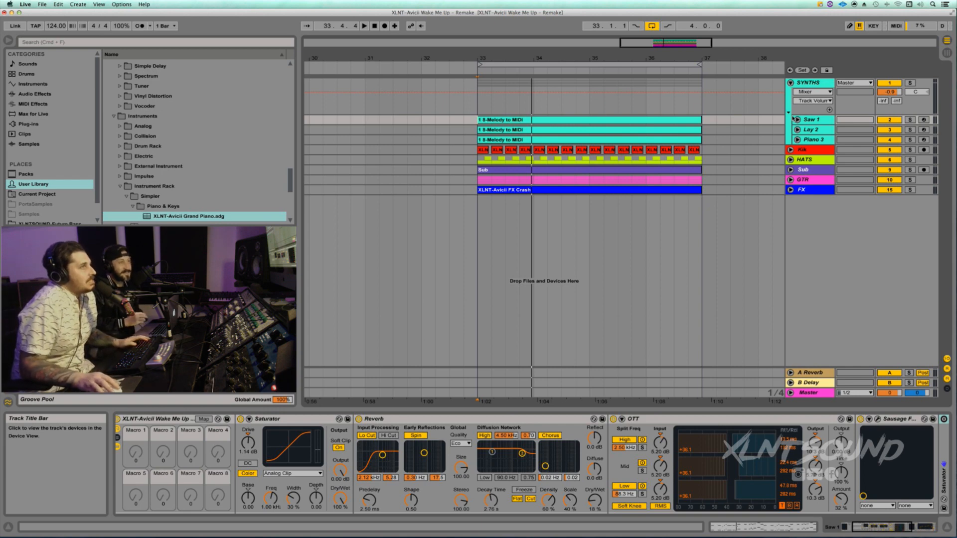
Audition the SYNTHS group in solo from bar 33, and fold the group
left_click(910, 83)
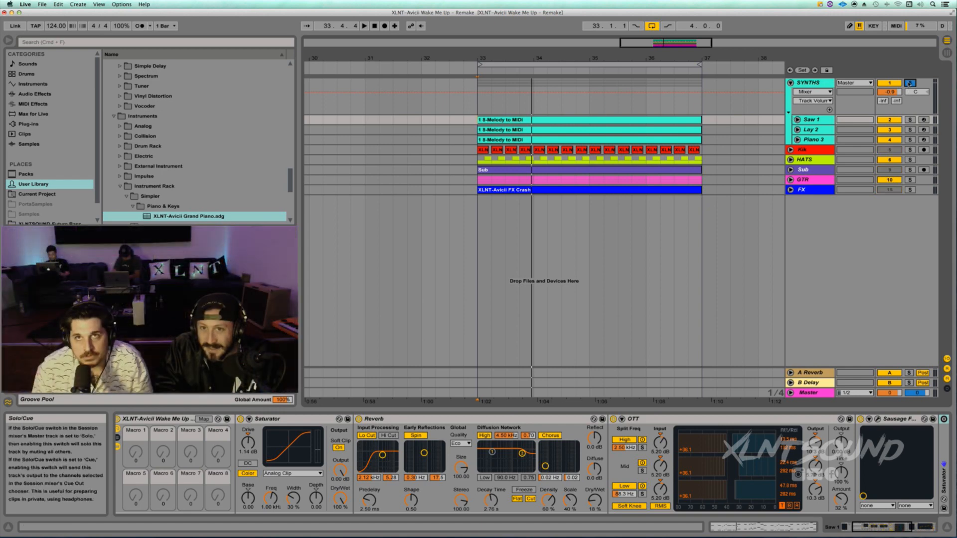
left_click(479, 102)
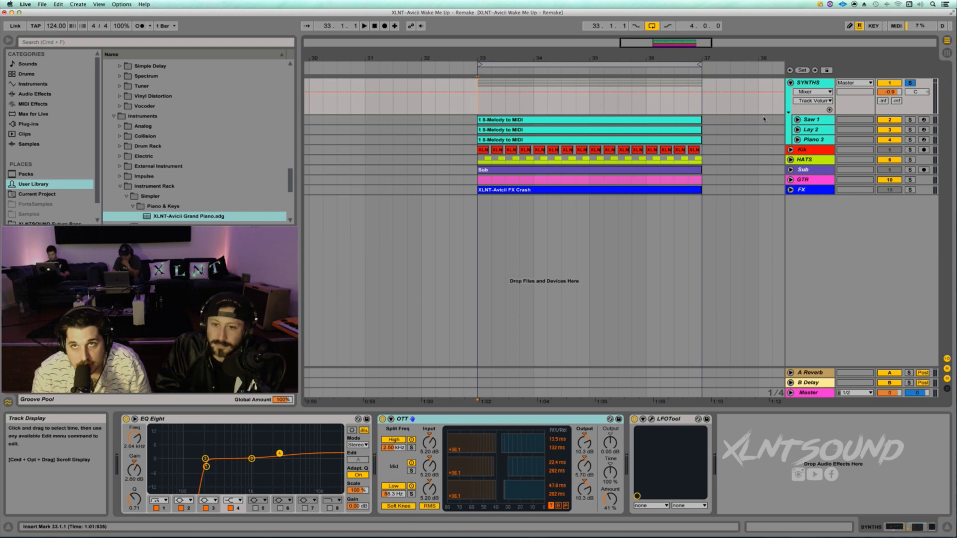
key("space")
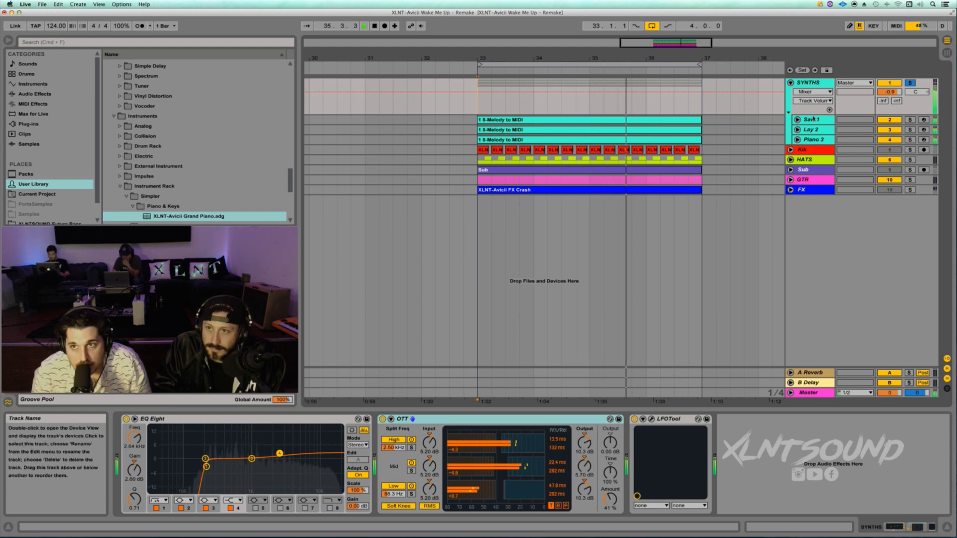
key("space")
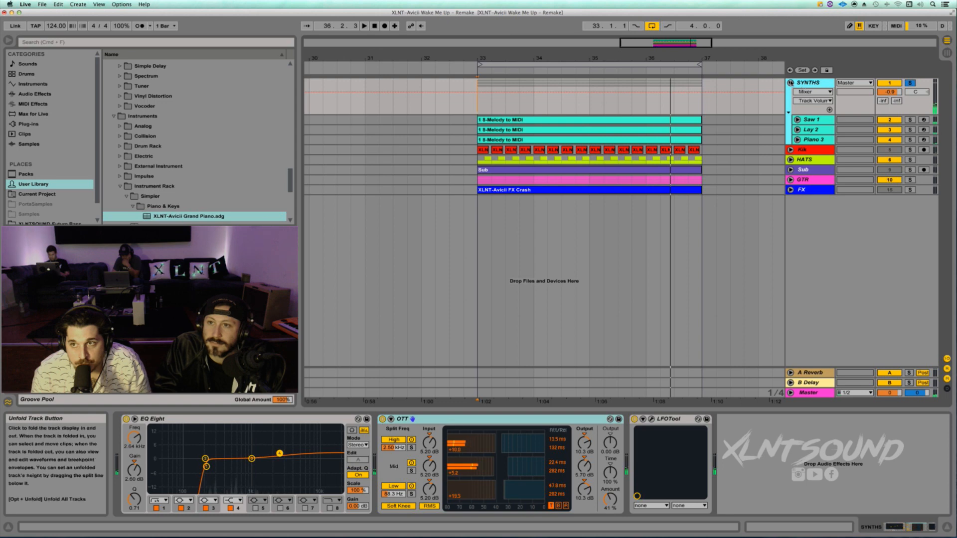
left_click(791, 83)
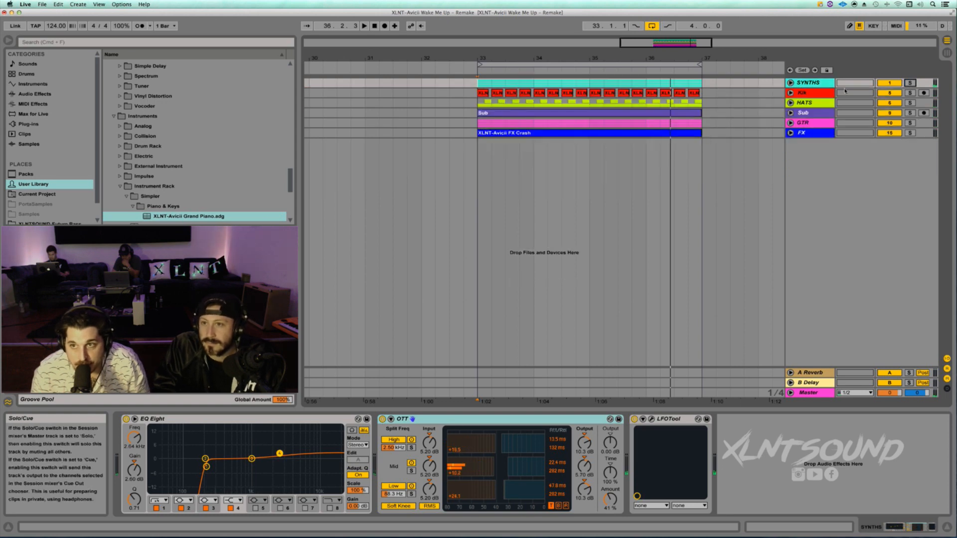
Unfold the Kik track and audition it in solo from its first kick clip, taking it out of solo when done
left_click(791, 92)
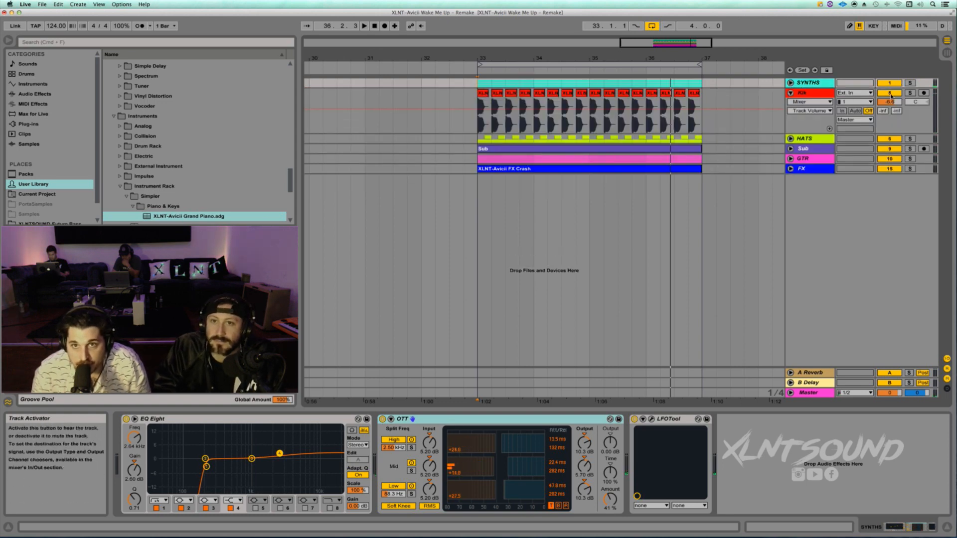
left_click(910, 93)
left_click_drag(482, 59, 480, 88)
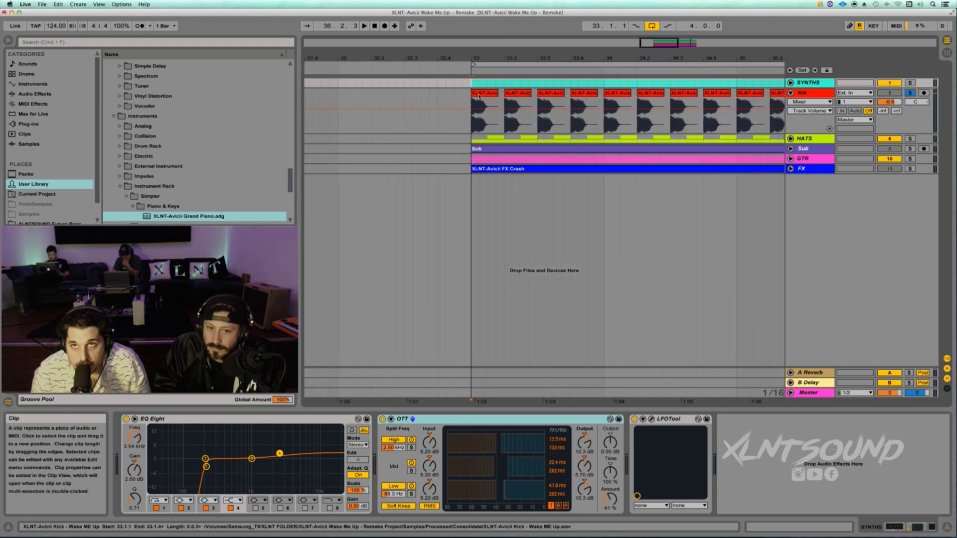
left_click(480, 94)
key("space")
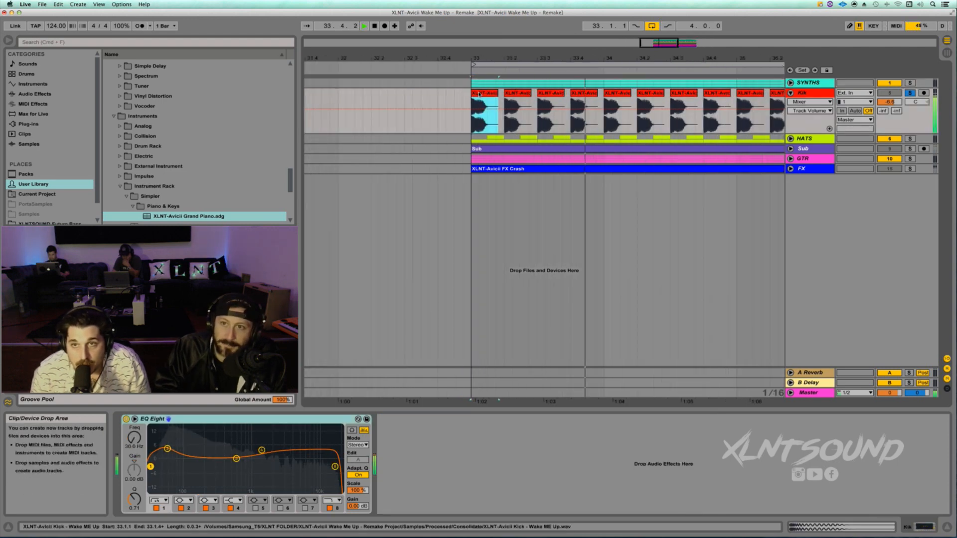
left_click_drag(673, 66, 673, 61)
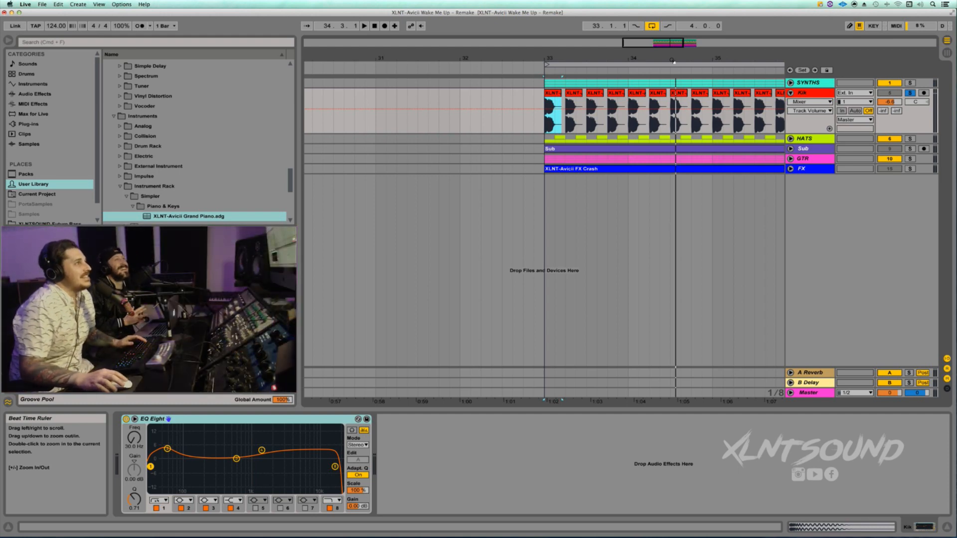
left_click_drag(674, 62, 640, 86)
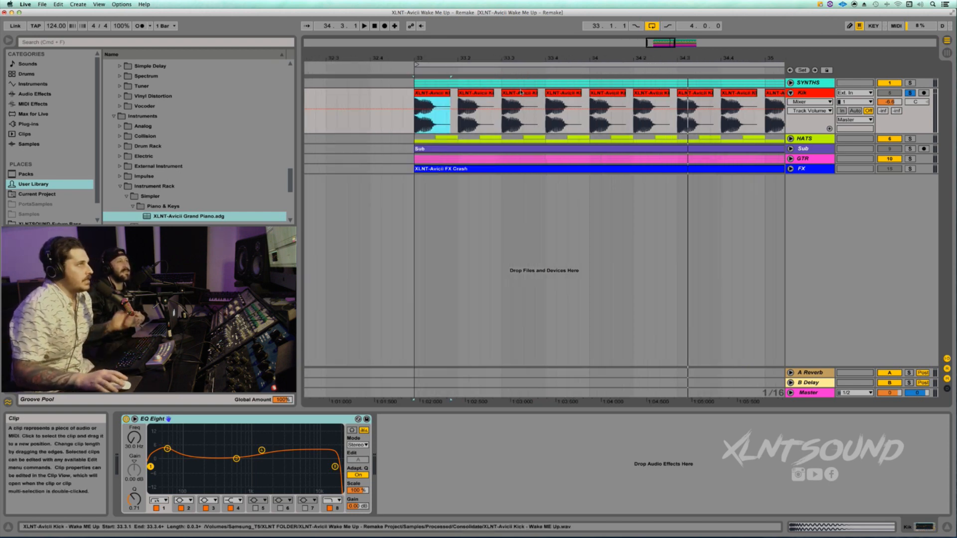
left_click_drag(448, 60, 448, 55)
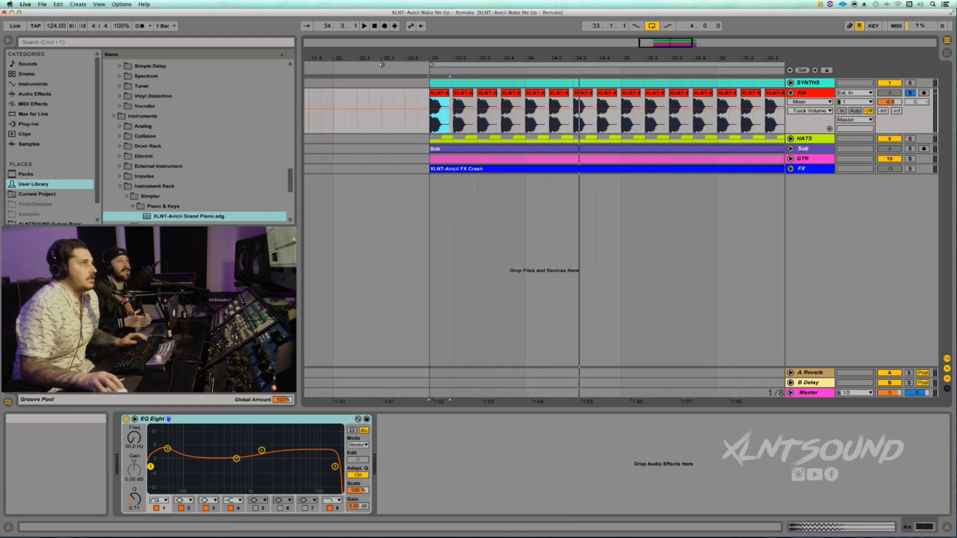
left_click_drag(392, 56, 399, 58)
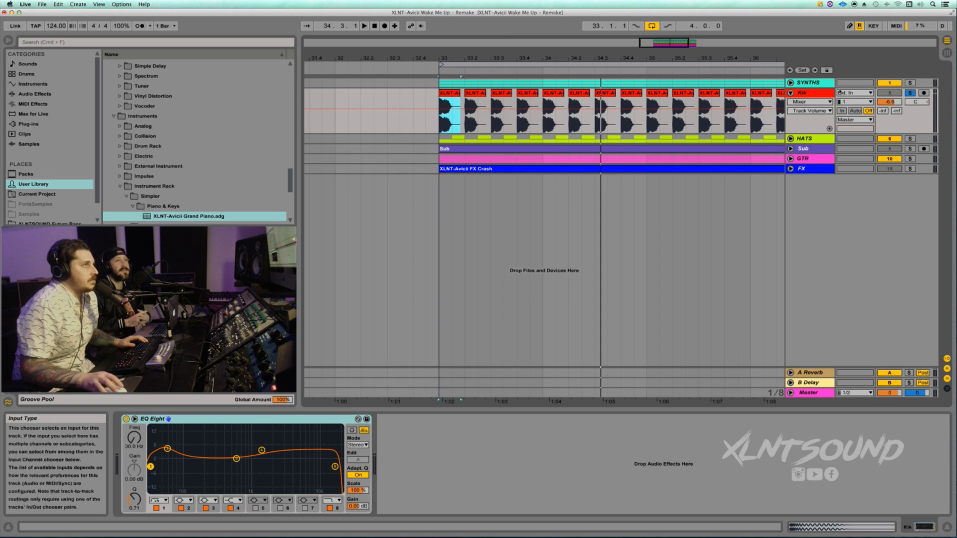
left_click(909, 93)
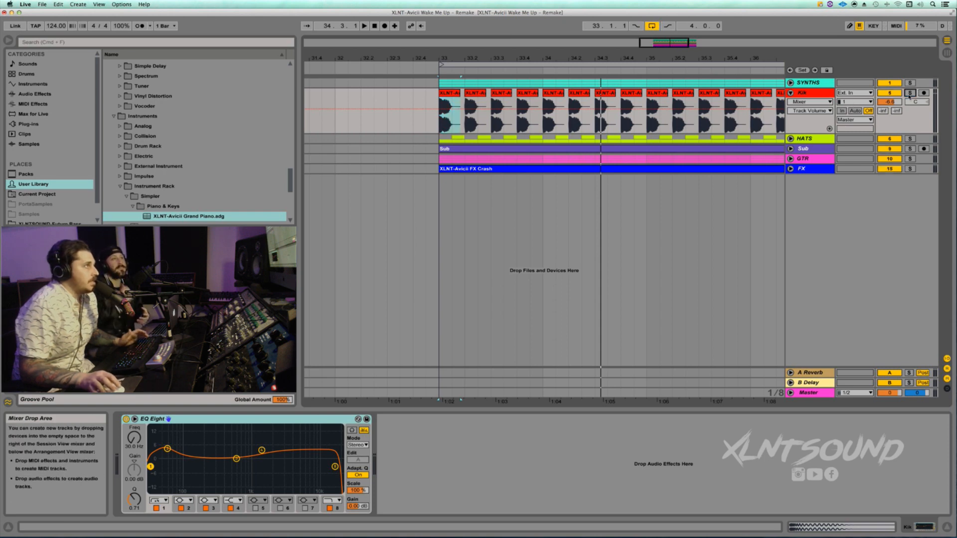
Unfold the HATS group and its Open Hat track, and make the Open Hat lane taller to show the clip fades
left_click(790, 139)
left_click_drag(548, 58, 547, 68)
left_click(797, 176)
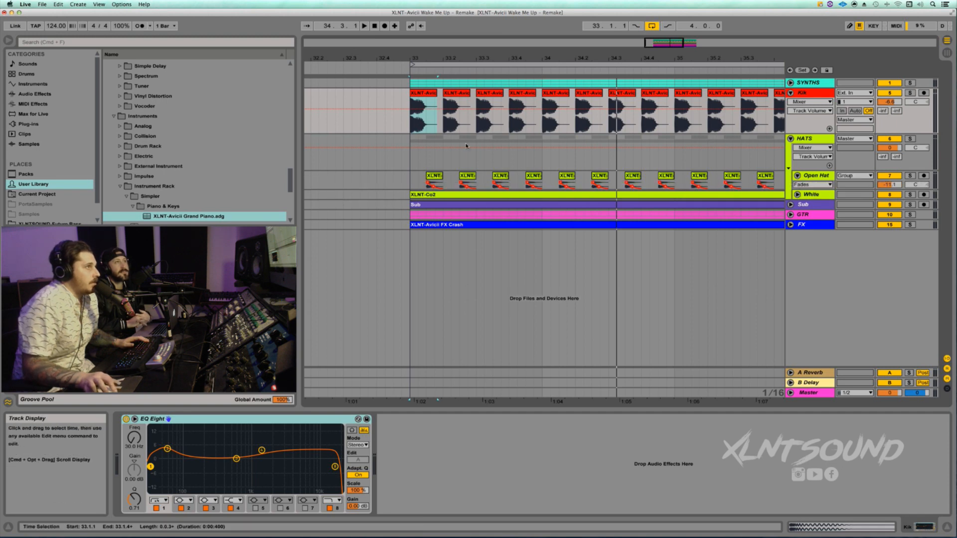
left_click_drag(800, 190, 801, 245)
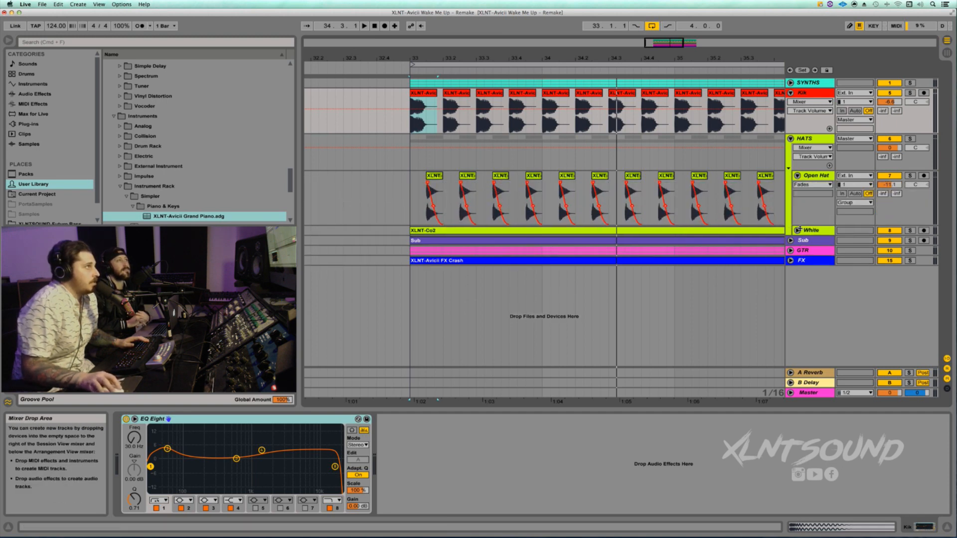
left_click_drag(429, 58, 428, 80)
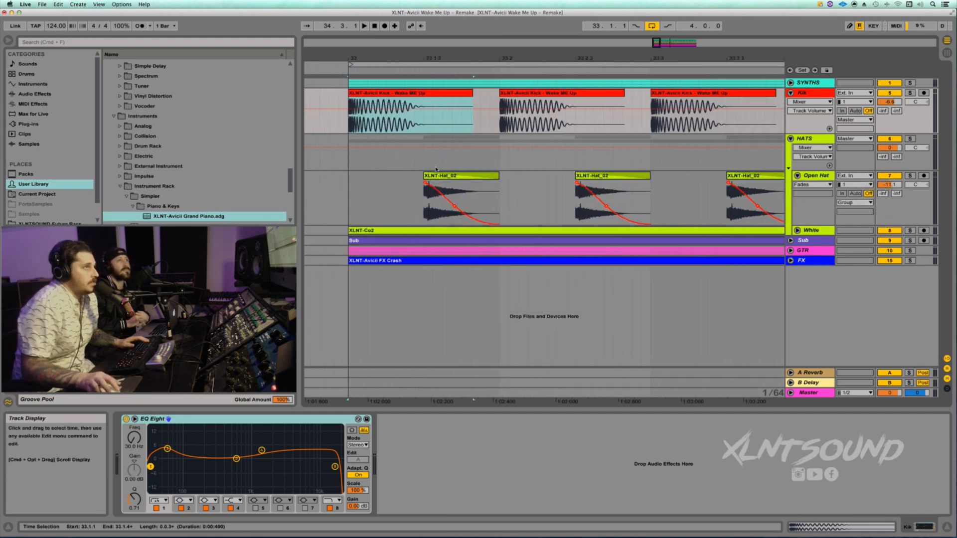
Audition the Open Hat track in solo from its first XLNT-Hat_02 clip, and unsolo it
left_click(442, 176)
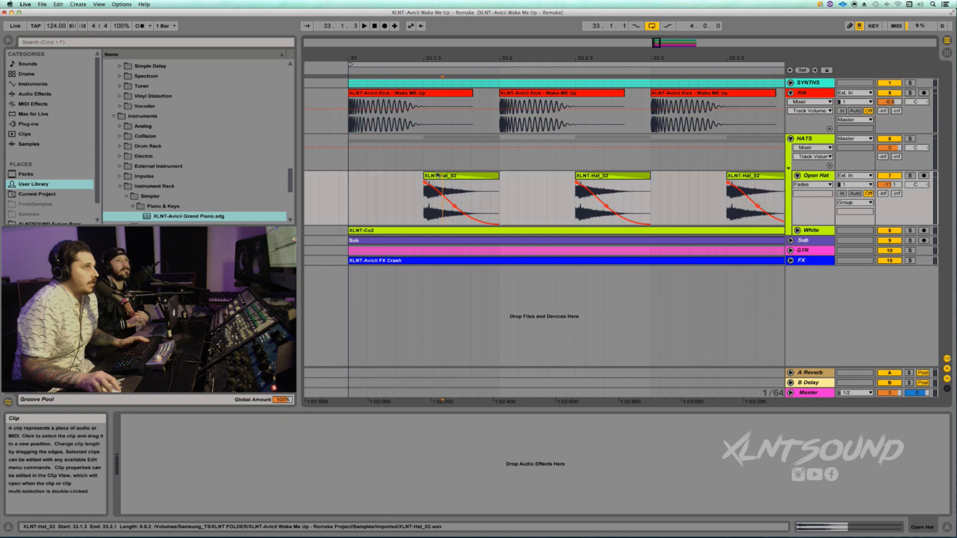
left_click(910, 176)
key("space")
left_click(910, 176)
key("space")
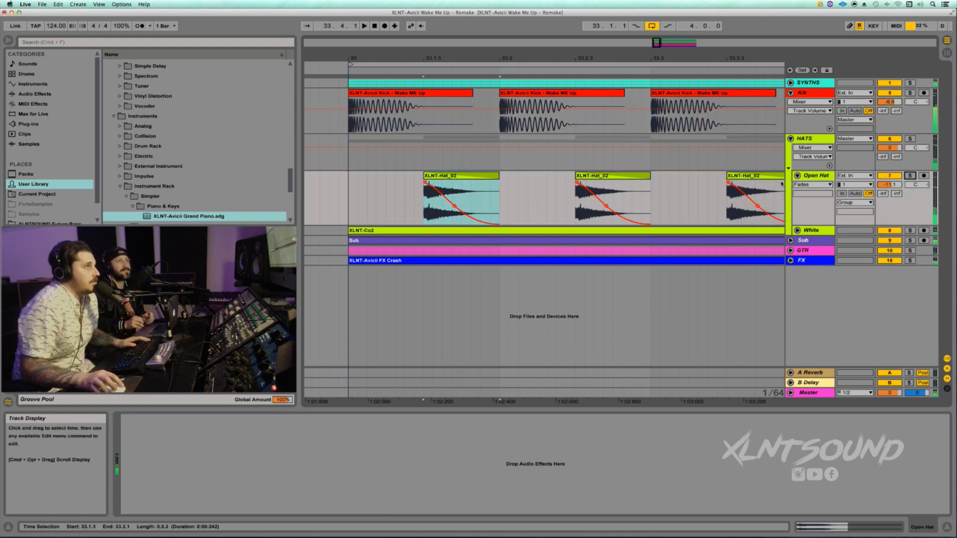
Fold the Open Hat track while keeping the HATS group open
left_click(796, 174)
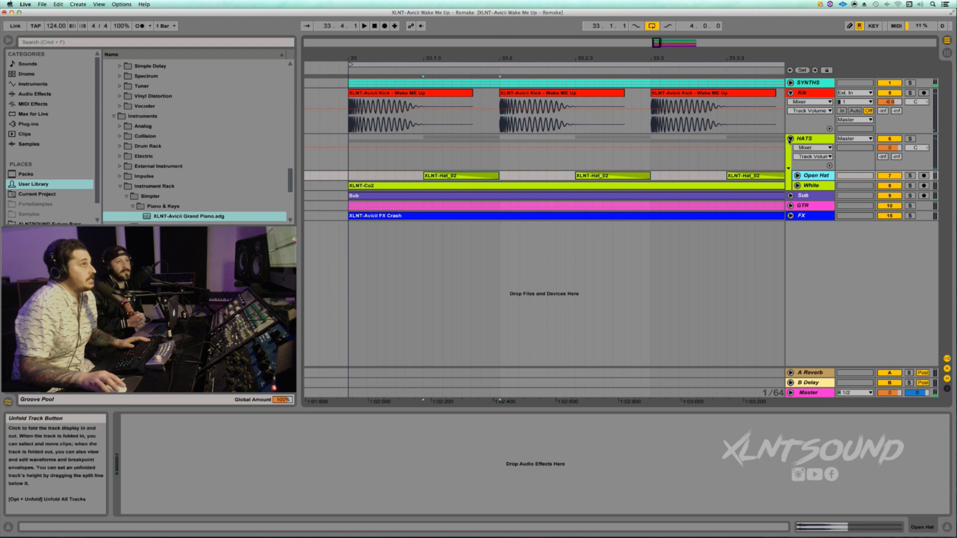
left_click(790, 139)
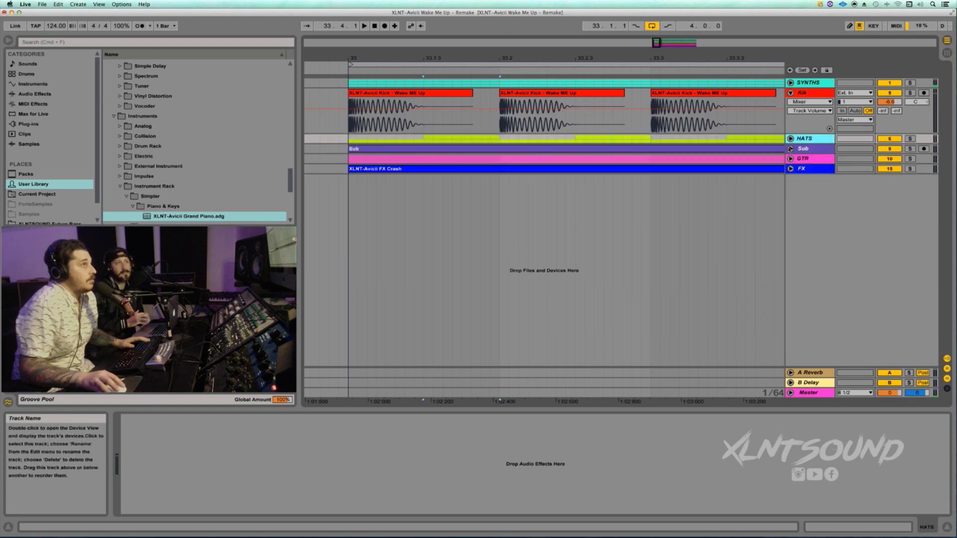
left_click(790, 148)
left_click(789, 148)
left_click(790, 139)
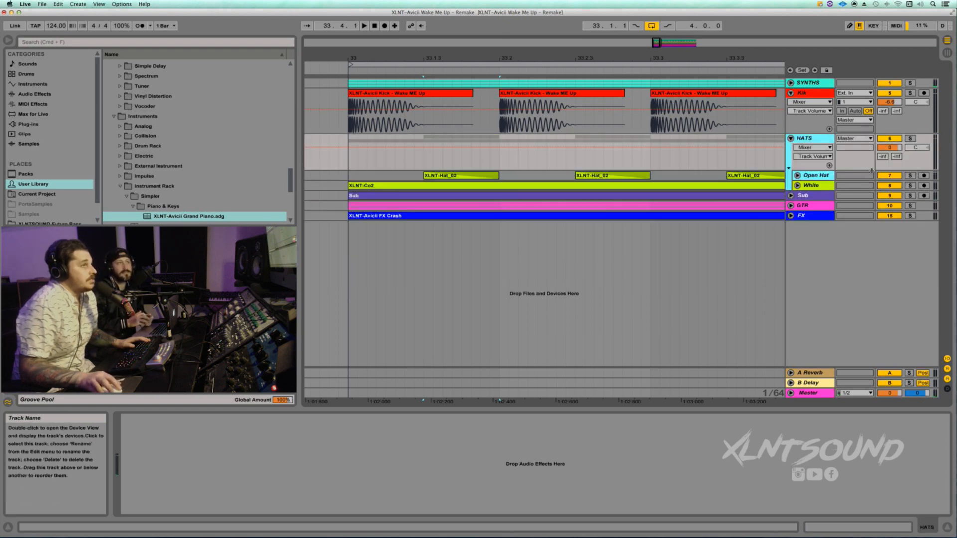
Unfold the White track in the HATS group and audition it in solo, unsoloing it when done
left_click(798, 185)
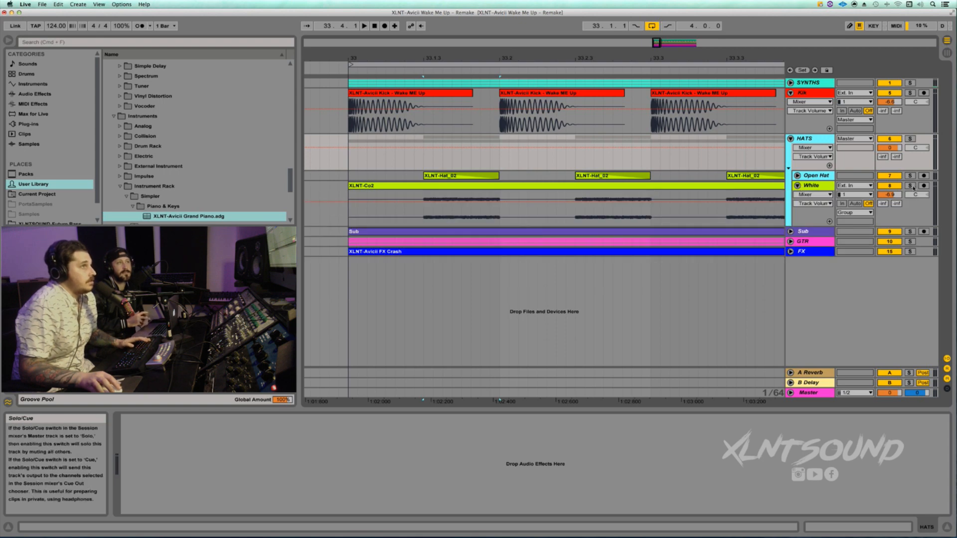
left_click(911, 186)
key("space")
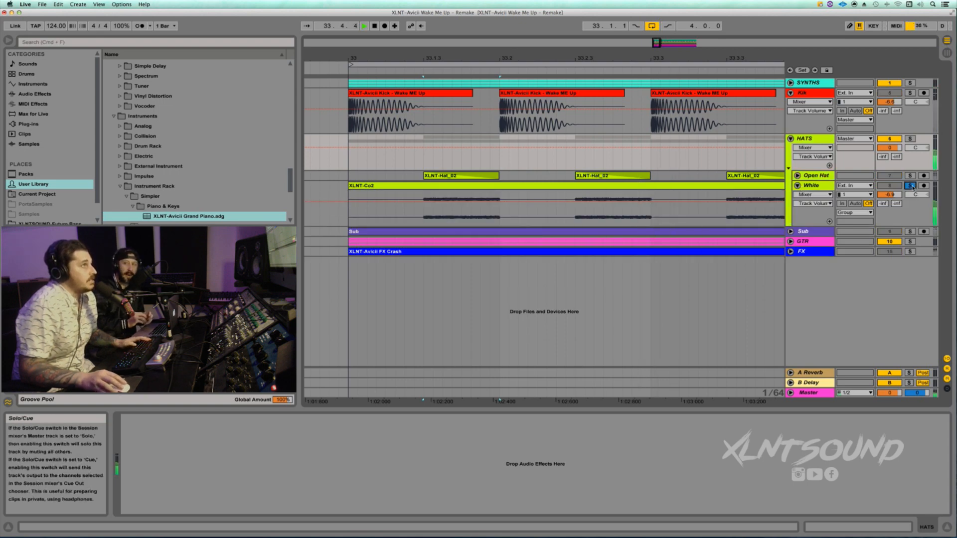
left_click(910, 186)
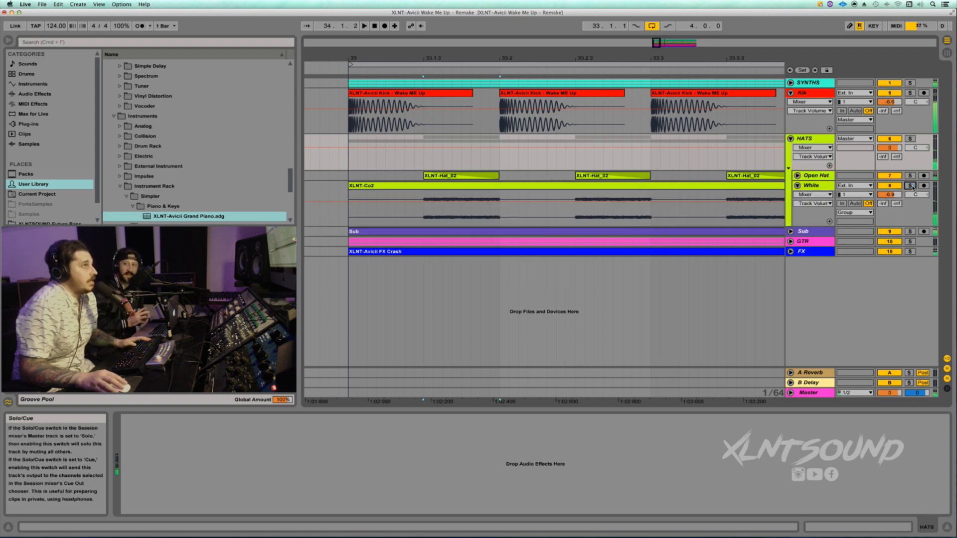
Select the looped bars 33 to 37 and unfold the GTR group to show its individual guitar tracks
left_click(747, 63)
left_click_drag(747, 62, 747, 55)
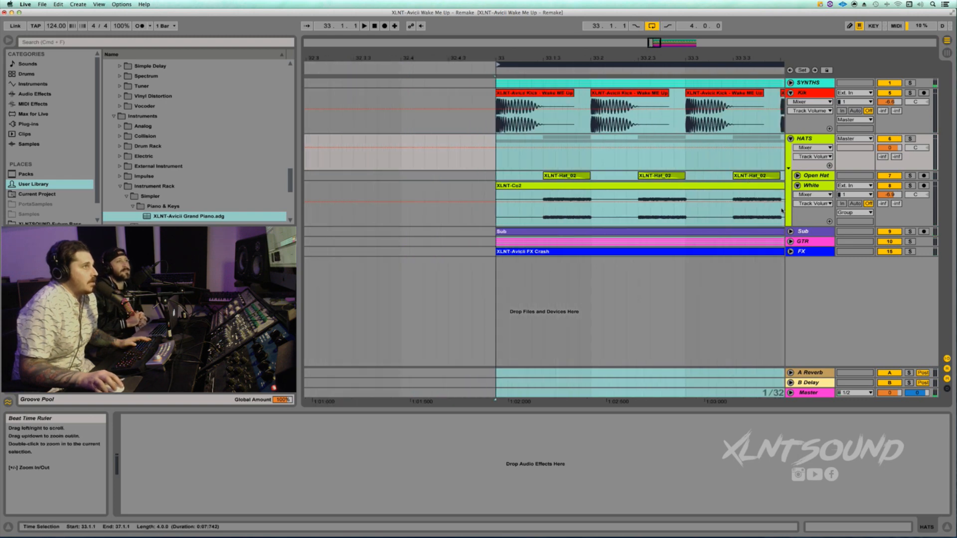
left_click(797, 233)
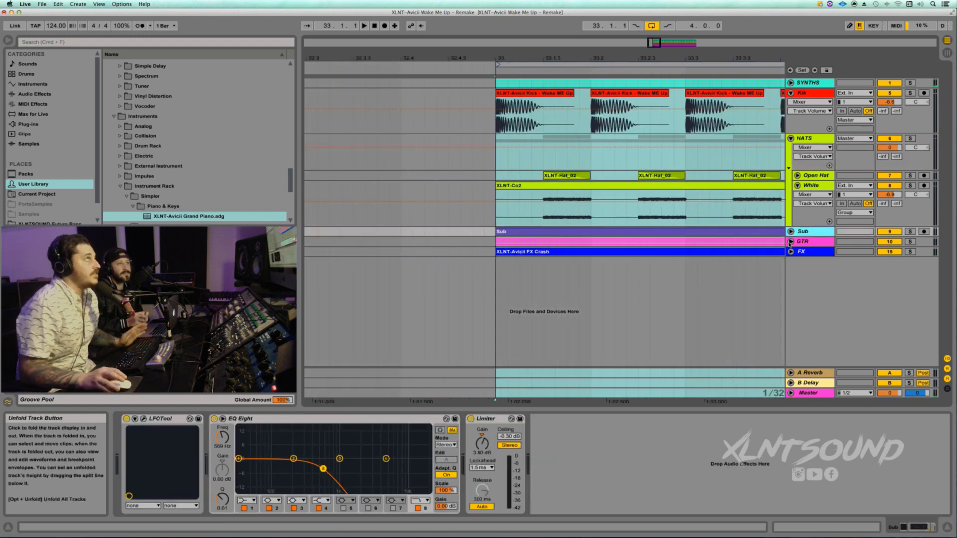
left_click(791, 241)
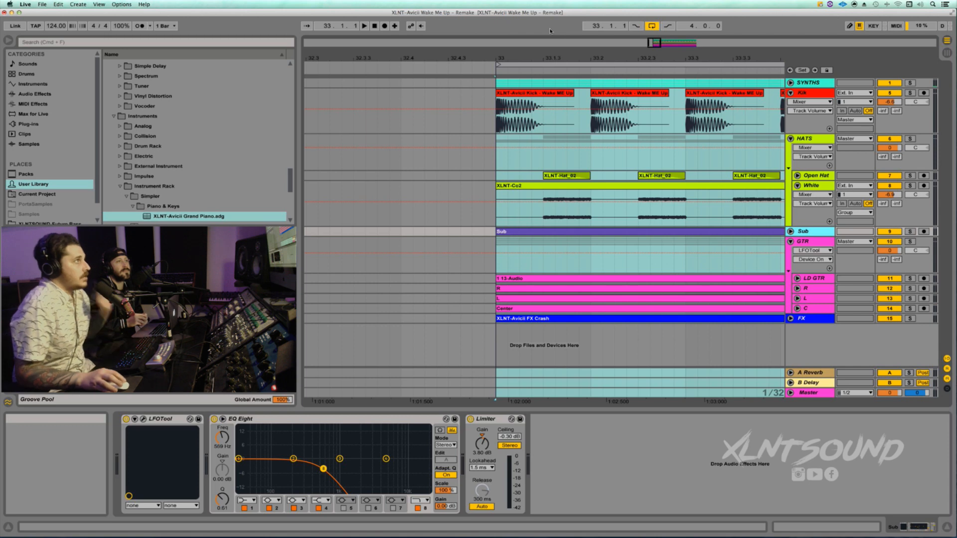
left_click_drag(549, 62, 550, 59)
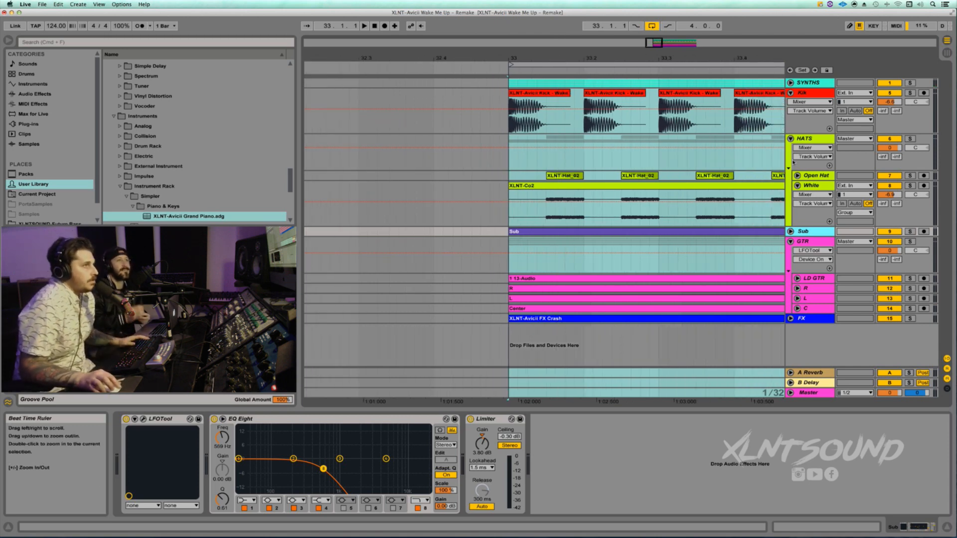
Mute the LD GTR track and solo the GTR group to play the remaining guitar layers from bar 33
left_click(889, 279)
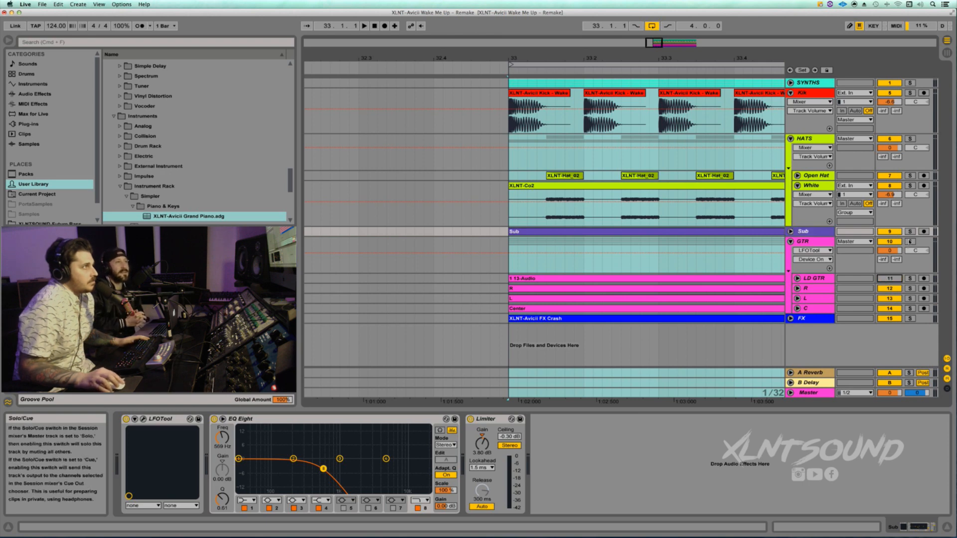
left_click(910, 242)
left_click(507, 268)
key("space")
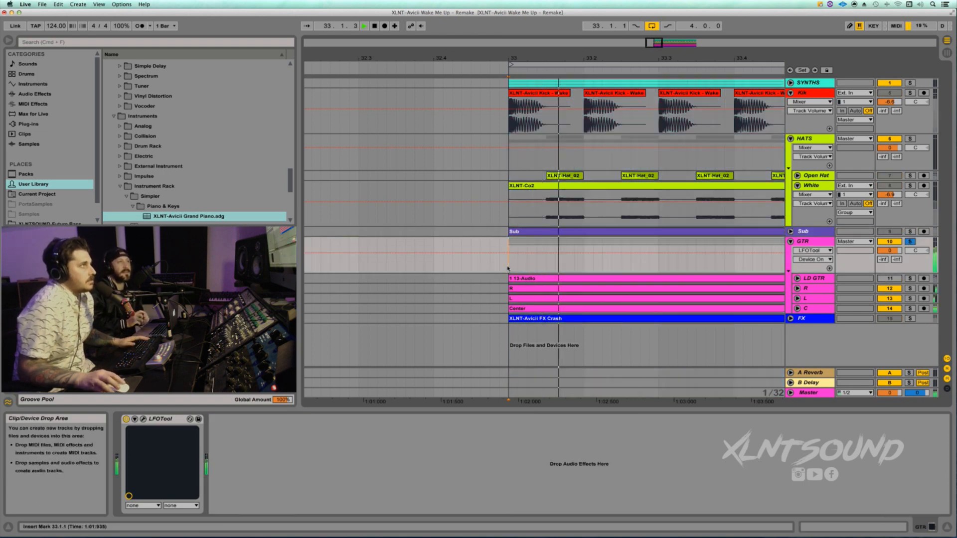
left_click_drag(693, 59, 671, 33)
scroll(660, 189, "right", 5)
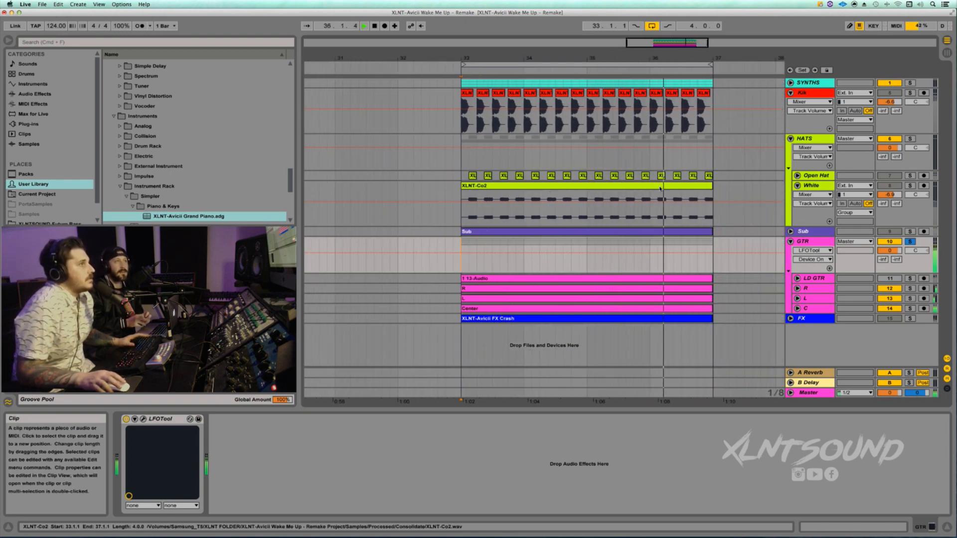
key("space")
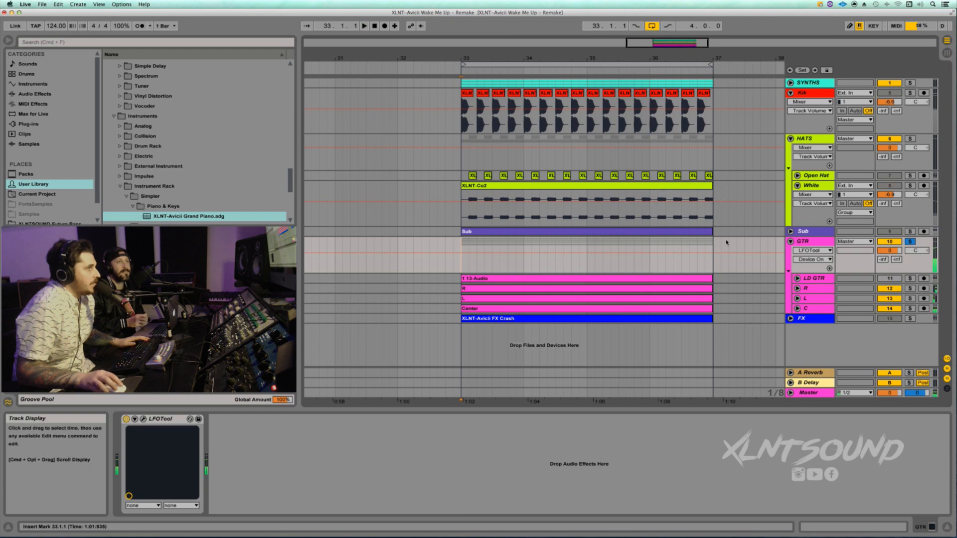
Unfold and solo the LD GTR track, and audition its 1 13-Audio clip from the start
left_click(910, 278)
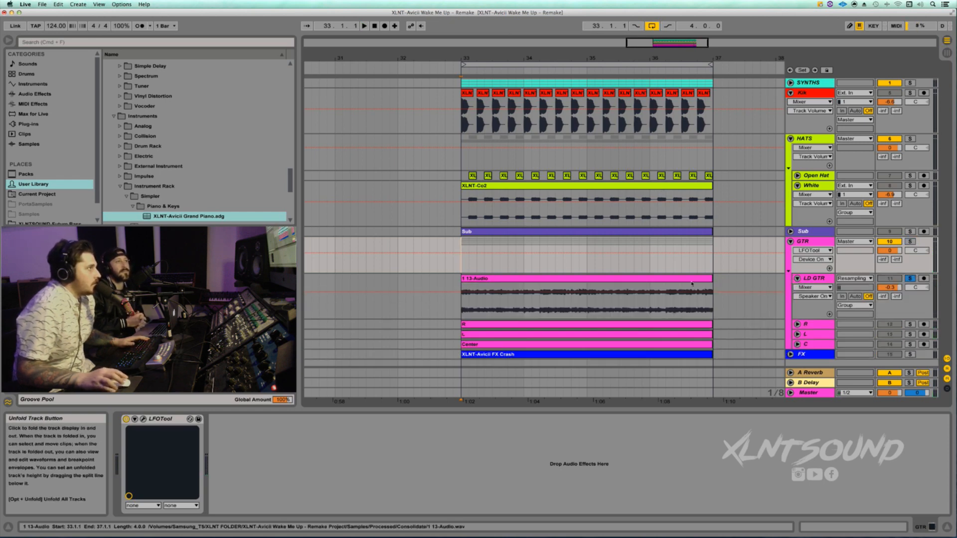
left_click(797, 278)
left_click(562, 278)
key("space")
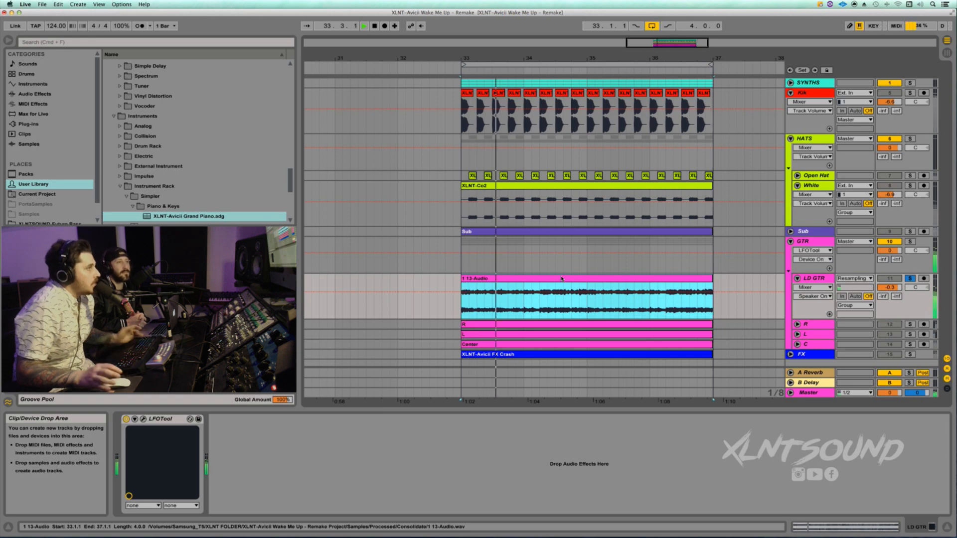
key("space")
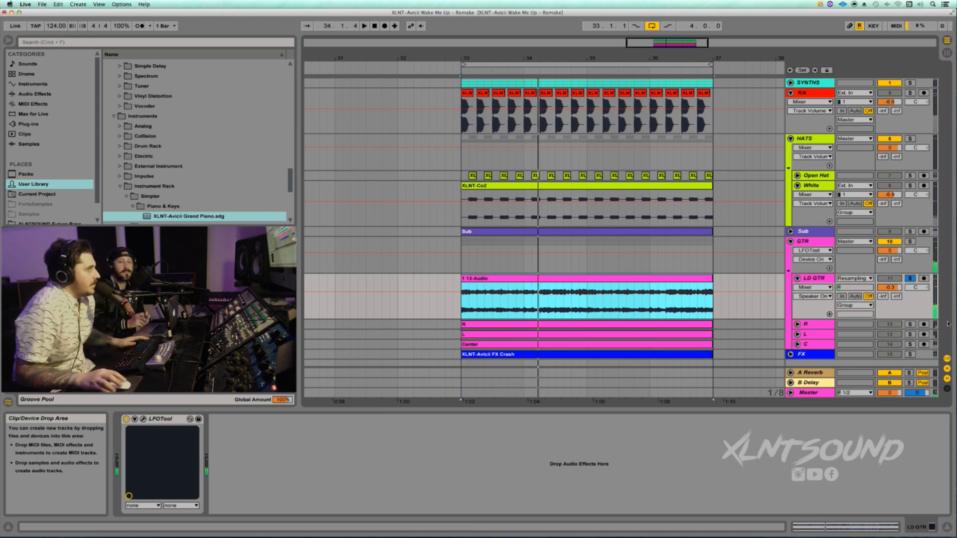
Unsolo the LD GTR track and fold it together with the whole GTR group
left_click(910, 278)
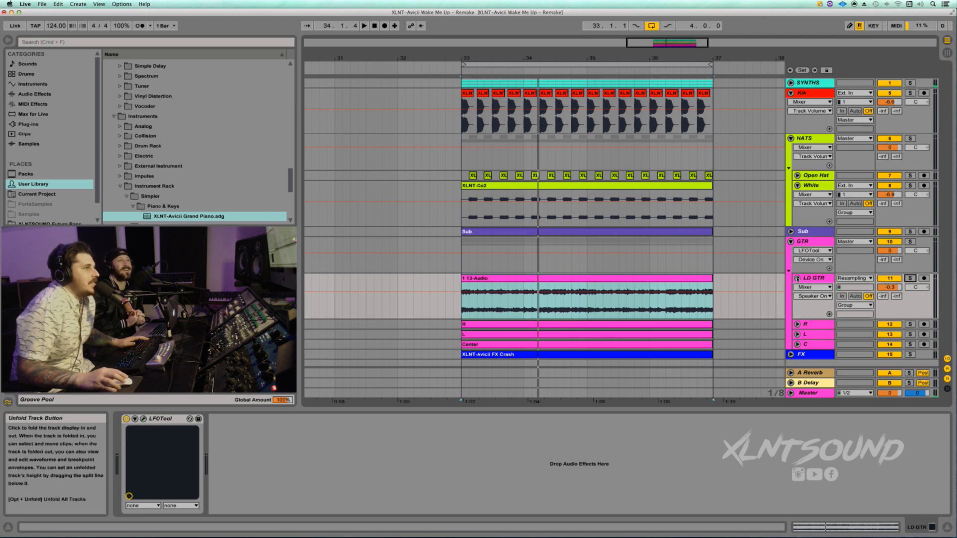
left_click(797, 278)
left_click(796, 245)
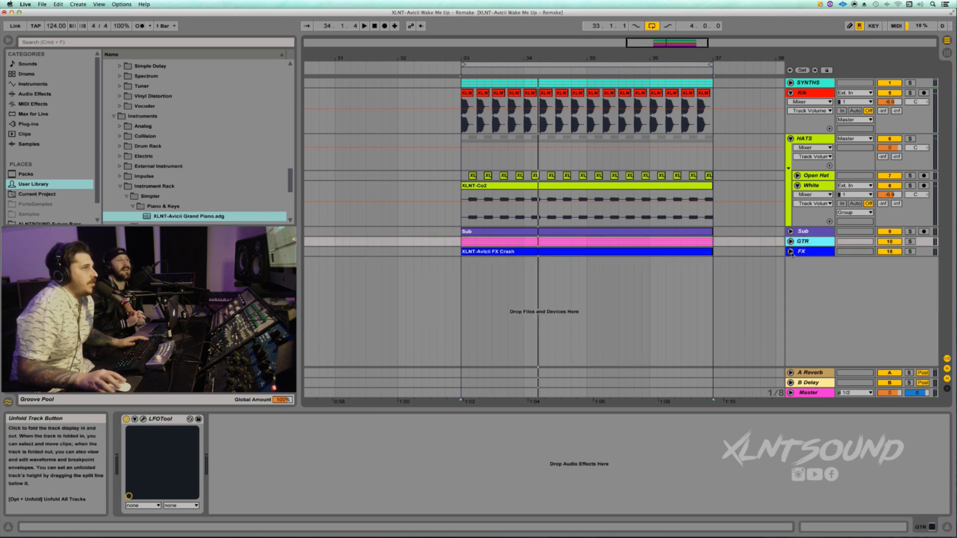
Unfold the FX track and audition its XLNT-Avicii FX Crash clip in solo, unsoloing the track when done
left_click(791, 251)
left_click(481, 252)
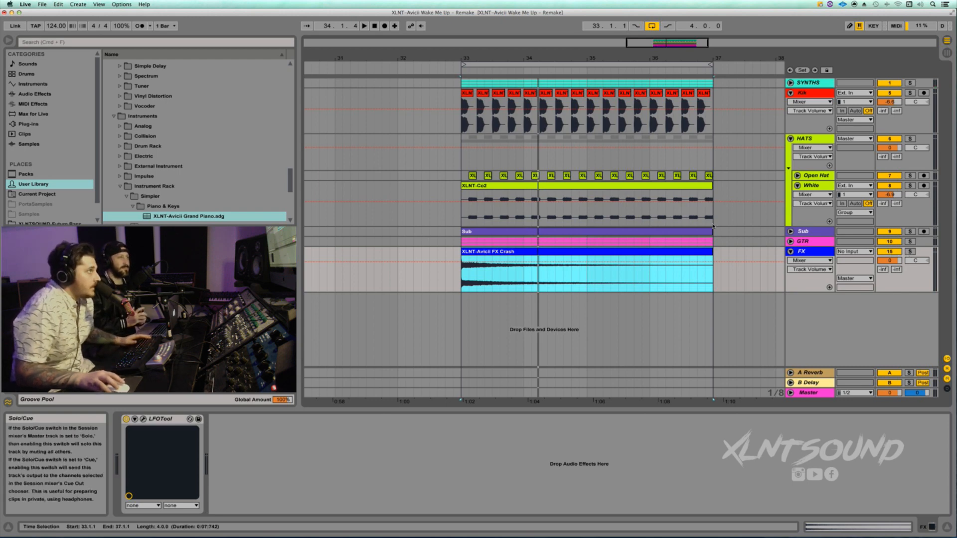
left_click(910, 252)
key("space")
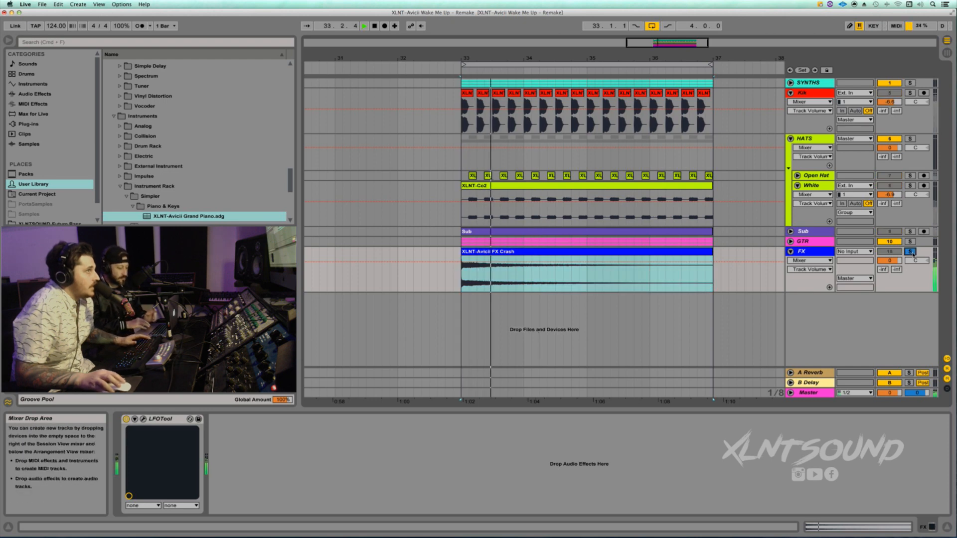
key("space")
left_click(910, 253)
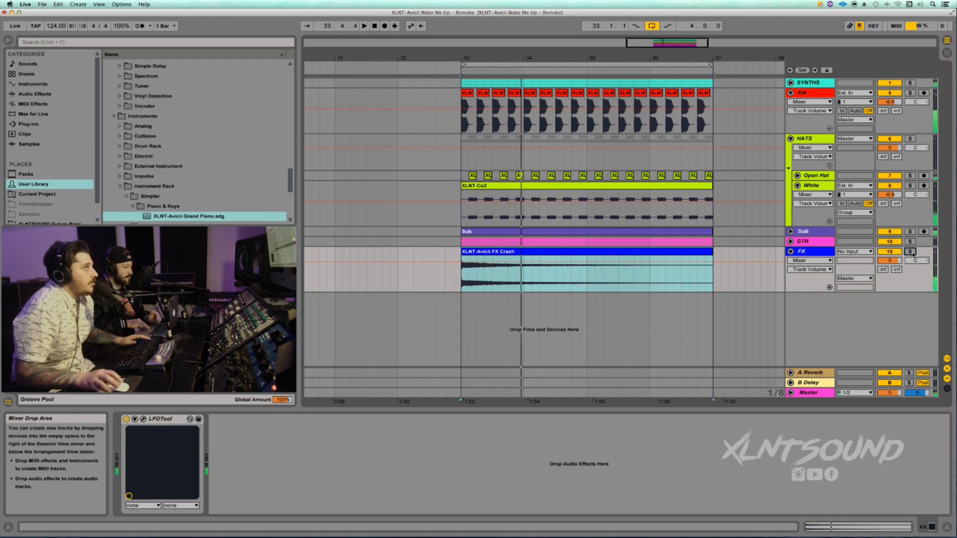
Fold the FX track, the kick track and the HATS group to tidy the arrangement
left_click(791, 251)
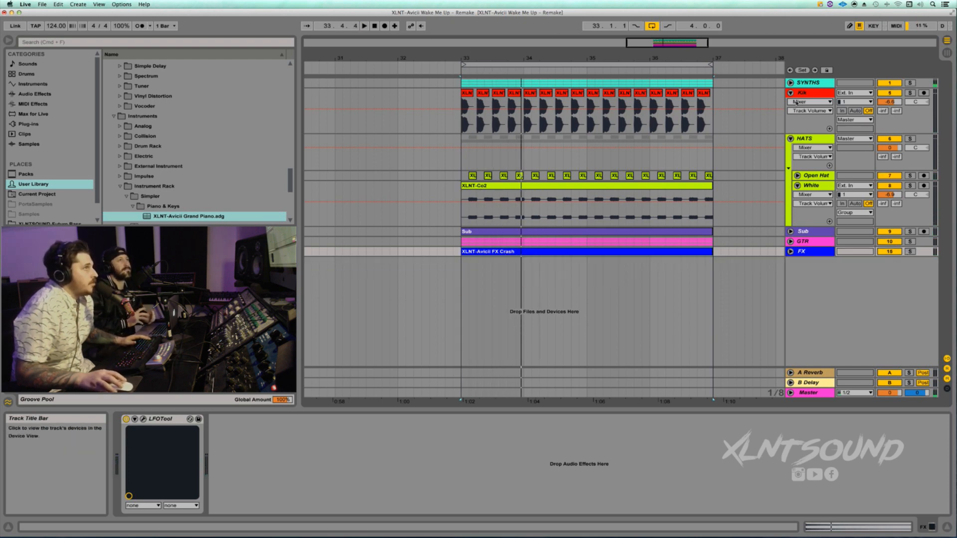
left_click(790, 93)
left_click(791, 103)
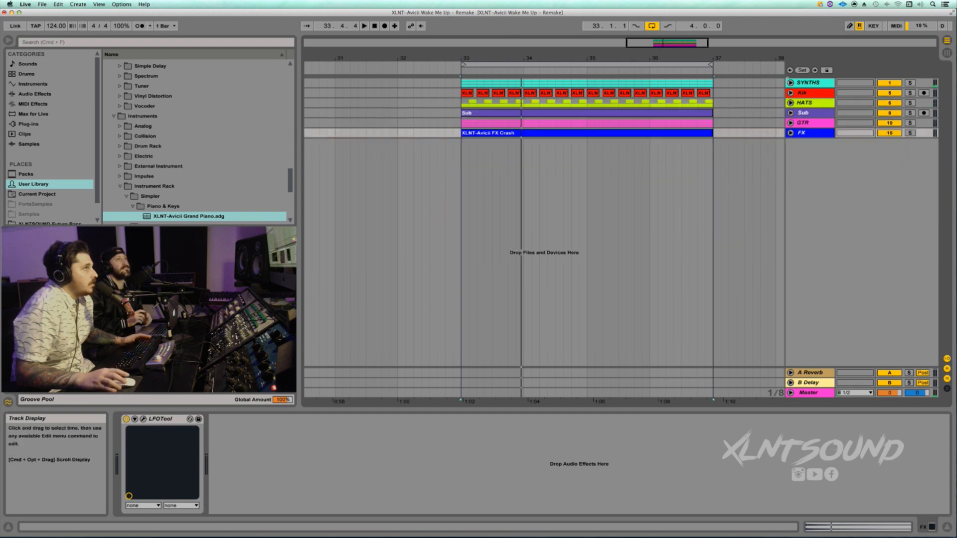
Unfold the SYNTHS group with its Saw 1, Lay 2 and Piano 3 tracks while playing the full drop from 32.3.1
left_click(790, 83)
left_click(427, 96)
key("space")
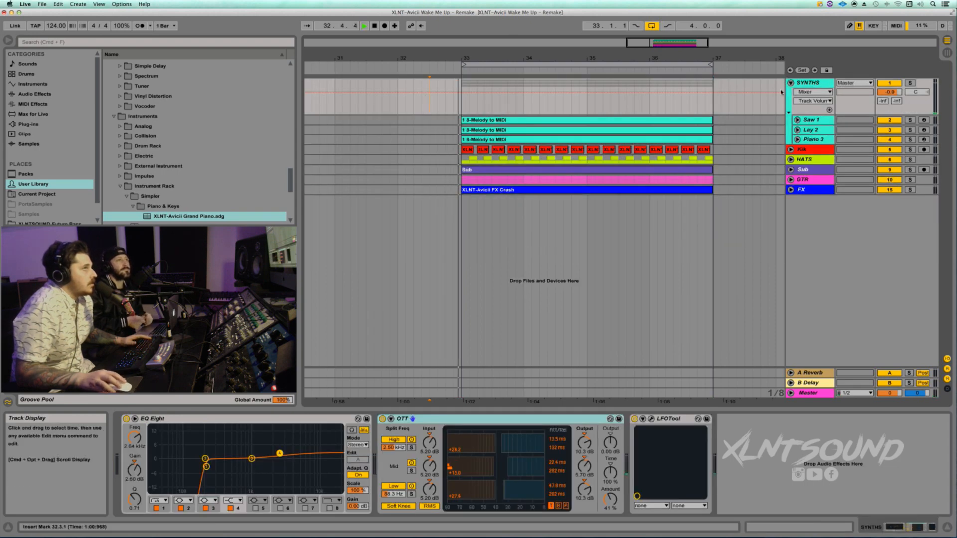
left_click(798, 120)
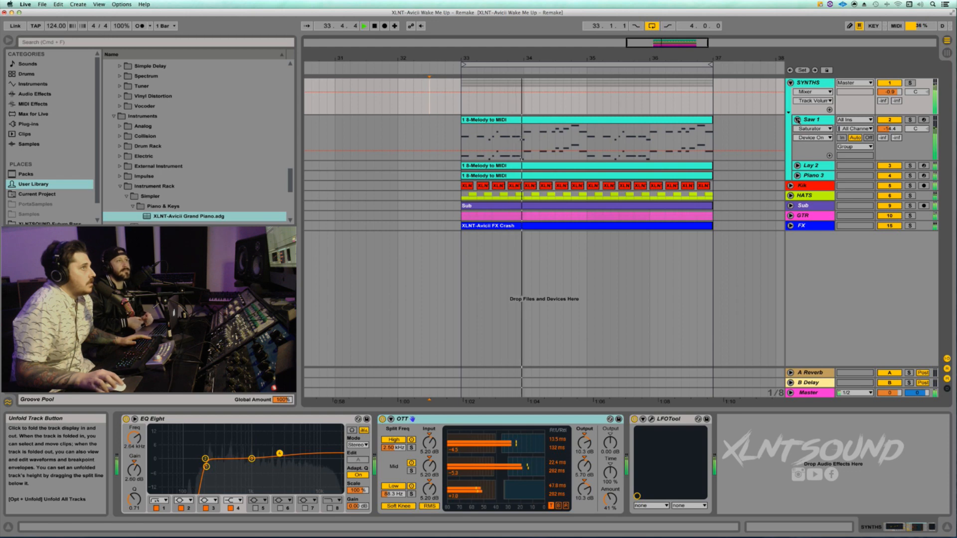
left_click(798, 165)
left_click(797, 211)
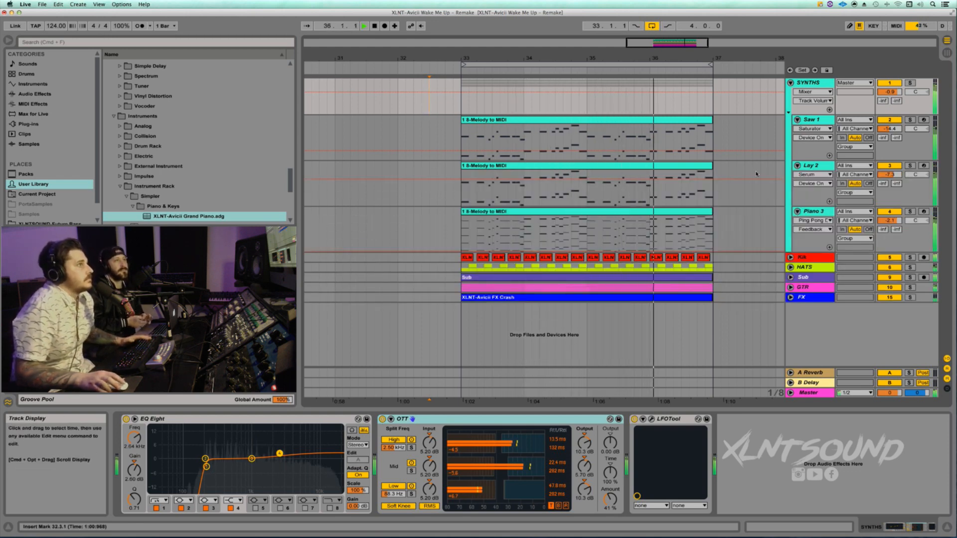
key("space")
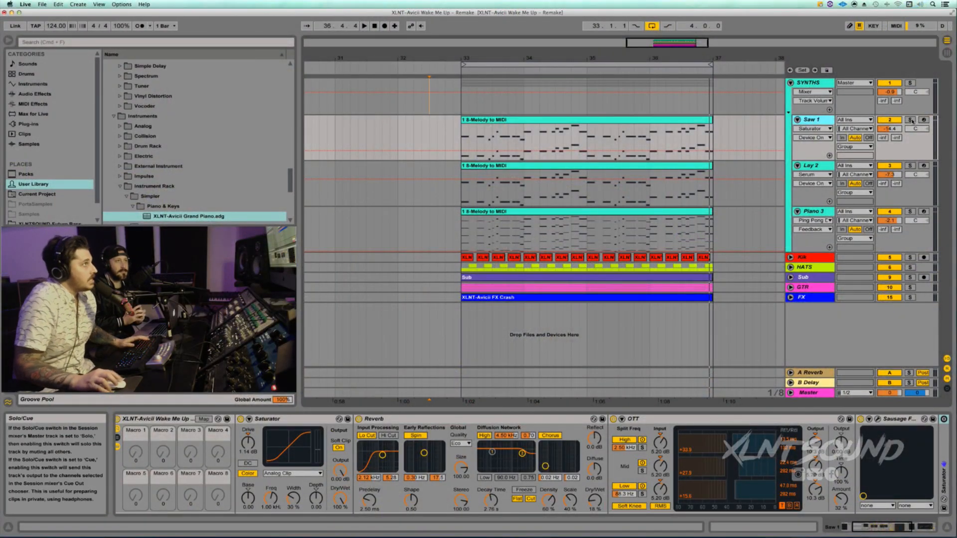
Solo the Saw 1 track and play its melody clip from bar 33
left_click(910, 120)
left_click(535, 120)
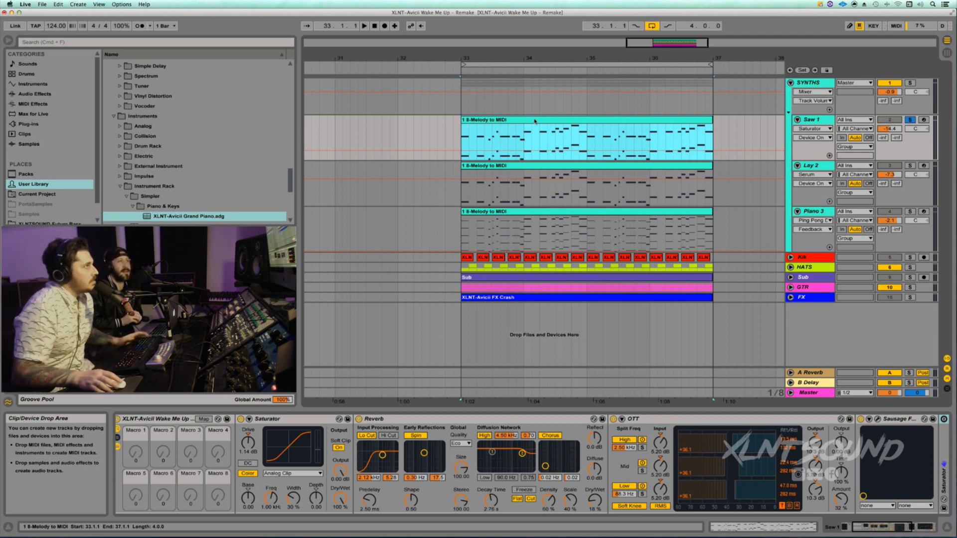
key("space")
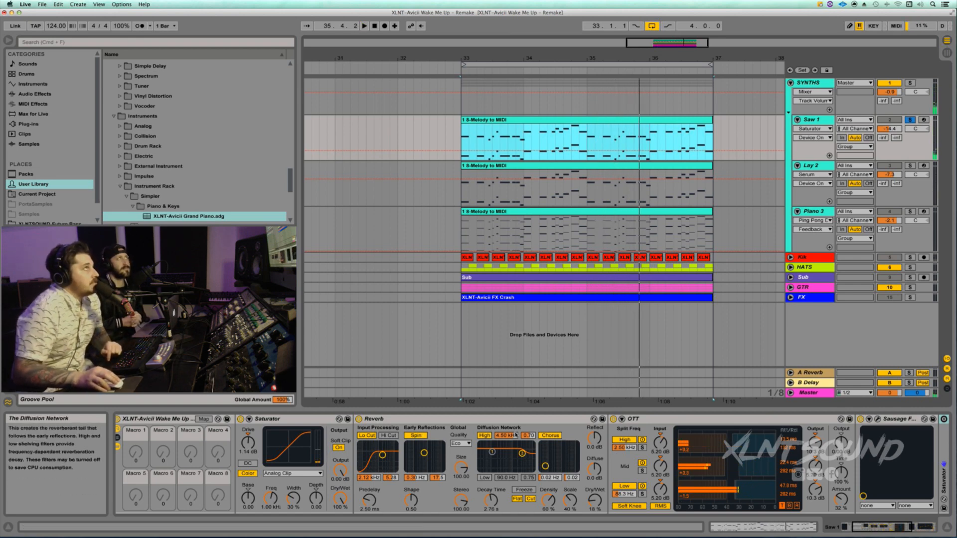
Inspect Saw 1's effect chain by expanding the folded Saturator and viewing the Sausage Fattener plug-in's settings
scroll(516, 435, "right", 5)
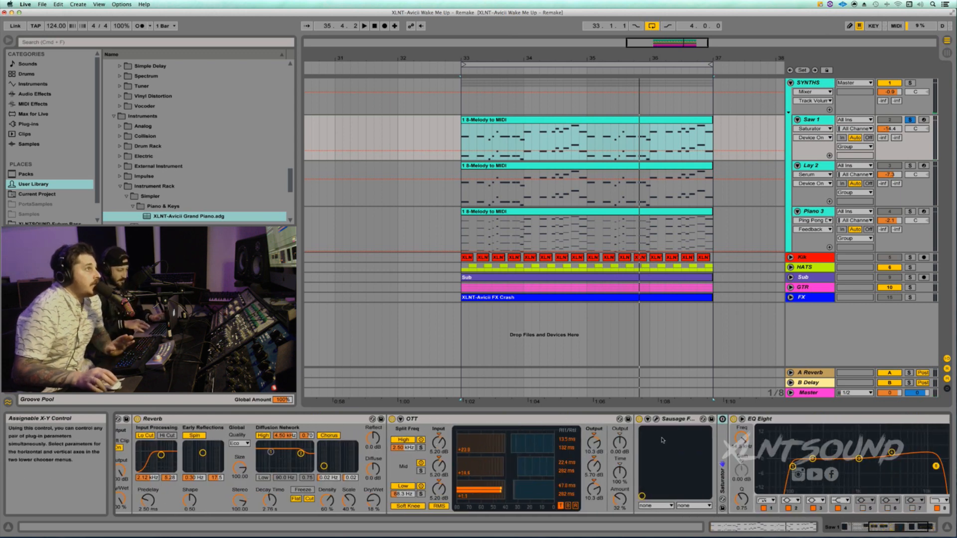
double_click(722, 455)
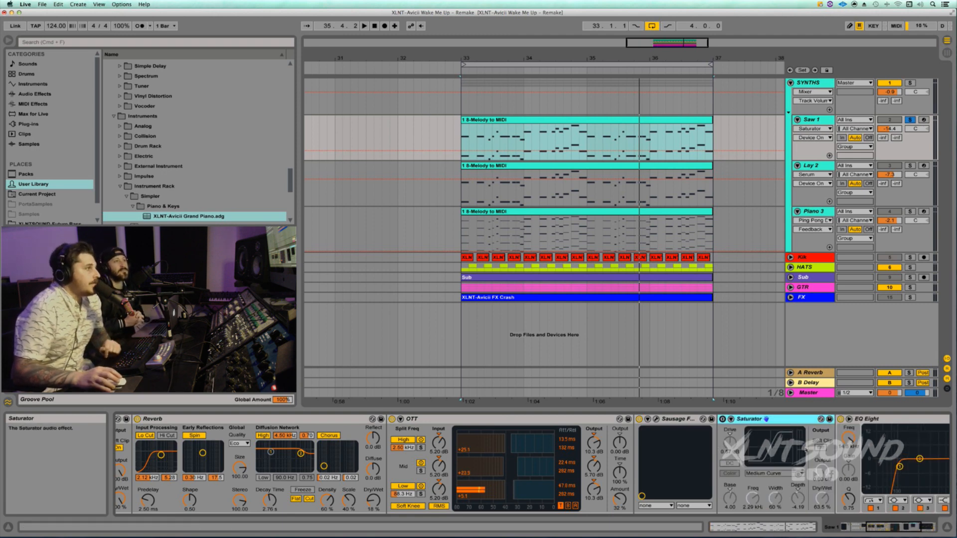
left_click(655, 419)
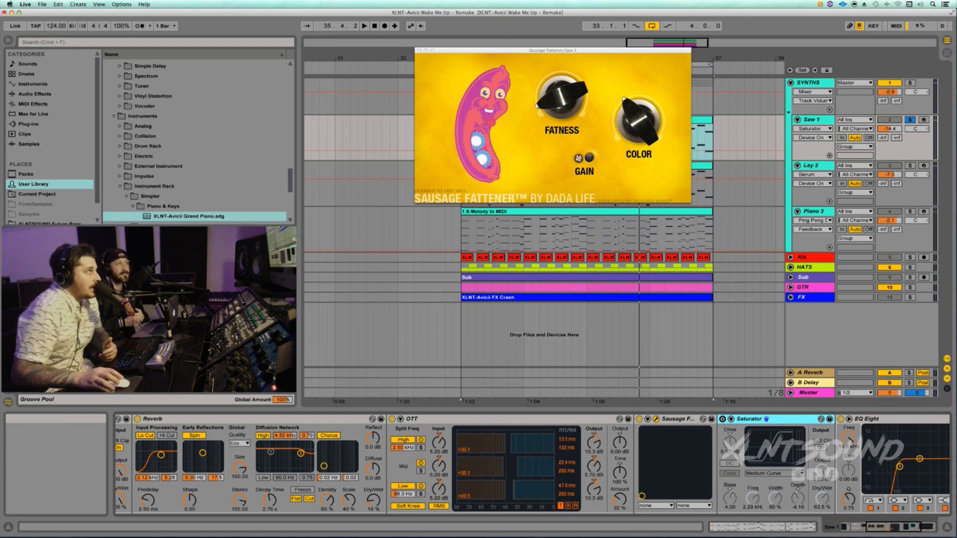
left_click(419, 51)
left_click(452, 109)
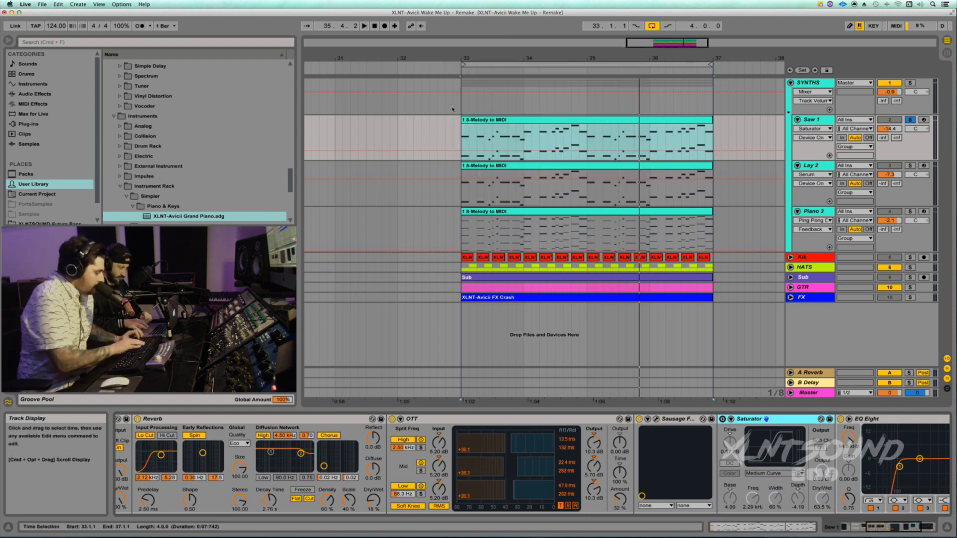
Insert a soloed MIDI track below Saw 1 and copy Saw 1's melody clip onto it at bar 33
left_click(460, 137)
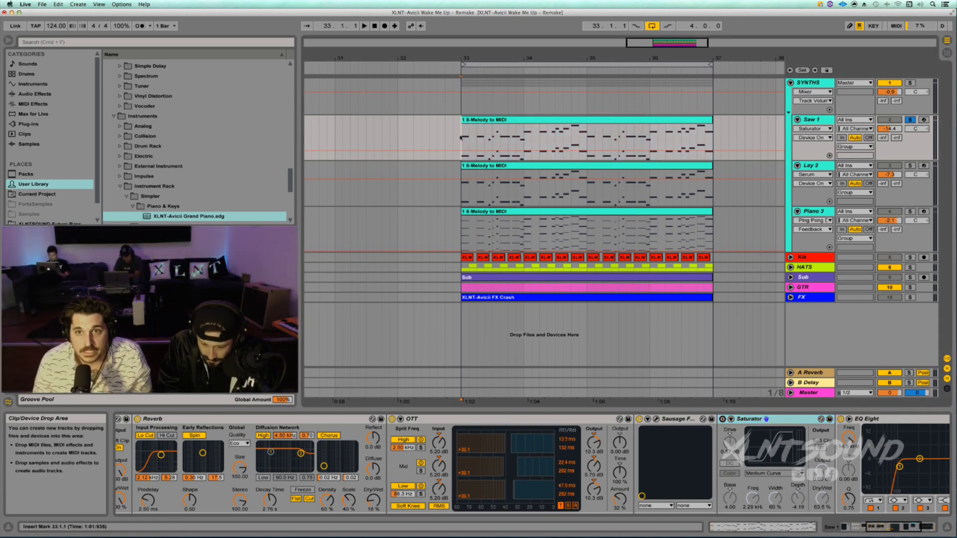
key("super+shift+t")
left_click(478, 121)
key("super+c")
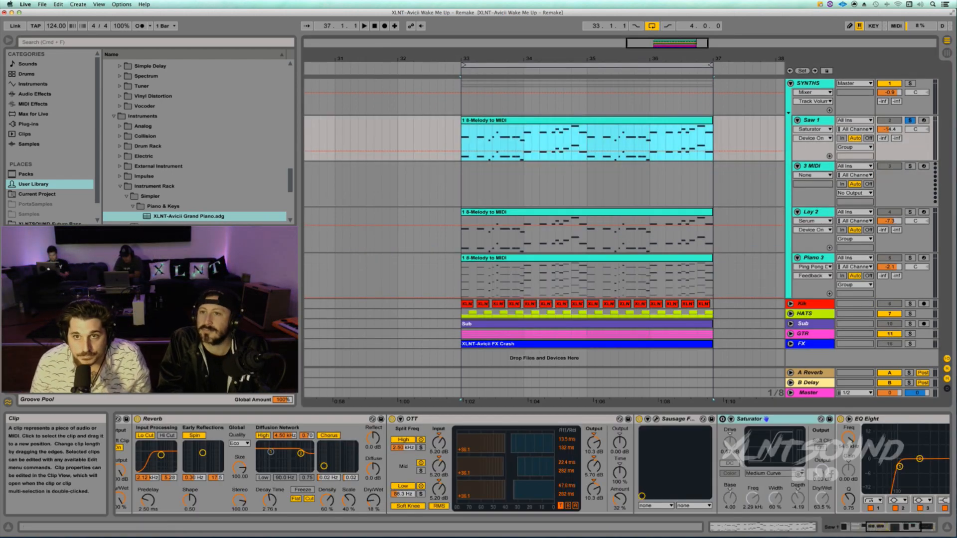
left_click(909, 166)
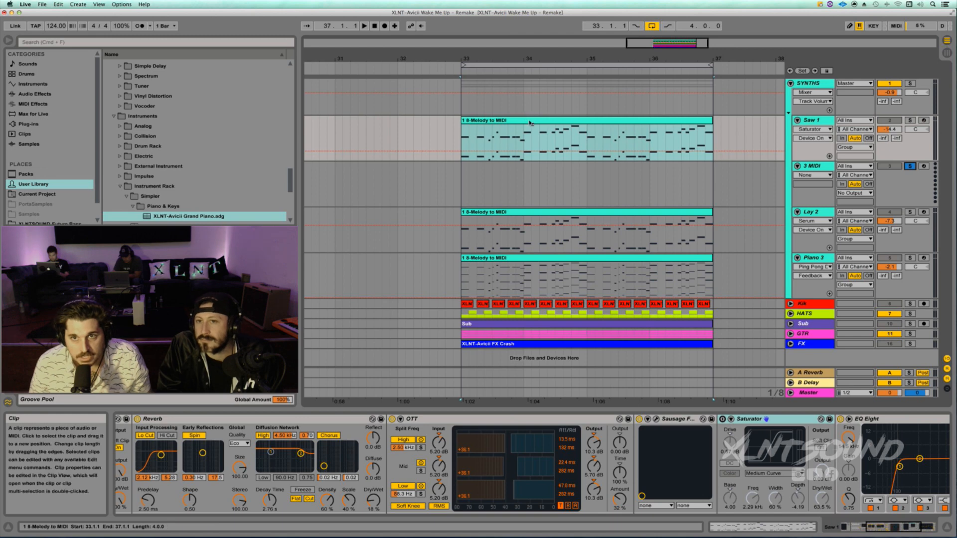
left_click_drag(531, 123, 532, 186)
Search the browser for serum and load the Serum instrument onto the new MIDI track
left_click(55, 42)
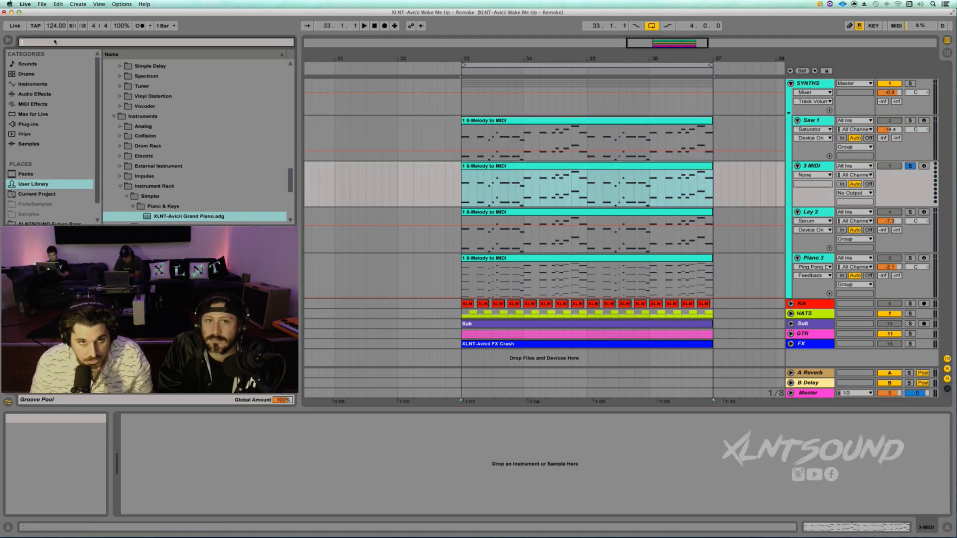
type("s")
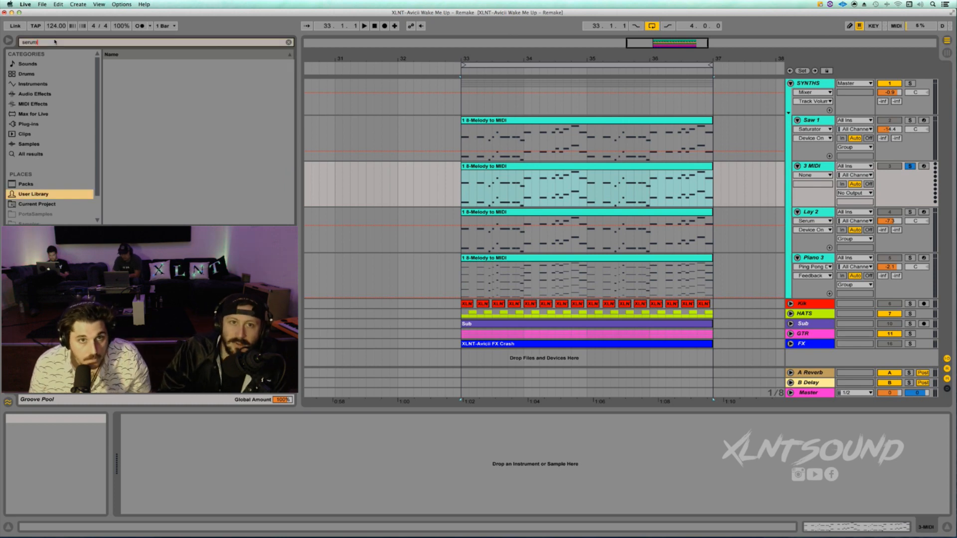
type("erum")
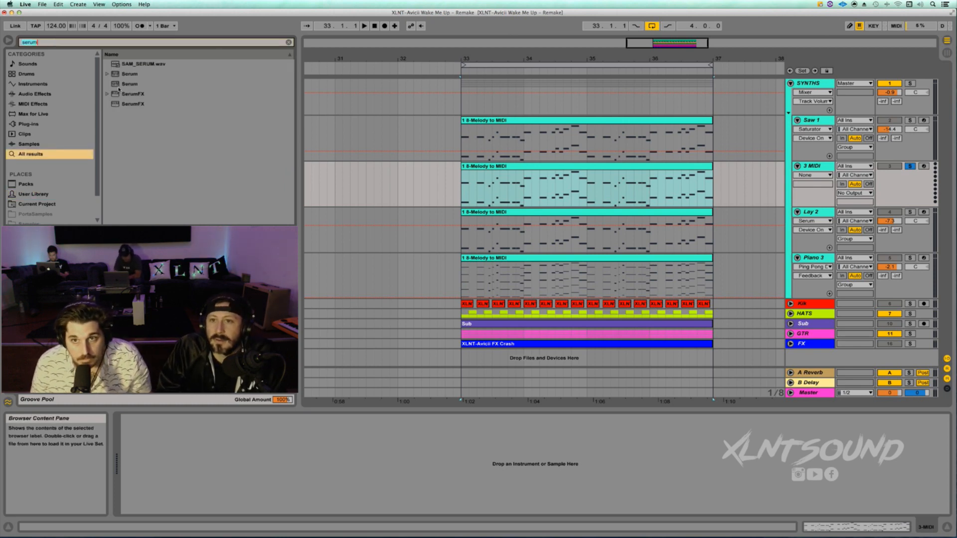
left_click_drag(120, 84, 774, 179)
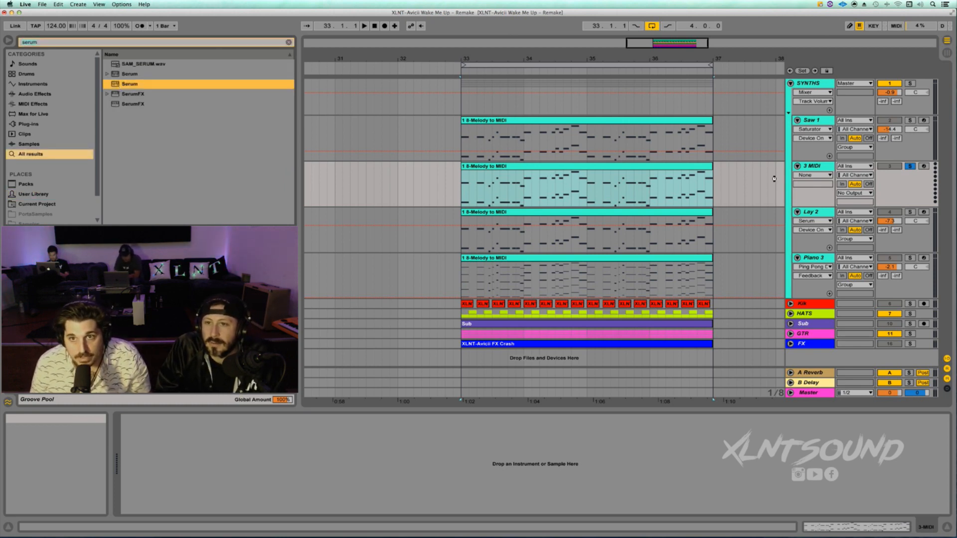
left_click_drag(628, 167, 629, 168)
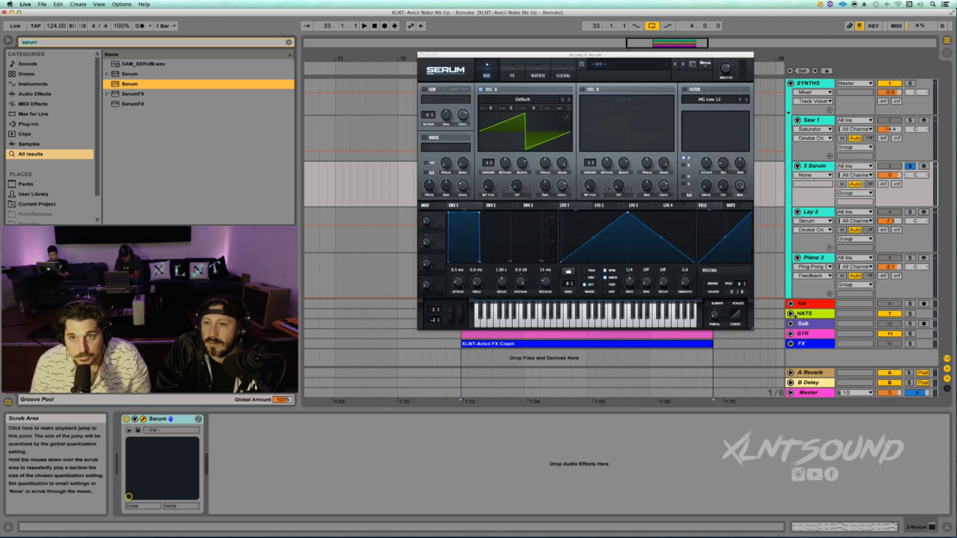
Enlarge the Serum plug-in window and move it below the copied melody clip
left_click_drag(752, 332, 812, 376)
left_click(435, 186)
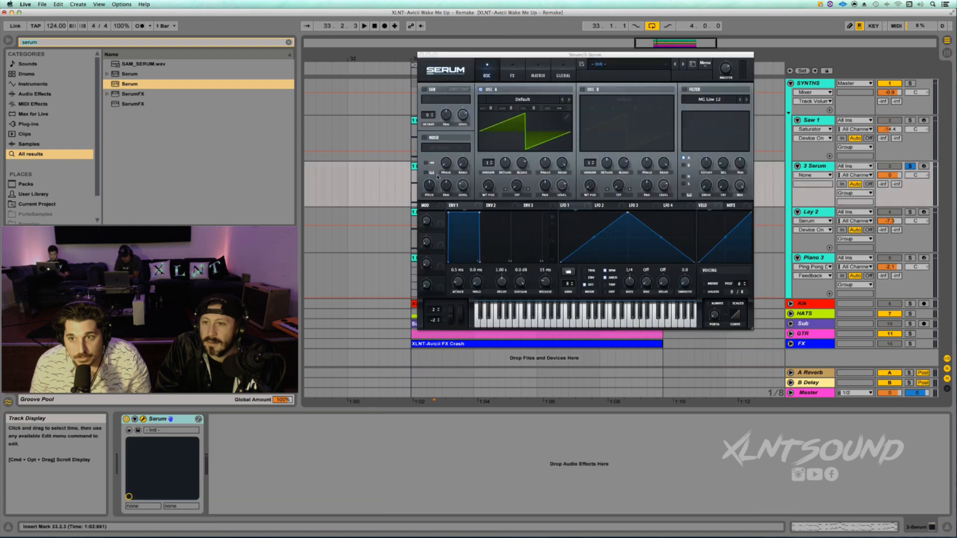
left_click_drag(751, 328, 796, 367)
left_click_drag(645, 54, 665, 203)
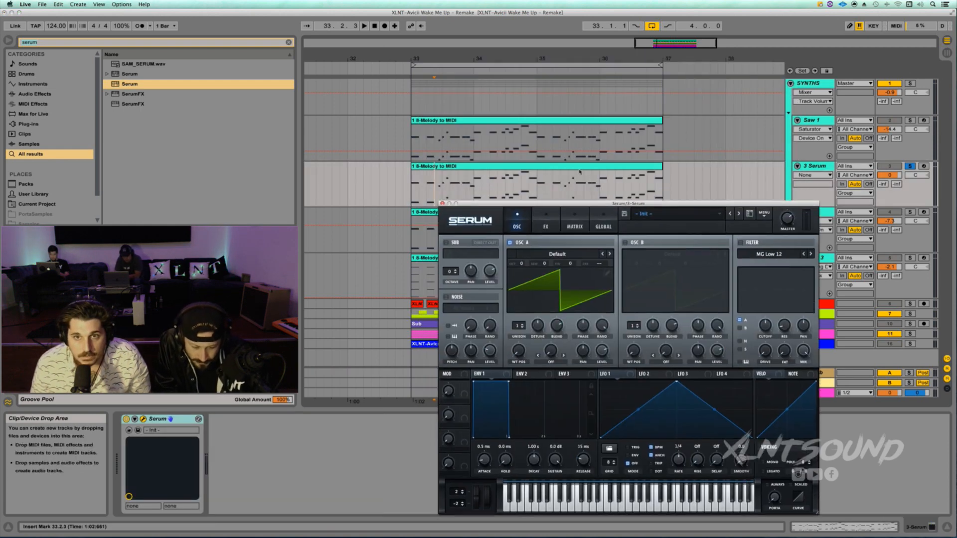
Close the Serum window and show the copied melody clip in an enlarged note editor, selecting its B2 and B3 notes
double_click(528, 166)
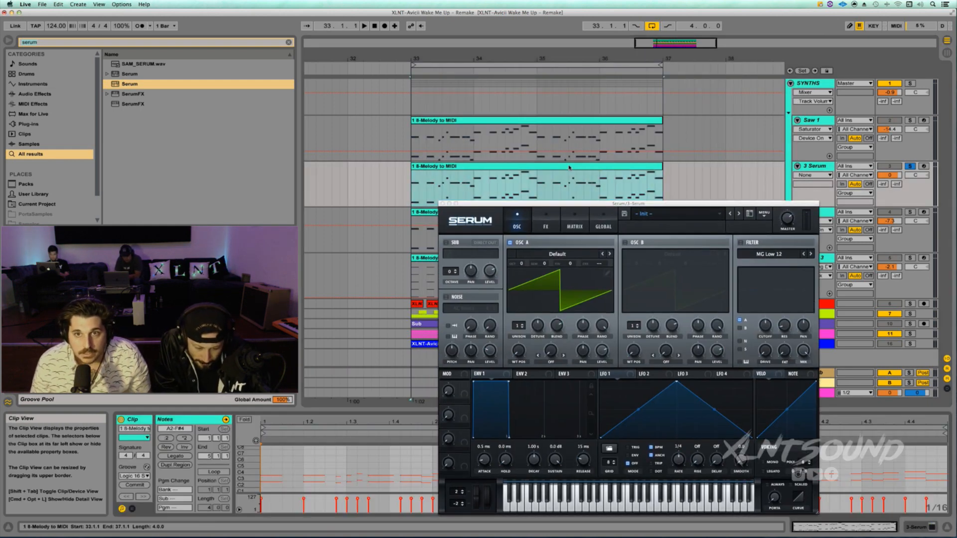
left_click(500, 170)
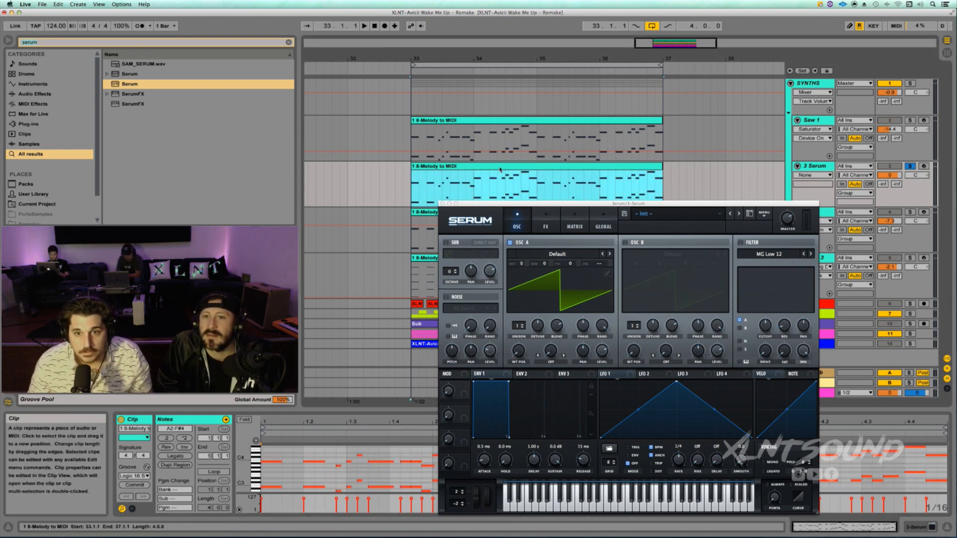
left_click(441, 203)
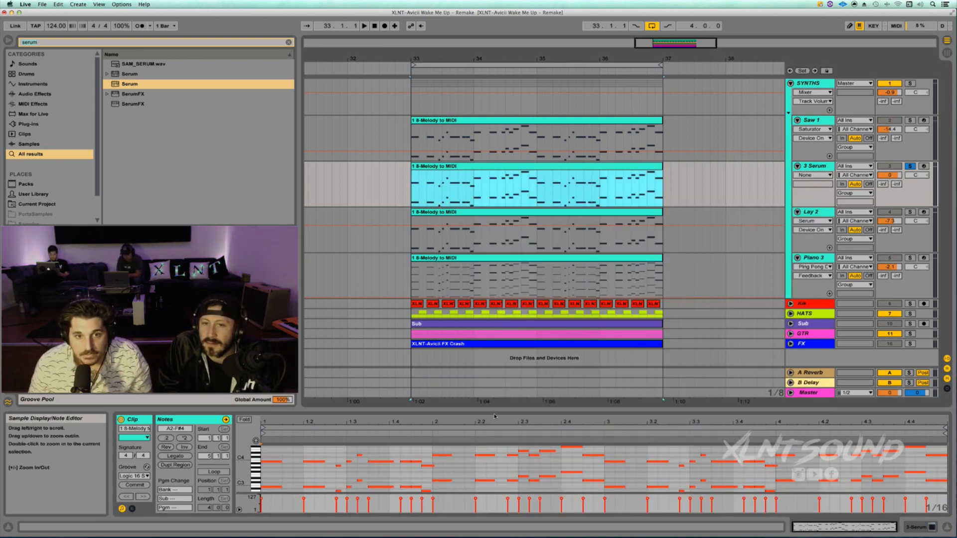
left_click_drag(506, 409, 506, 263)
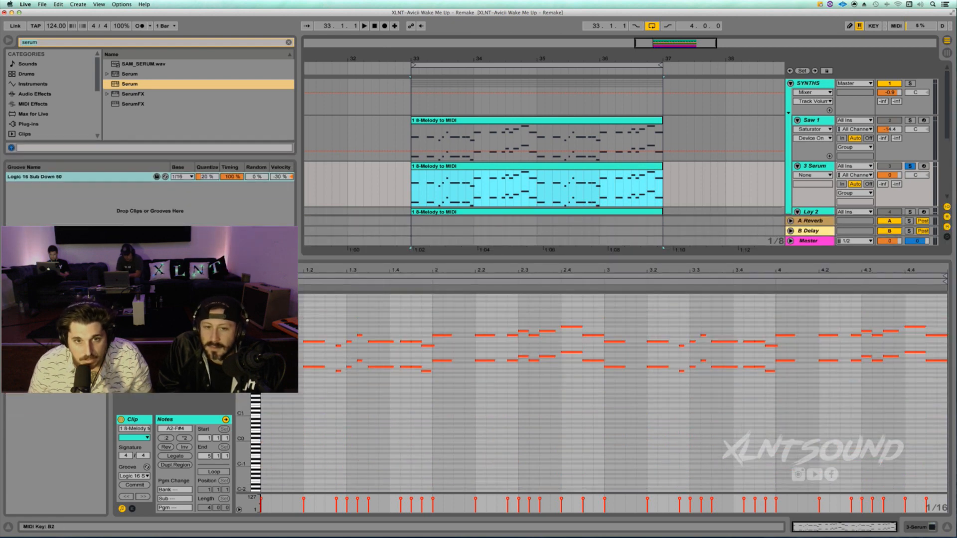
key("space")
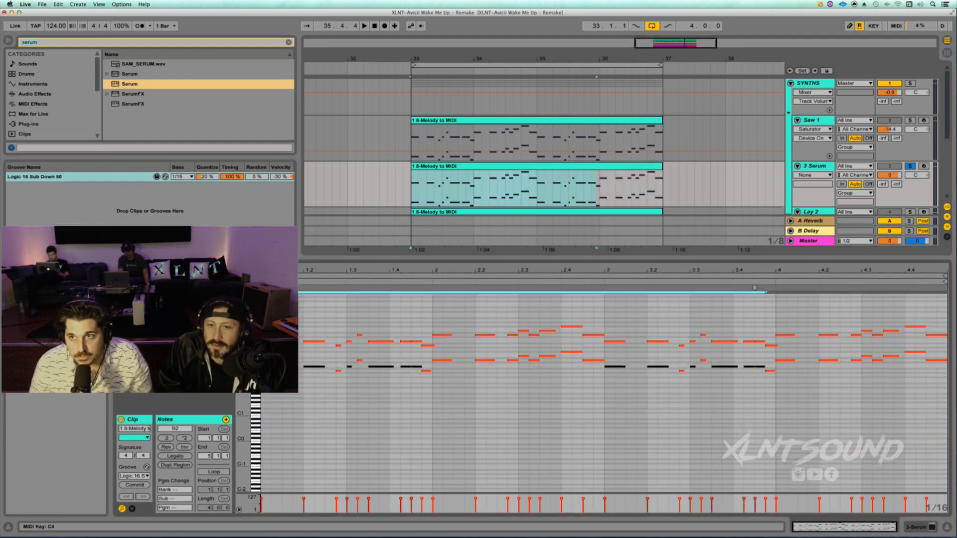
left_click(256, 341)
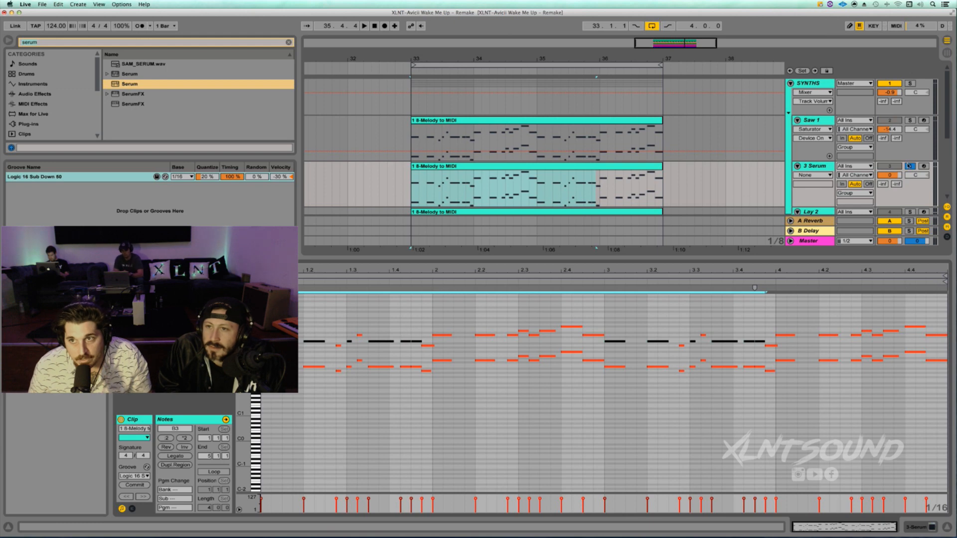
Rename the new Serum track as Saw 1
left_click(828, 167)
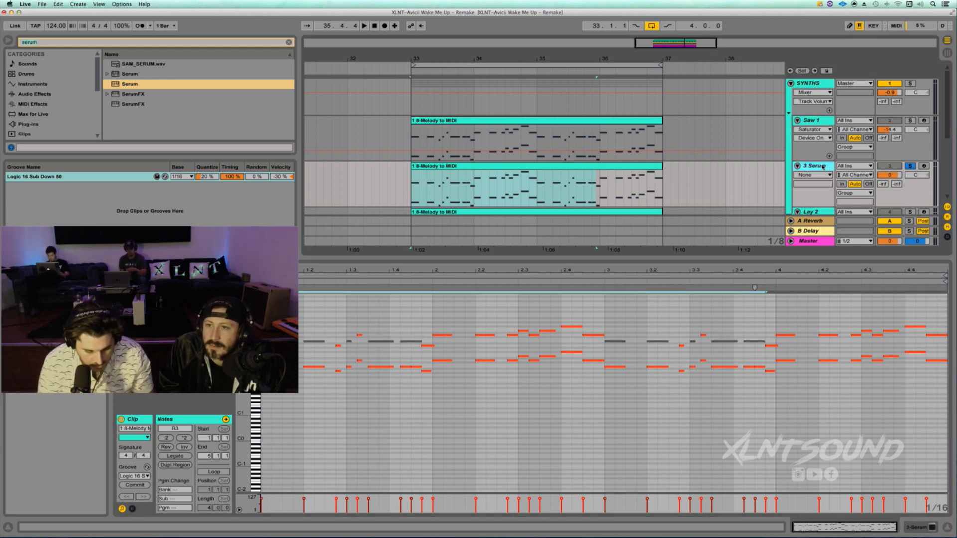
key("super+r")
type("Saw 1")
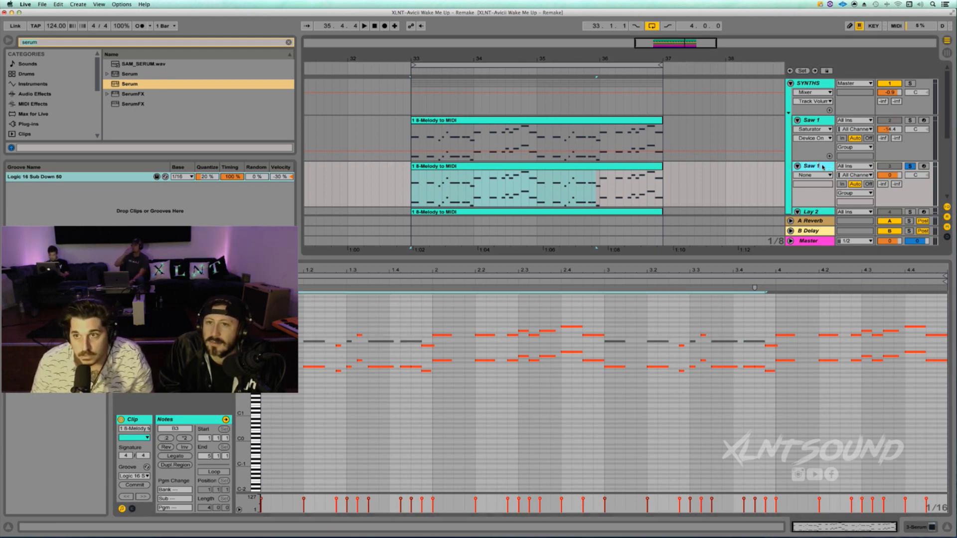
Confirm the new Saw 1 track's name and audition its copied melody clip in solo
key("Return")
key("space")
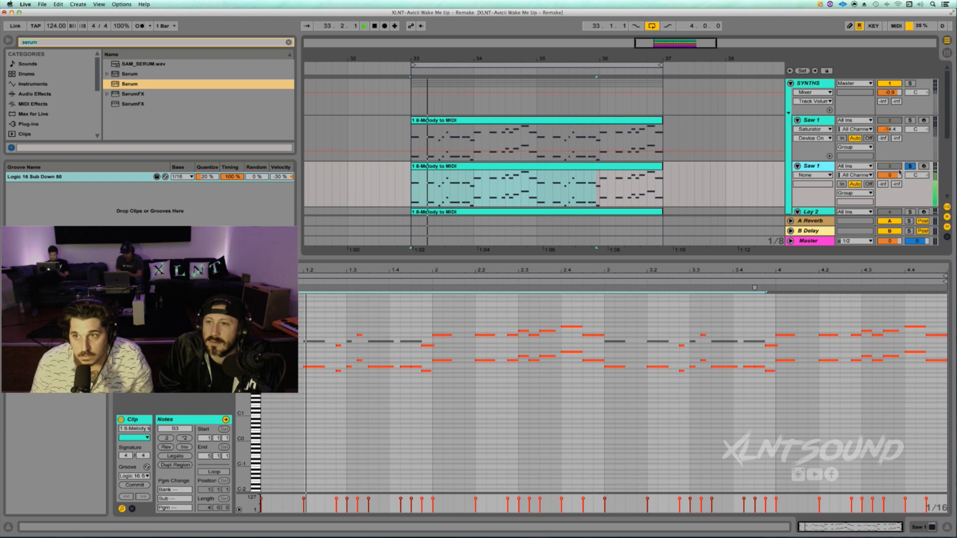
left_click(909, 167)
left_click(909, 167)
left_click(910, 167)
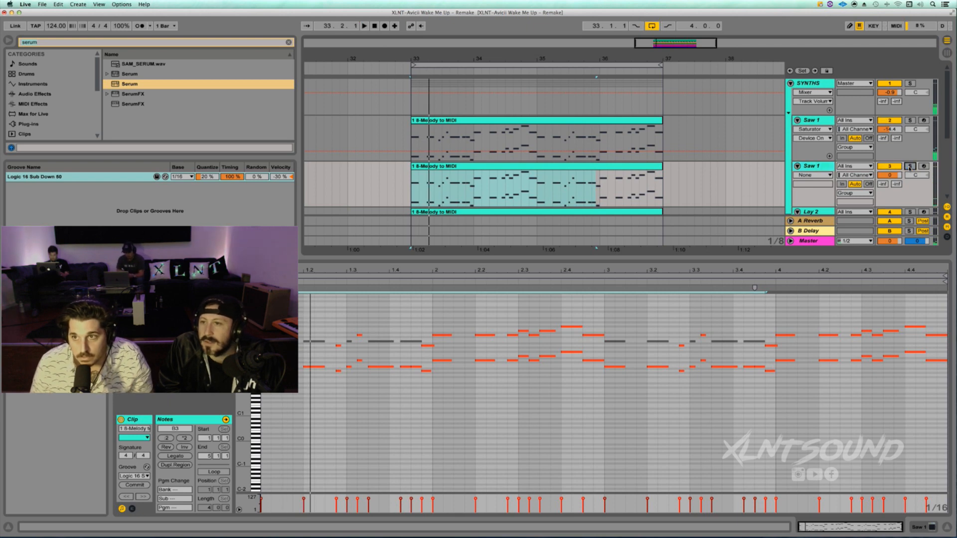
left_click(825, 166)
left_click(910, 166)
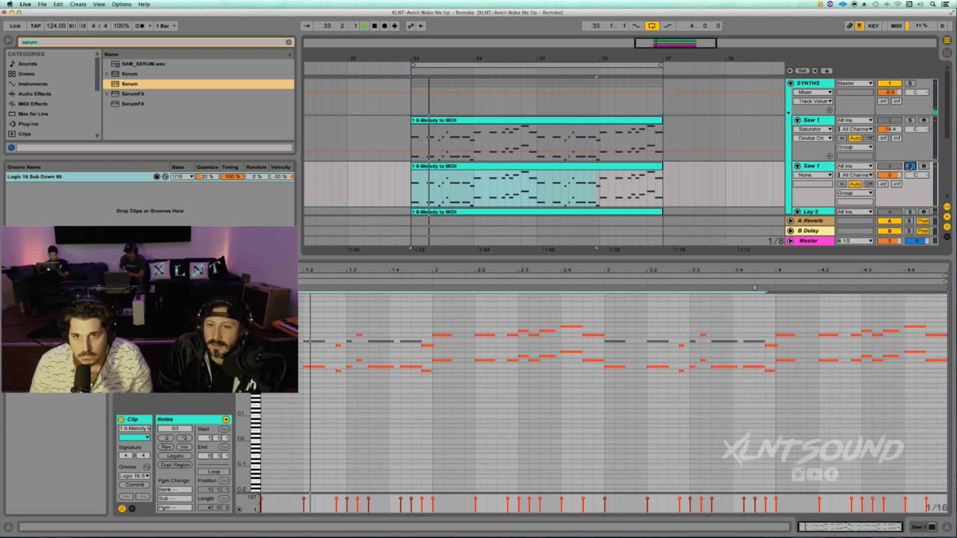
key("space")
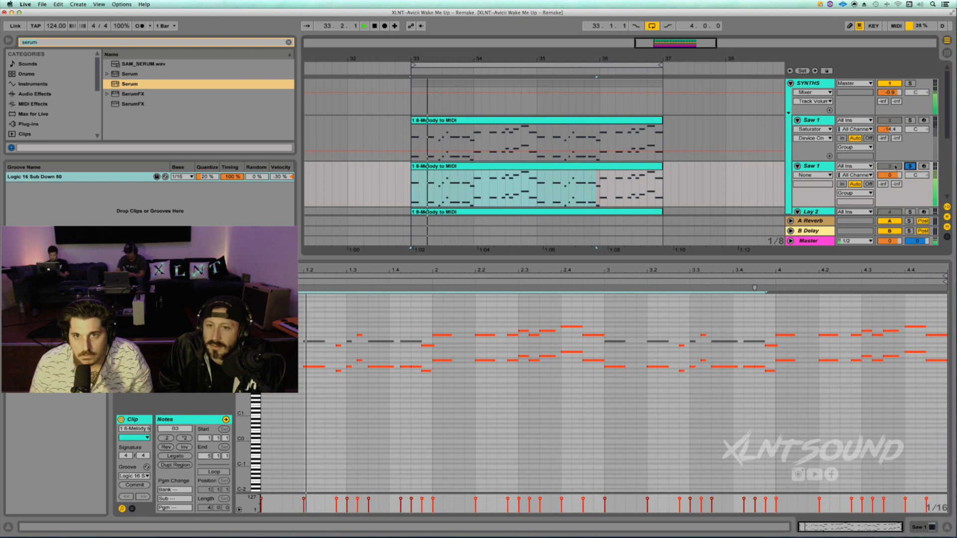
left_click(515, 167)
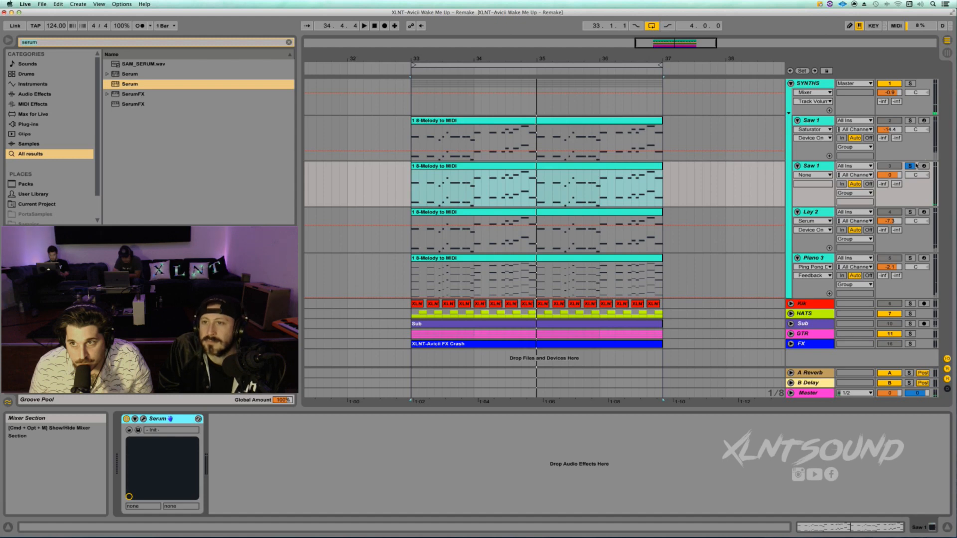
left_click(910, 166)
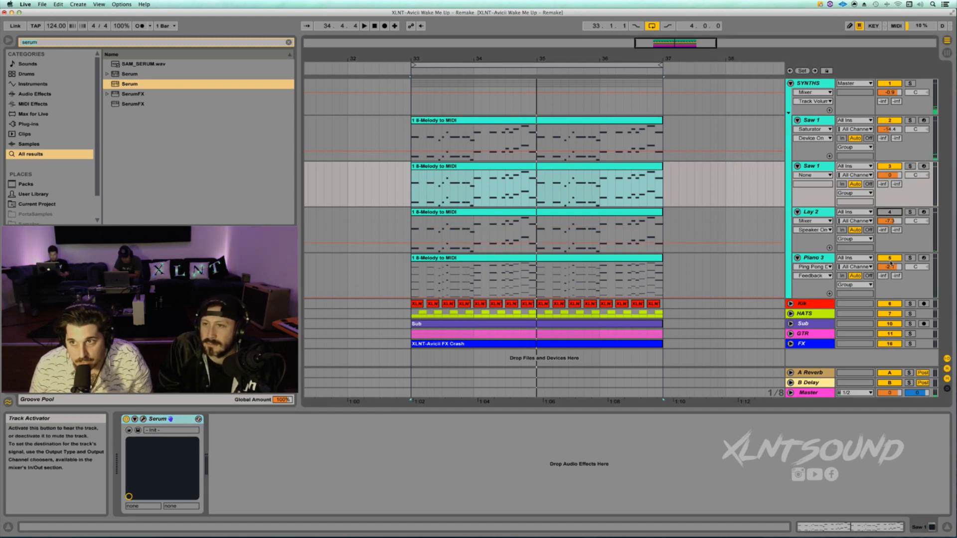
left_click(909, 166)
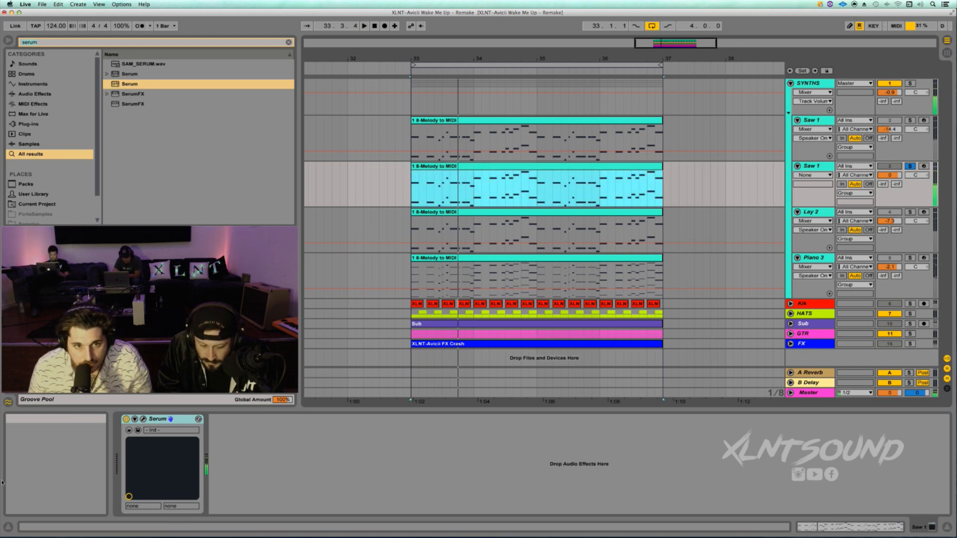
Open Serum on the new Saw 1 track and give oscillator A 16 unison voices, more detune, reduced random phase and a +1 octave shift
left_click(143, 419)
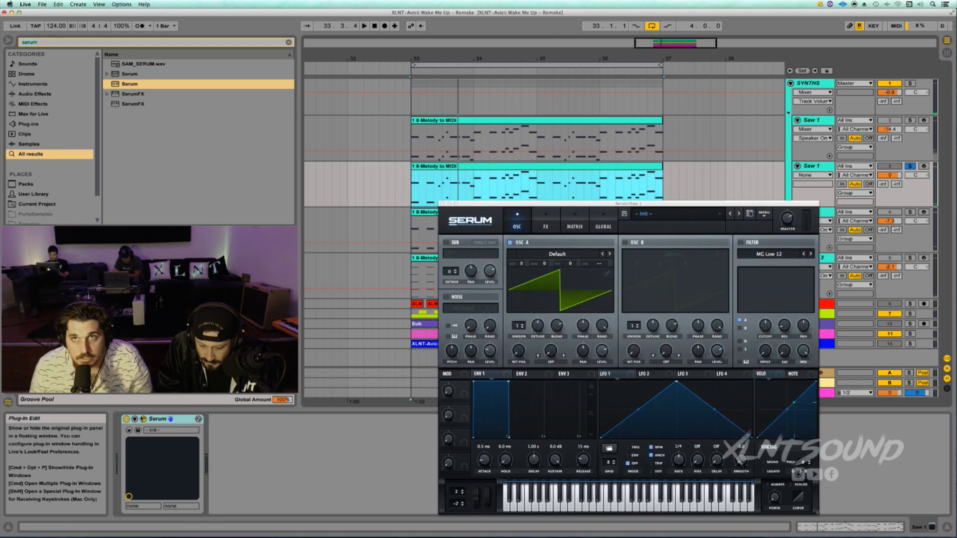
left_click_drag(513, 208, 471, 102)
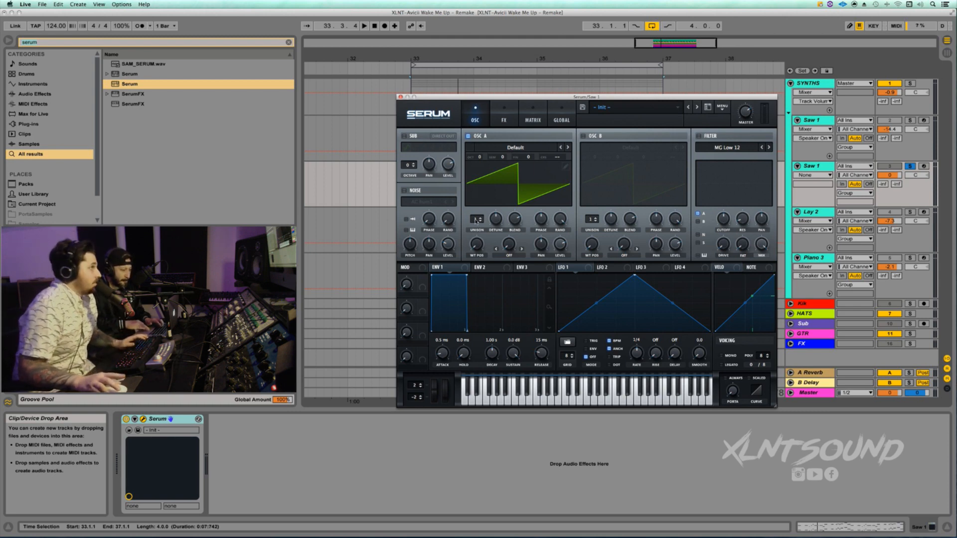
left_click_drag(476, 219, 489, 24)
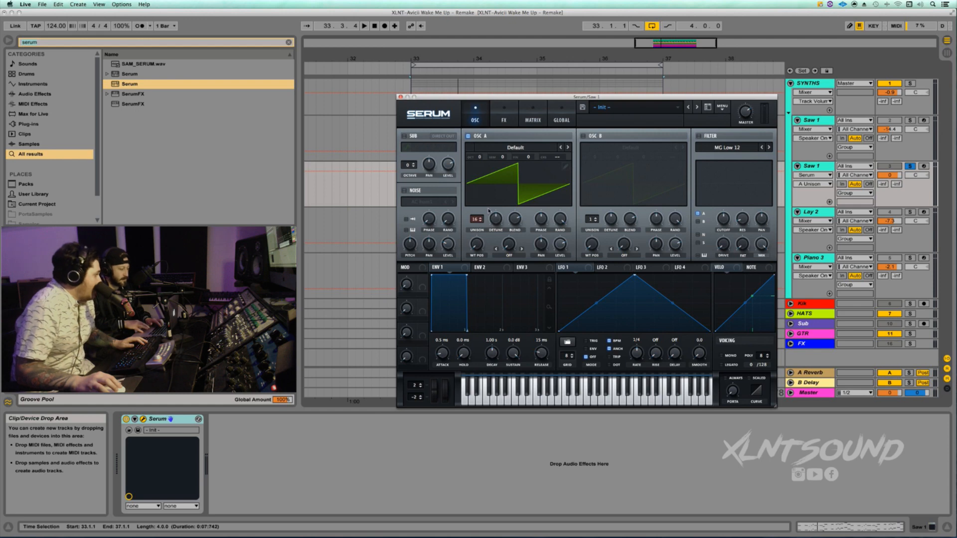
left_click_drag(494, 219, 494, 216)
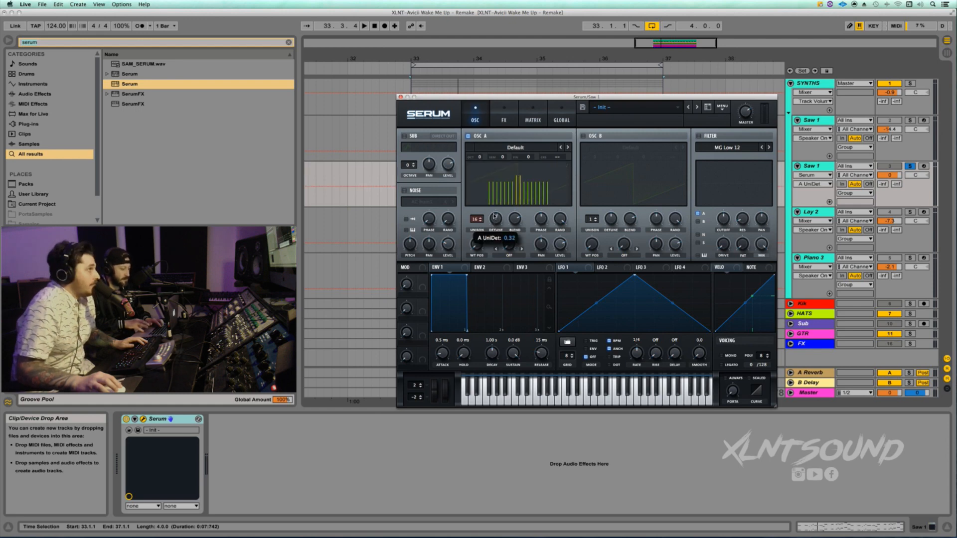
left_click_drag(494, 215, 494, 205)
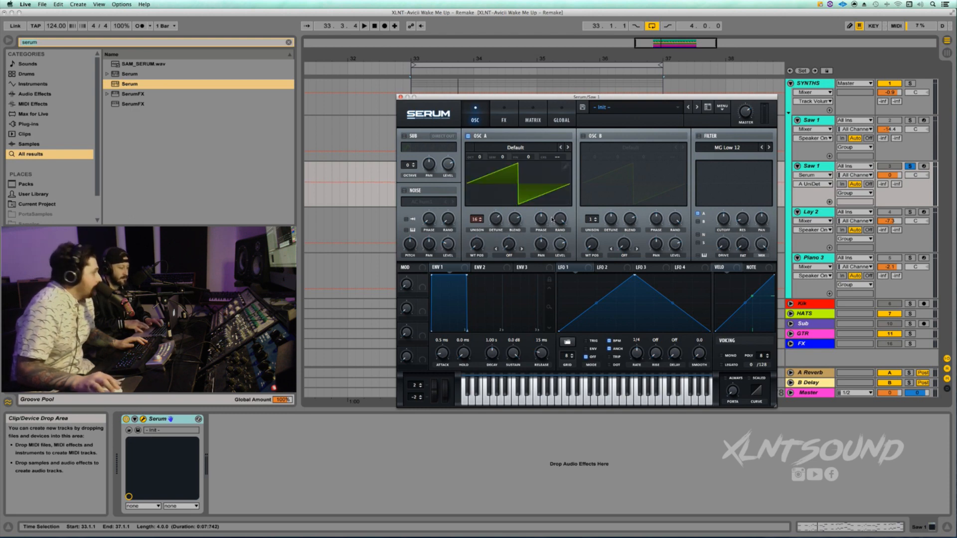
left_click_drag(561, 220, 561, 298)
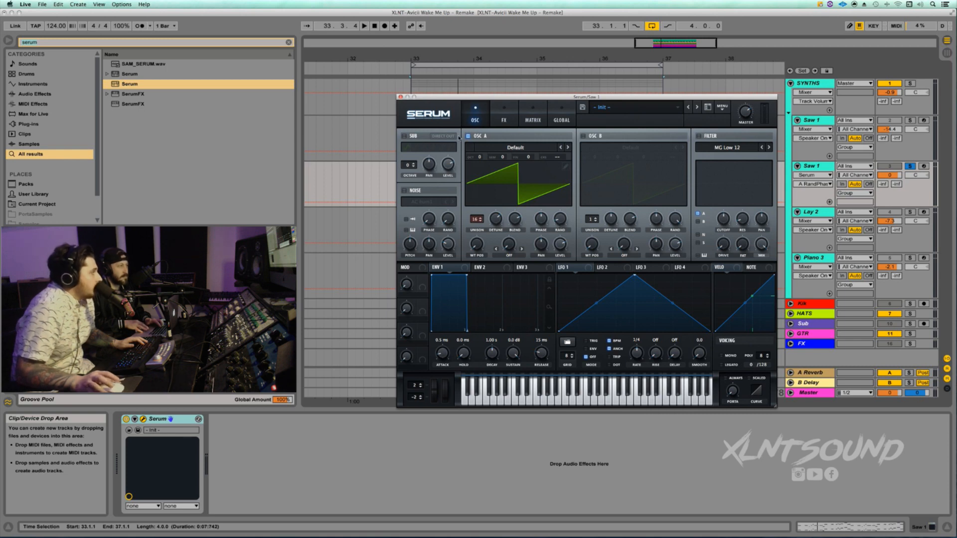
left_click_drag(477, 156, 477, 151)
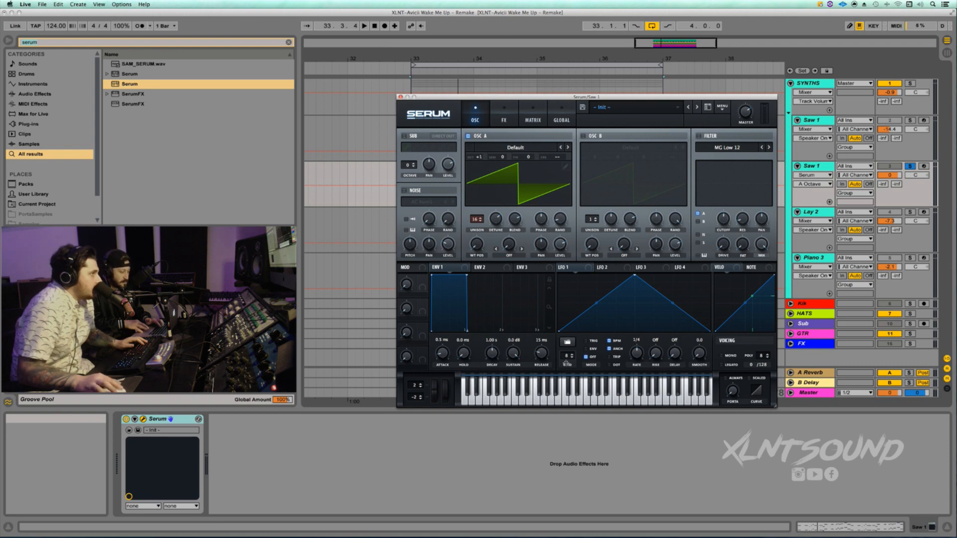
Set the envelope 1 release to 313 ms and play the melody to check the sound and Serum's master level
left_click_drag(544, 356, 544, 341)
key("space")
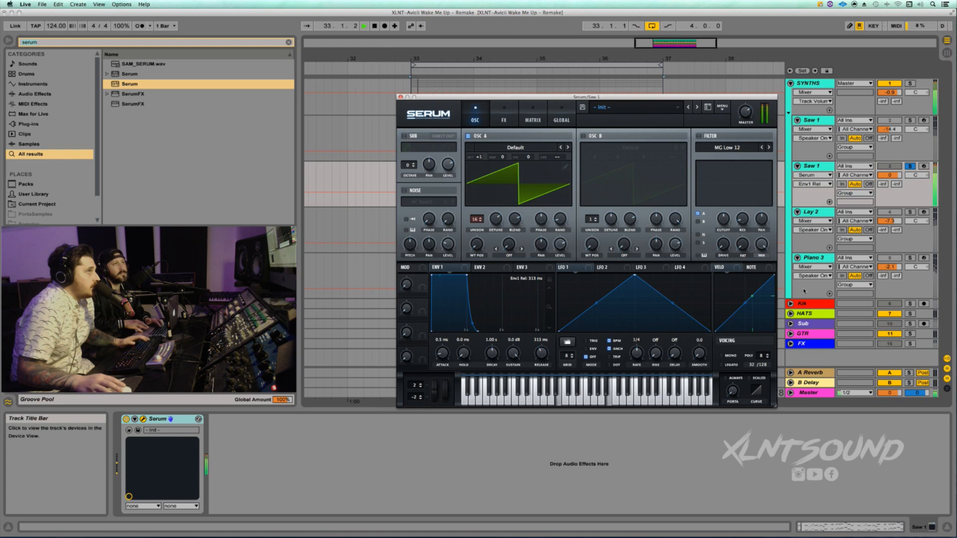
left_click(751, 115)
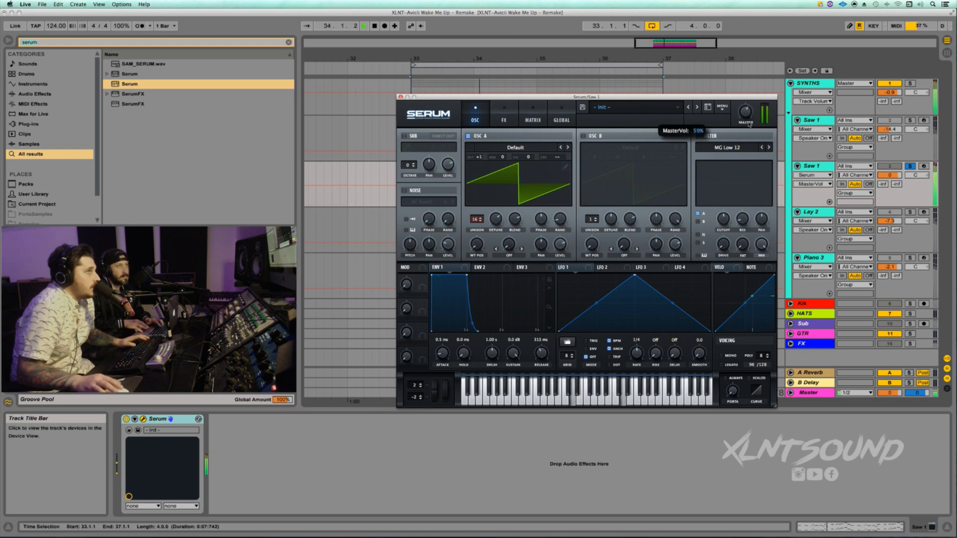
key("space")
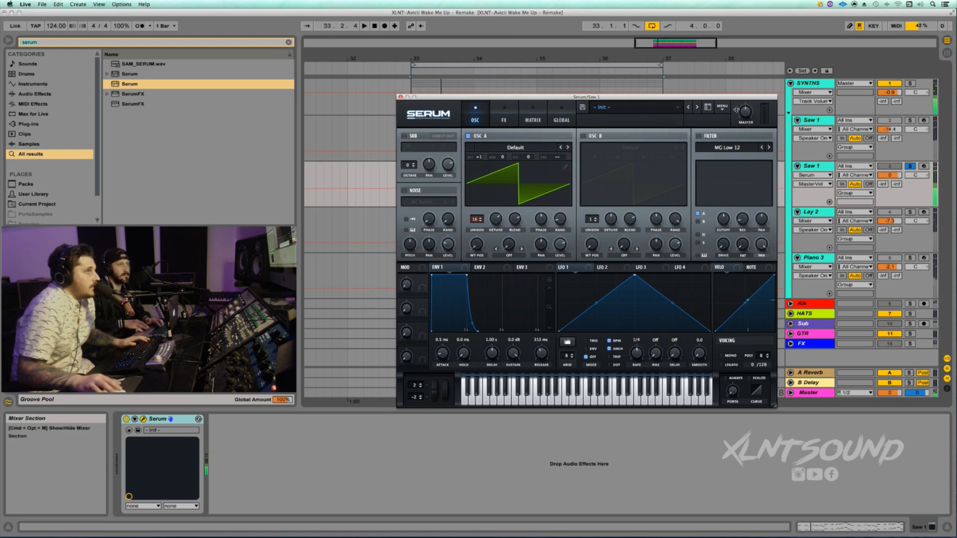
Lower the new Saw 1 track's volume to -4.0 dB and listen to the melody again
left_click_drag(896, 176, 896, 185)
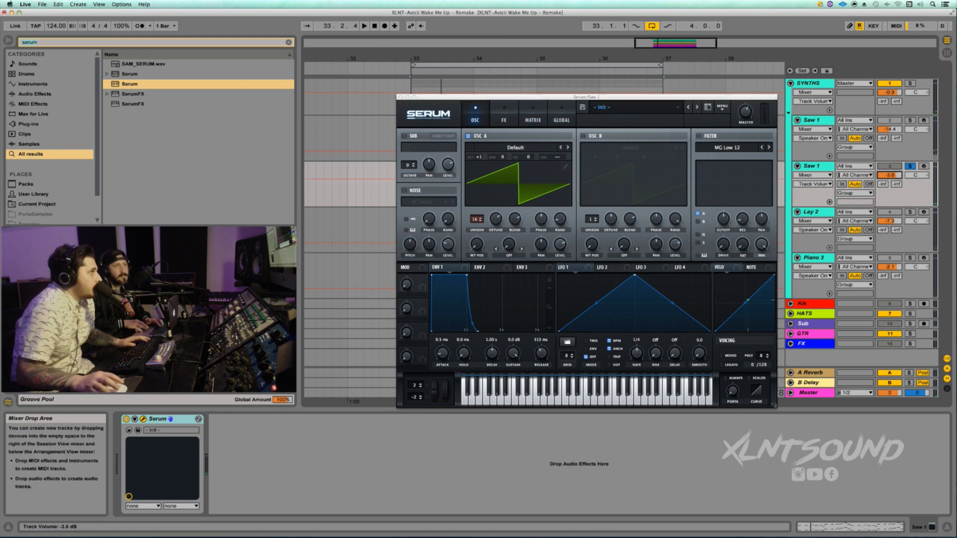
key("space")
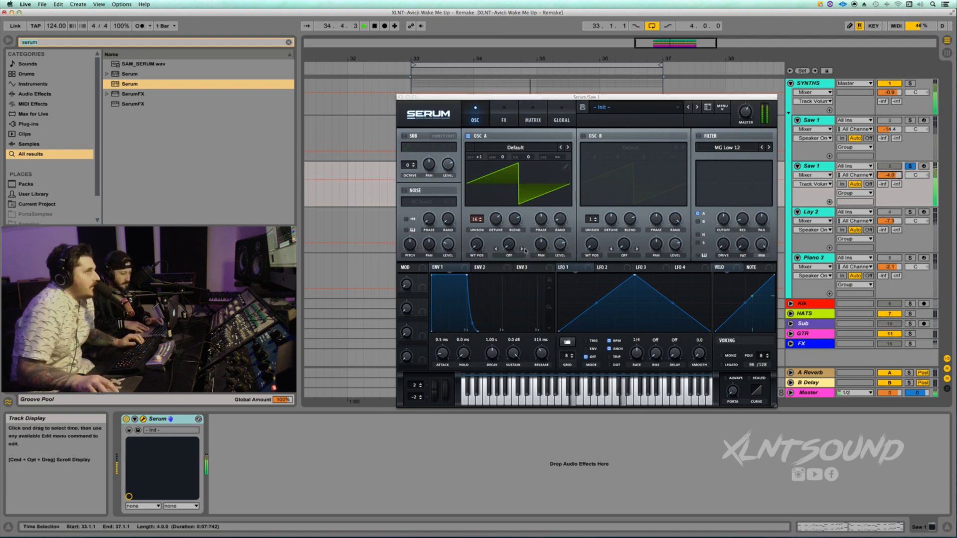
key("space")
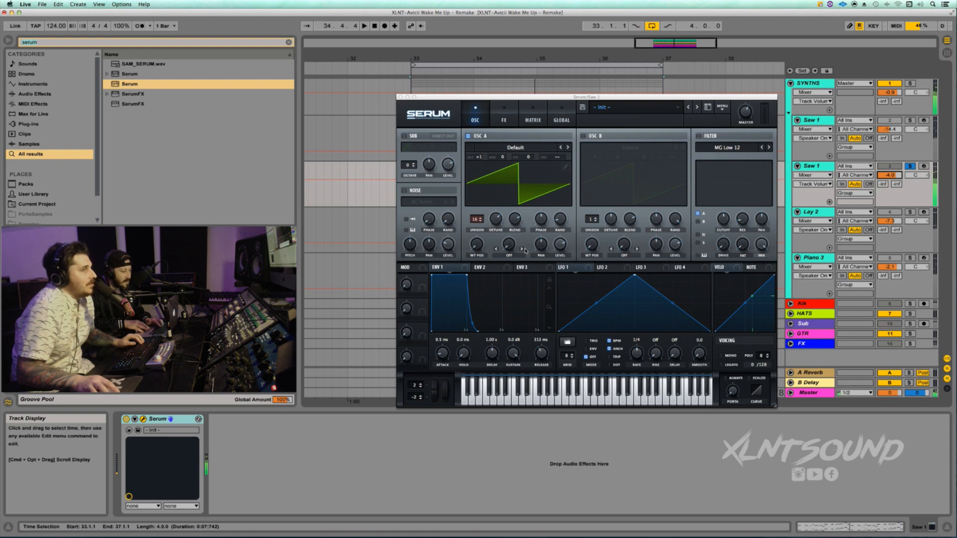
Arm the new Saw 1 track and enable oscillator B with 16 unison voices, detune of about 0.43 and an adjusted unison blend
left_click(924, 166)
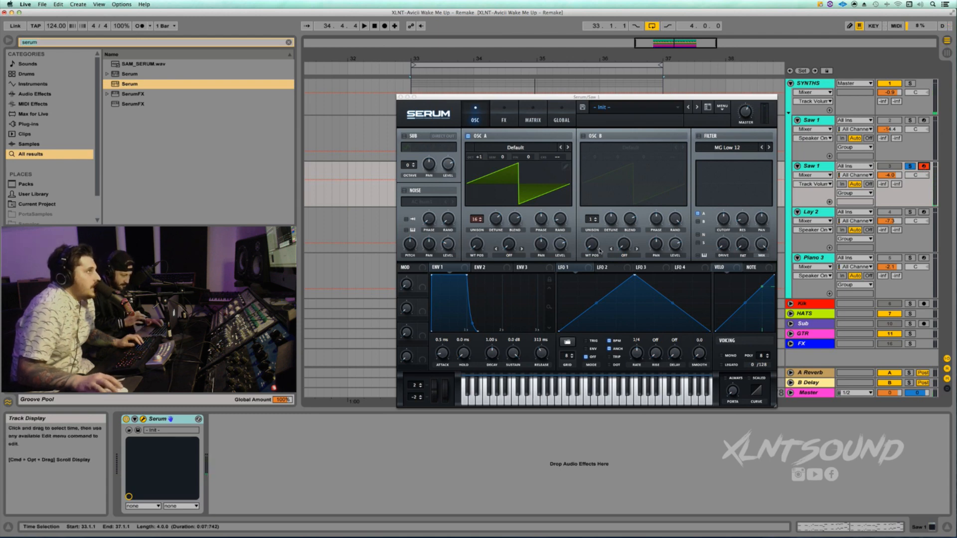
left_click(583, 136)
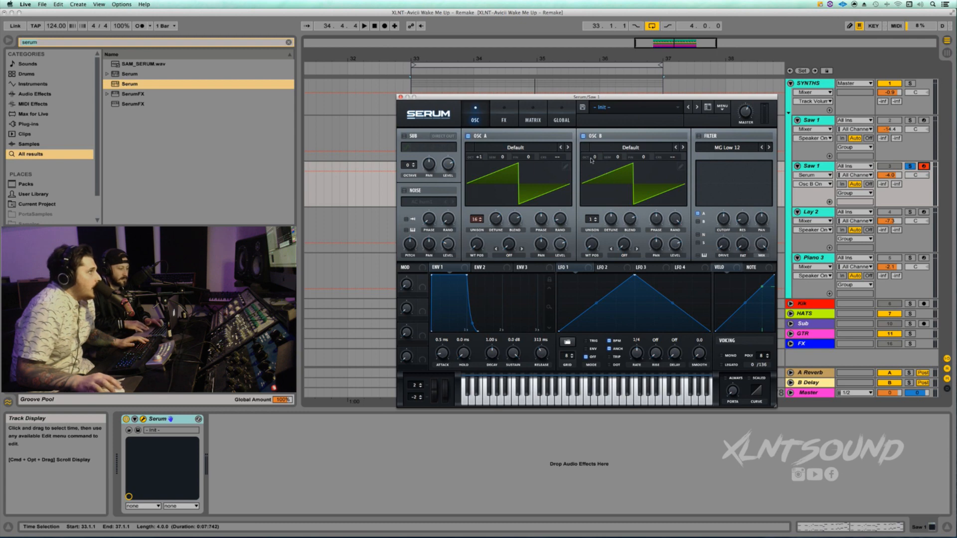
left_click_drag(591, 230, 595, 120)
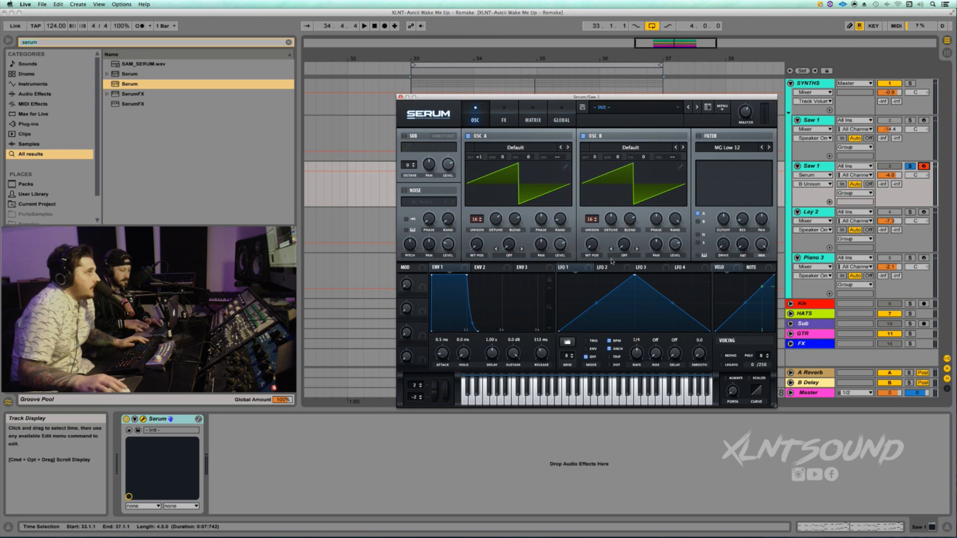
left_click_drag(609, 223, 609, 203)
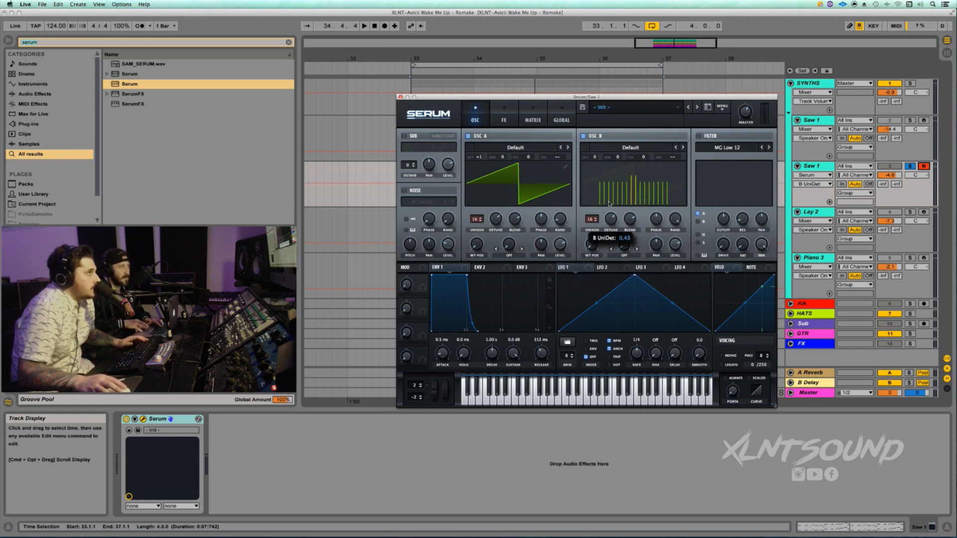
key("space")
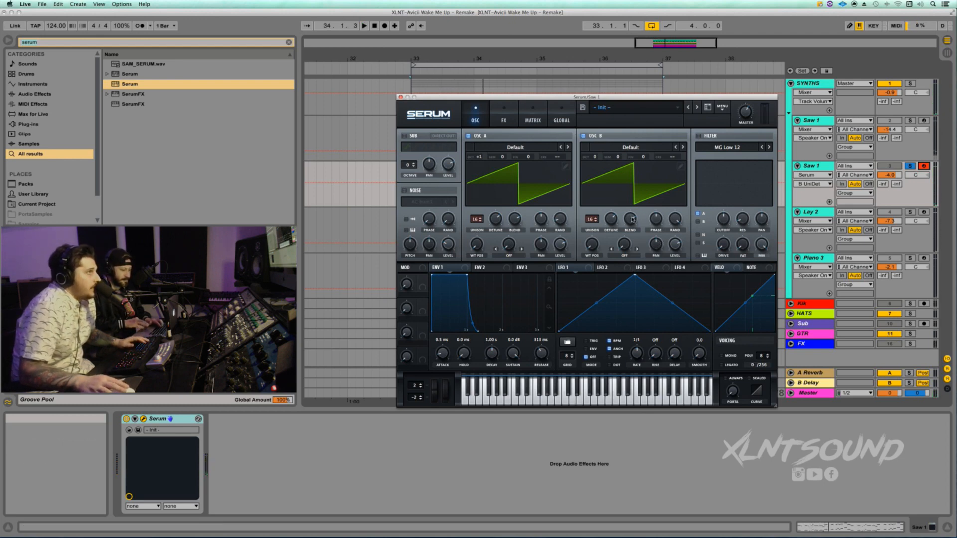
left_click_drag(629, 218, 631, 214)
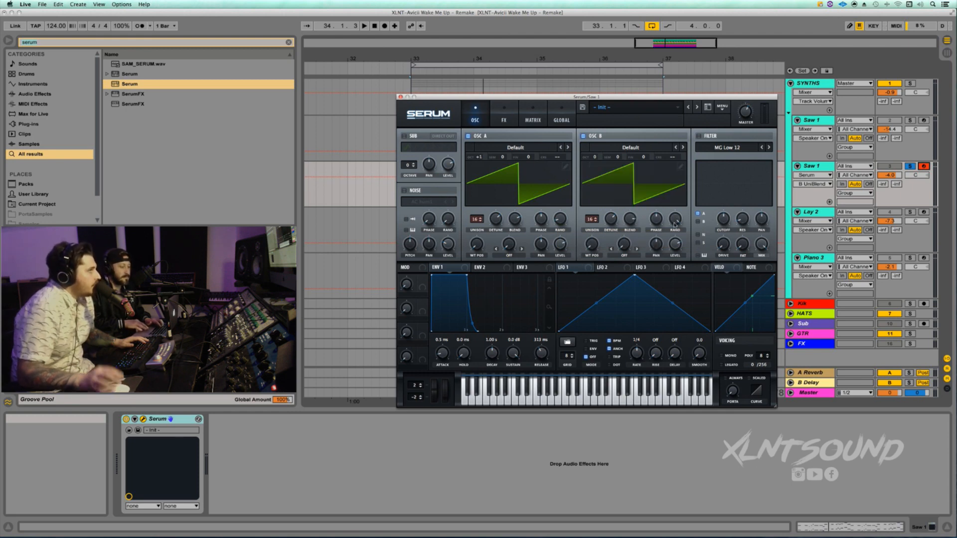
Set oscillator B's warp mode to Sync, raise the warp amount and audition the result
left_click(636, 248)
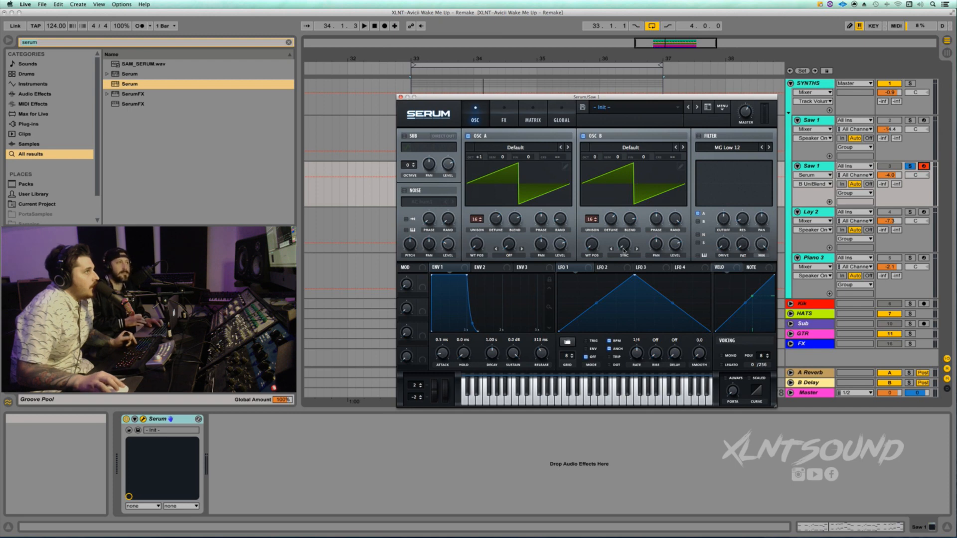
left_click_drag(623, 251, 626, 222)
key("space")
key("space")
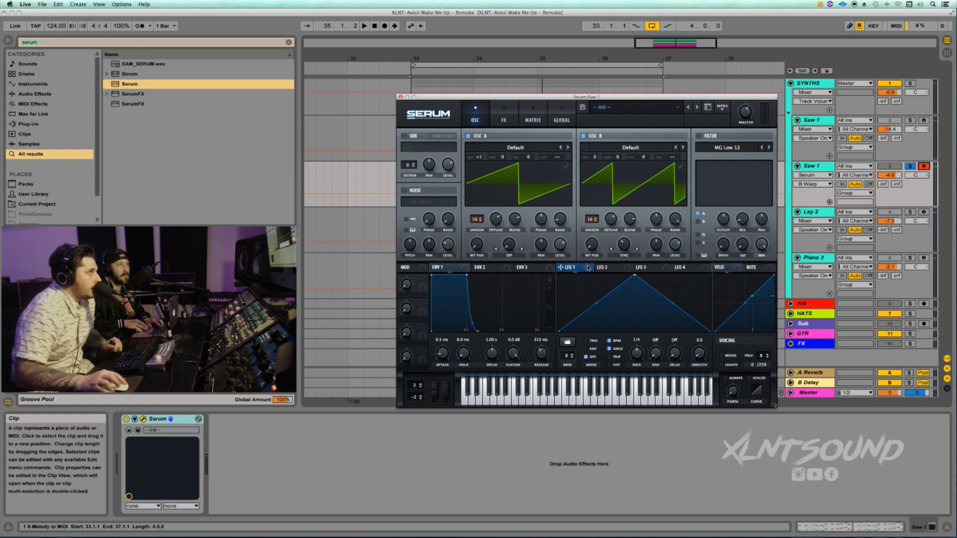
Assign LFO 1 to oscillator B's fine tuning at a depth of about -41, with BPM sync off and the rate at 35.0 Hz
left_click(586, 356)
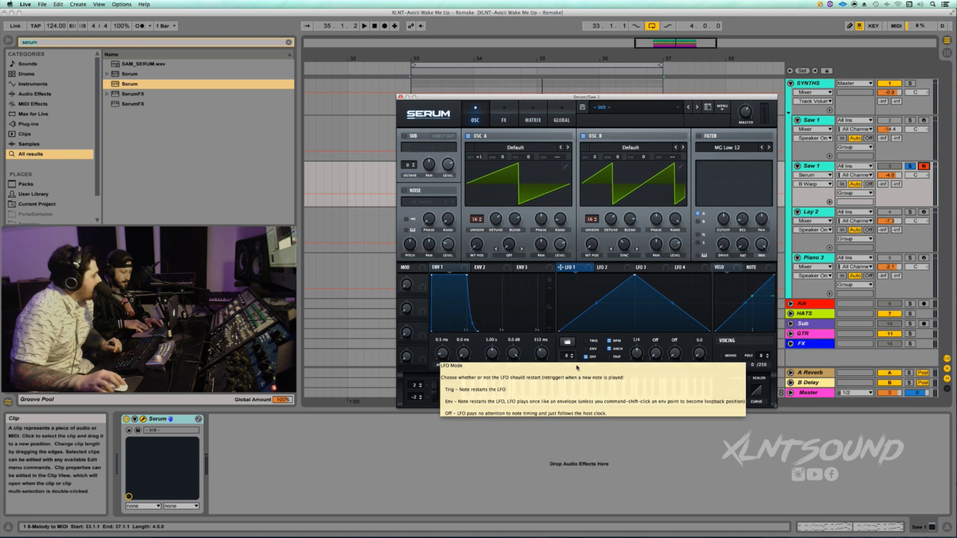
left_click(610, 341)
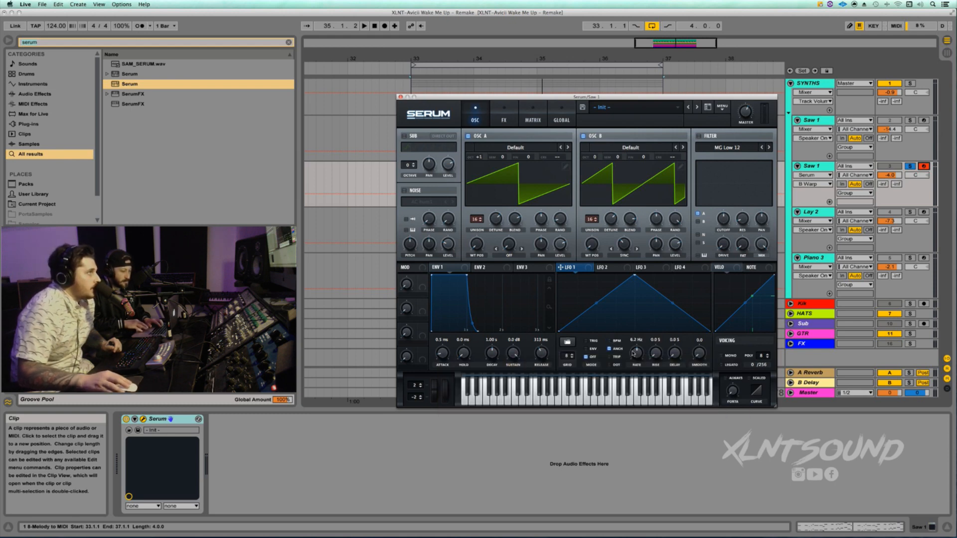
left_click_drag(586, 271, 654, 160)
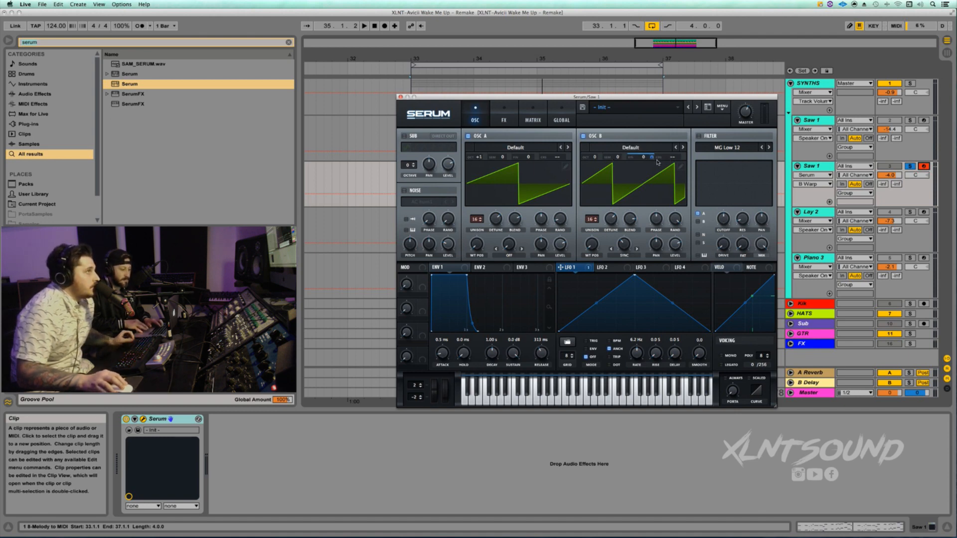
left_click_drag(652, 158, 649, 224)
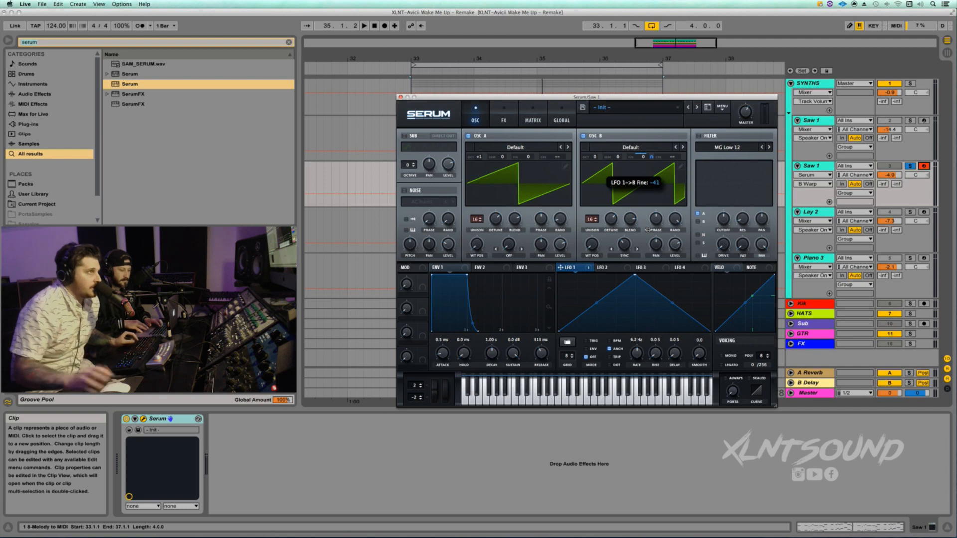
left_click_drag(647, 229, 649, 231)
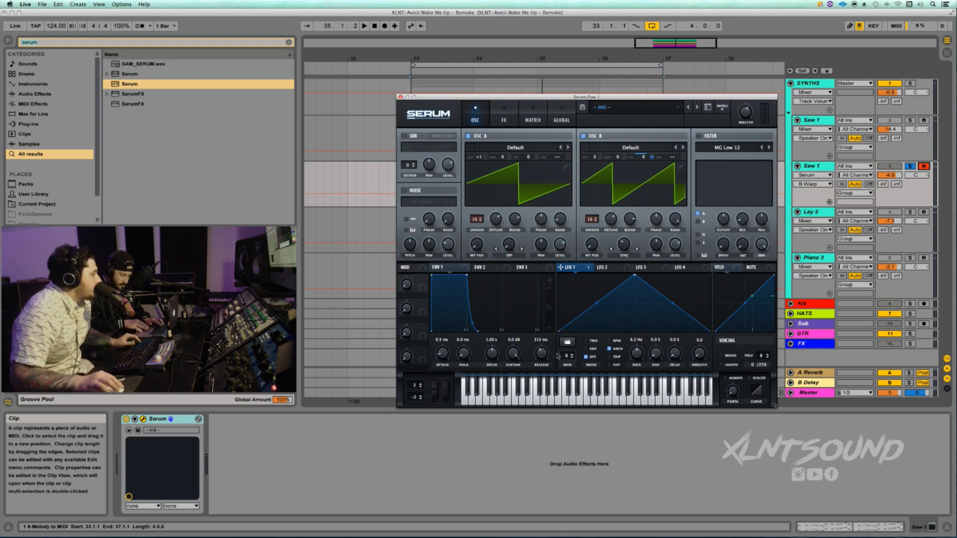
scroll(638, 350, "up", 5)
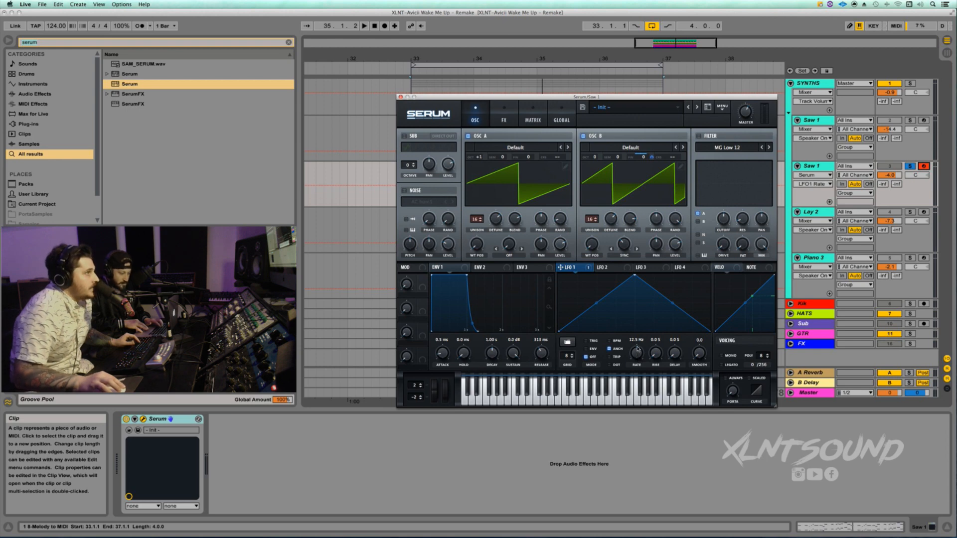
left_click_drag(637, 347, 638, 334)
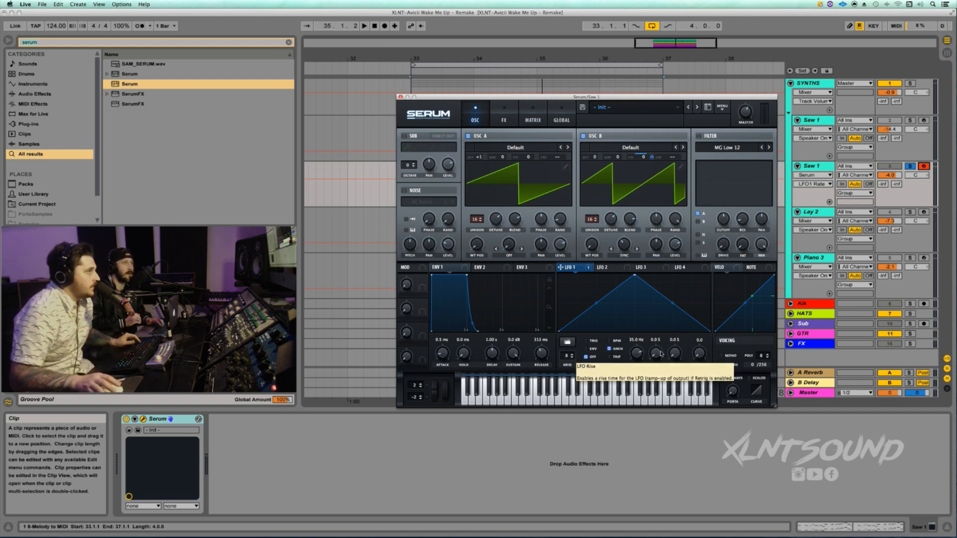
Play the melody to audition the LFO-modulated saw patch and check Serum's portamento time
key("space")
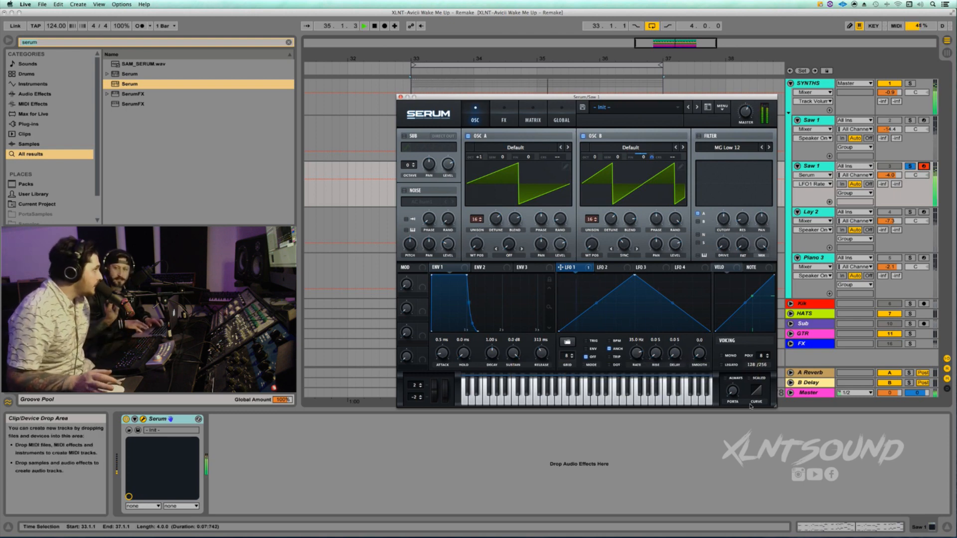
key("space")
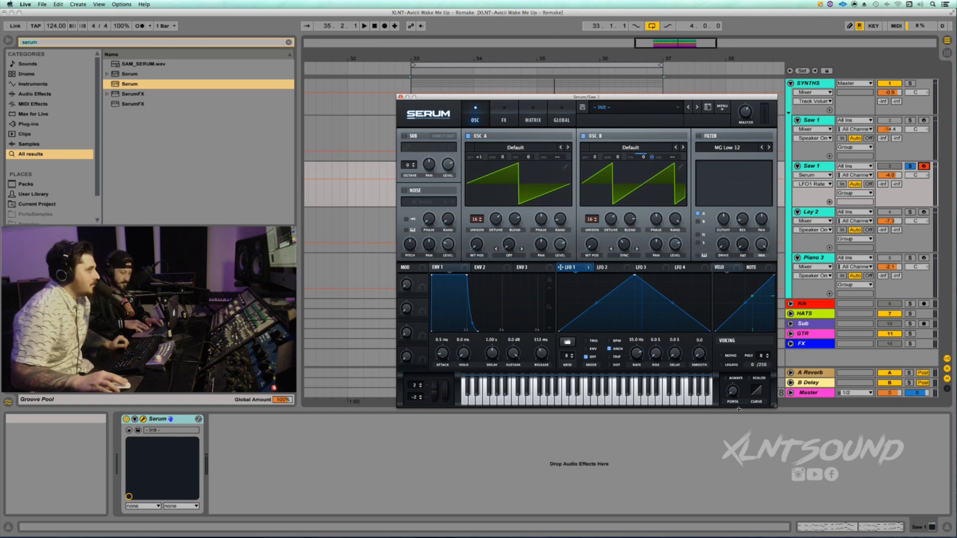
left_click(733, 390)
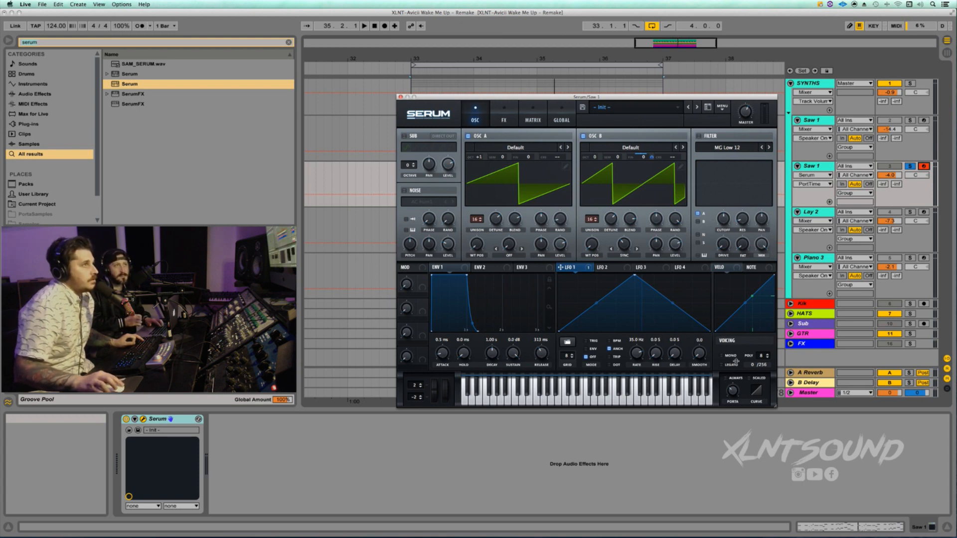
Unsolo the new Saw 1 track to hear it in the full mix, solo it again and reopen its Serum patch
left_click(910, 160)
left_click(909, 165)
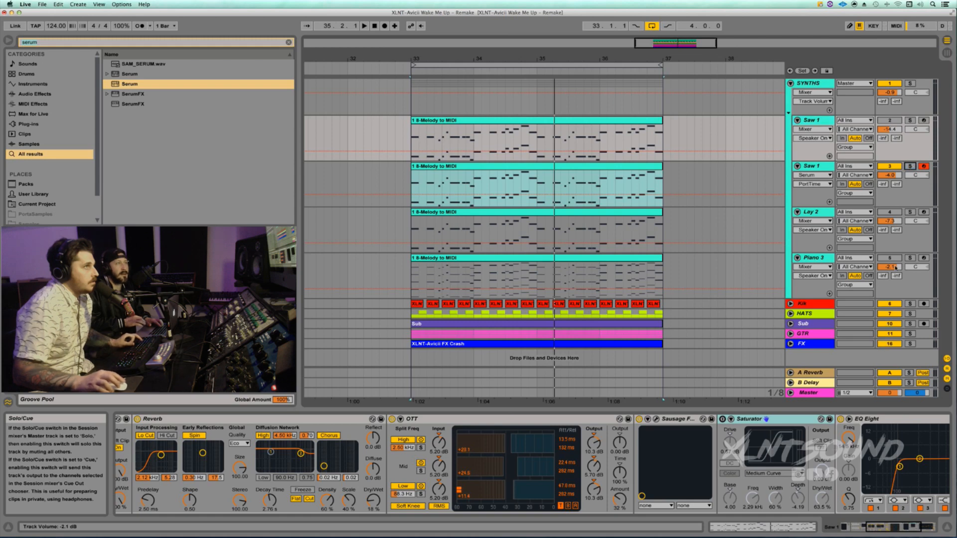
key("space")
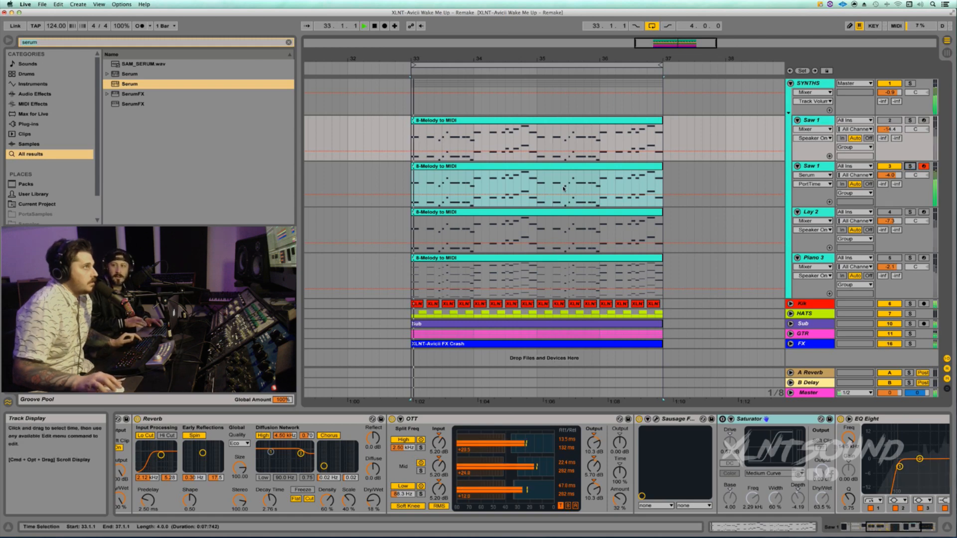
left_click(910, 166)
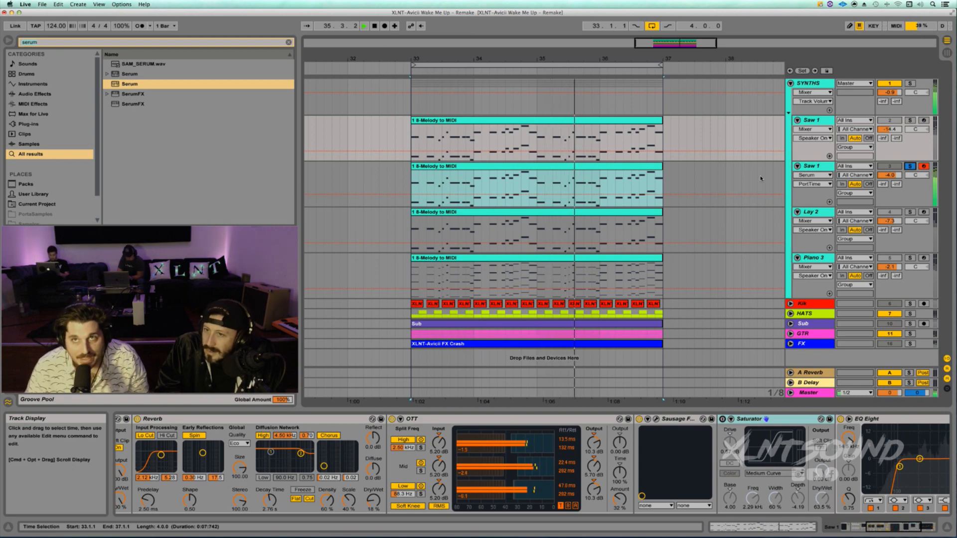
left_click(457, 165)
key("space")
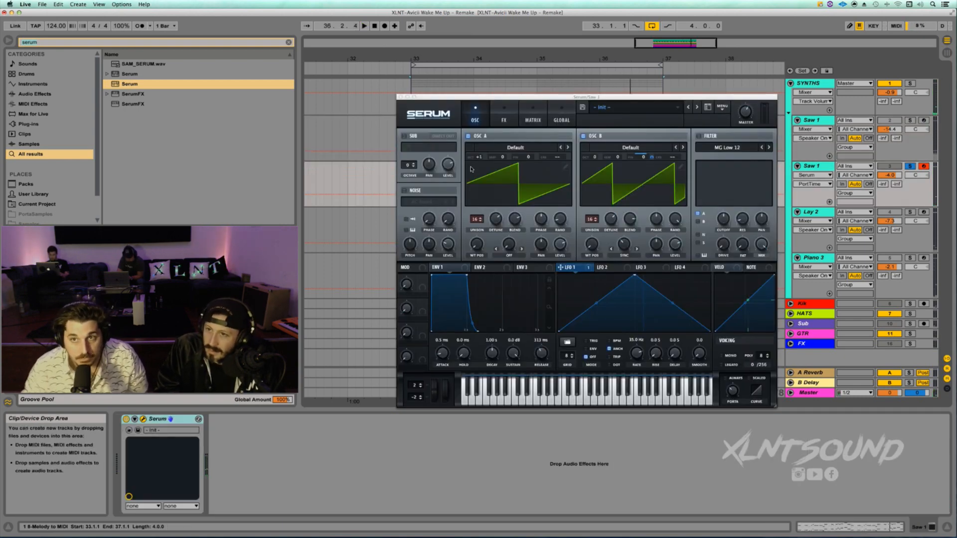
Raise the portamento time to about 68 ms while auditioning the melody, and set it back to about 18 ms
key("space")
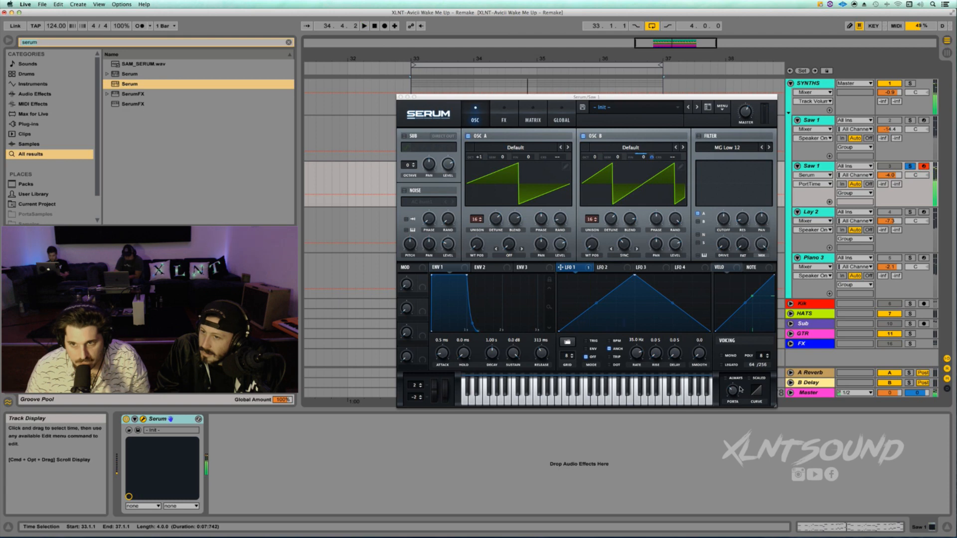
left_click_drag(732, 390, 737, 385)
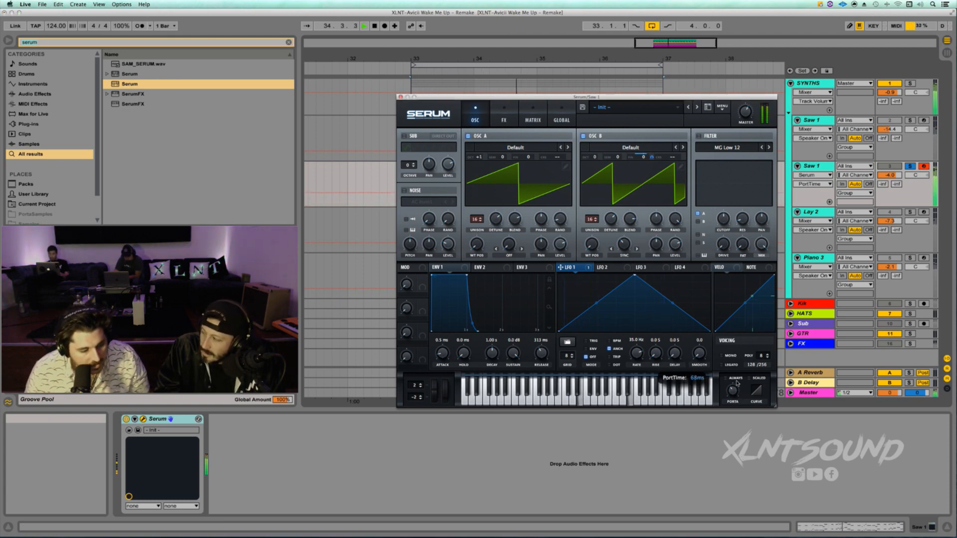
key("space")
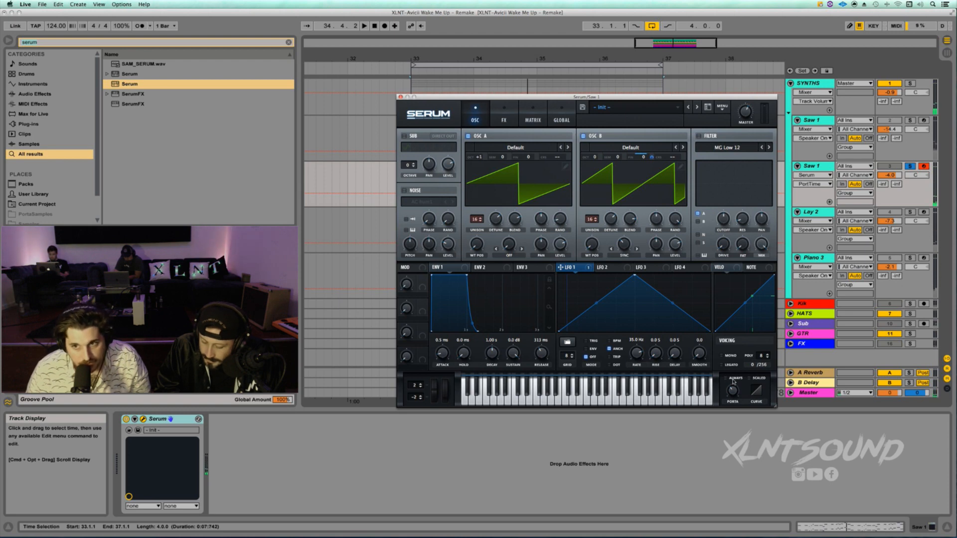
mouse_move(730, 393)
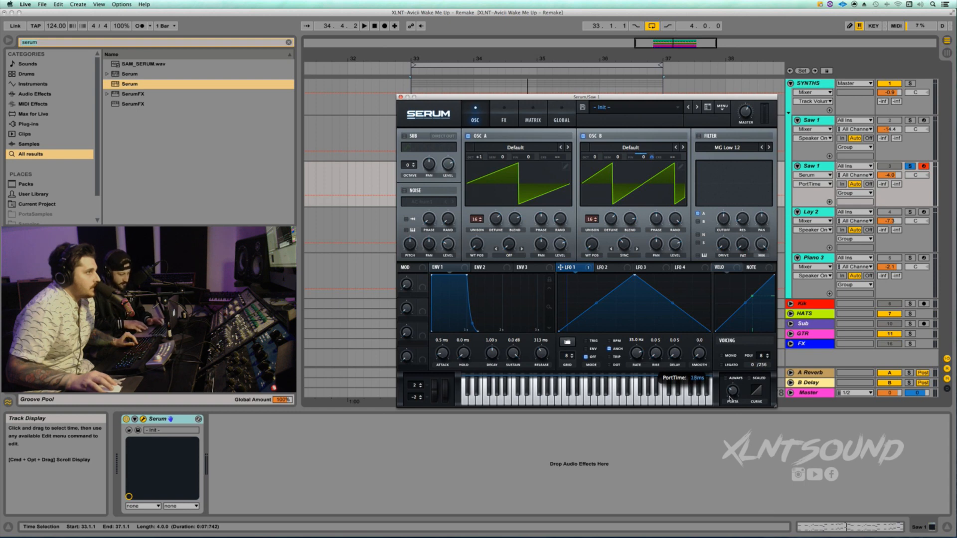
left_click_drag(729, 398, 729, 396)
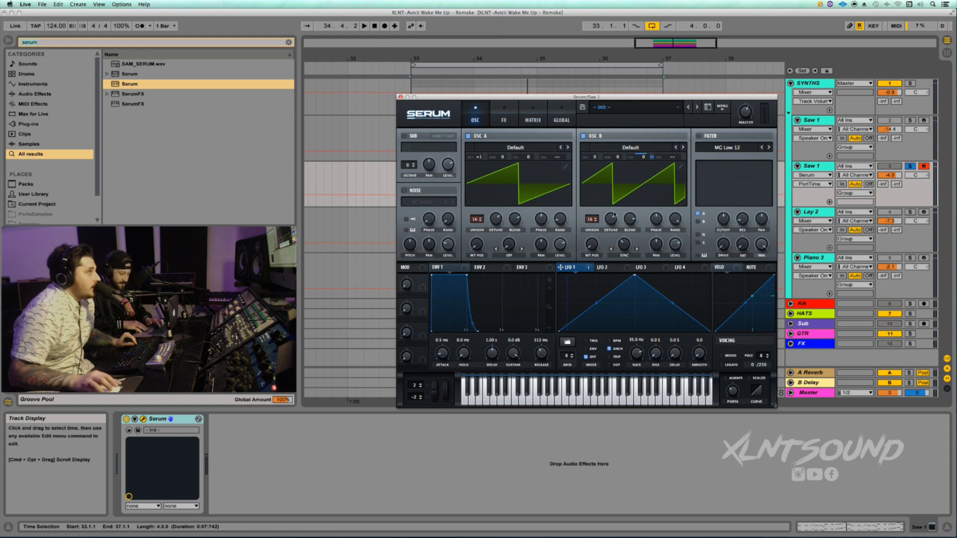
Raise oscillator B's level and adjust Serum's master volume while auditioning the melody
left_click_drag(680, 244, 683, 214)
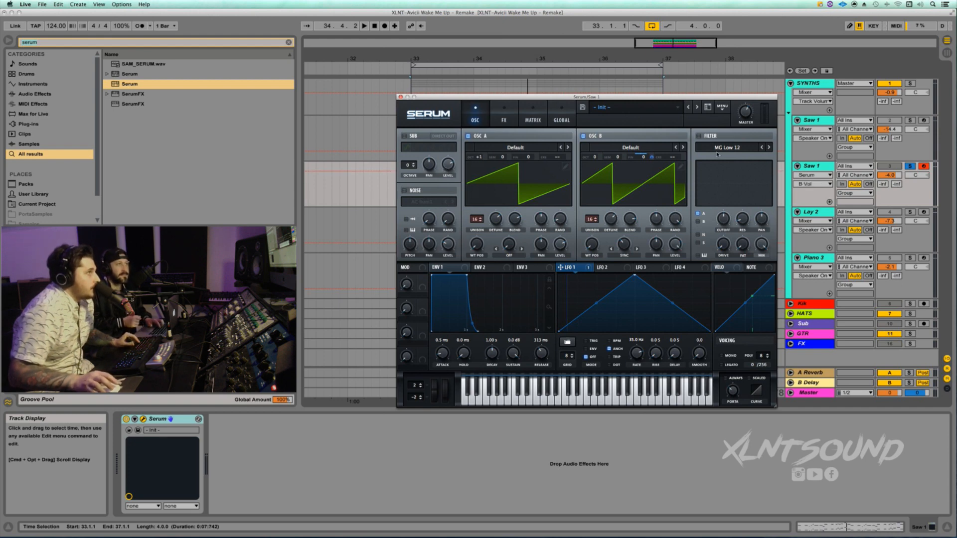
key("space")
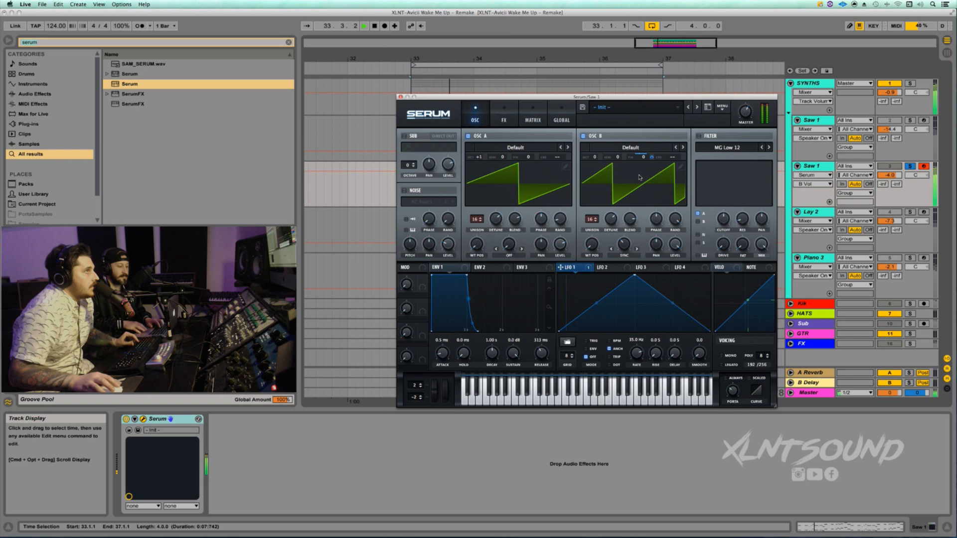
left_click(746, 113)
left_click_drag(746, 113, 743, 114)
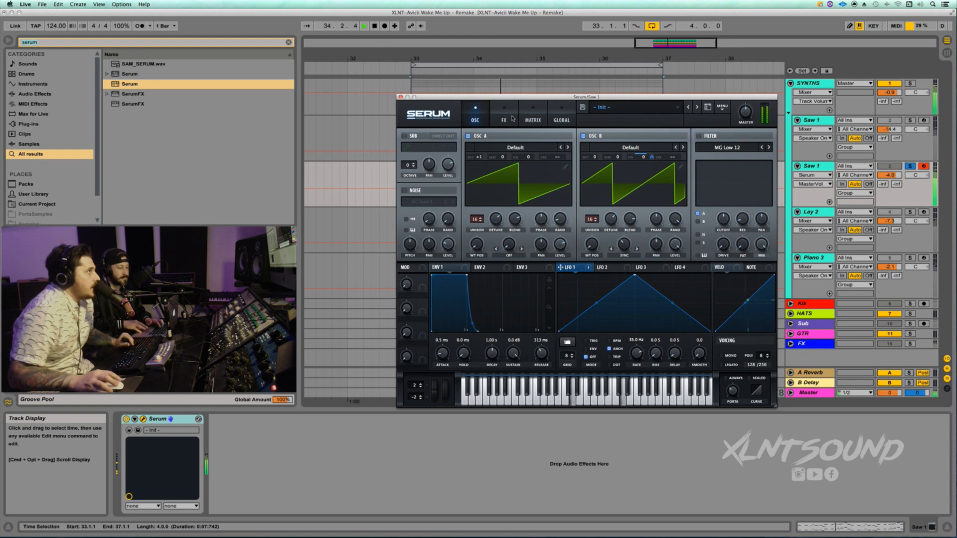
key("space")
Load the effect chain XLNT-Avicii Saw Chain.fxr into Serum and bypass its reverb, delay and distortion
left_click(504, 118)
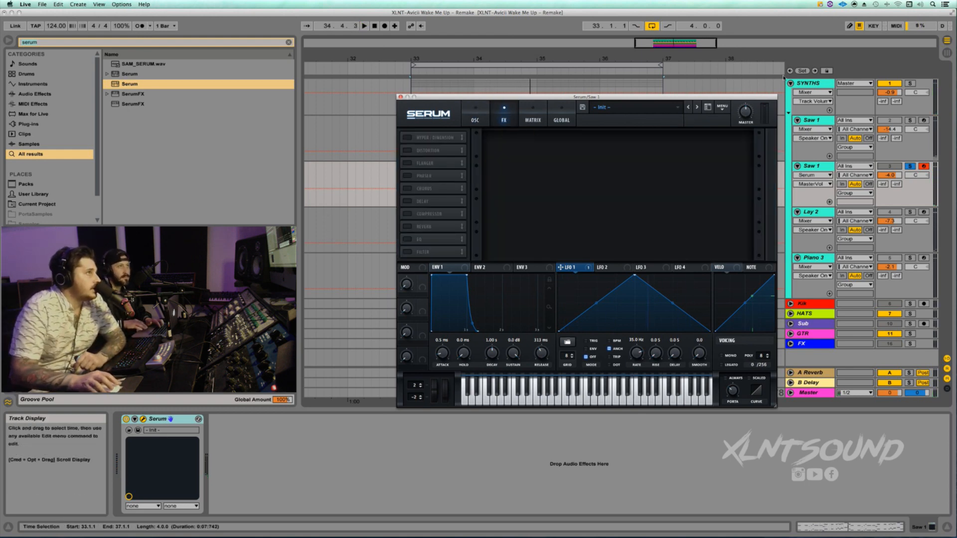
left_click(722, 108)
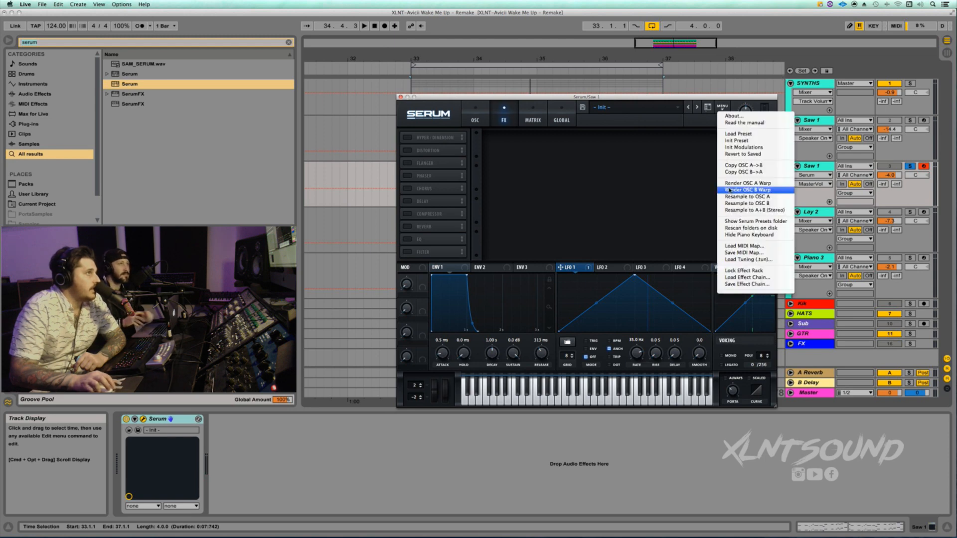
left_click(740, 277)
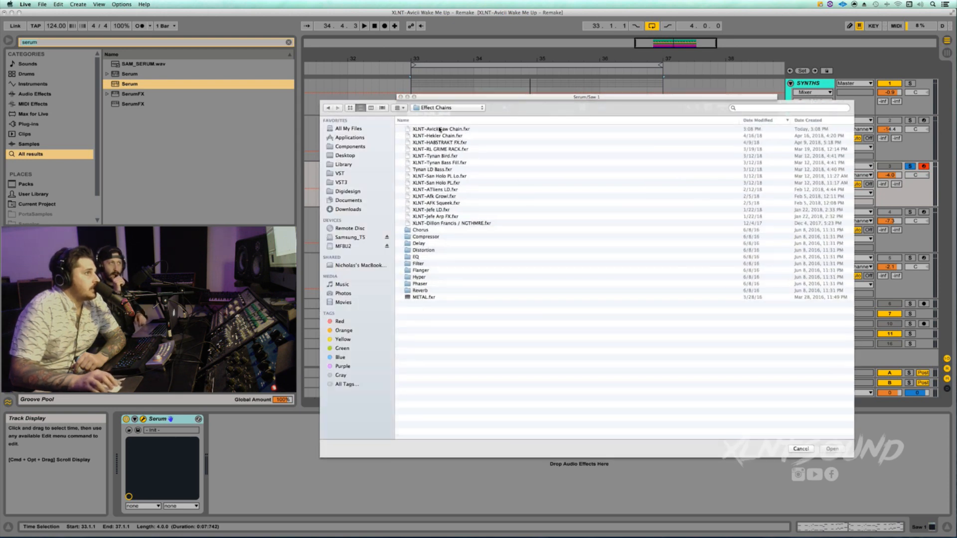
left_click(440, 129)
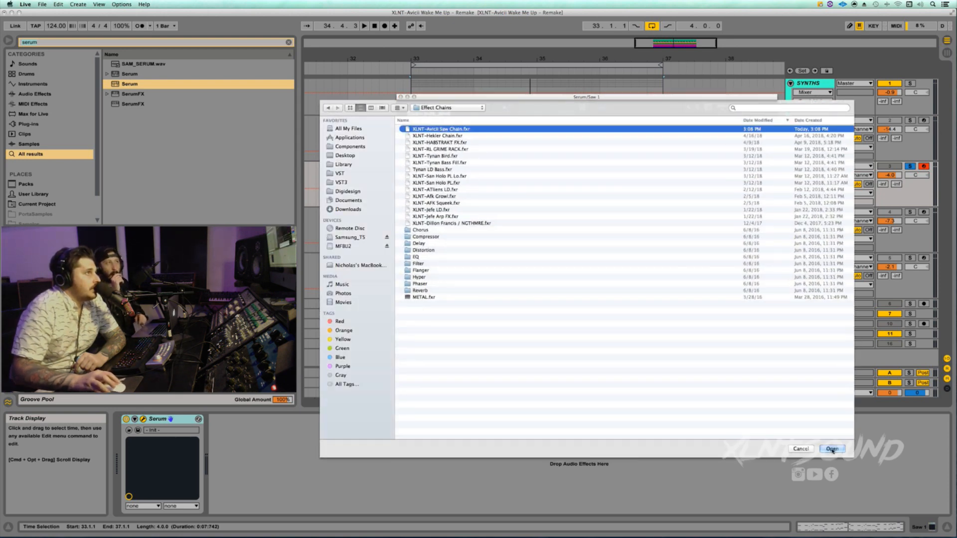
left_click(831, 449)
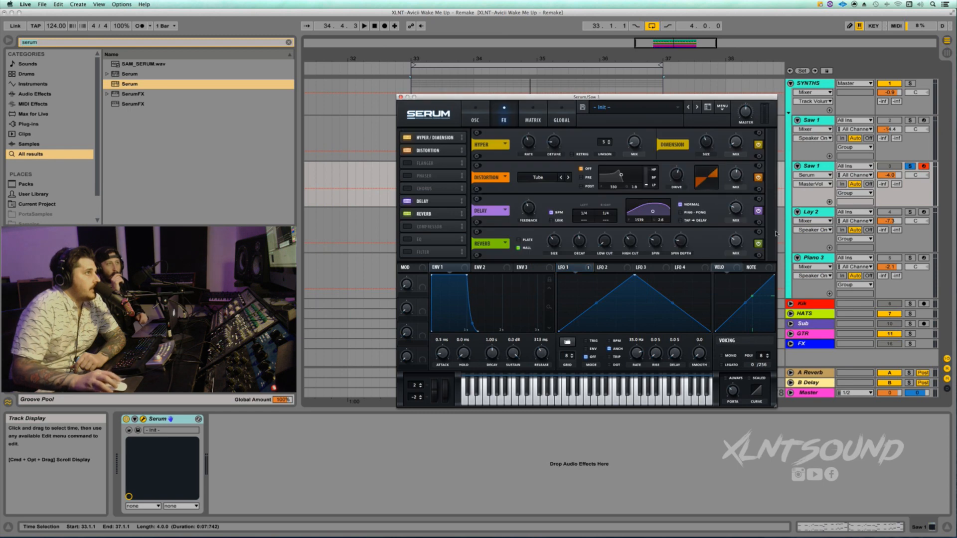
left_click(758, 211)
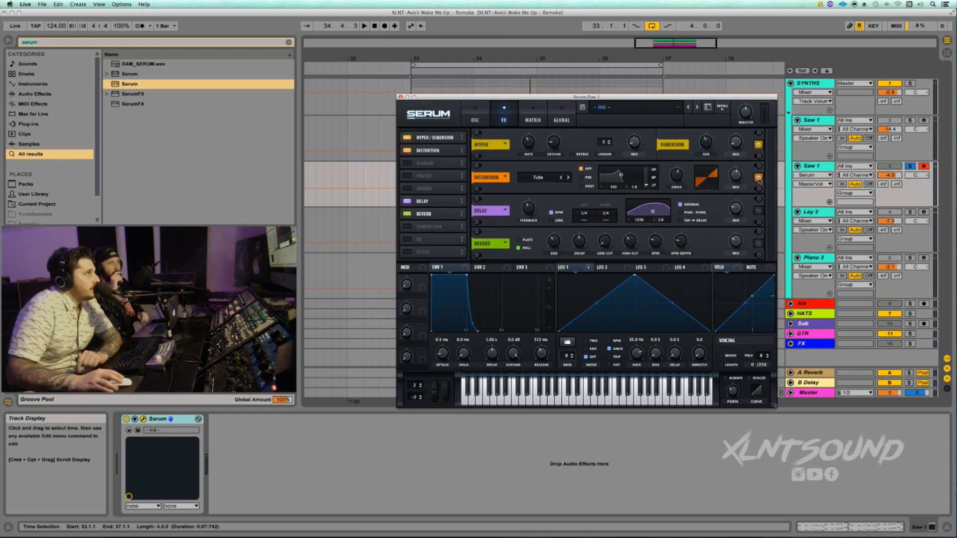
left_click(758, 177)
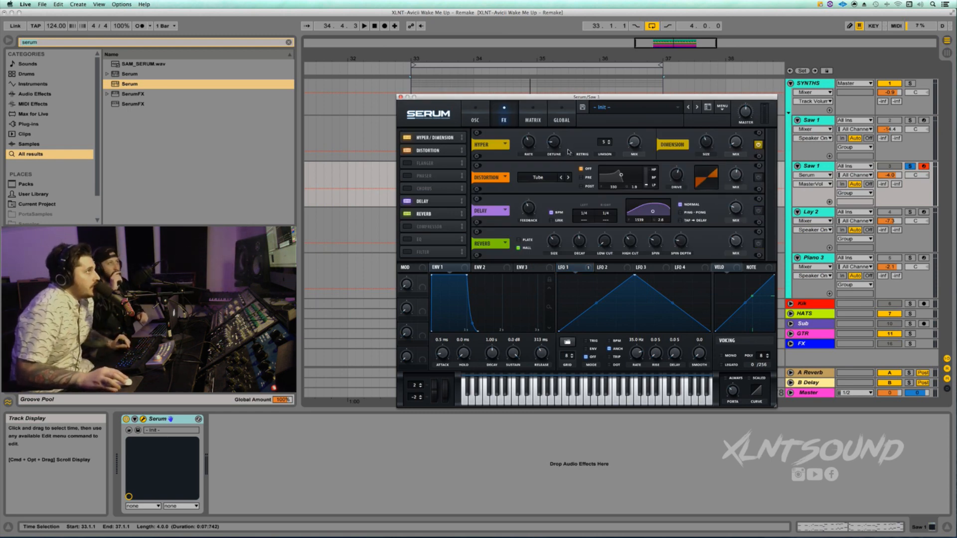
Examine the Hyper effect's rate, detune, unison and mix, and the Dimension effect's size and mix
left_click(529, 143)
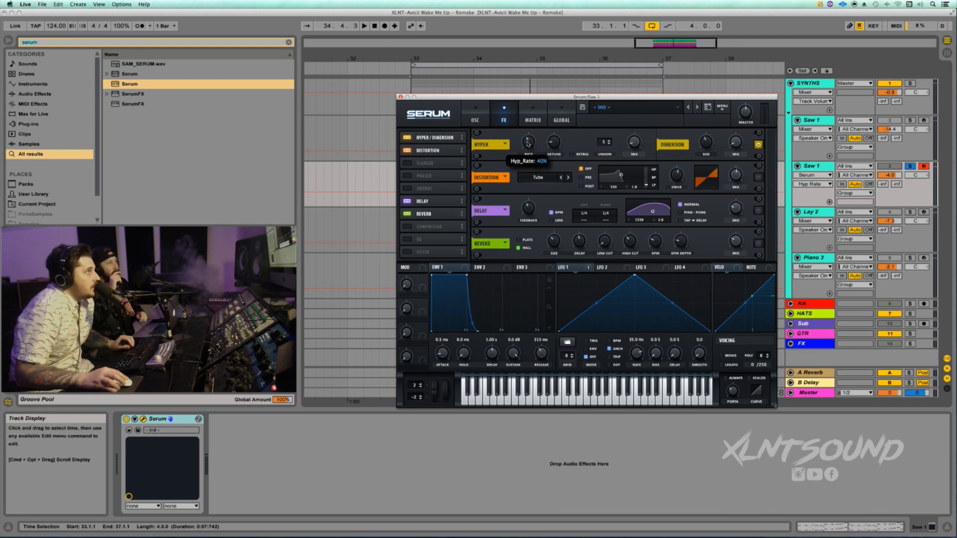
left_click(551, 143)
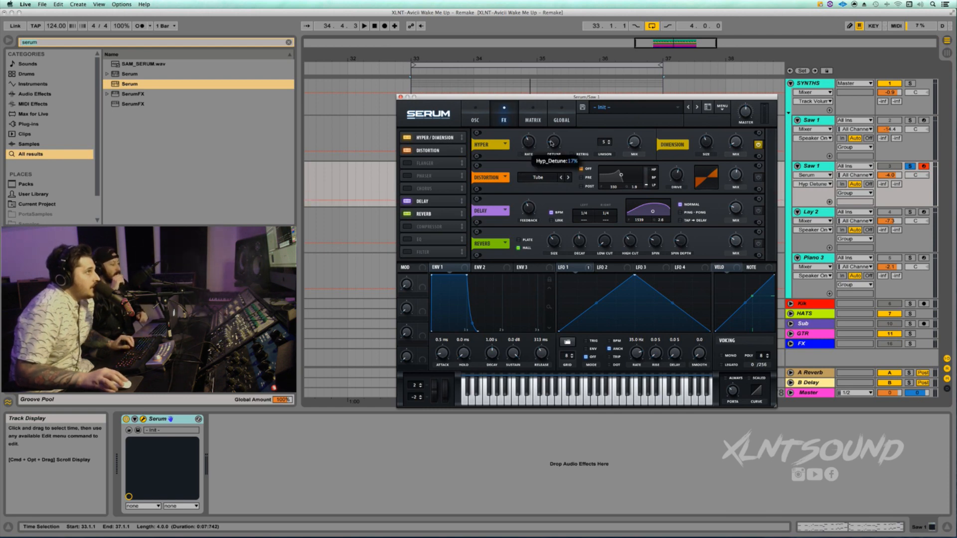
left_click(612, 144)
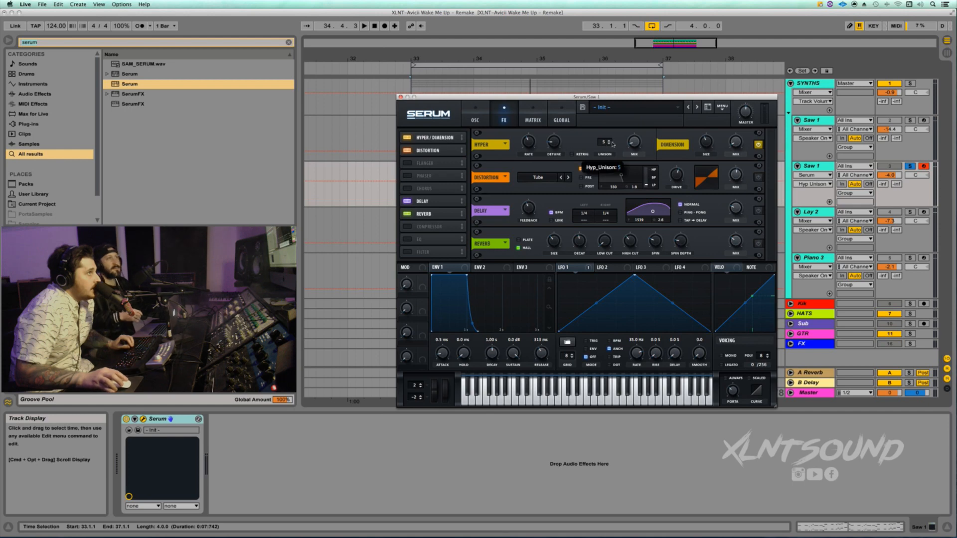
left_click(633, 144)
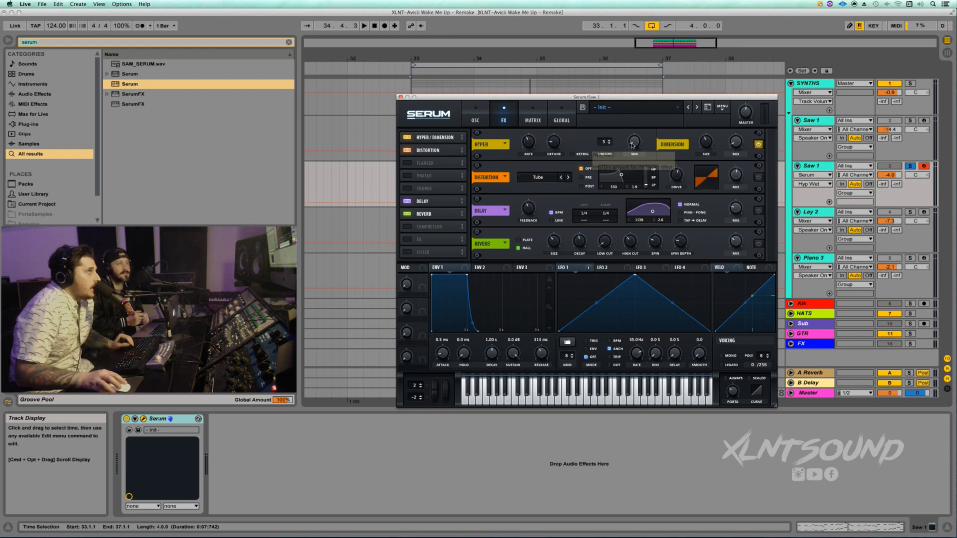
left_click(706, 143)
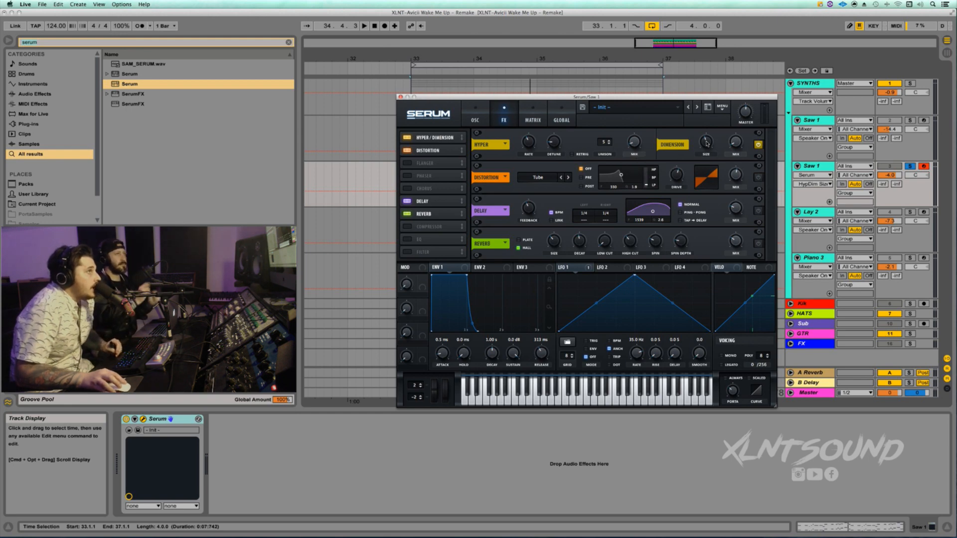
left_click(737, 145)
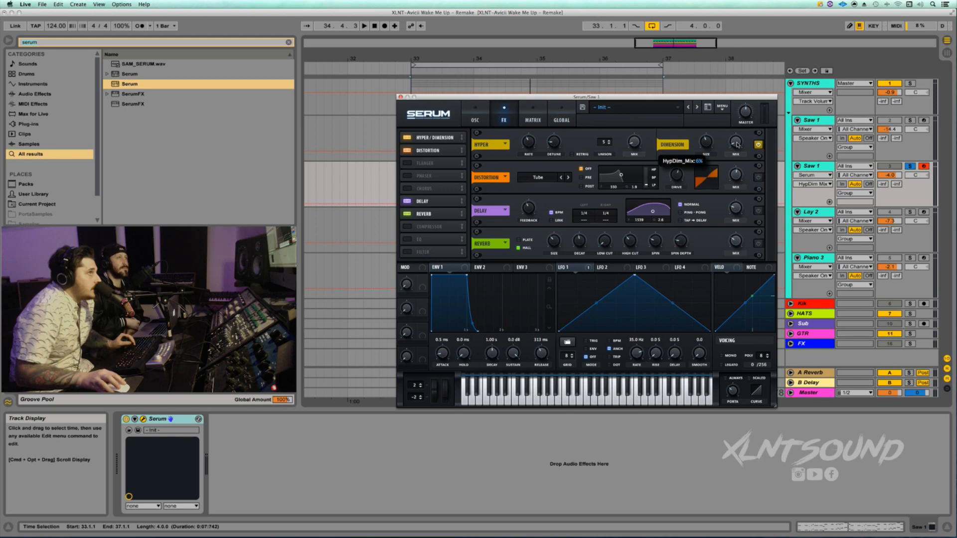
Bypass Hyper/Dimension to audition the melody without it, and turn the effect back on
left_click(758, 144)
key("space")
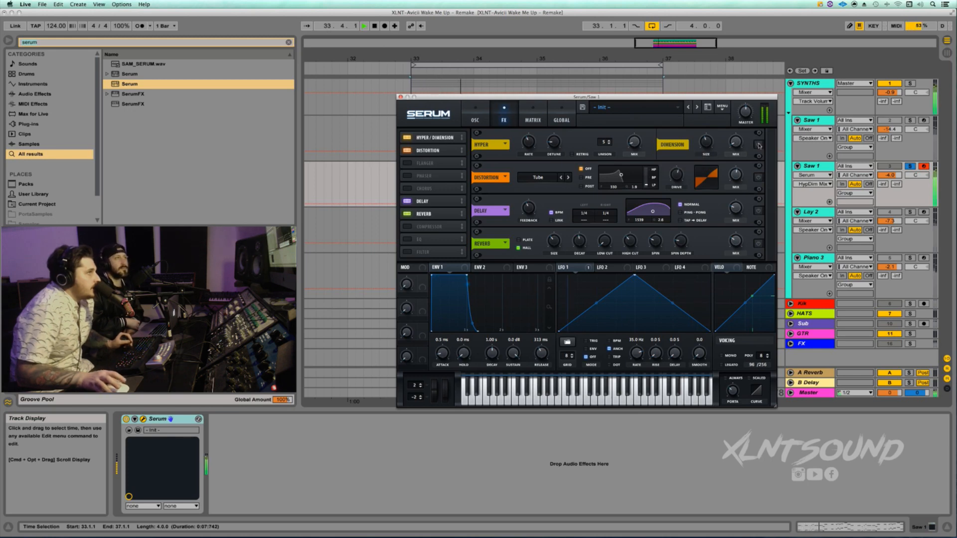
key("space")
left_click(758, 144)
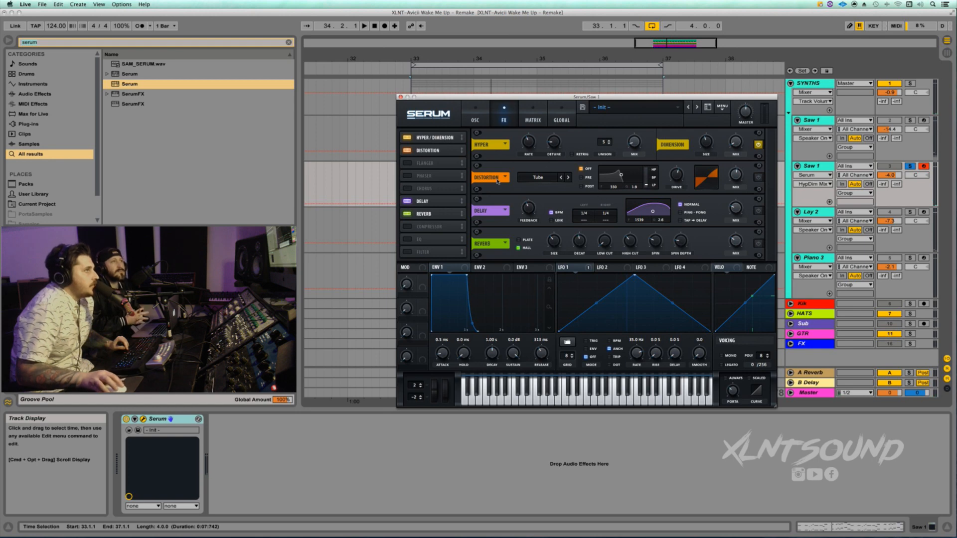
Turn the Tube distortion back on, check its drive and mix, and audition the melody
left_click(758, 178)
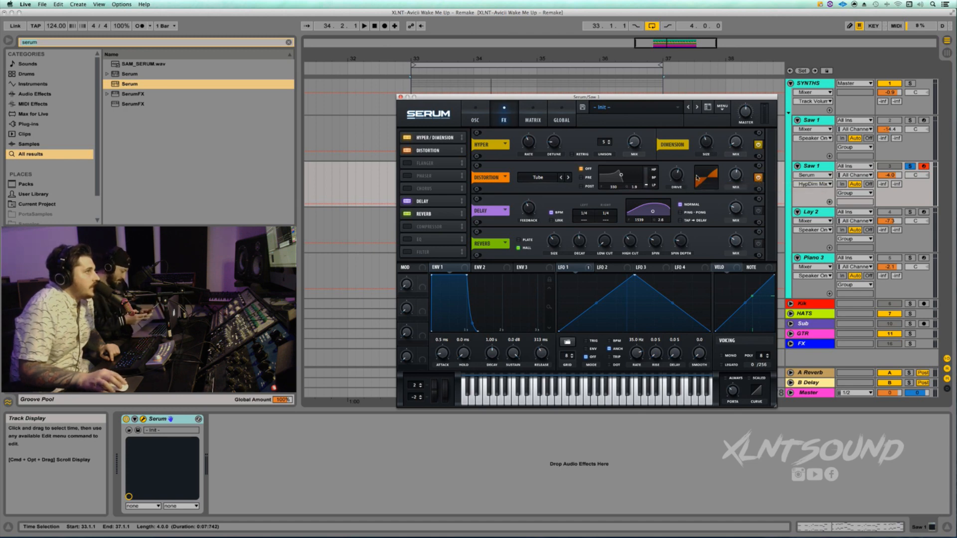
left_click(678, 178)
left_click(739, 178)
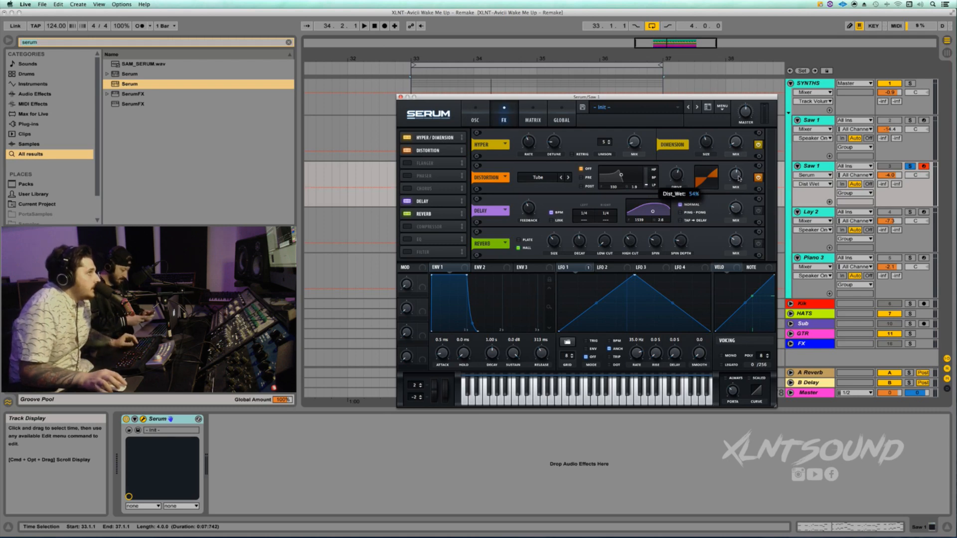
key("space")
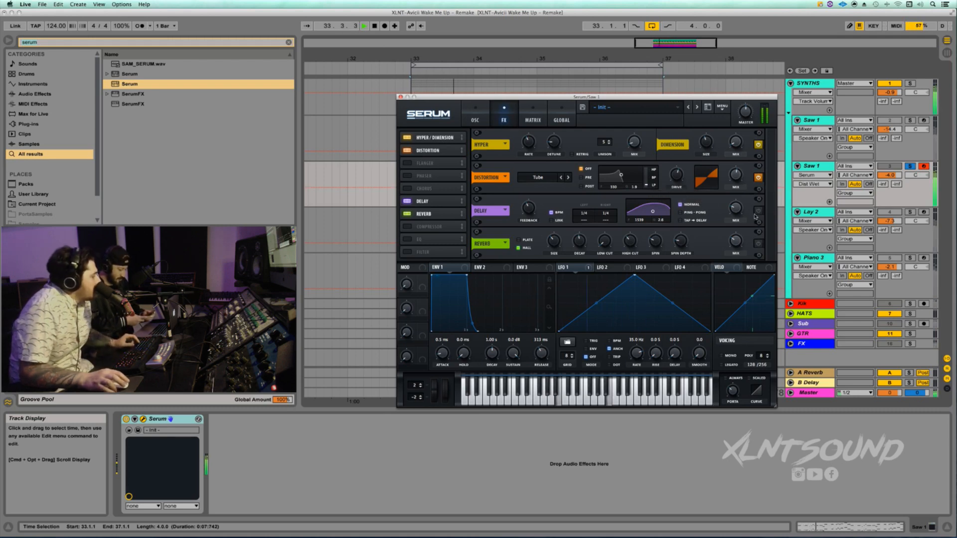
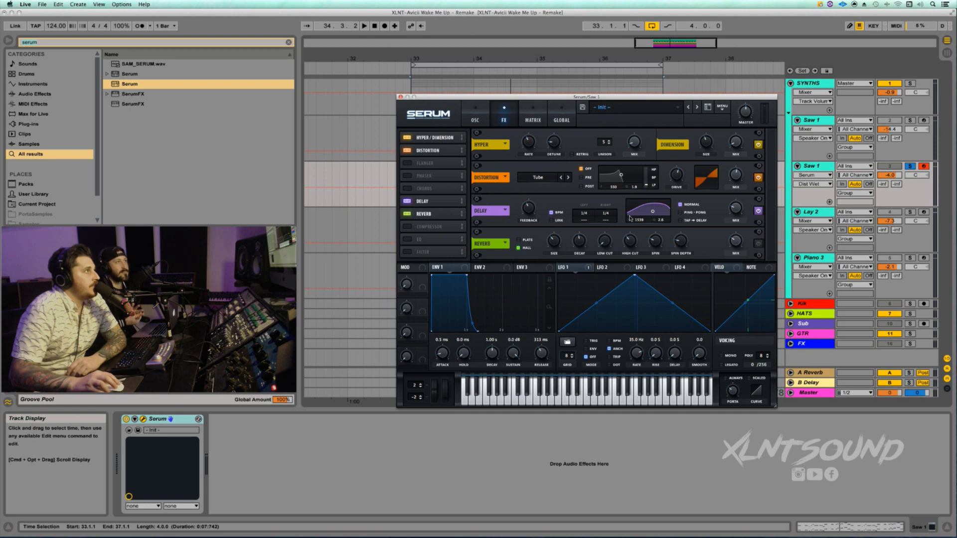
Examine the Delay's feedback and mix, and the Hall Reverb's size, decay, high cut, spin and spin depth
left_click(530, 210)
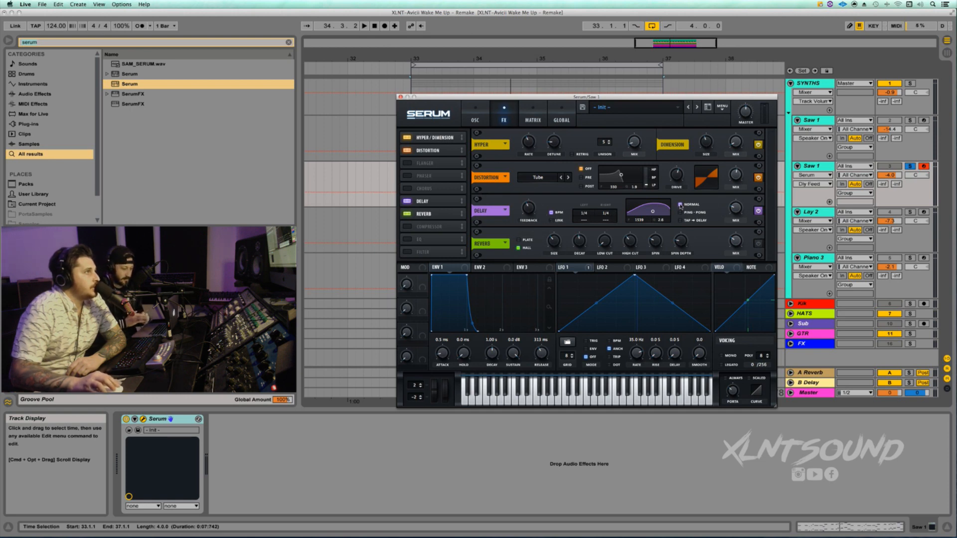
left_click(738, 210)
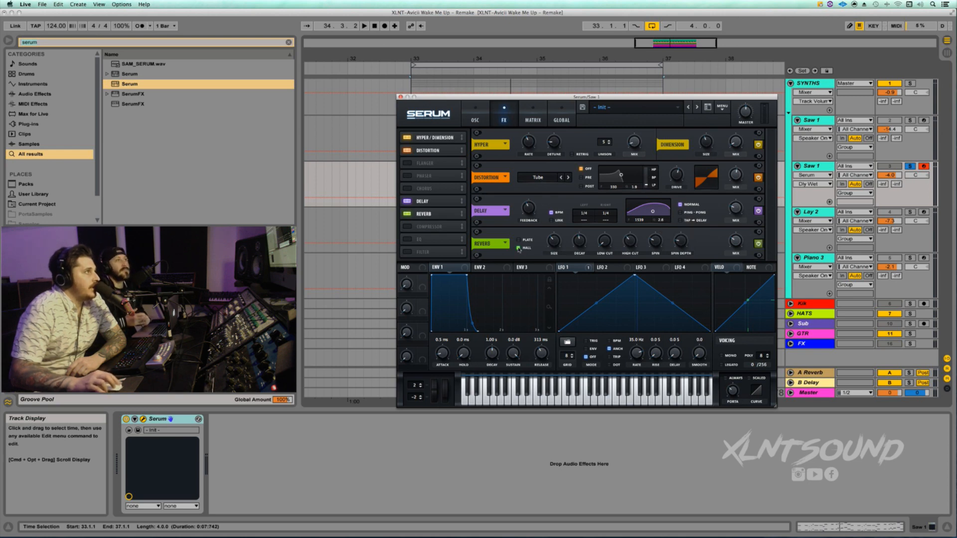
left_click(554, 242)
left_click(584, 243)
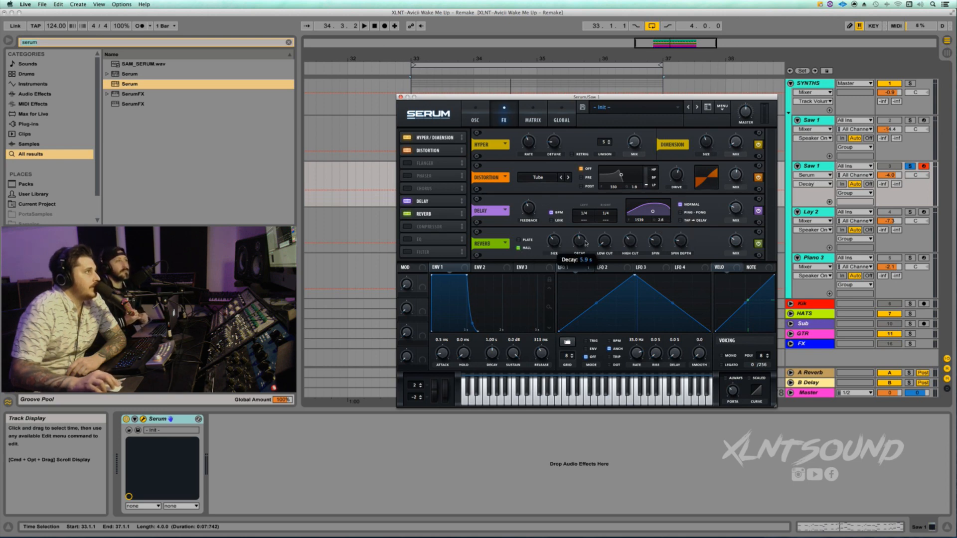
left_click(630, 243)
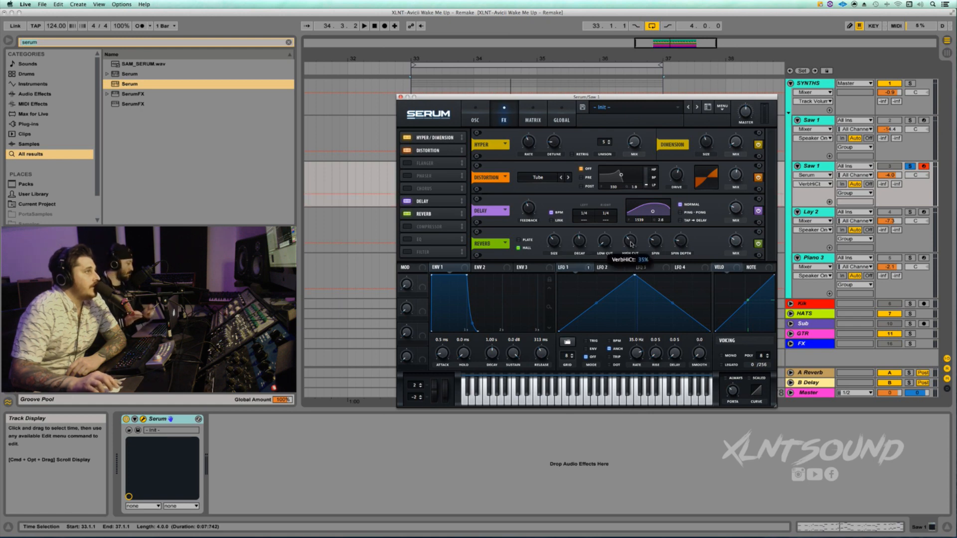
left_click(658, 243)
left_click(687, 244)
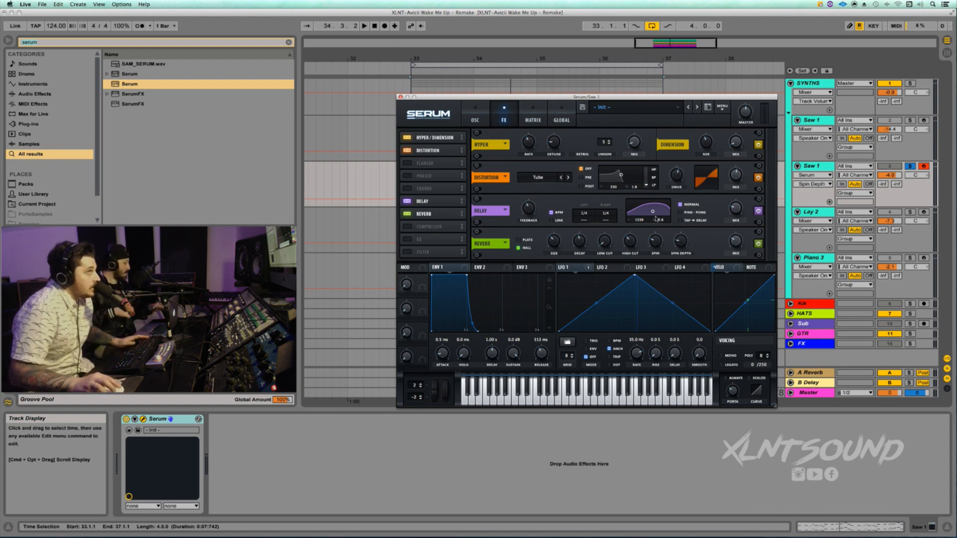
Play the section and take the new Saw 1 track off solo to hear it in the full mix
key("space")
left_click(910, 166)
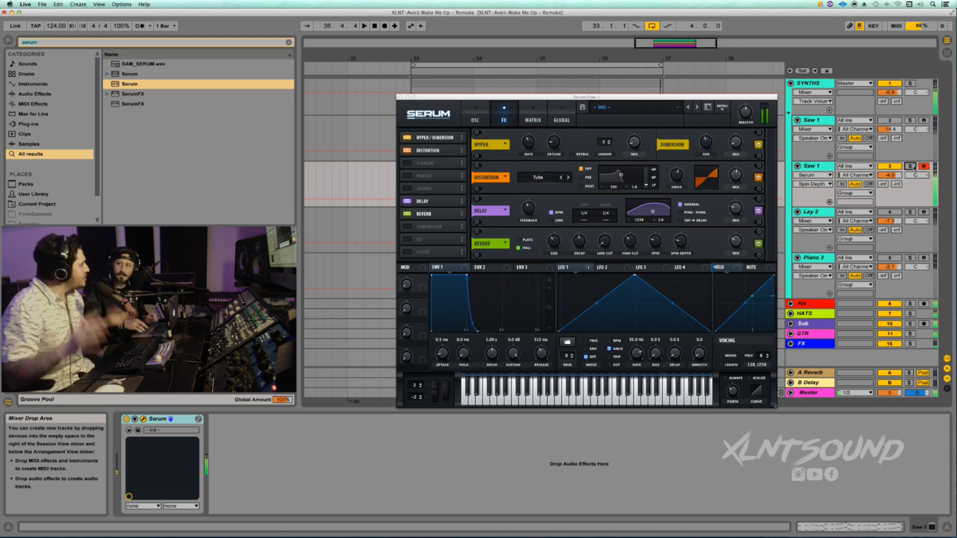
key("space")
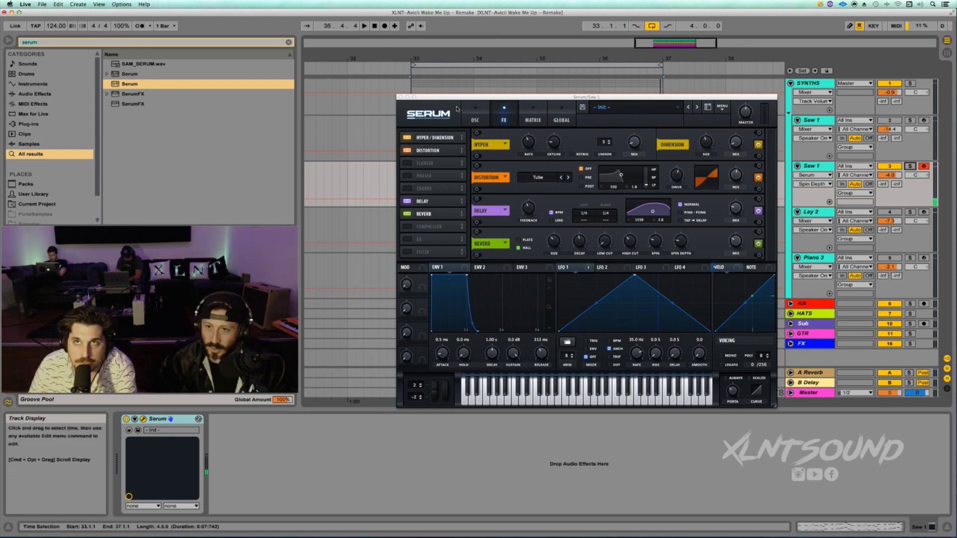
Close the Serum window and show the original Saw 1 track's effect rack
left_click_drag(449, 99, 432, 92)
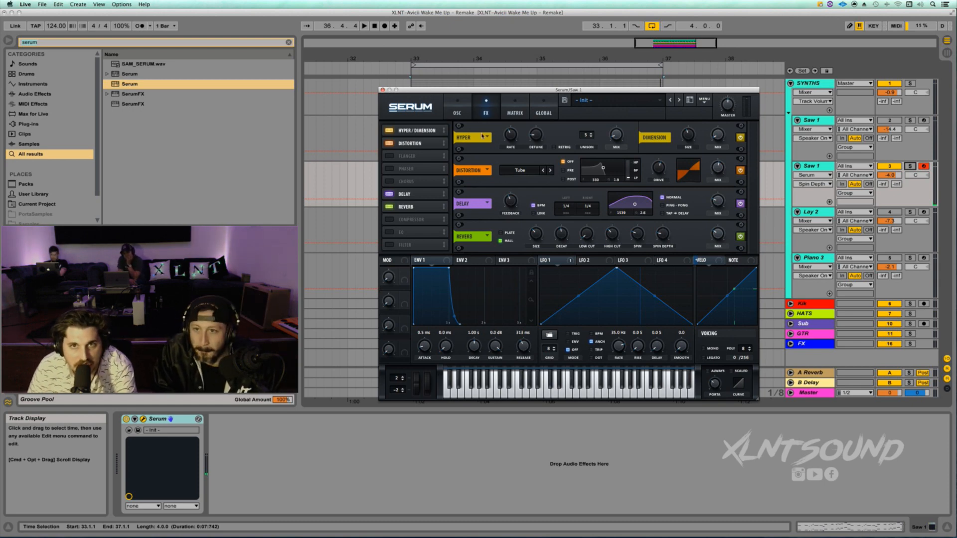
left_click(383, 90)
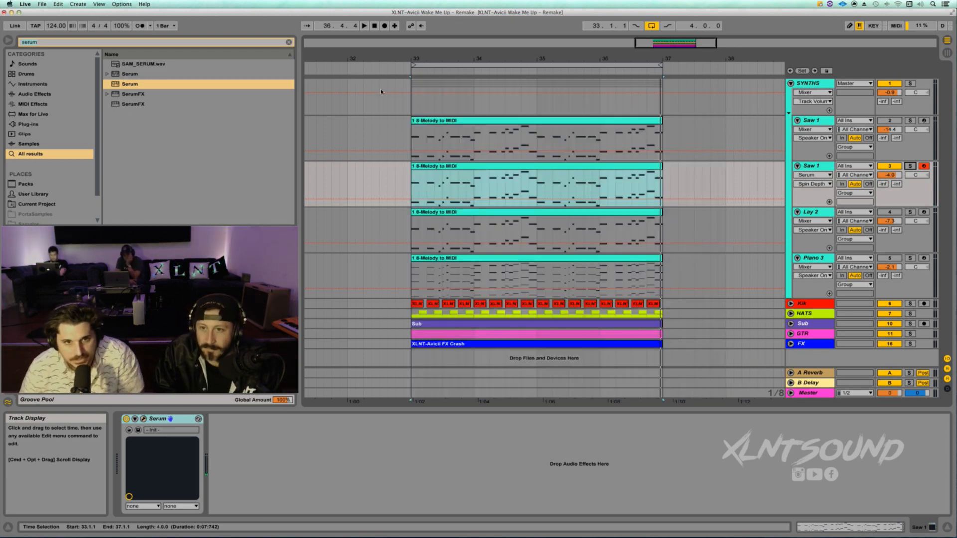
left_click(811, 121)
scroll(152, 462, "left", 8)
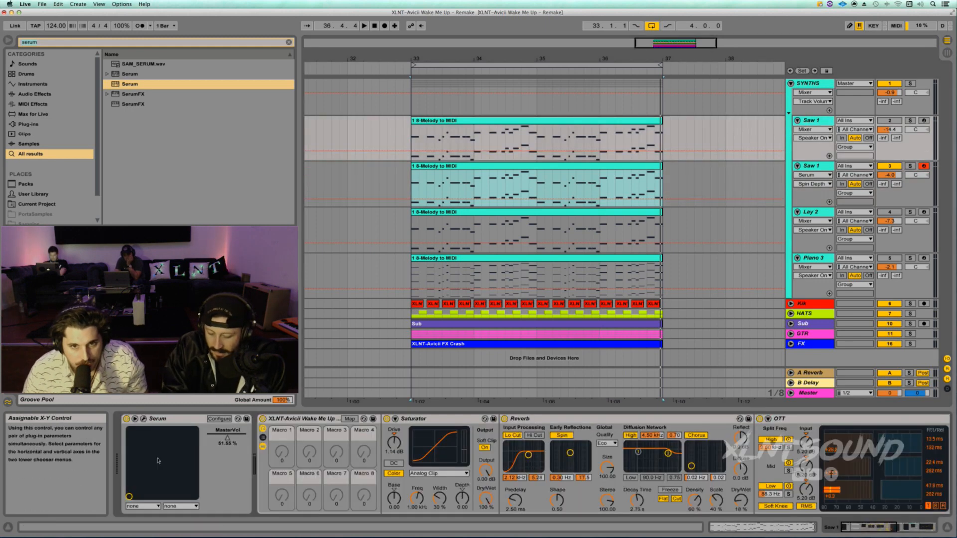
Fold the devices inside the XLNT-Avicii Wake Me Up Saw RACK and copy the rack after Serum on the new Saw 1 track
left_click(312, 419)
double_click(307, 420)
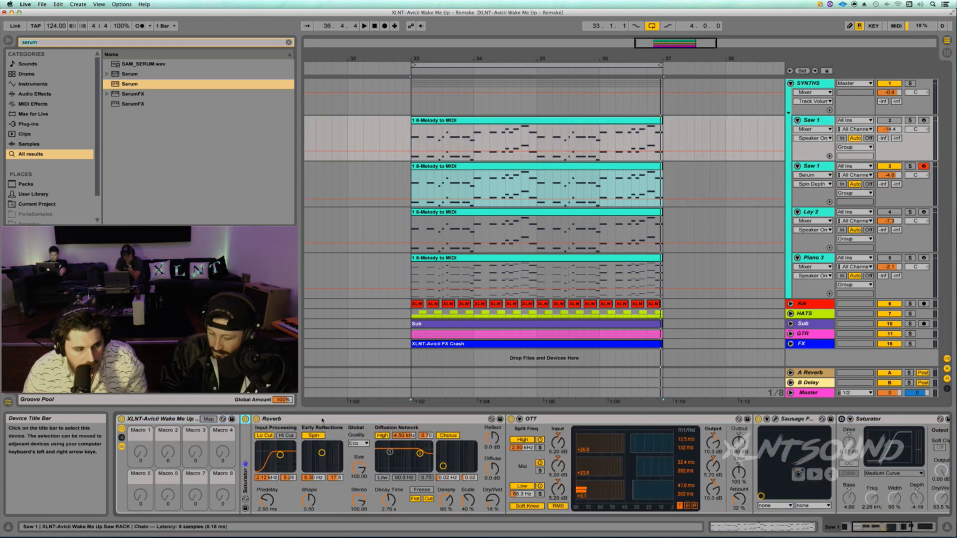
double_click(349, 420)
double_click(392, 420)
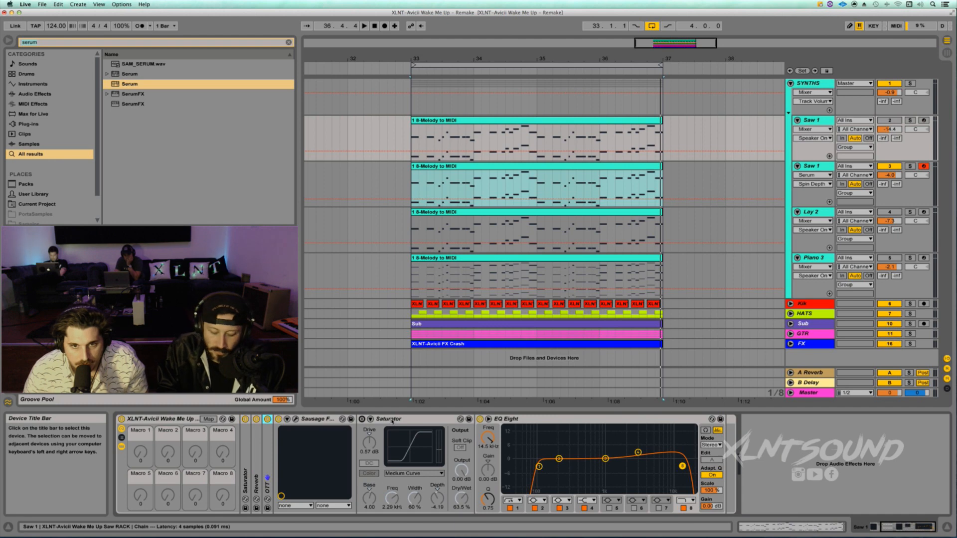
double_click(391, 420)
double_click(441, 421)
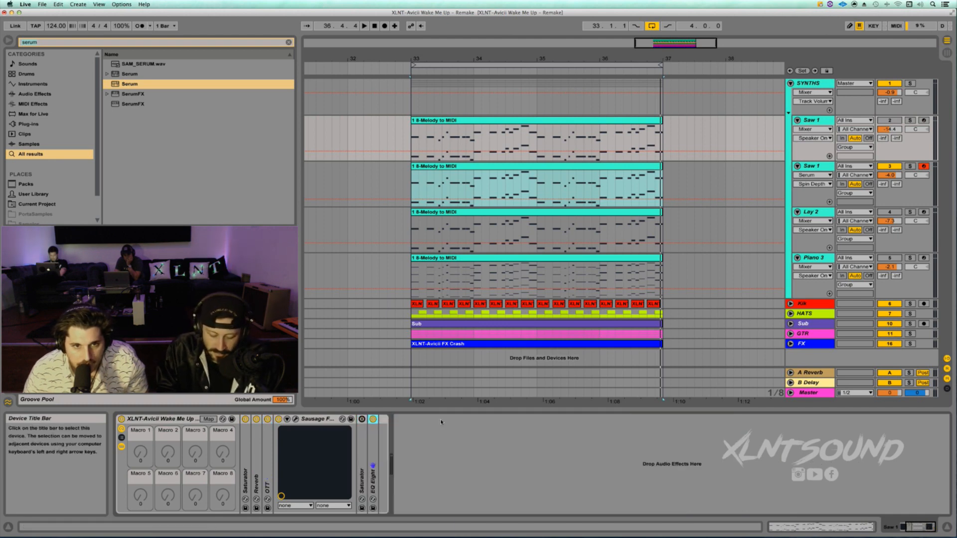
double_click(319, 419)
left_click(152, 422)
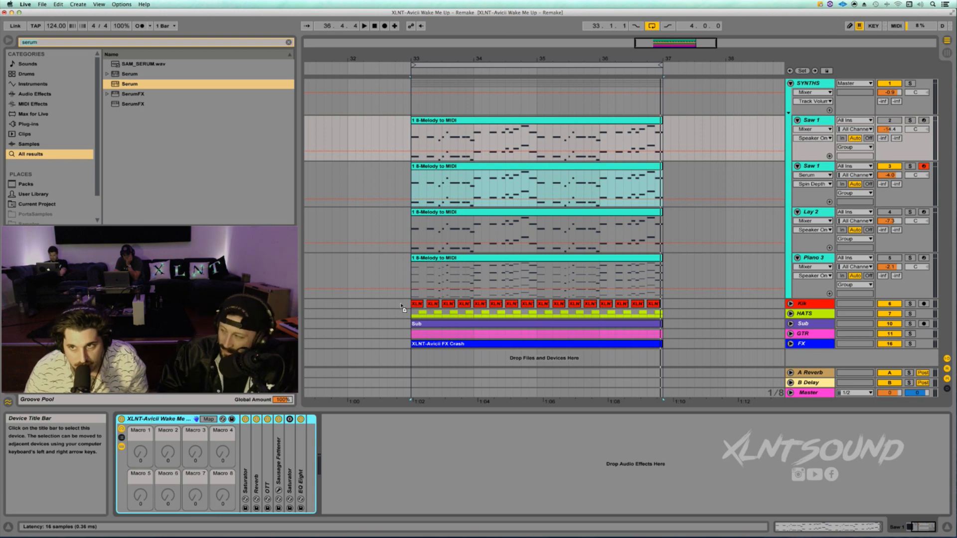
left_click(548, 194)
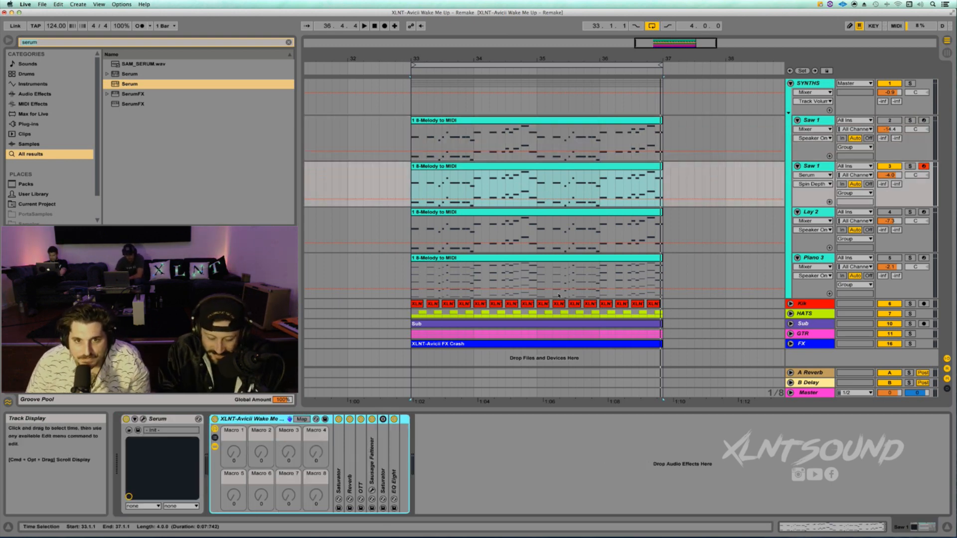
Unfold the copied rack's devices, from Saturator to EQ Eight, and adjust the new Saw 1 track's volume
double_click(341, 459)
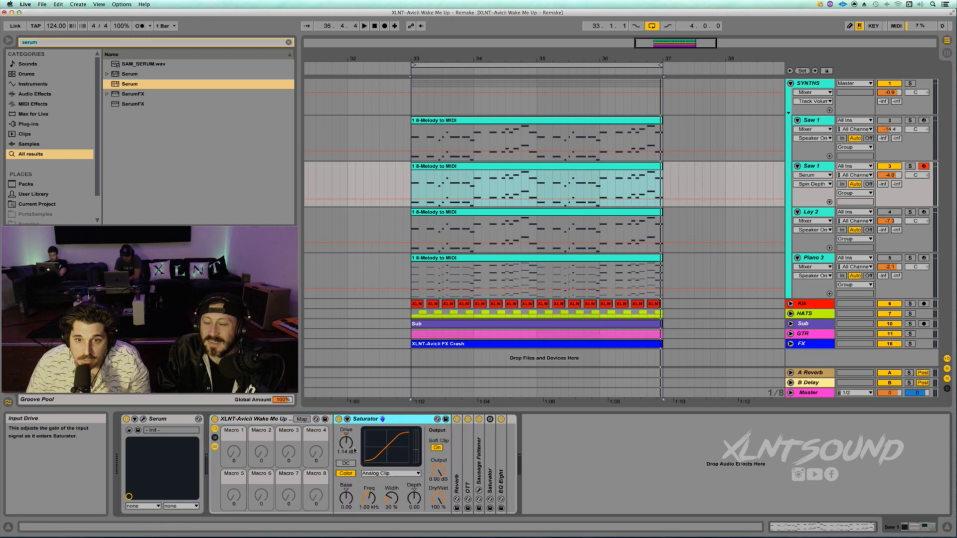
double_click(458, 457)
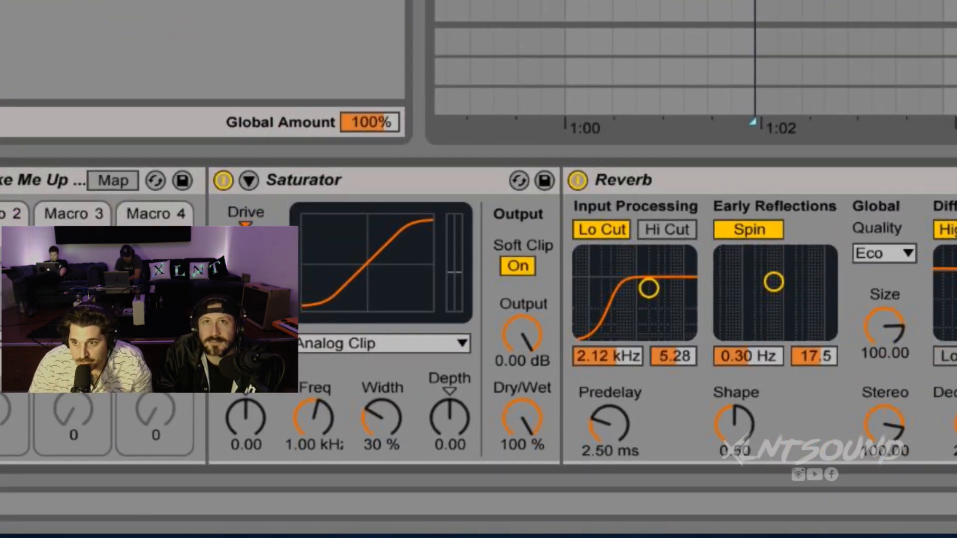
scroll(578, 316, "right", 3)
scroll(479, 315, "right", 5)
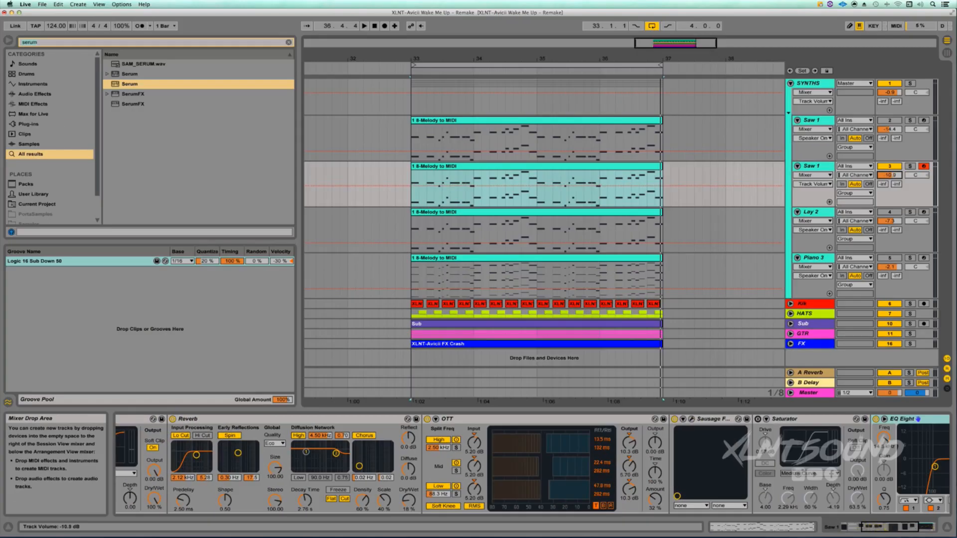
left_click_drag(889, 175, 889, 168)
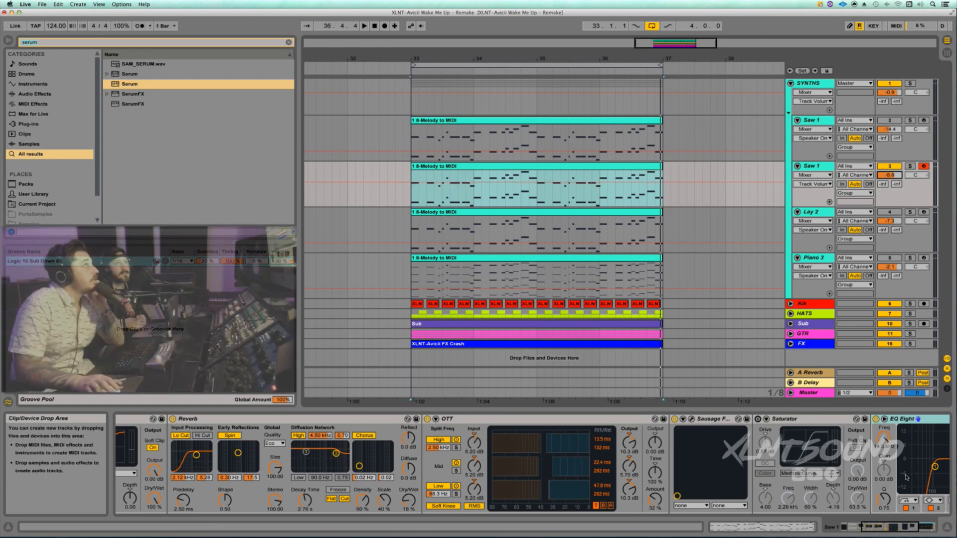
Bypass the rack's Reverb, OTT, Sausage Fattener and EQ Eight, leaving only the first Saturator on
scroll(906, 477, "left", 5)
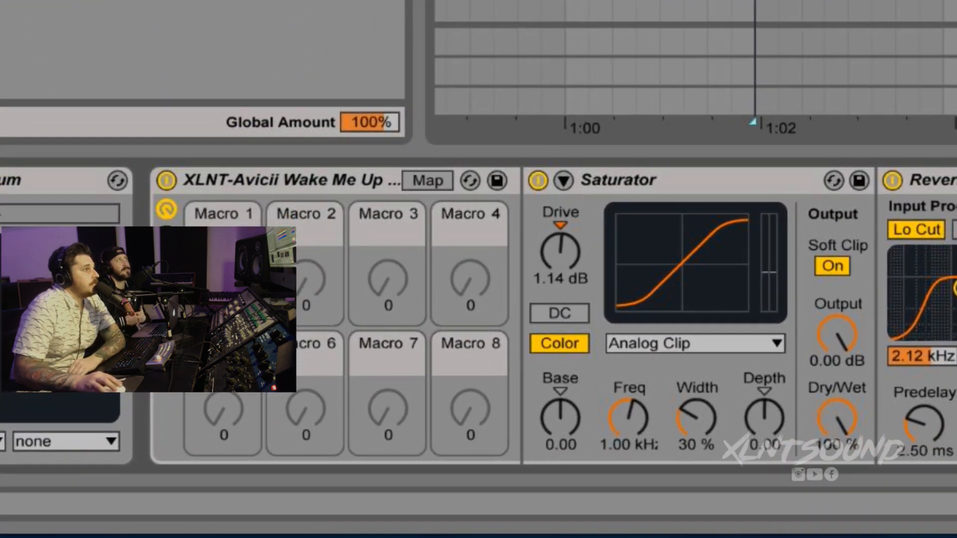
left_click(891, 181)
scroll(478, 315, "right", 1)
scroll(478, 316, "right", 10)
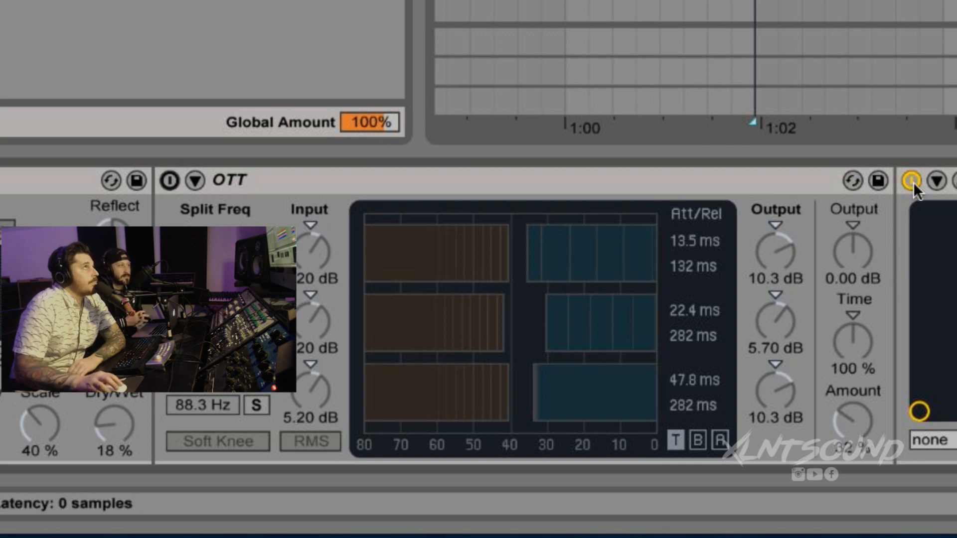
scroll(912, 182, "left", 10)
scroll(913, 181, "left", 4)
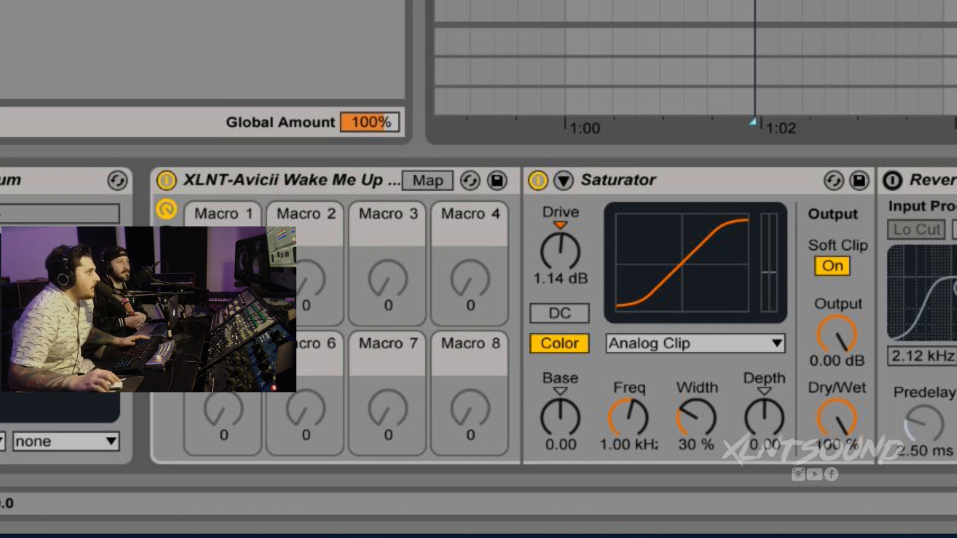
Check the first Saturator's drive and audition the melody through it
left_click(562, 250)
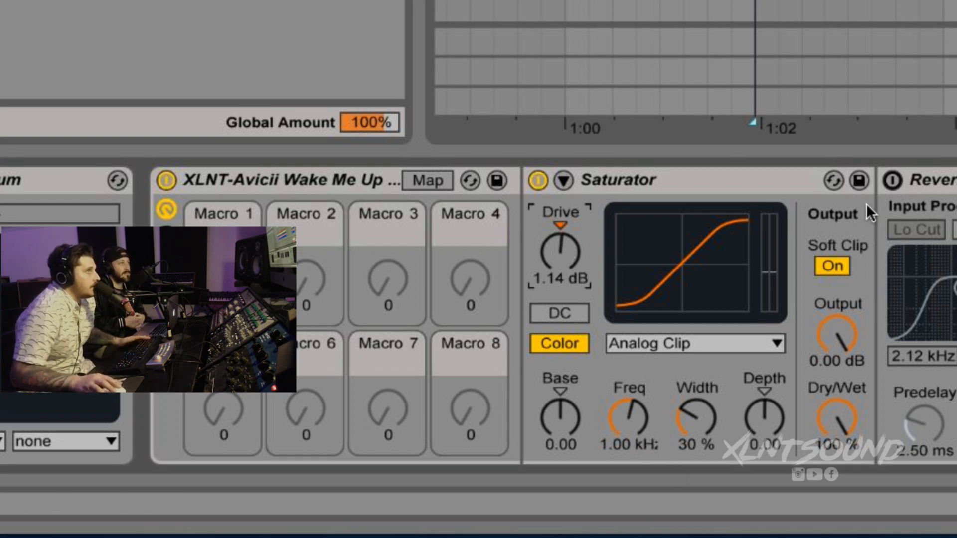
key("space")
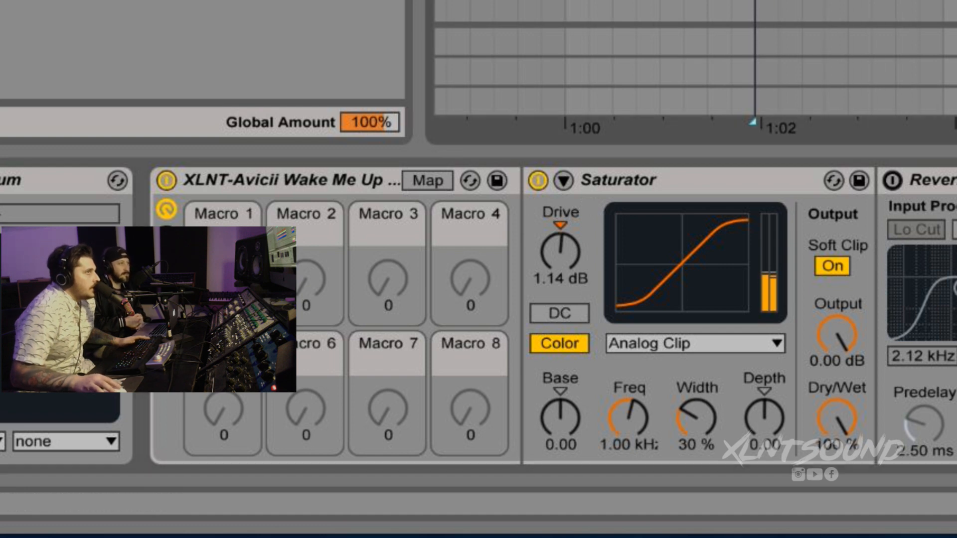
key("space")
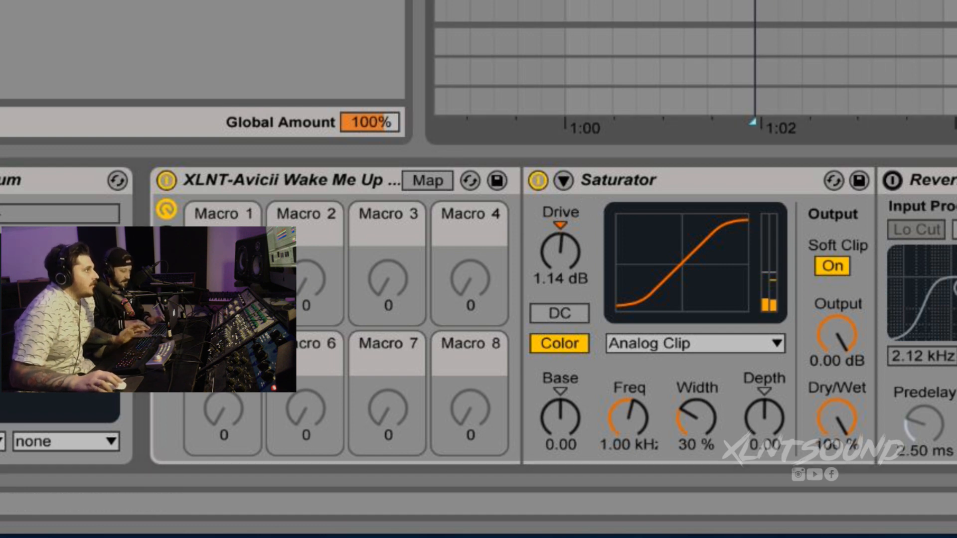
Turn the rack's Reverb back on and check its decay time and dry/wet amount
left_click(891, 180)
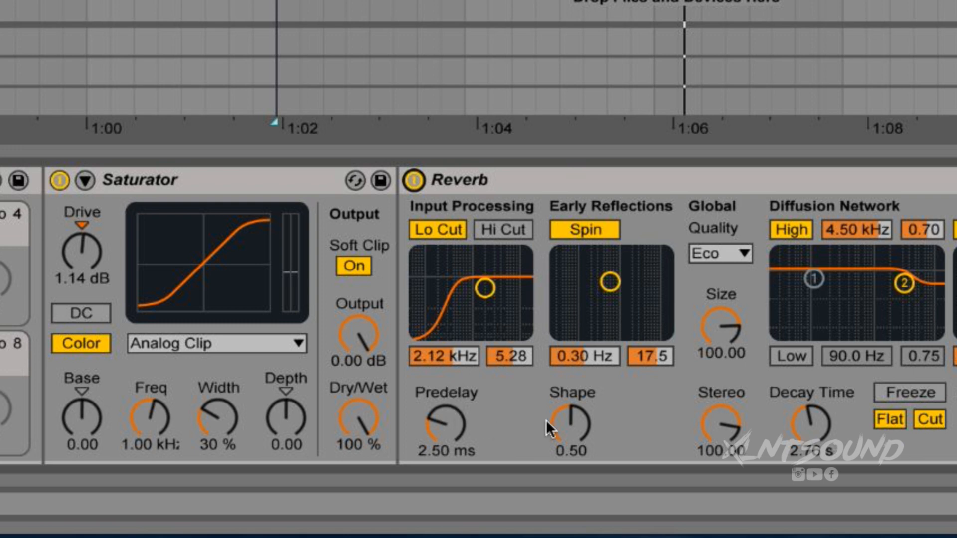
left_click(810, 423)
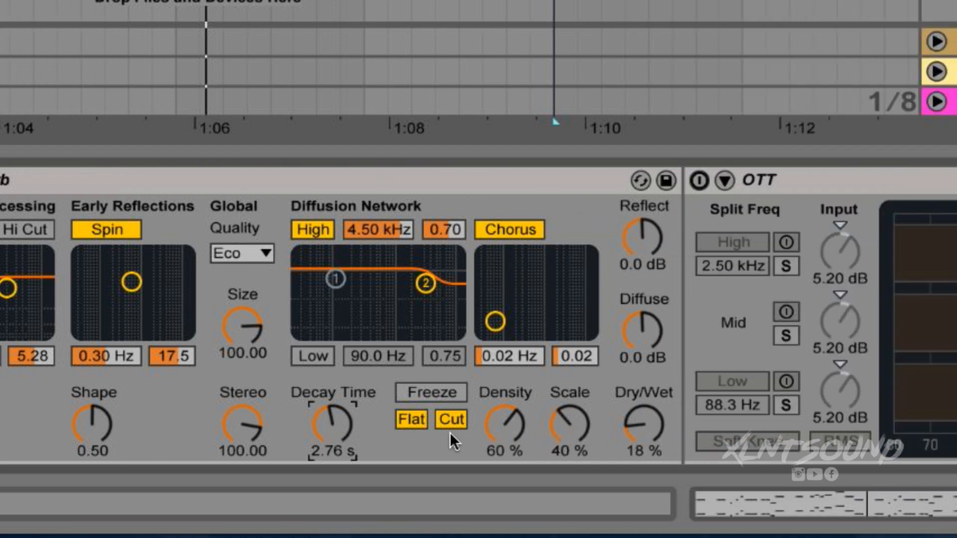
left_click(634, 434)
Turn OTT back on and review its split frequencies, input and output gains, and amount
left_click(699, 180)
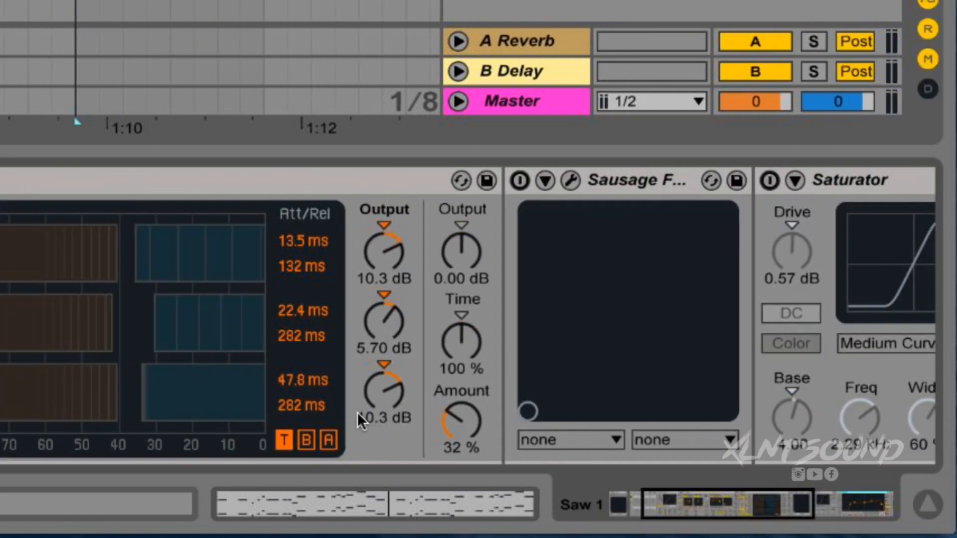
scroll(356, 412, "left", 3)
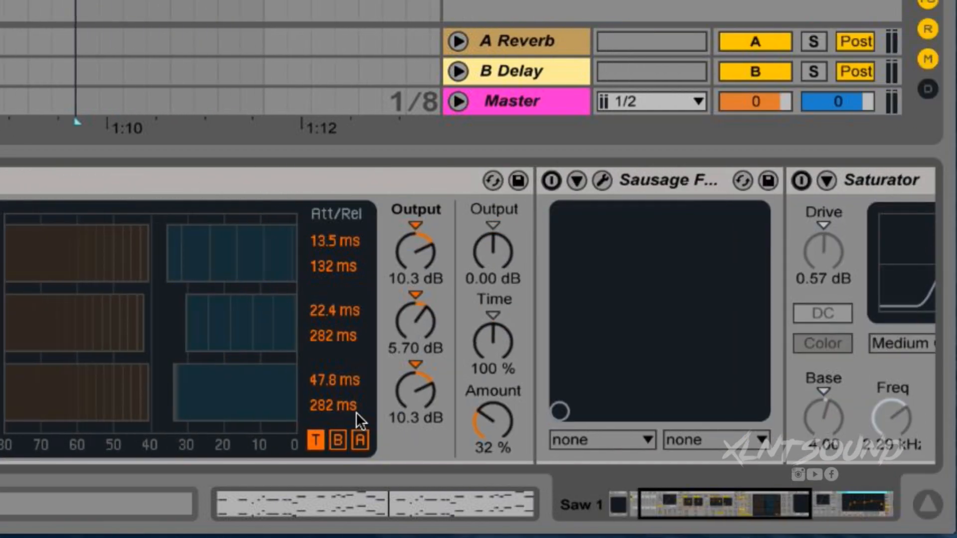
scroll(356, 412, "left", 12)
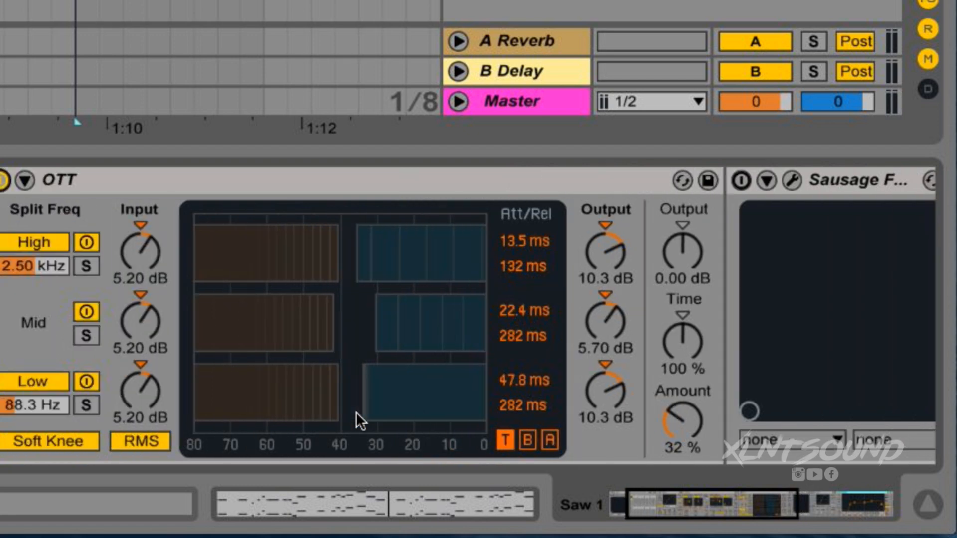
scroll(356, 411, "left", 1)
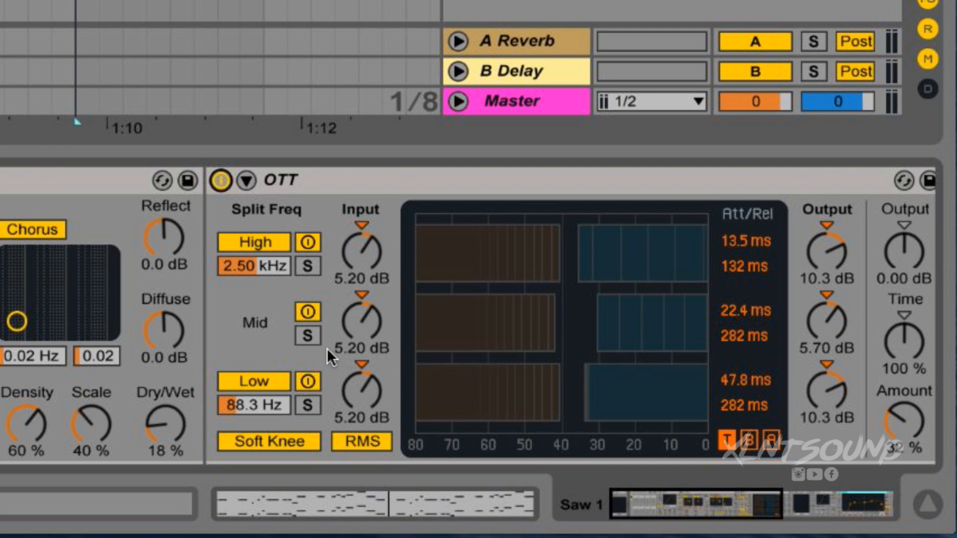
Turn Sausage Fattener back on and open its plugin window, placing it over the lower part of the arrangement
scroll(301, 348, "right", 10)
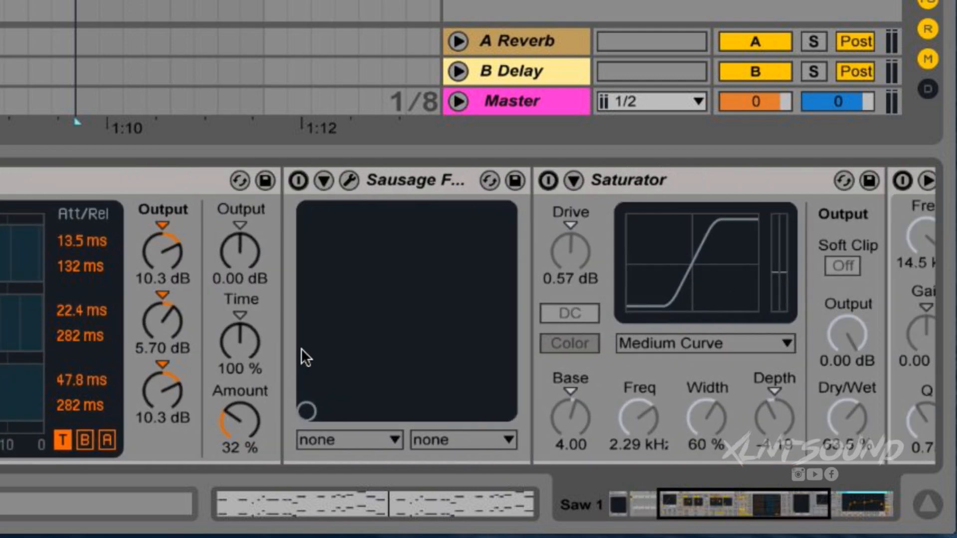
scroll(301, 348, "right", 5)
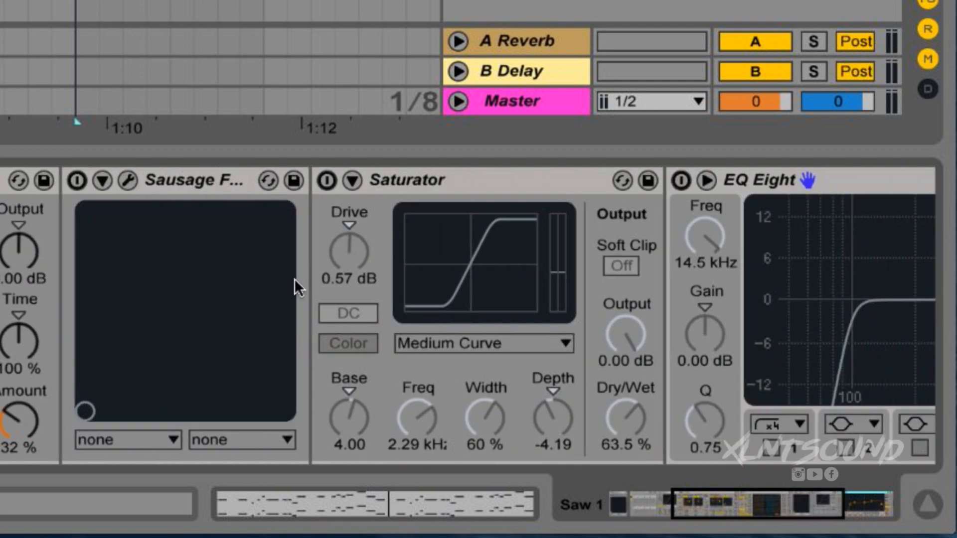
left_click(77, 181)
left_click(128, 179)
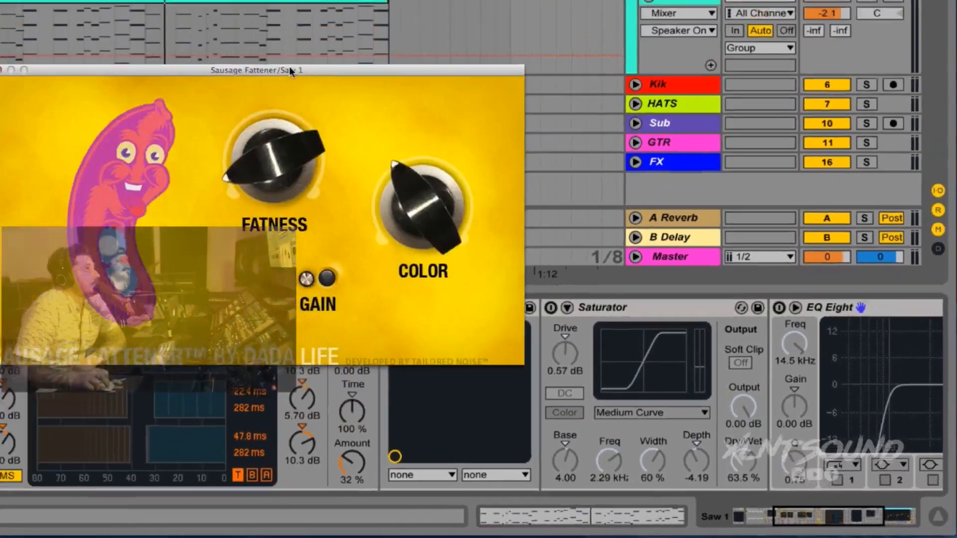
left_click_drag(289, 67, 606, 281)
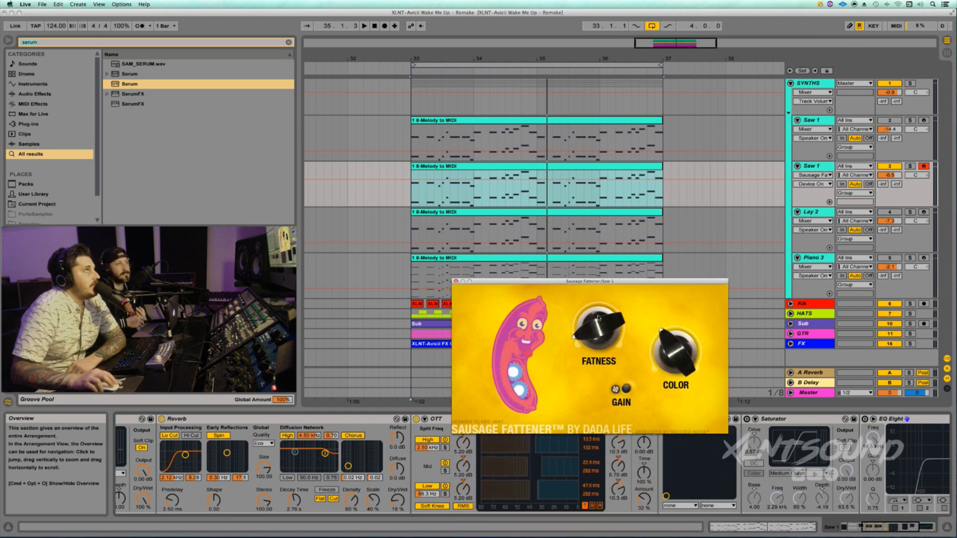
Check Sausage Fattener's Fatness and Color amounts, and close its plugin window
left_click(594, 333)
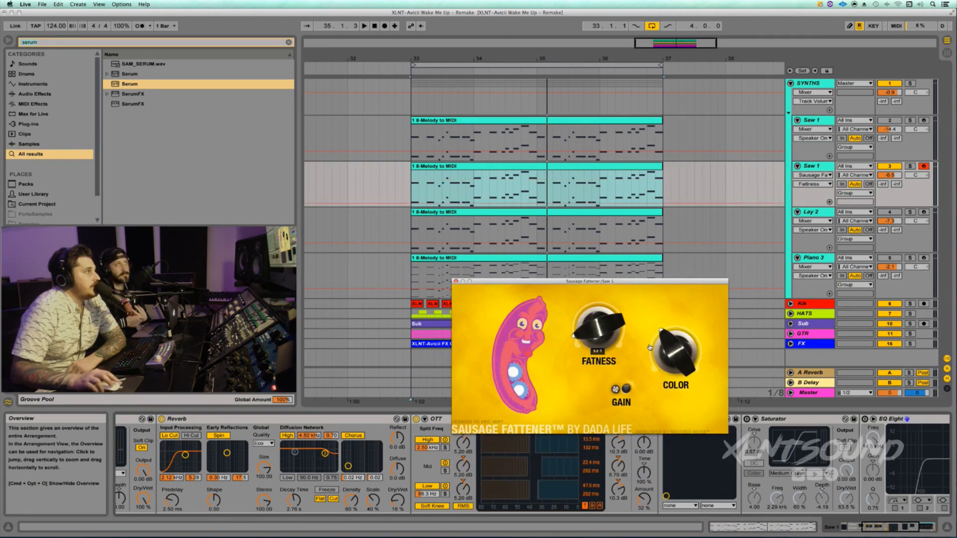
left_click(670, 346)
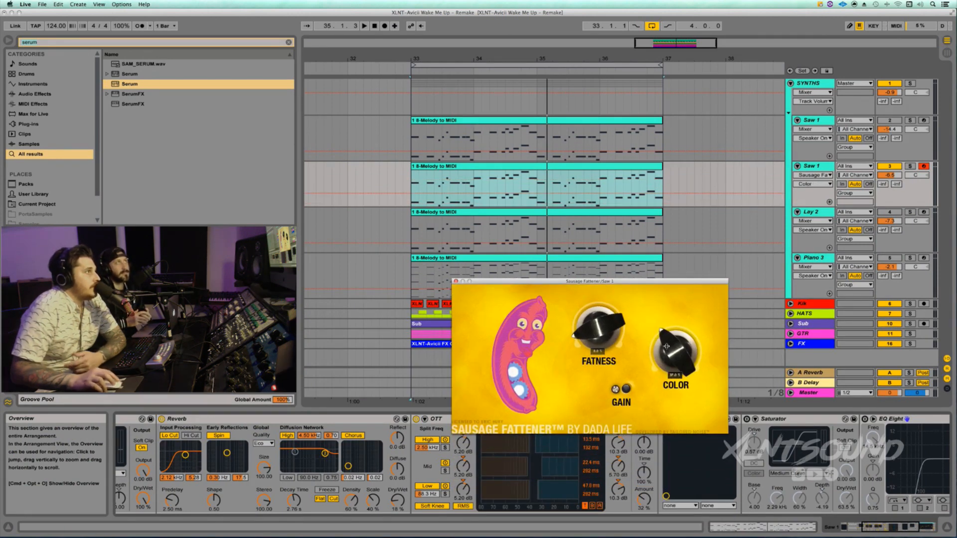
left_click(454, 281)
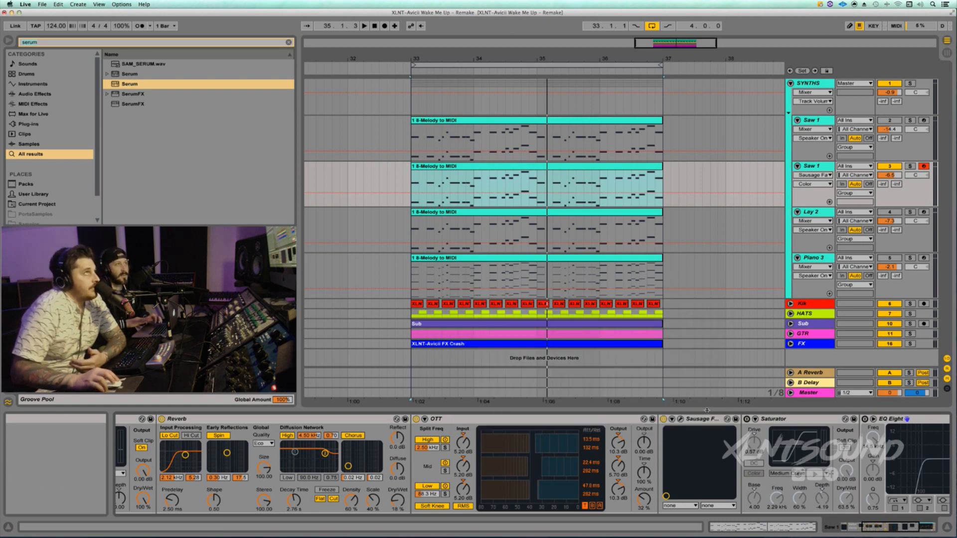
Bypass Sausage Fattener, turn on the second Saturator instead, and review its drive, color and dry/wet settings
left_click(663, 419)
left_click(746, 419)
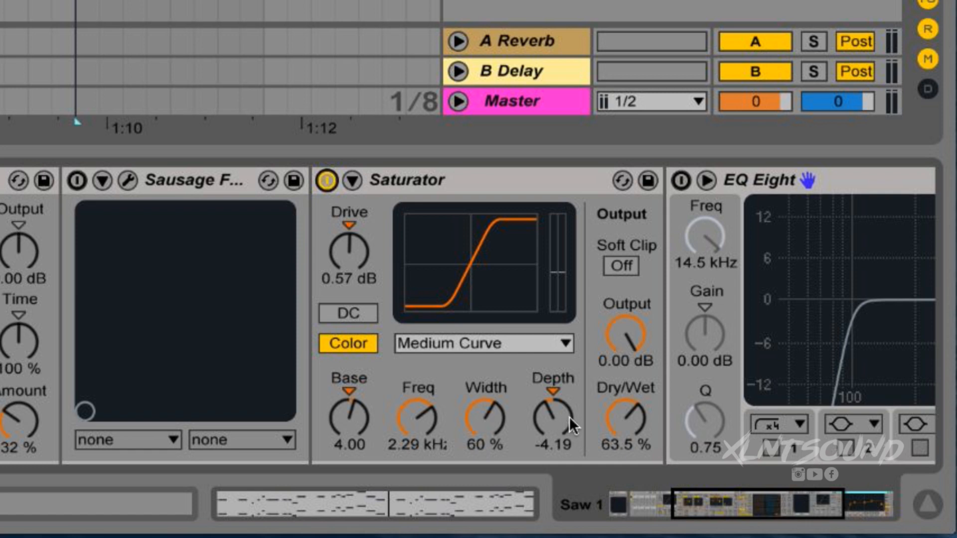
scroll(554, 417, "right", 3)
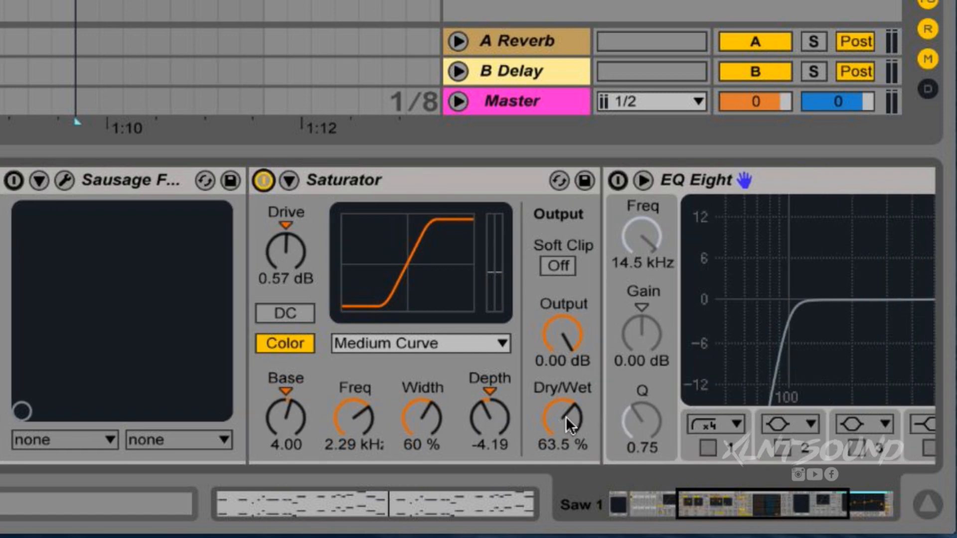
Turn on the EQ Eight at the end of the Saw 1 rack to apply its EQ curve
scroll(440, 340, "right", 15)
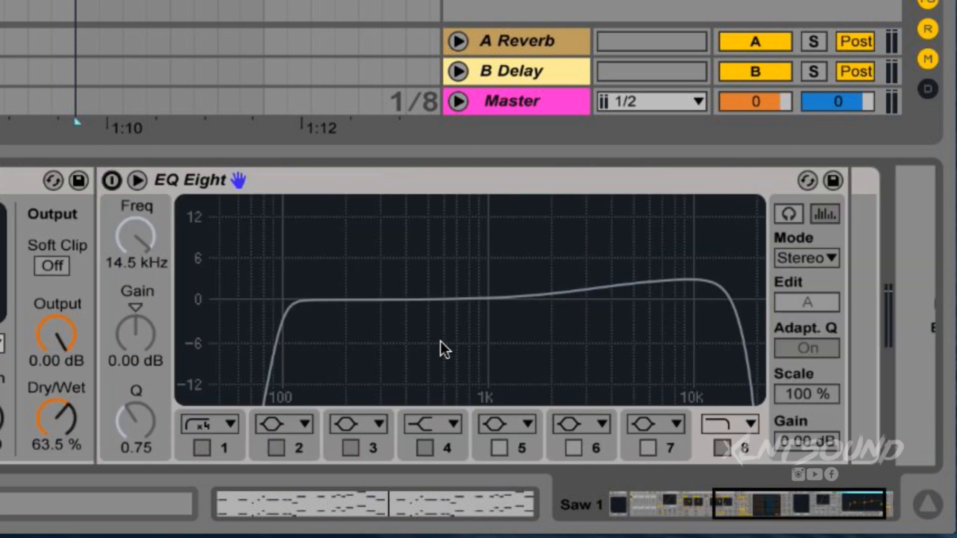
scroll(440, 340, "right", 5)
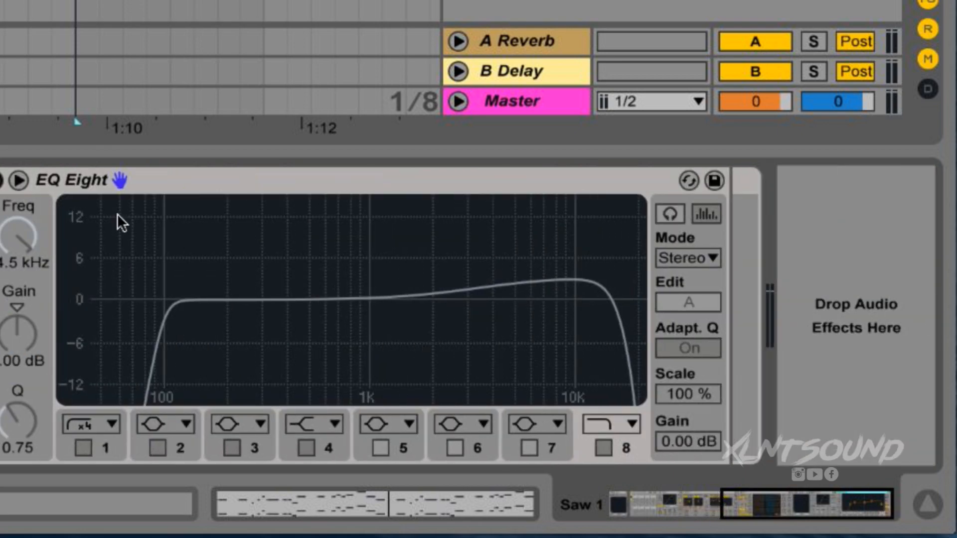
left_click(2, 180)
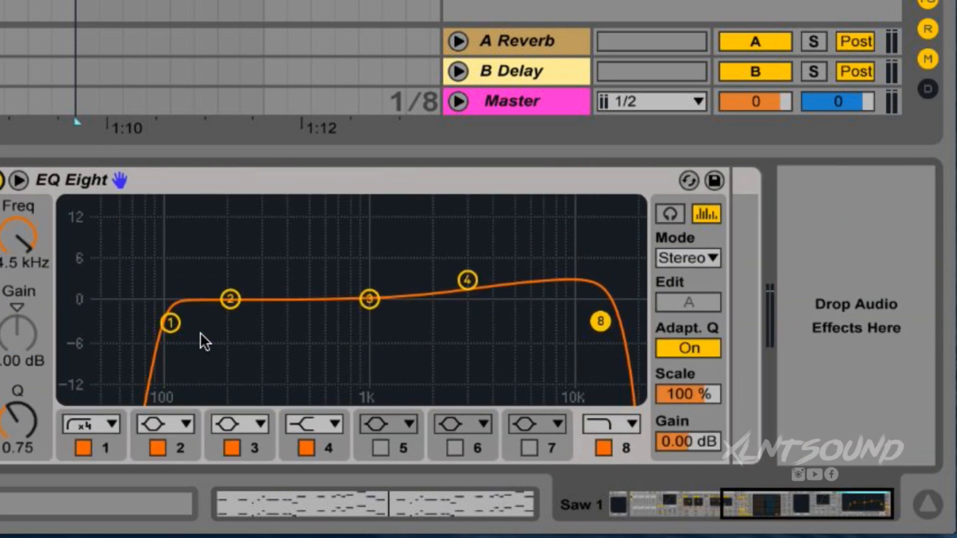
Swap the second Saturator back for Sausage Fattener and lower the armed Saw 1 track's volume to -14.4 dB
scroll(446, 317, "left", 1)
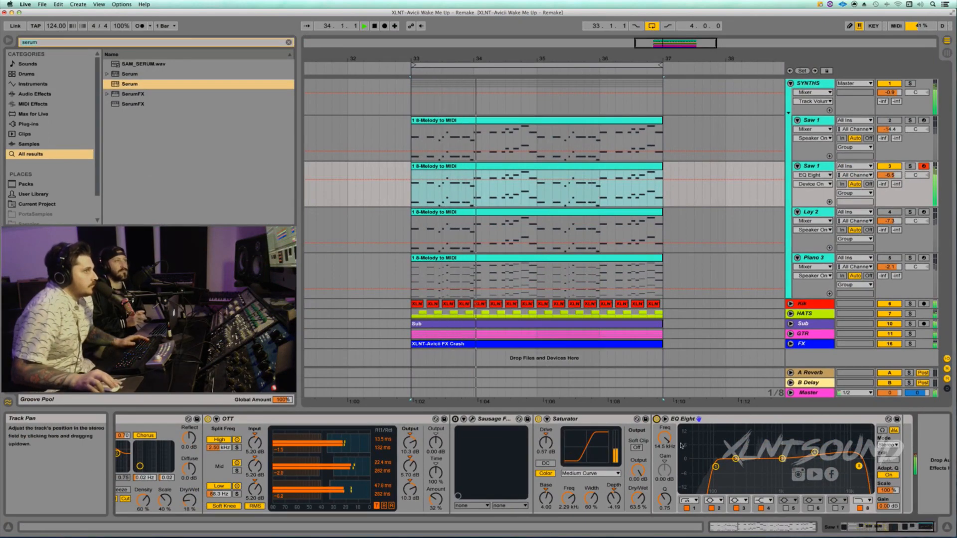
scroll(677, 438, "left", 2)
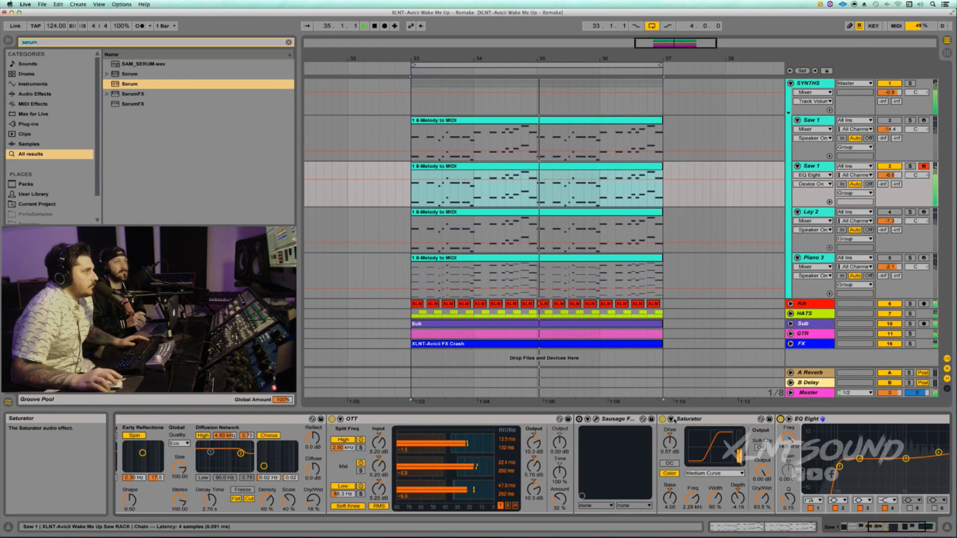
left_click(662, 419)
left_click(579, 419)
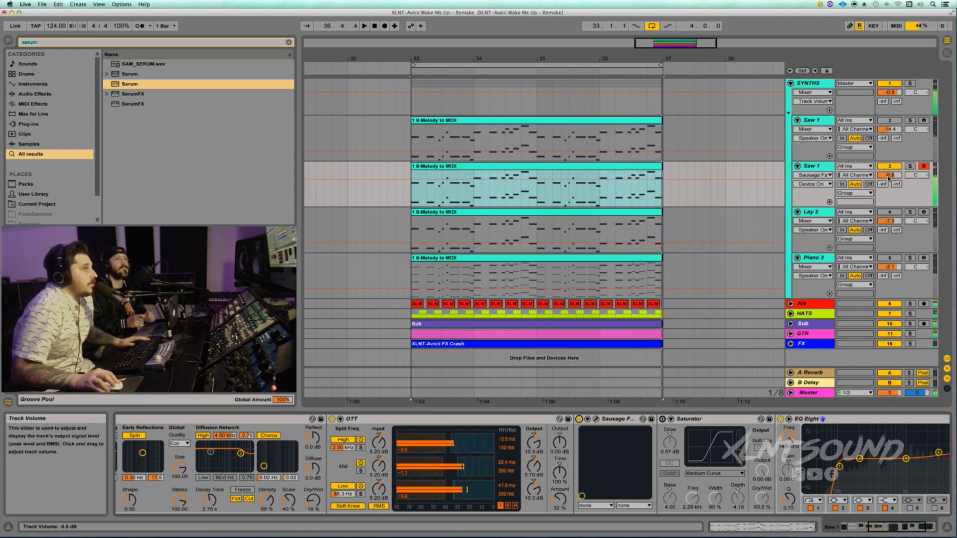
left_click_drag(889, 178, 889, 191)
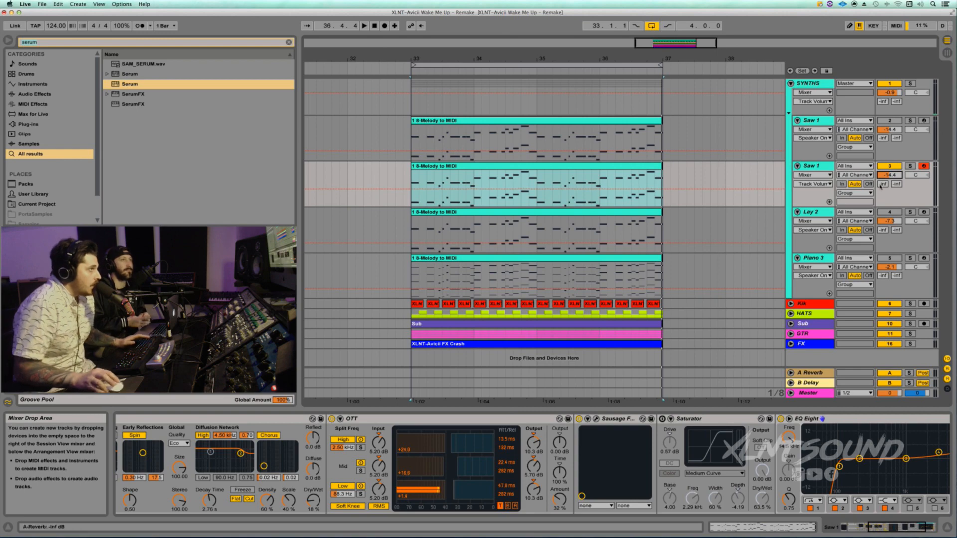
Audition the melody with the whole XLNT-Avicii Wake Me Up rack bypassed and with it switched back on
scroll(669, 487, "left", 8)
key("space")
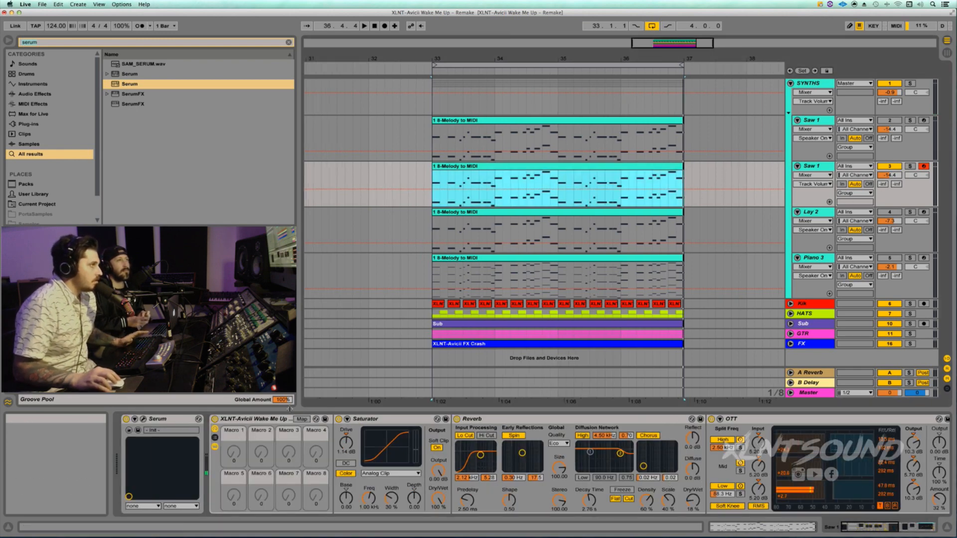
left_click(215, 419)
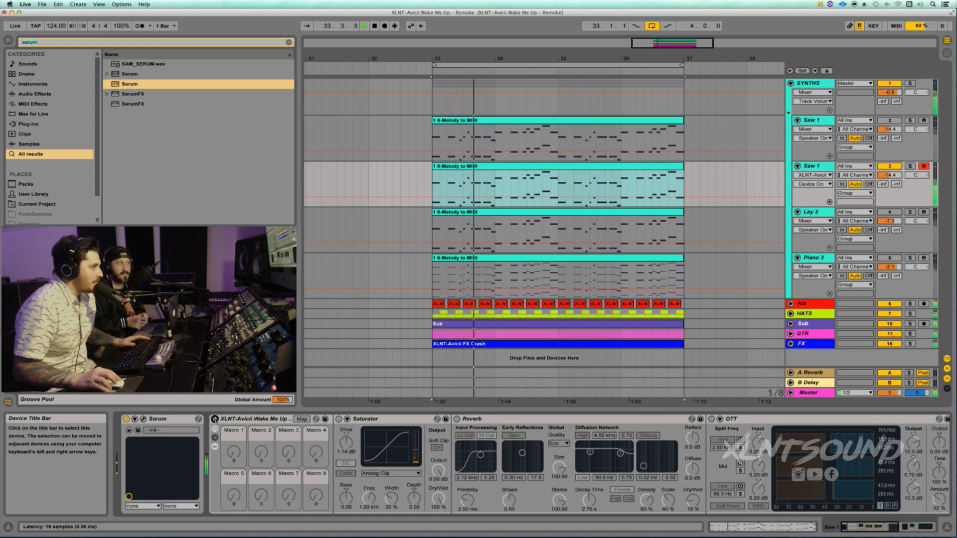
key("space")
left_click(215, 419)
key("space")
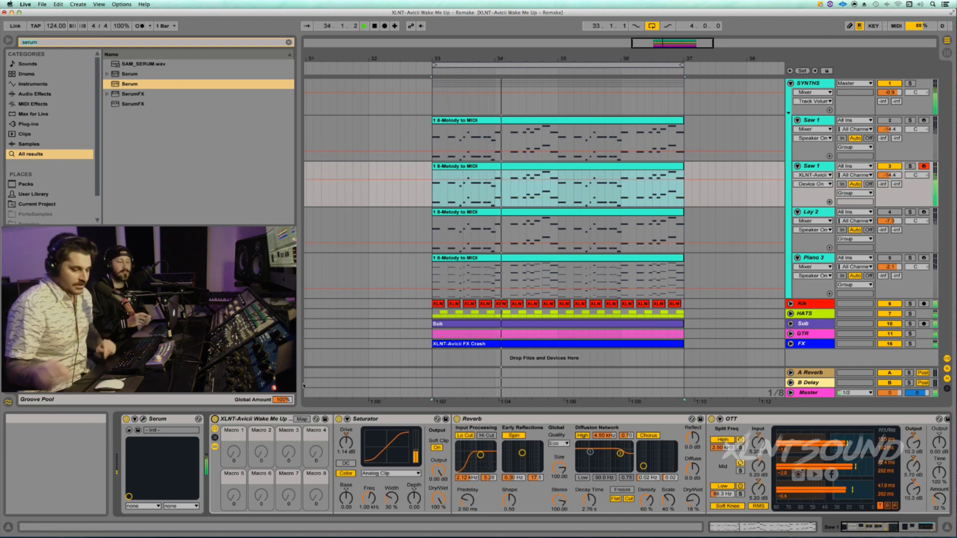
key("space")
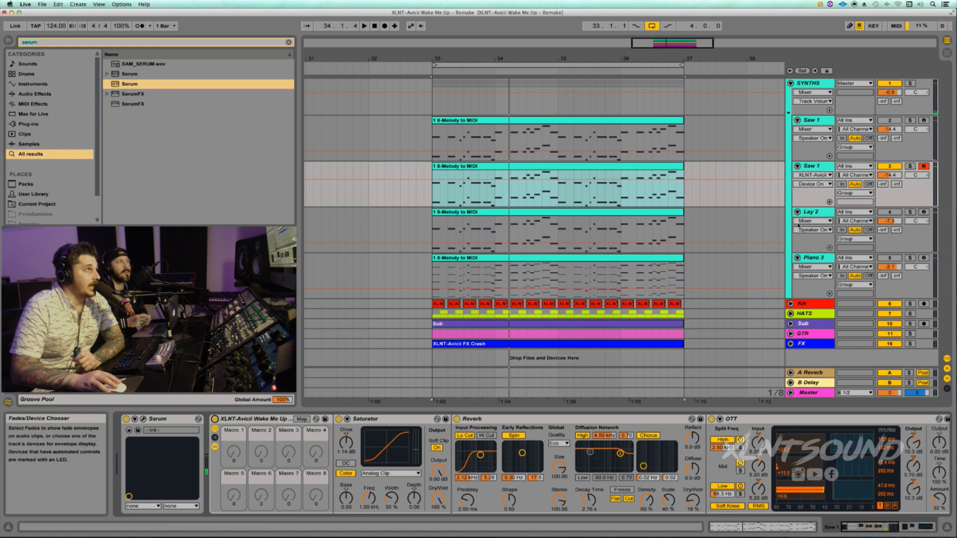
Fold the first Saw 1 track, solo and arm Lay 2, and disarm the second Saw 1 track
left_click(797, 120)
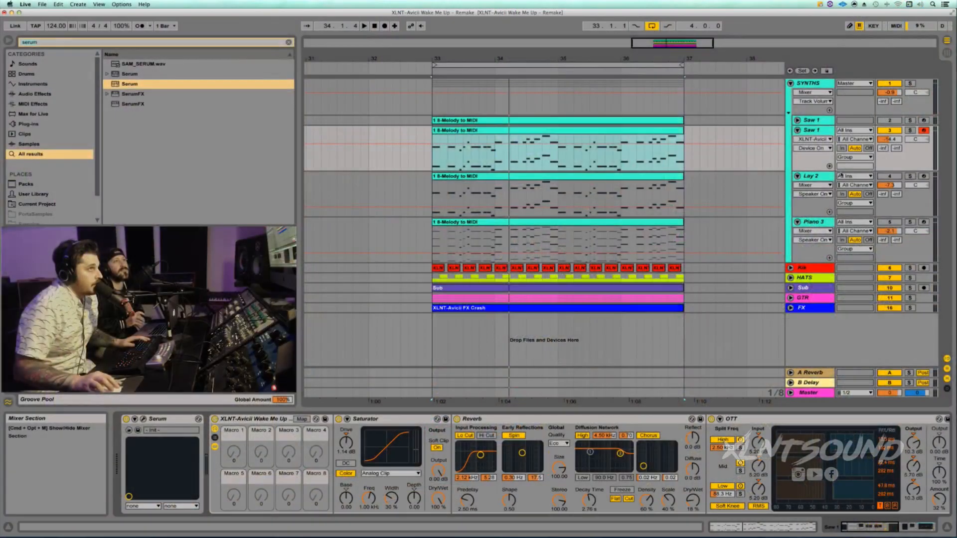
left_click(905, 180)
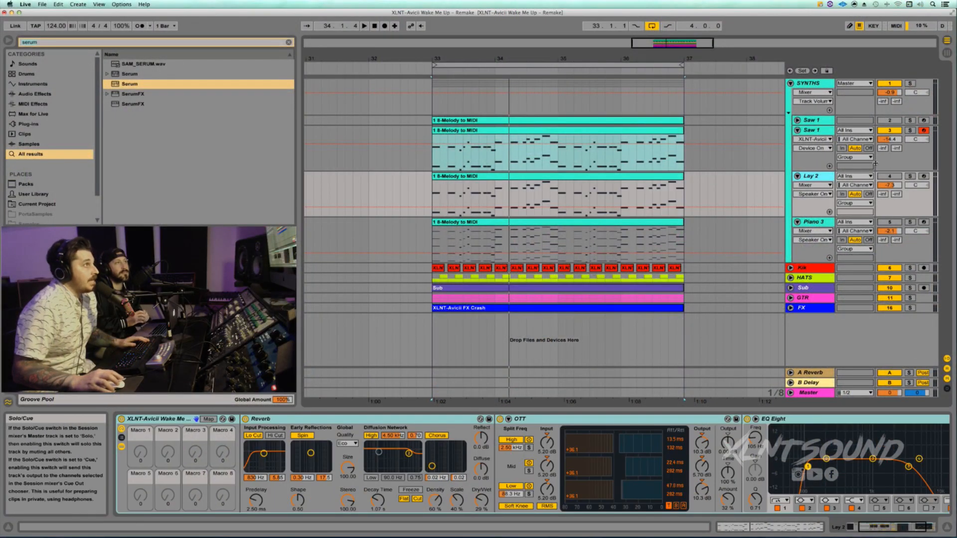
left_click(607, 180)
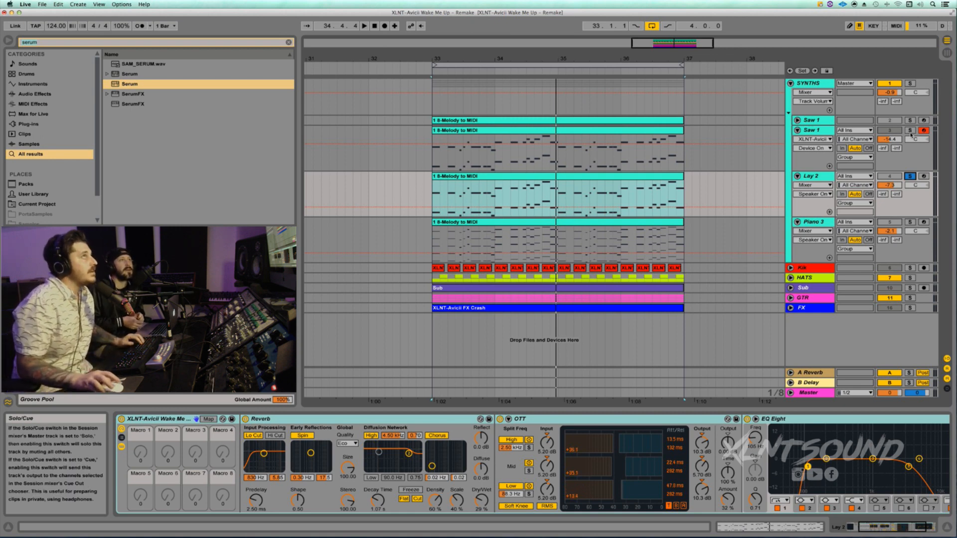
left_click(925, 176)
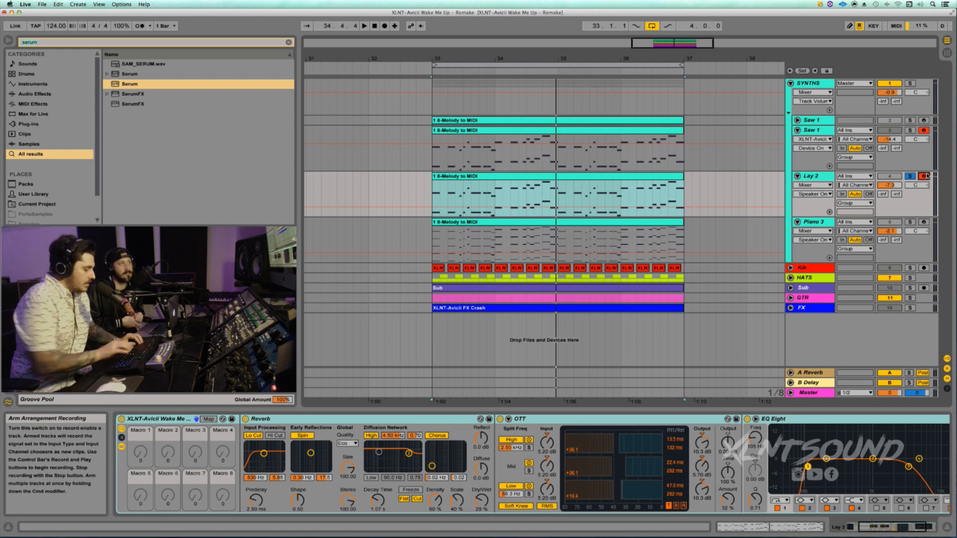
left_click(923, 130)
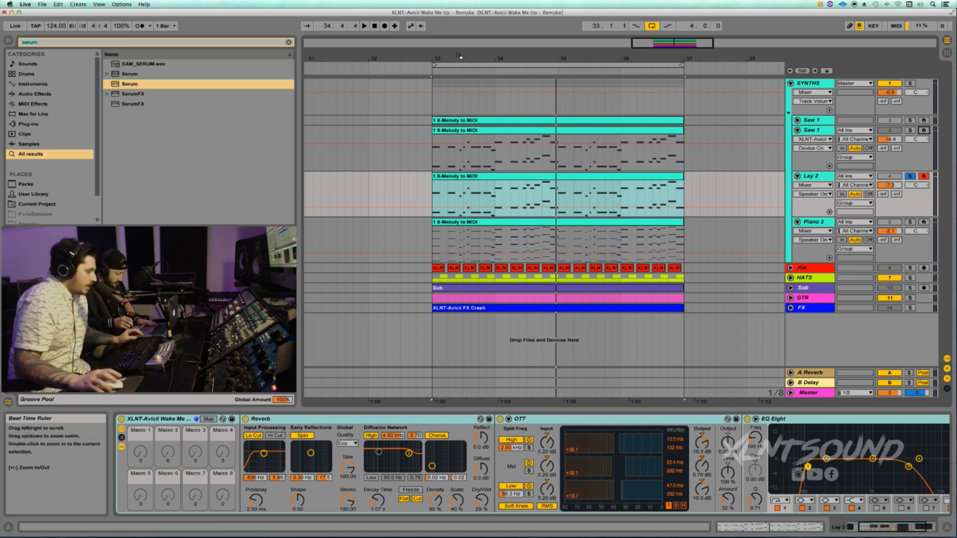
Insert a MIDI track below Lay 2 and copy Lay 2's melody clip onto it at bar 33
left_click_drag(467, 59, 466, 56)
left_click(431, 201)
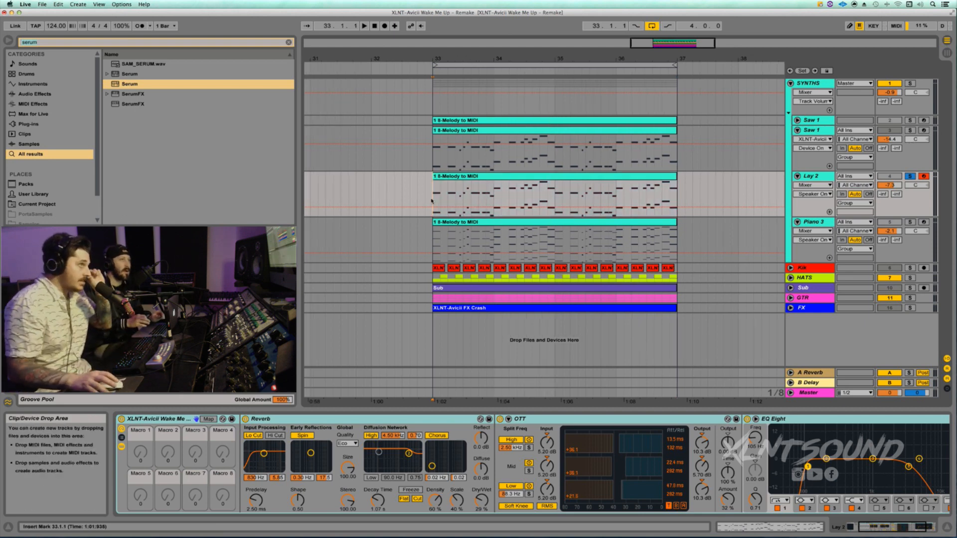
key("super+shift+t")
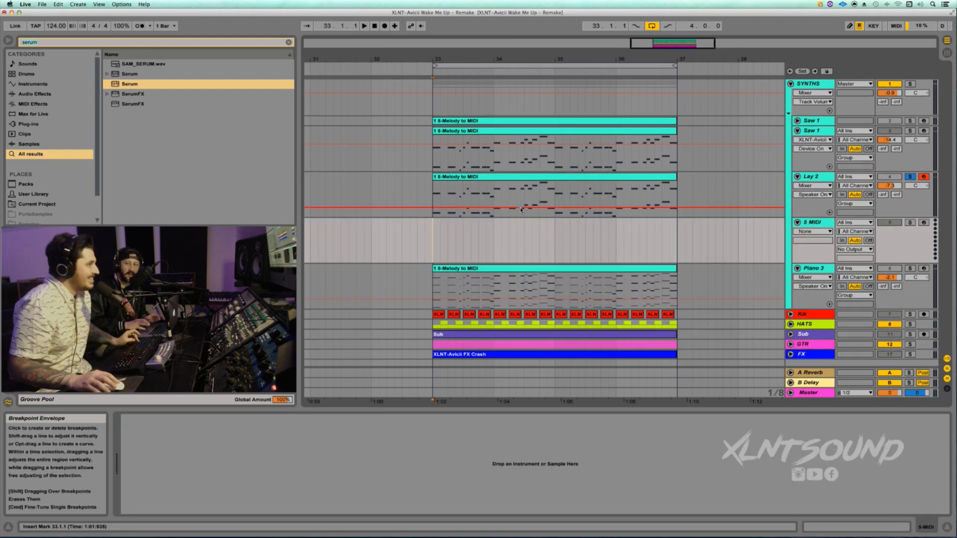
left_click(513, 182)
left_click_drag(513, 182, 514, 235)
Copy Lay 2's XLNT-Avicii effect rack onto the new MIDI track below it
left_click(821, 179)
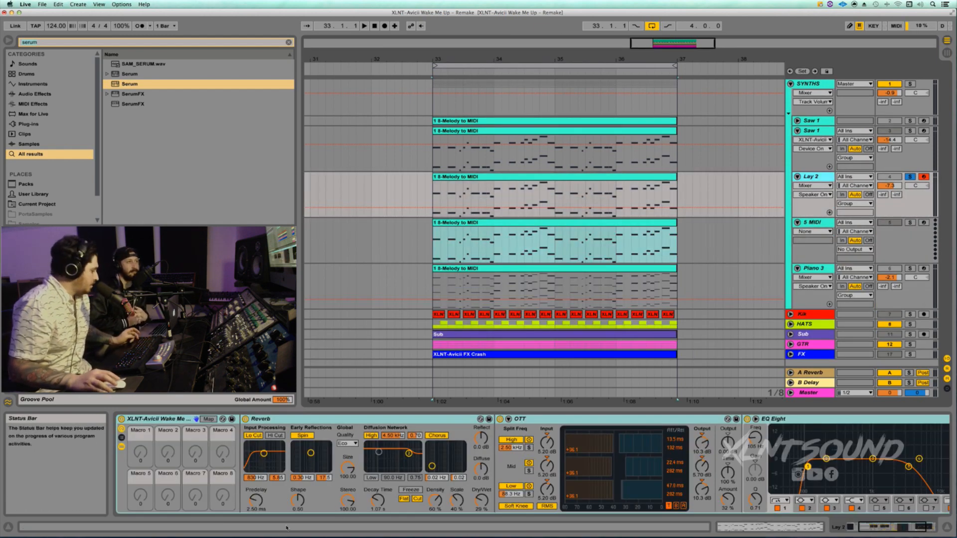
left_click(165, 420)
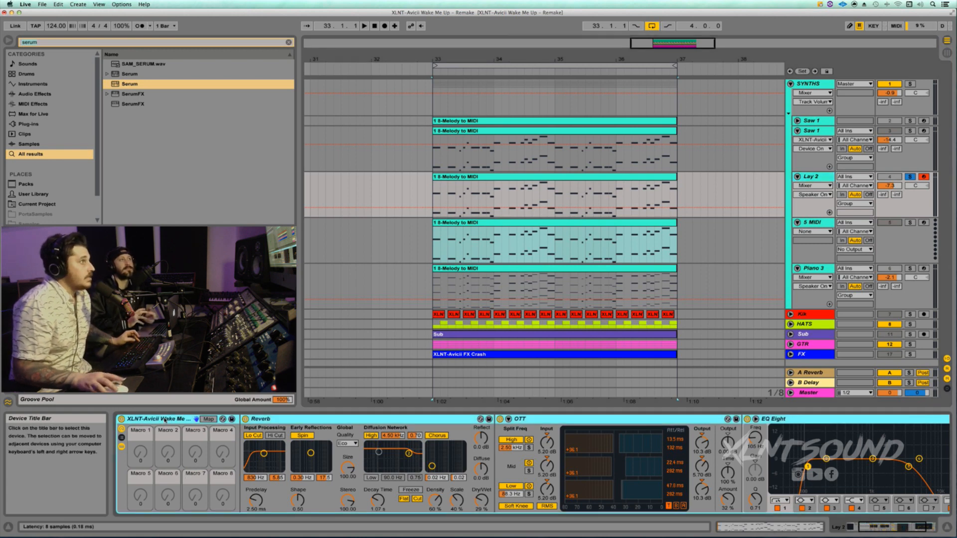
left_click(506, 256)
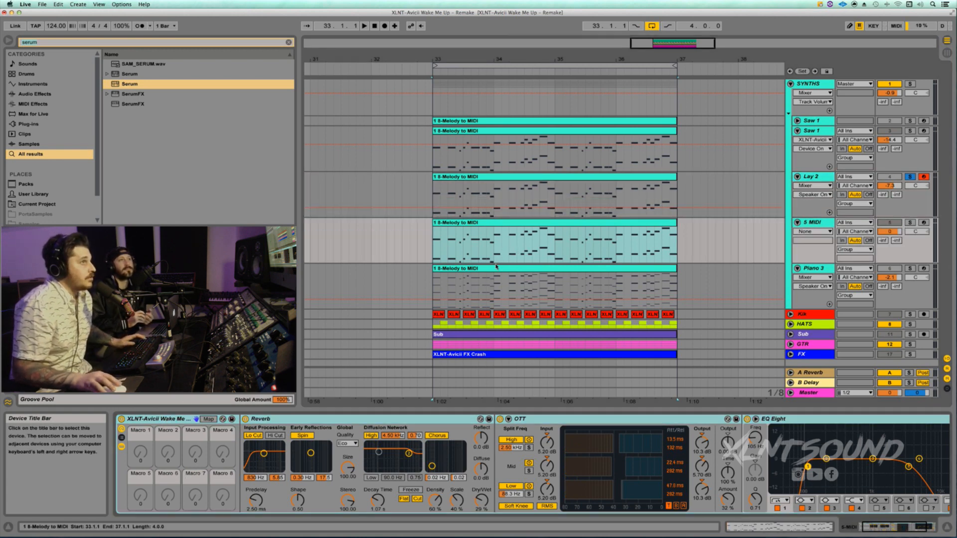
Unsolo Lay 2, start playback, and mute the second Saw 1 track
left_click(910, 177)
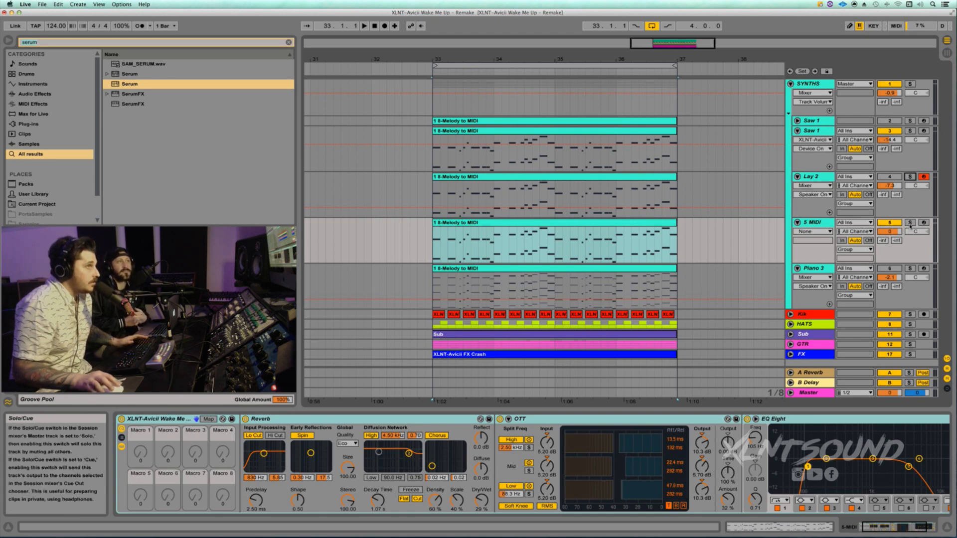
key("space")
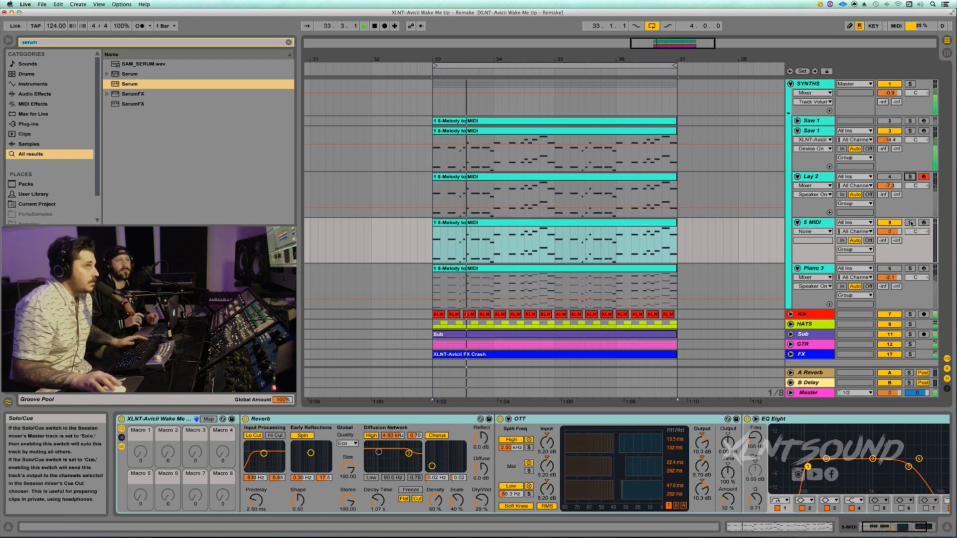
left_click(890, 131)
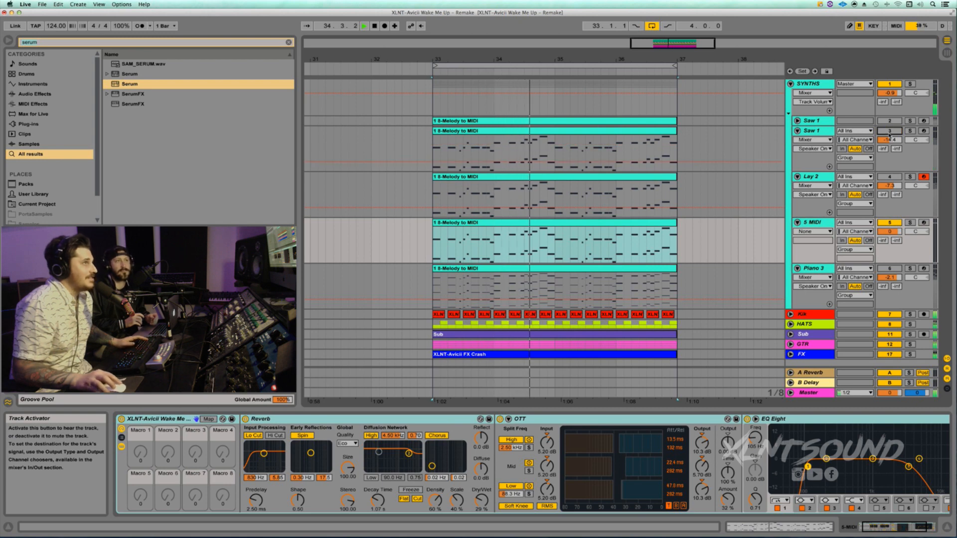
Load a fresh Serum instrument onto the new MIDI track and audition its melody clip
left_click(807, 177)
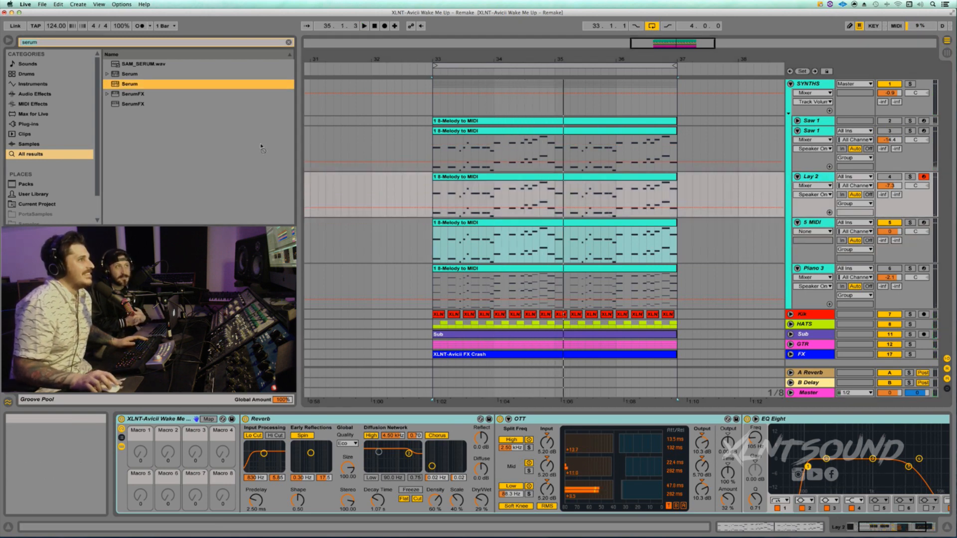
left_click_drag(130, 83, 847, 222)
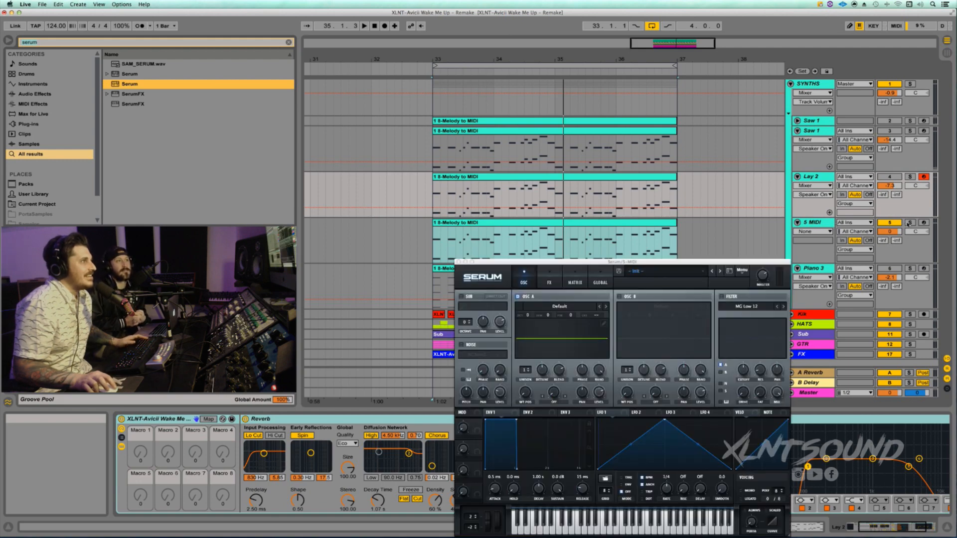
key("space")
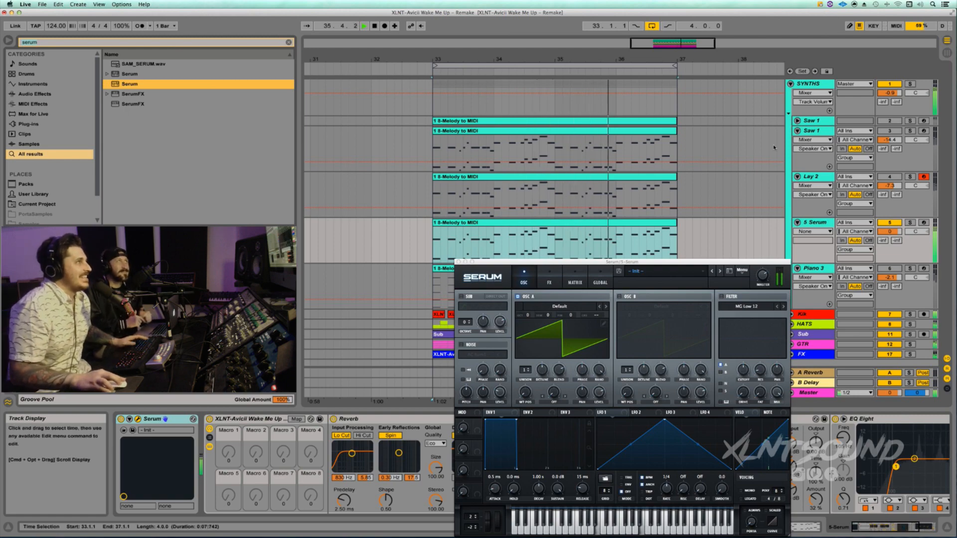
Move the Serum window up over the arrangement and enlarge it to about 118%
left_click_drag(657, 264, 629, 121)
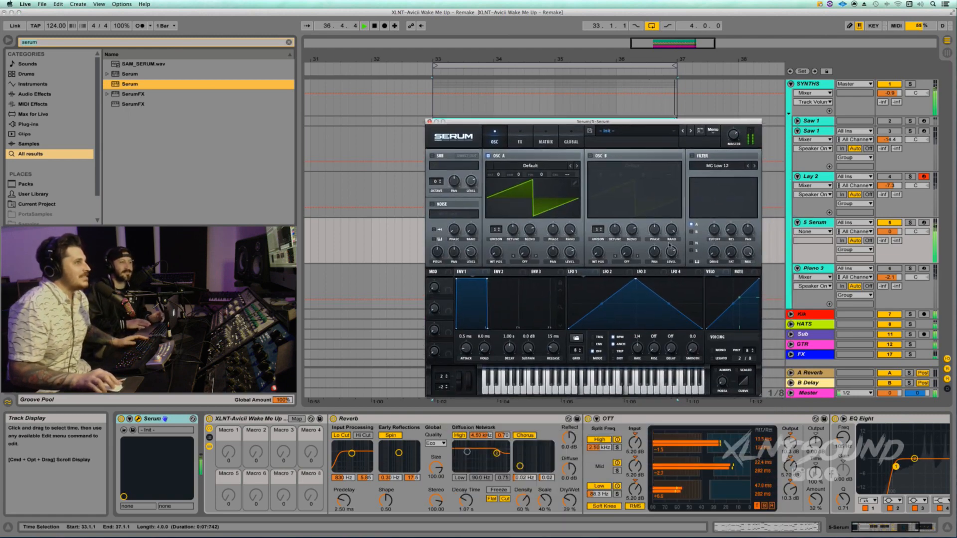
left_click_drag(761, 396, 822, 420)
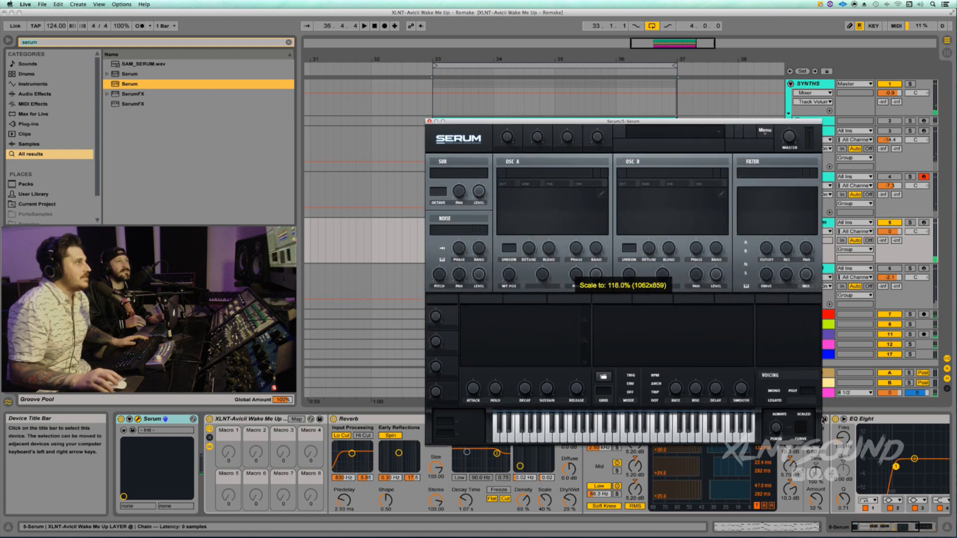
left_click_drag(745, 103, 739, 103)
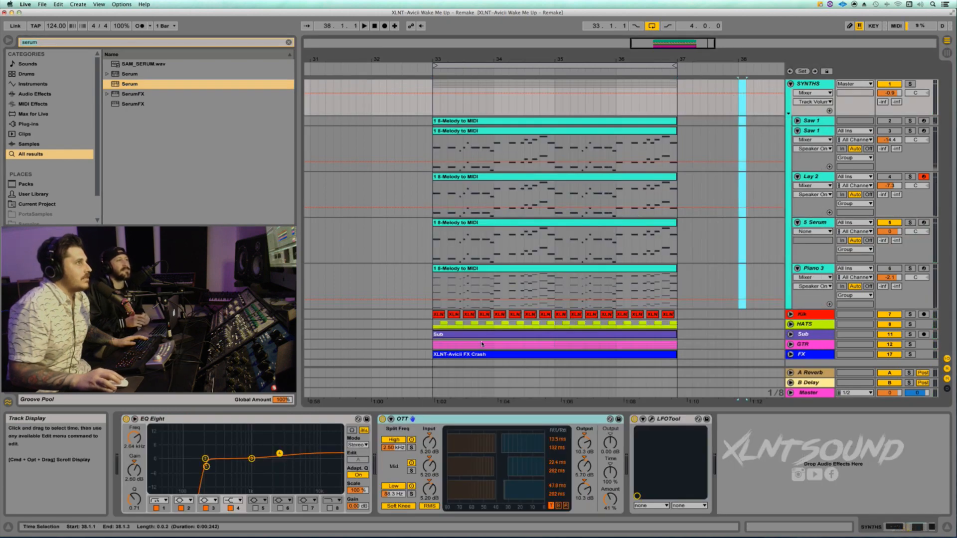
Move the Serum window aside and rename the new Serum track as Lay 2
left_click(552, 202)
left_click(544, 239)
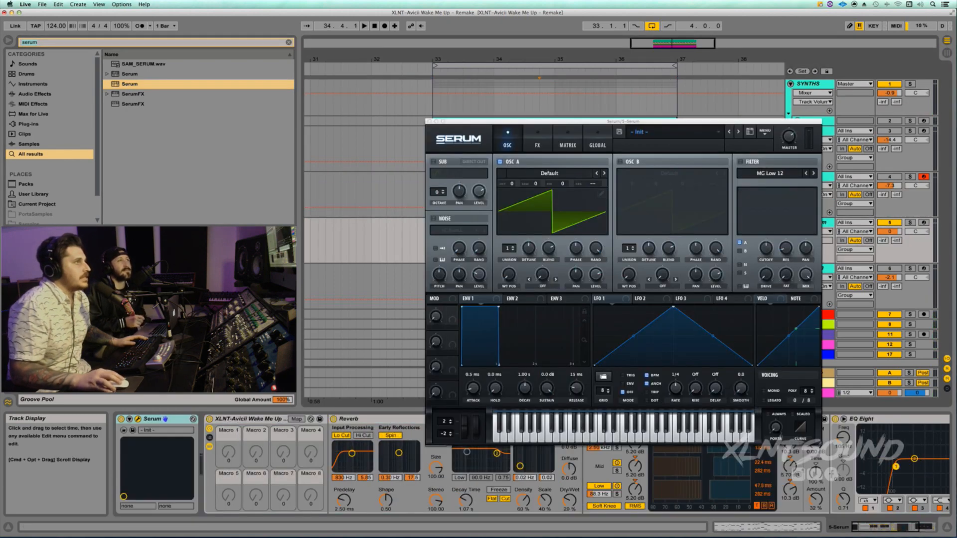
left_click_drag(771, 122, 725, 110)
left_click(812, 222)
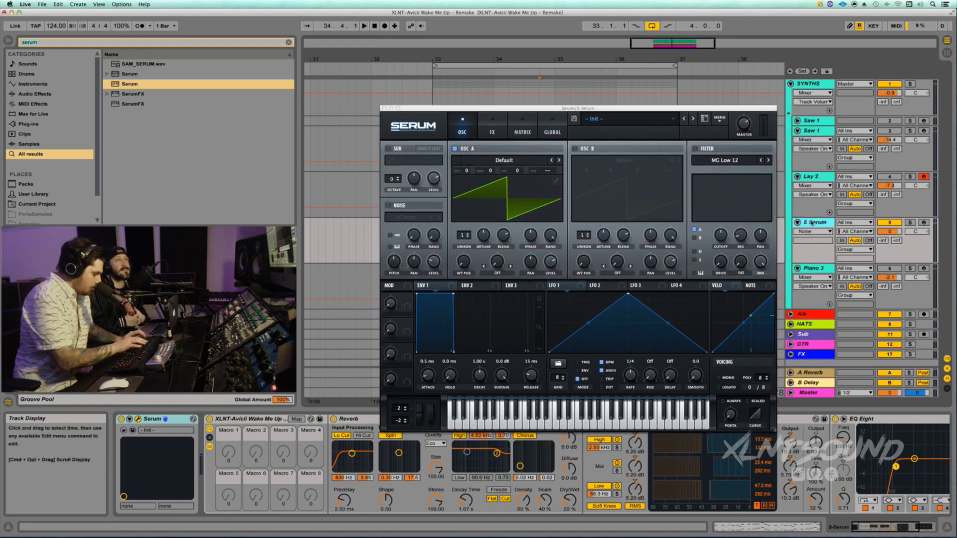
key("super+r")
type("La")
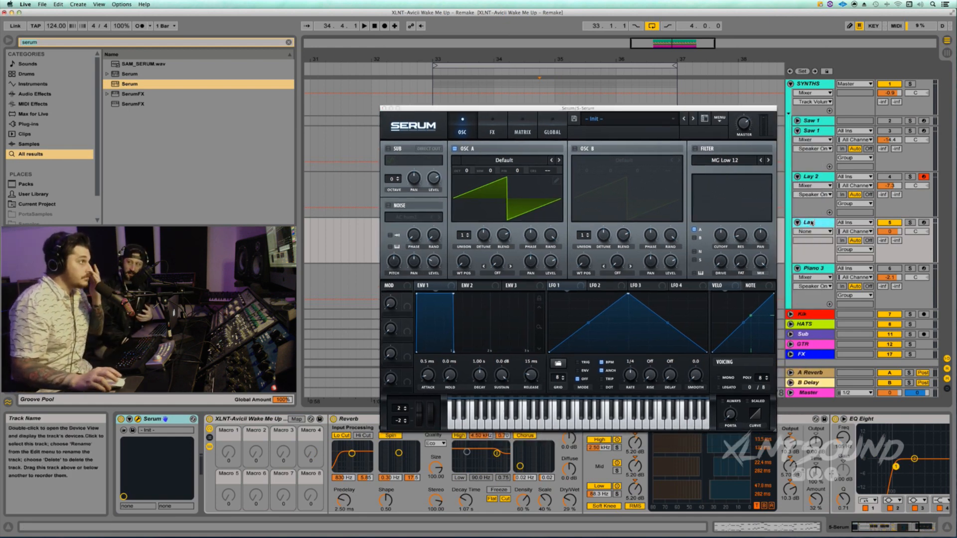
type("y 2")
key("Return")
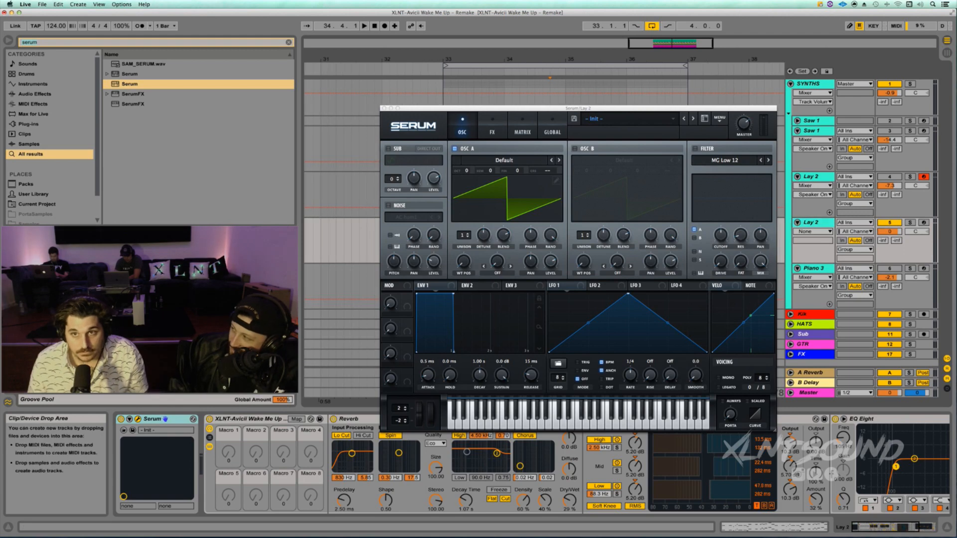
Turn off the XLNT-Avicii effect rack on the new Lay 2 track and move the Serum window higher
left_click(209, 419)
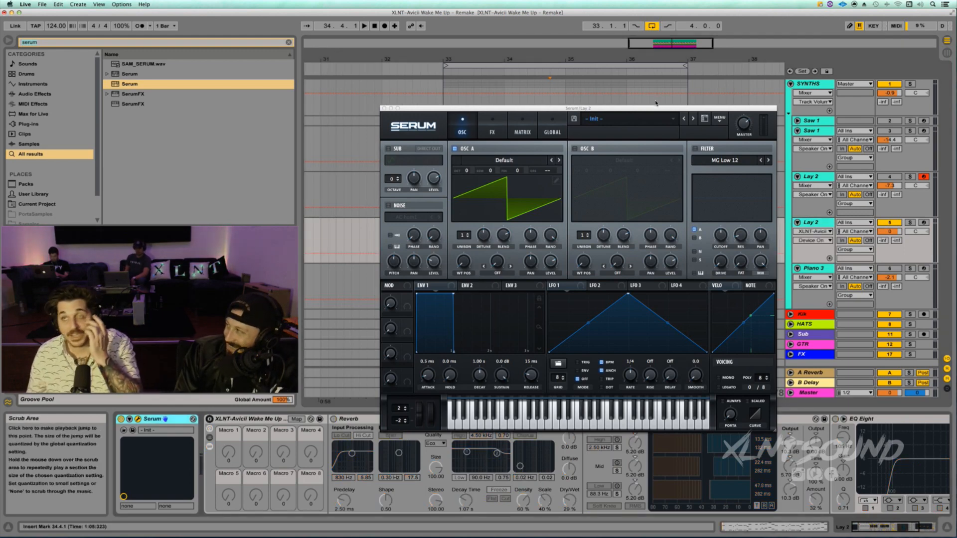
left_click_drag(651, 111, 647, 98)
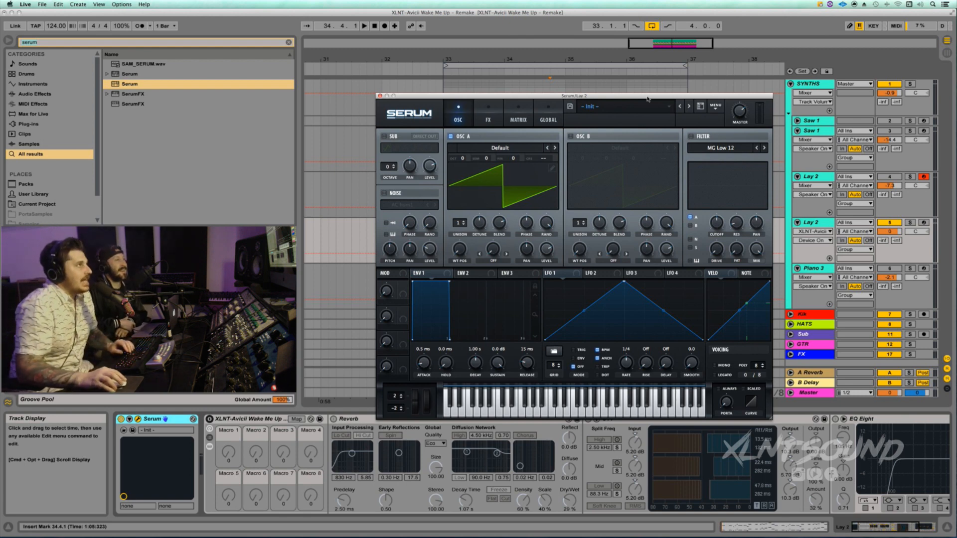
left_click_drag(536, 96, 558, 88)
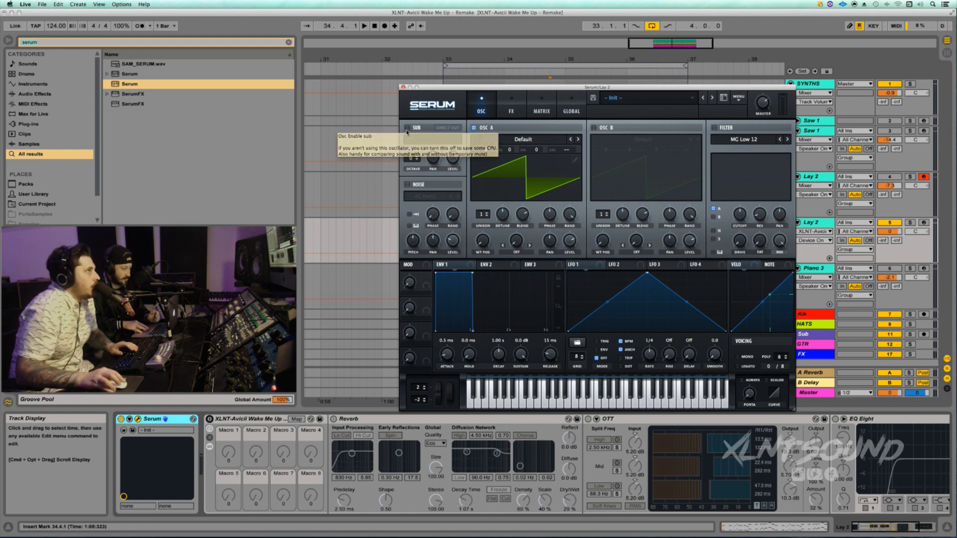
Enable the sub oscillator at octave 1 and enlarge the Serum window slightly
left_click(407, 128)
left_click(414, 157)
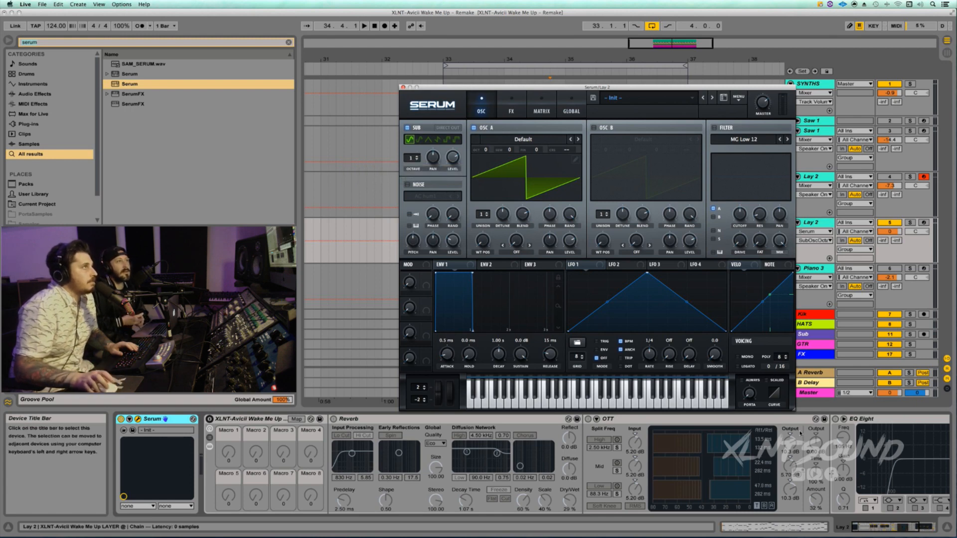
left_click_drag(795, 411, 815, 398)
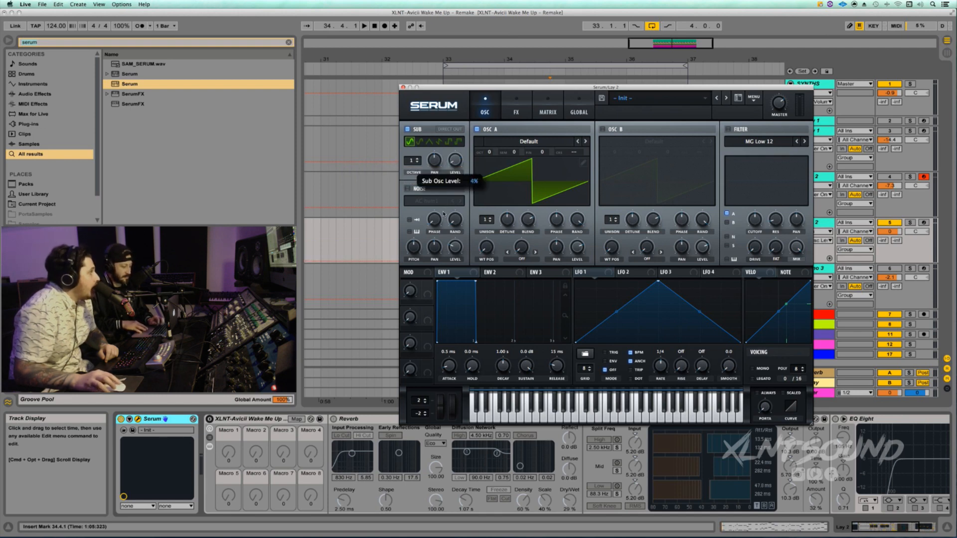
Load the Analog_BD_Sin wavetable into oscillator A, set its unison to 2 voices and lower its detune
left_click(507, 144)
mouse_move(512, 150)
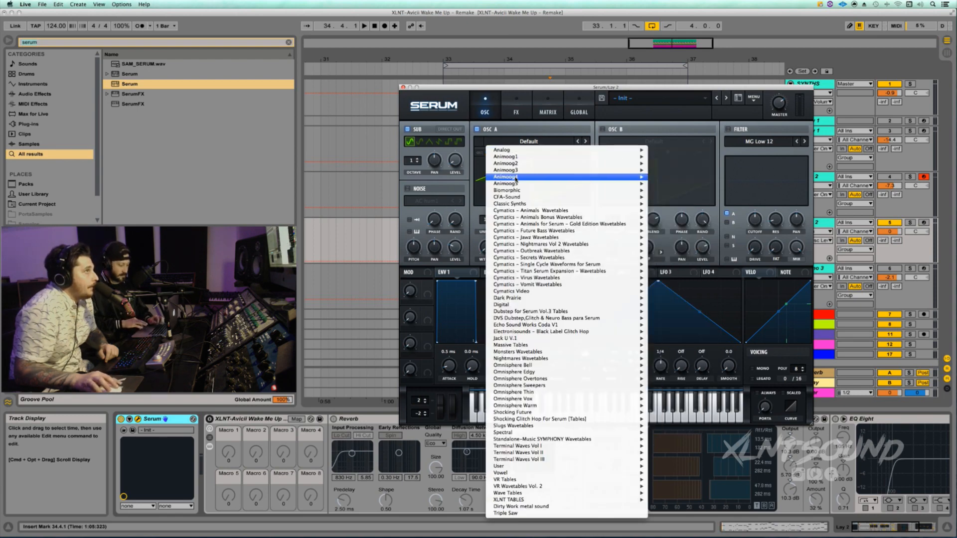
left_click(676, 164)
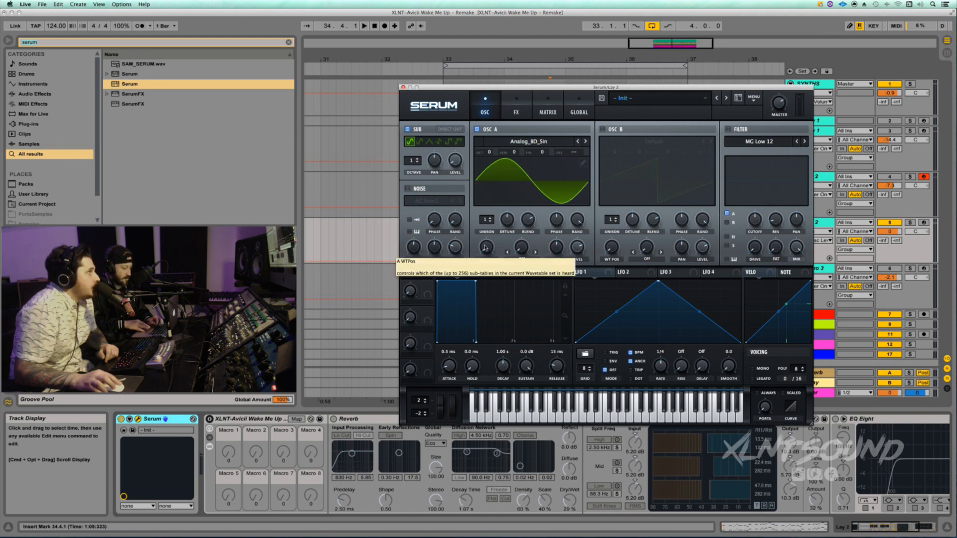
left_click(490, 218)
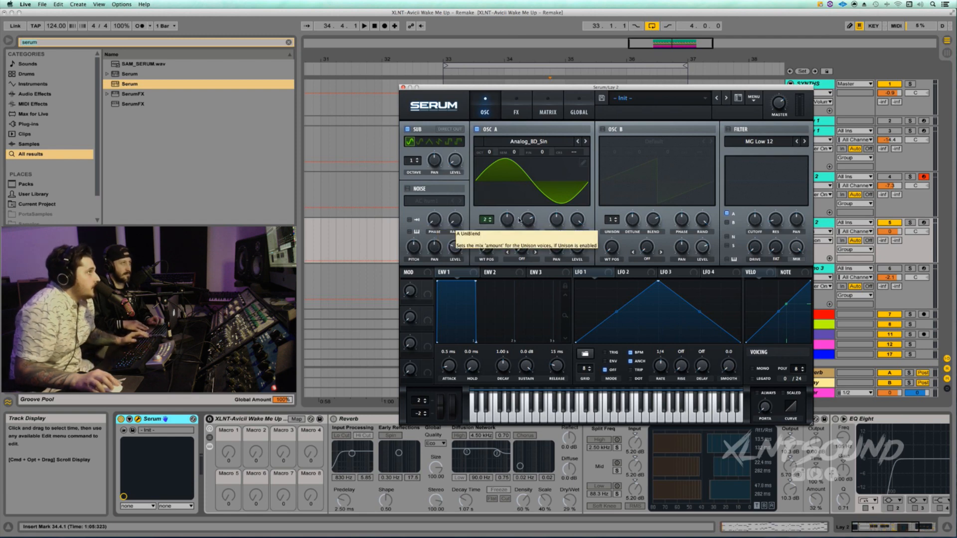
left_click_drag(508, 220, 510, 241)
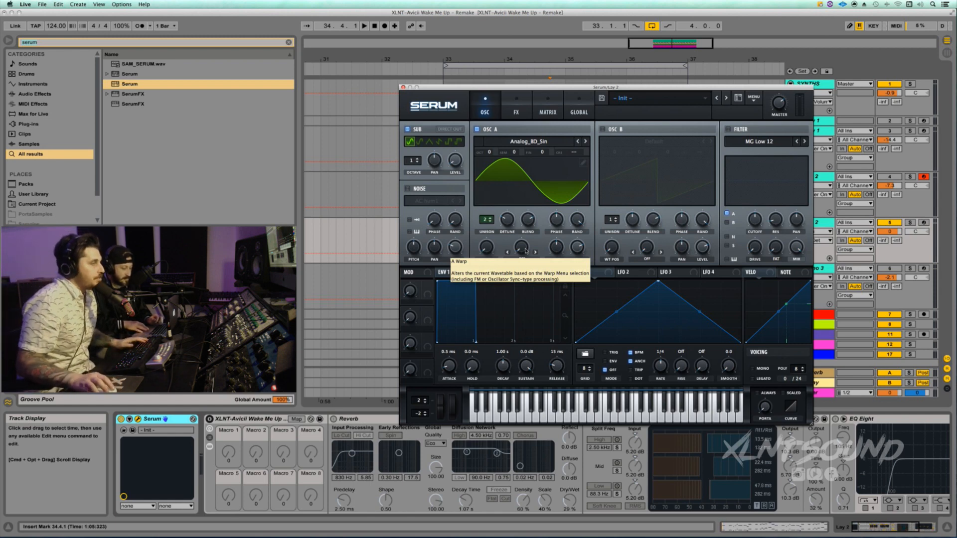
Solo and record-arm the new Lay 2 track and audition its melody
left_click(910, 223)
key("space")
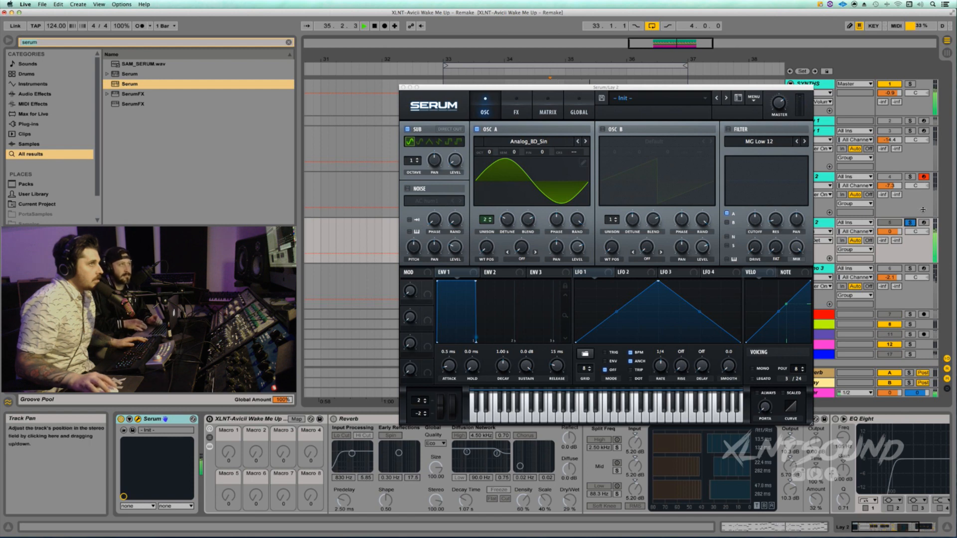
left_click(923, 223)
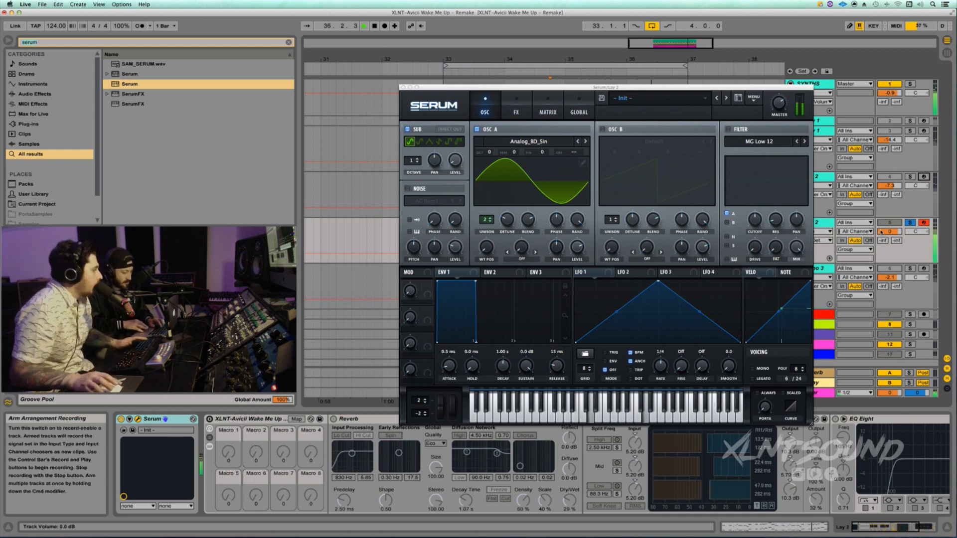
key("space")
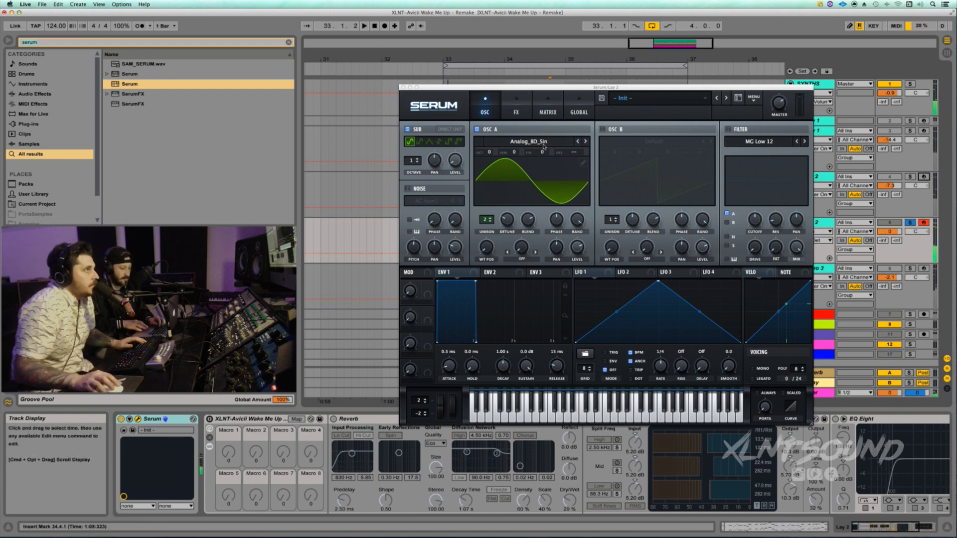
Enable oscillator B and load the Basic Shapes wavetable into it
left_click(602, 129)
left_click(648, 142)
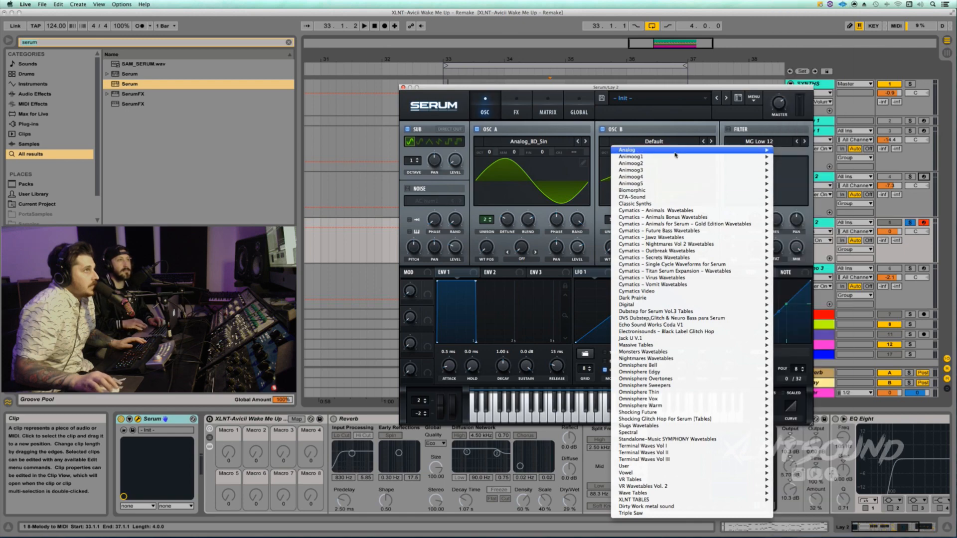
left_click(797, 183)
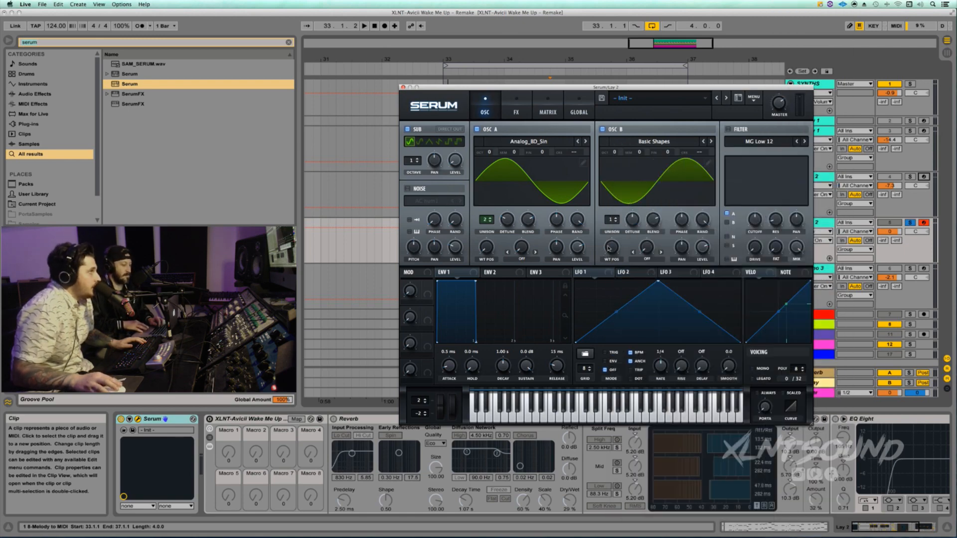
Set oscillator B to 3 unison voices and octave +1, and reduce its level
left_click_drag(612, 220, 634, 233)
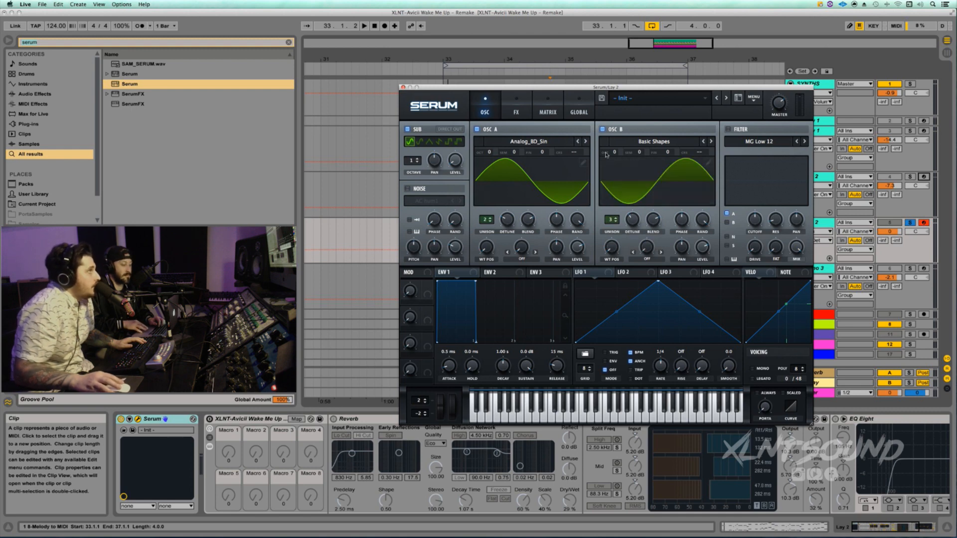
left_click_drag(616, 153, 616, 146)
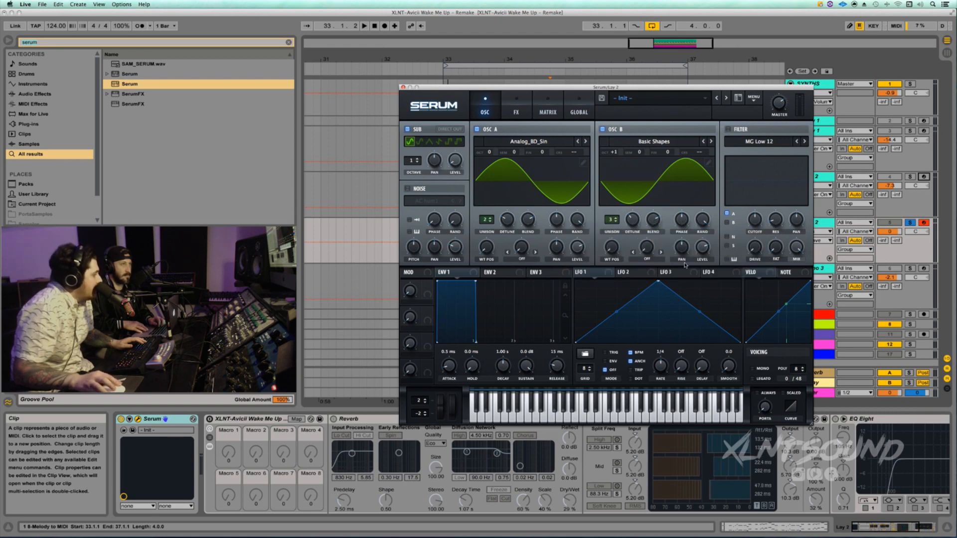
left_click_drag(701, 249, 699, 265)
Set oscillator B's warp mode to Sync (Window 1/2), raise the warp amount and audition the sound
left_click(646, 259)
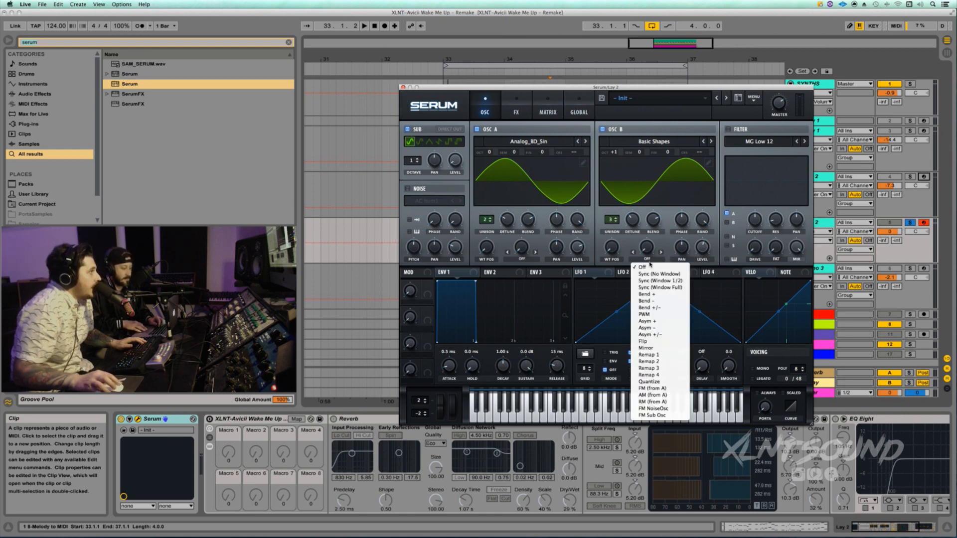
left_click(650, 282)
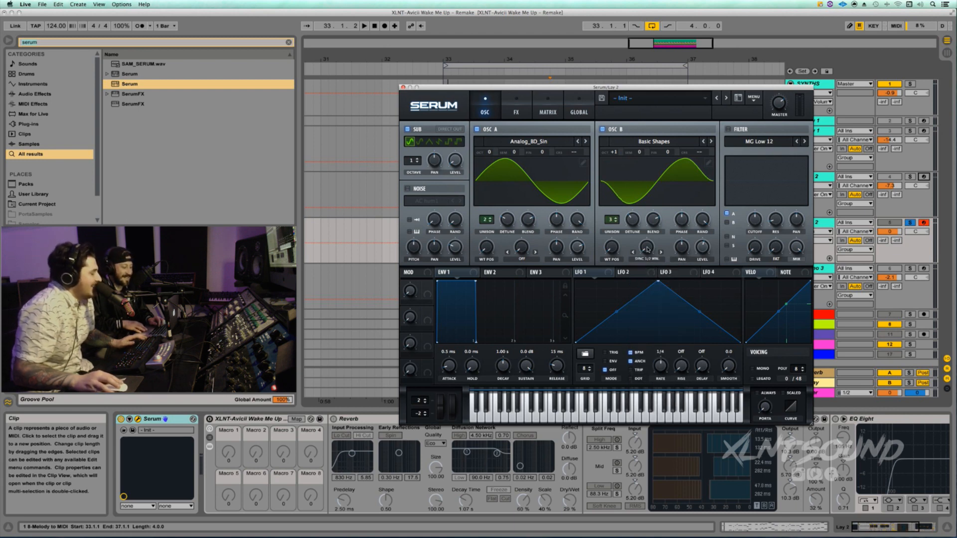
mouse_move(646, 247)
left_click_drag(647, 247, 649, 213)
key("space")
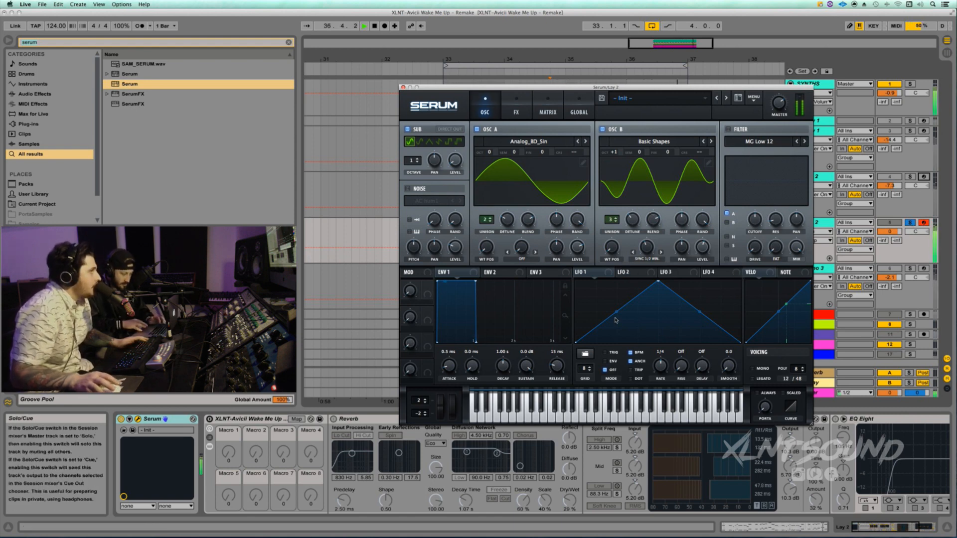
key("space")
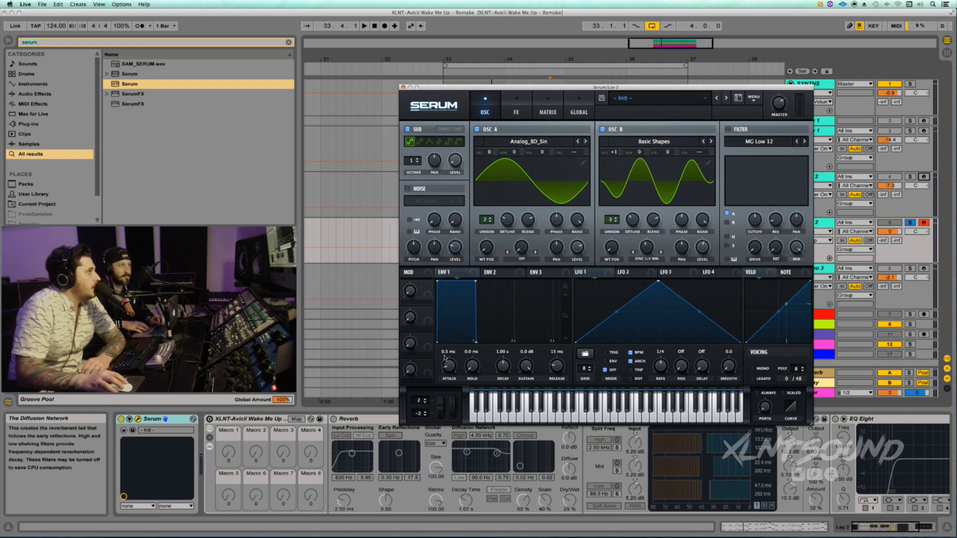
Shape envelope 1 with a 134 ms attack, 303 ms decay, -12.6 dB sustain and 372 ms release
left_click_drag(446, 350, 451, 367)
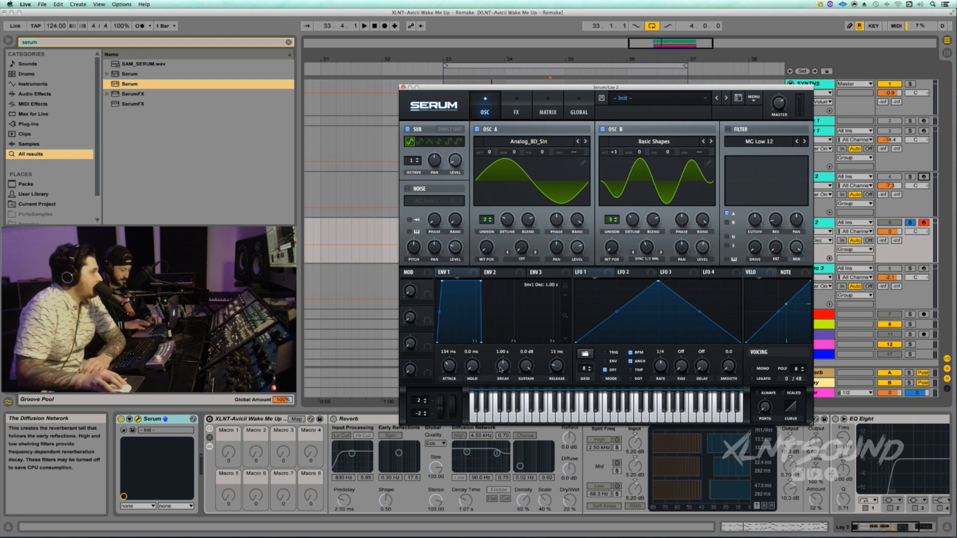
left_click_drag(502, 368, 499, 378)
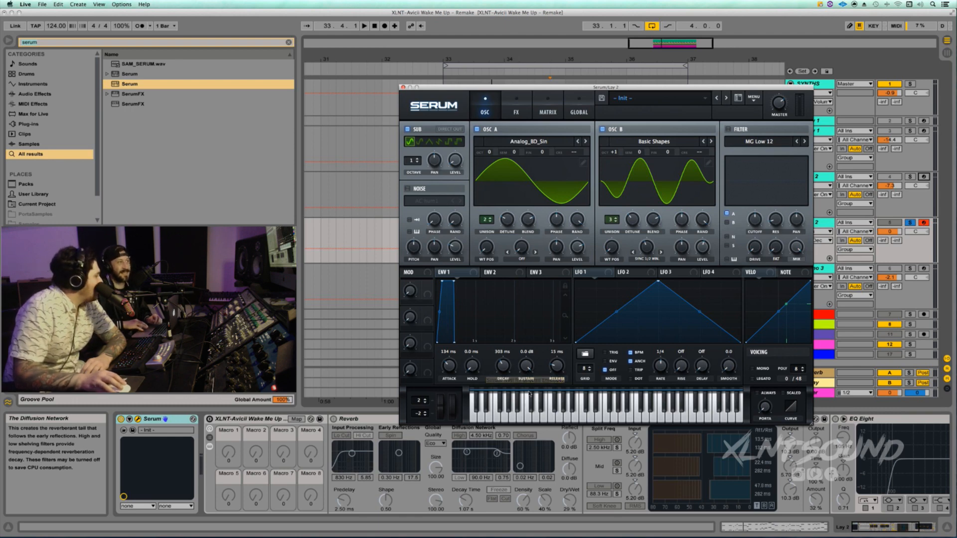
left_click_drag(526, 366, 521, 405)
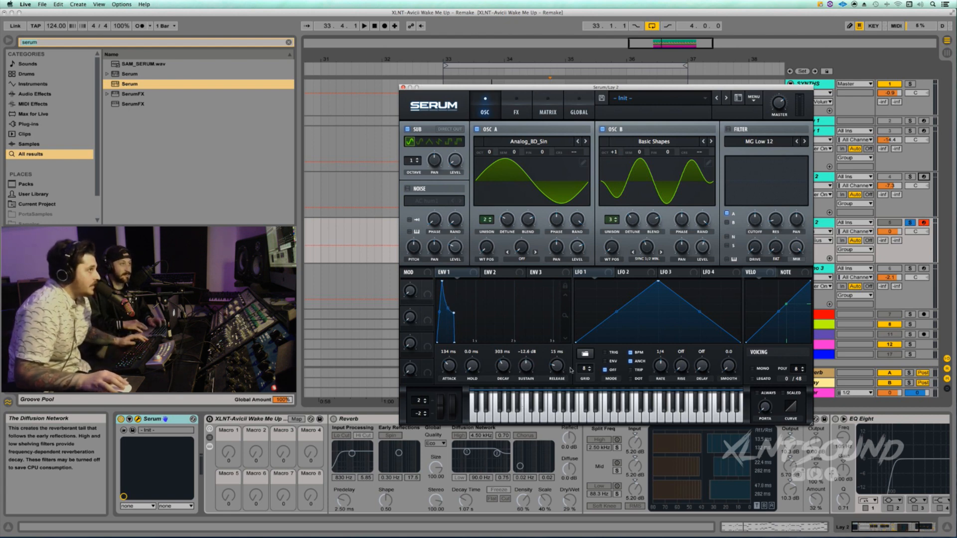
mouse_move(556, 368)
left_mouse_down()
mouse_move(555, 350)
mouse_move(559, 371)
left_mouse_up()
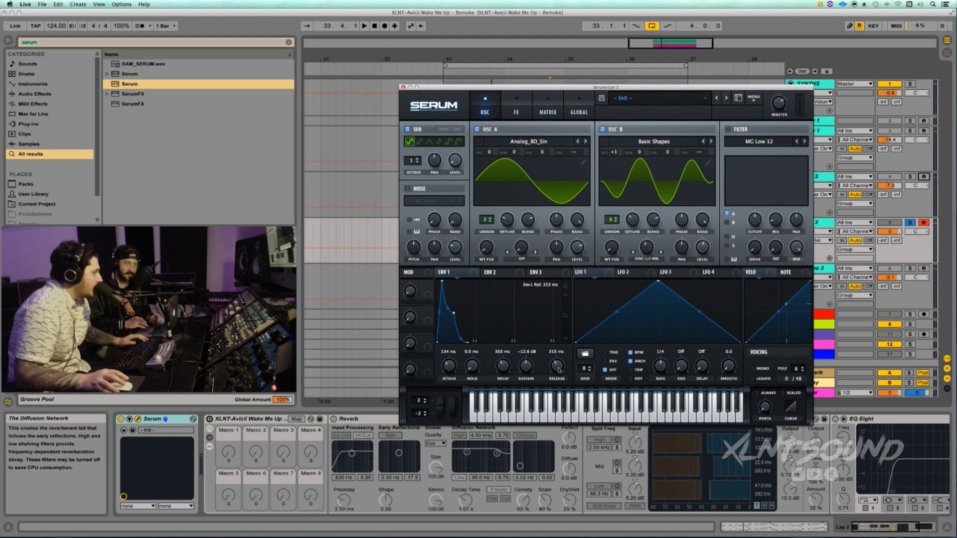
left_click_drag(559, 370, 559, 368)
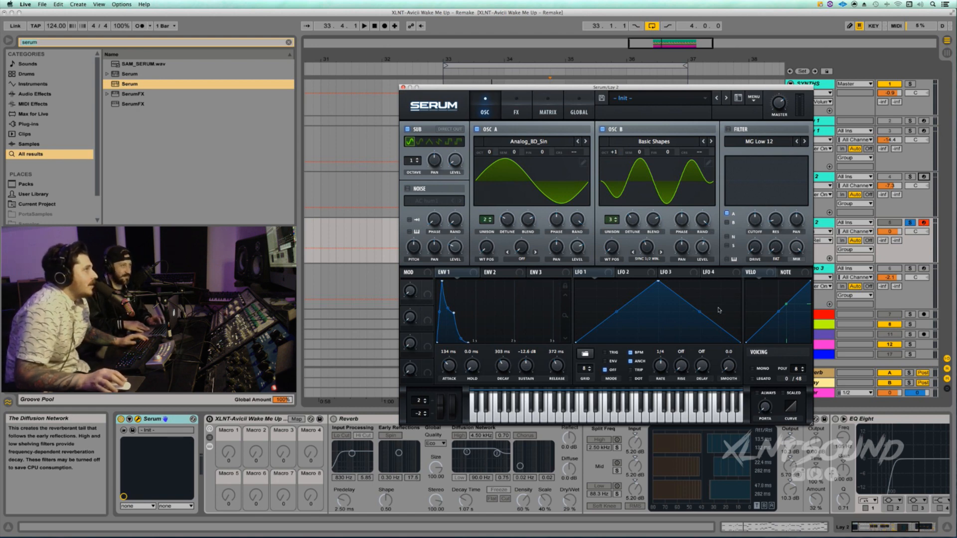
Enable the MG Low 12 filter and raise its cutoff to about 2500 Hz
left_click(729, 130)
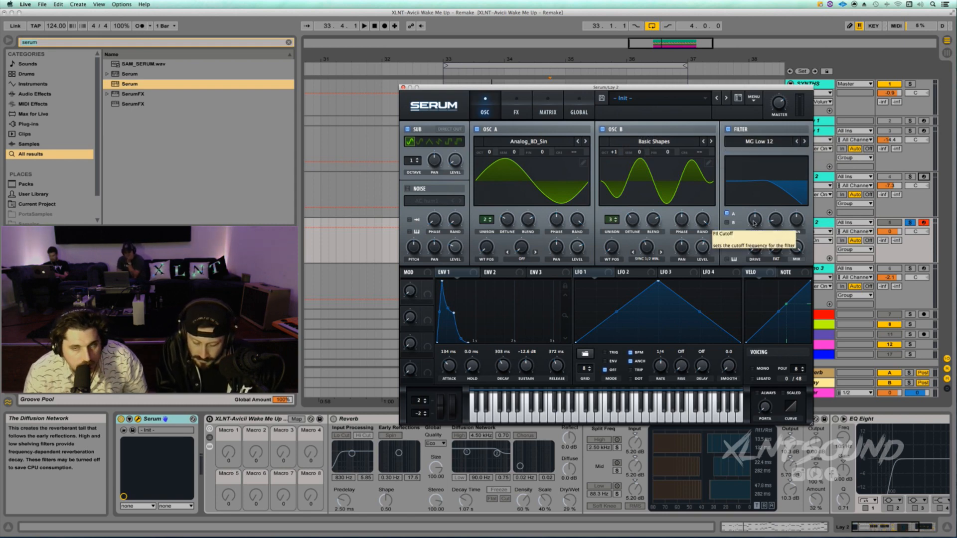
left_click_drag(753, 222, 755, 206)
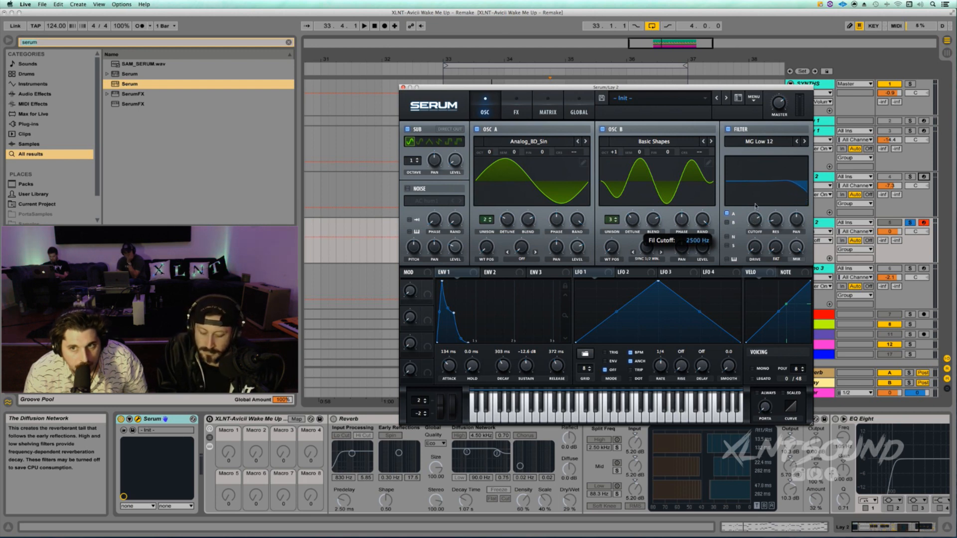
left_click_drag(755, 206, 756, 206)
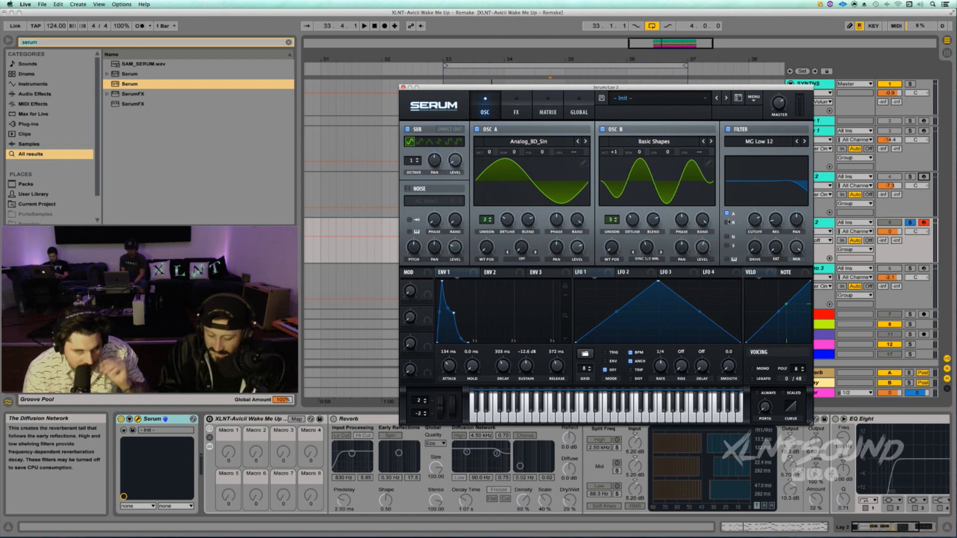
Route oscillator B and the sub oscillator through the filter and audition the layer
left_click(726, 223)
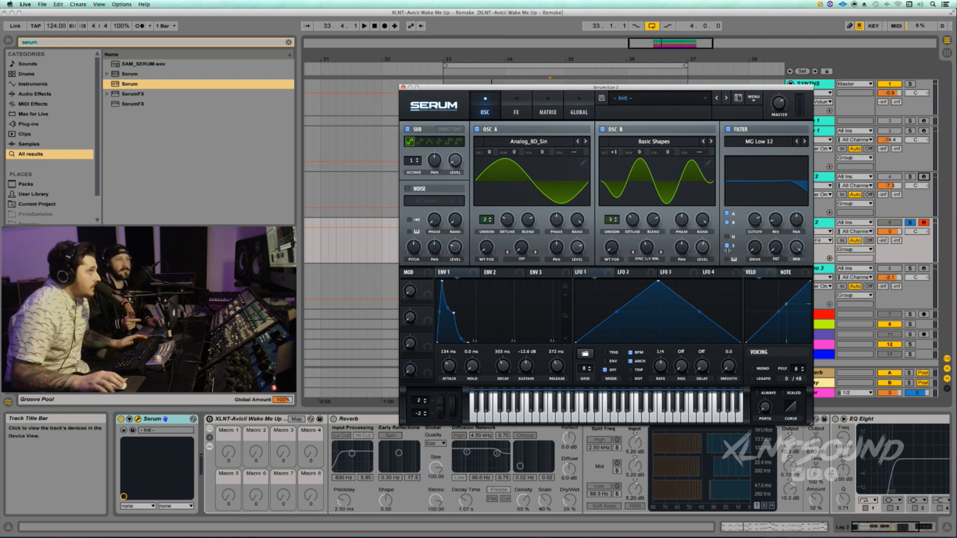
key("space")
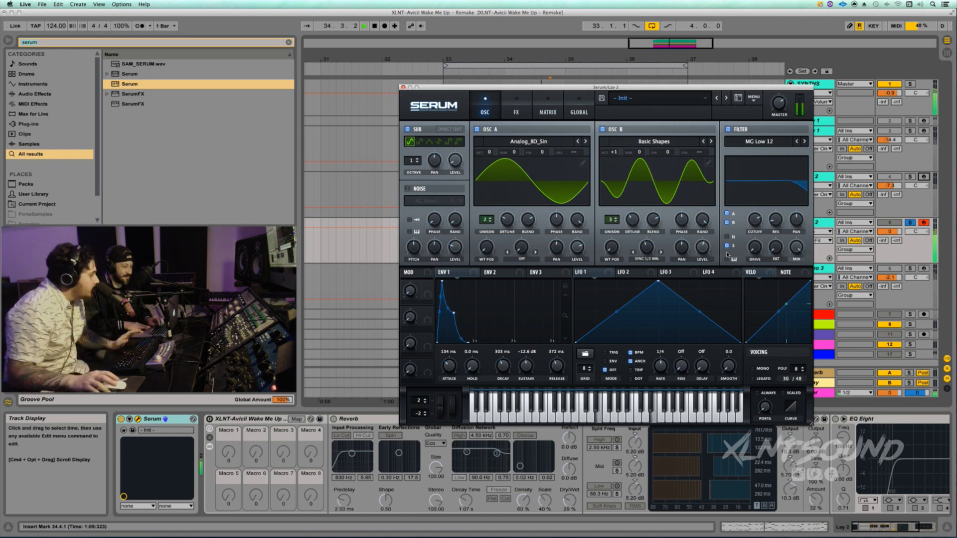
key("space")
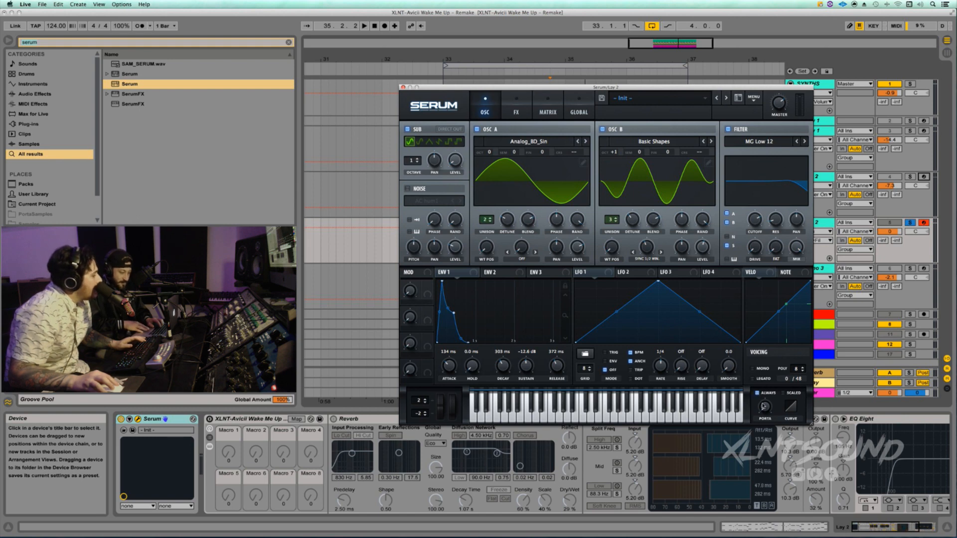
Set Serum's portamento time to 48 ms, then unsolo the Lay 2 track and audition it with the full mix
left_click(763, 409)
left_click_drag(764, 407, 762, 383)
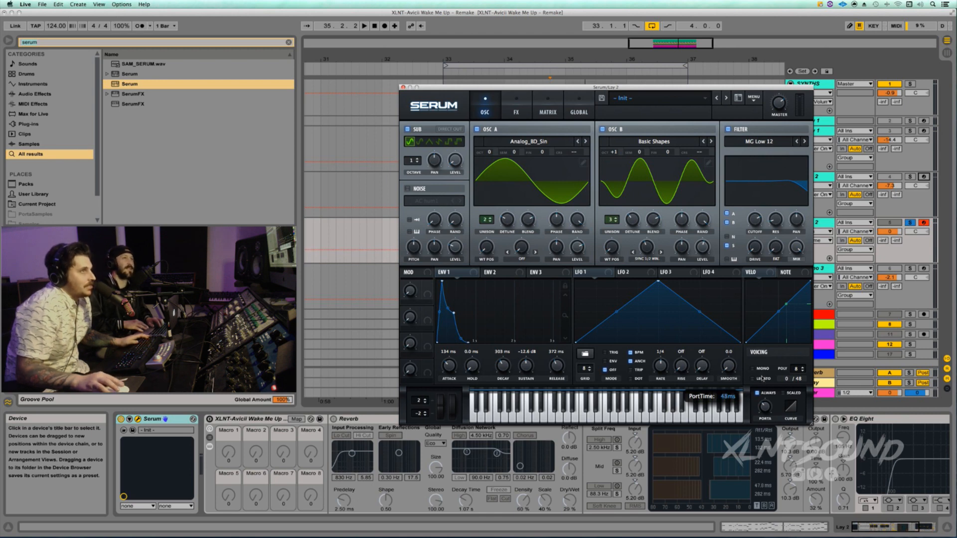
left_click(909, 223)
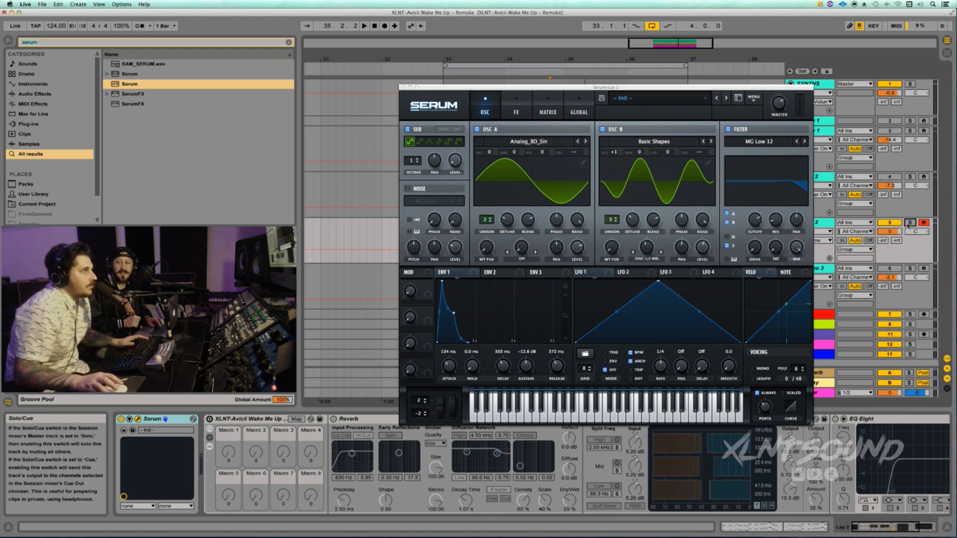
key("space")
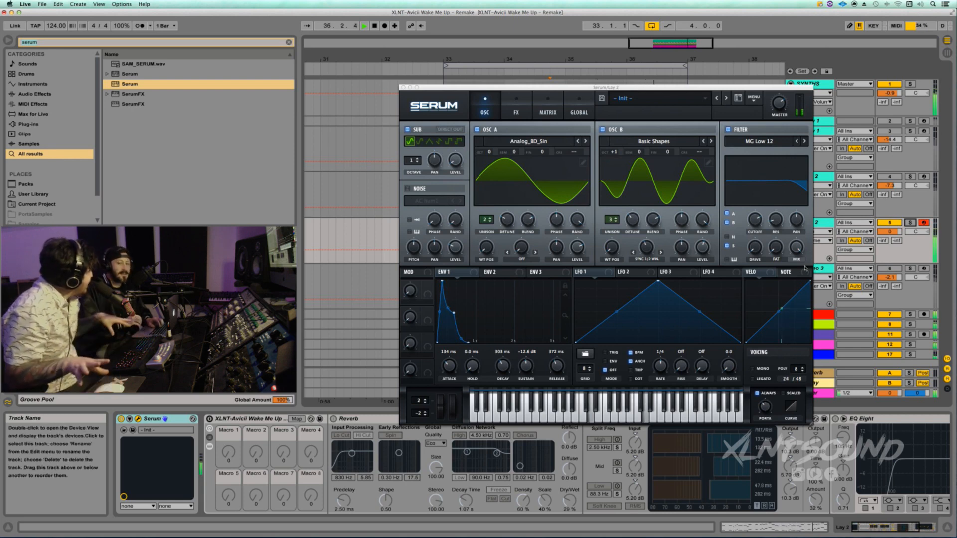
key("space")
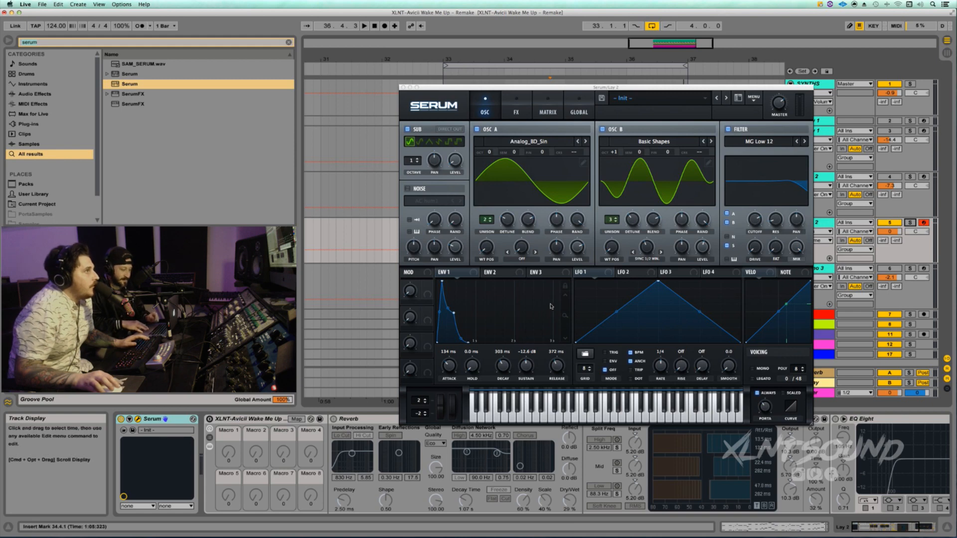
Move LFO 1's peak earlier, assign it in envelope mode to the filter cutoff and raise the modulation amount
left_click(658, 283)
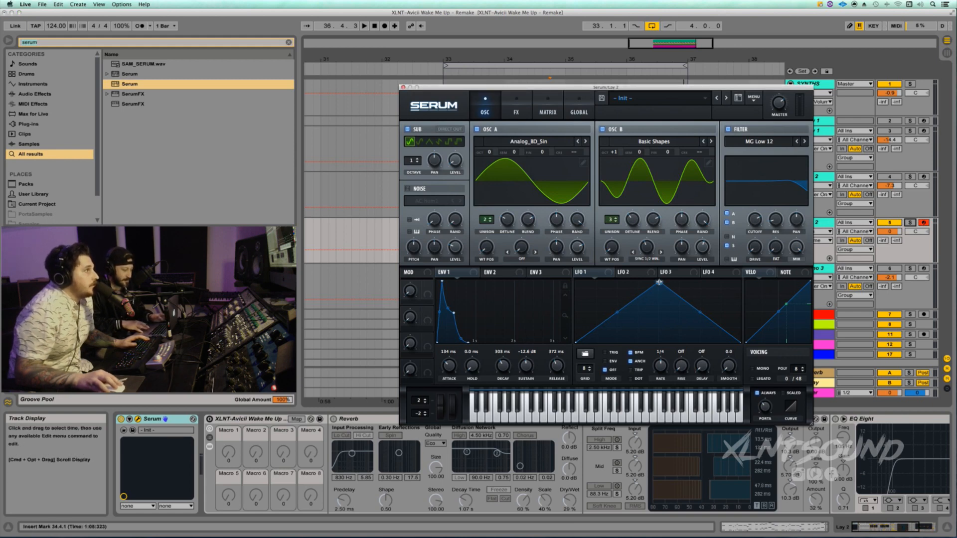
left_click_drag(659, 282, 759, 220)
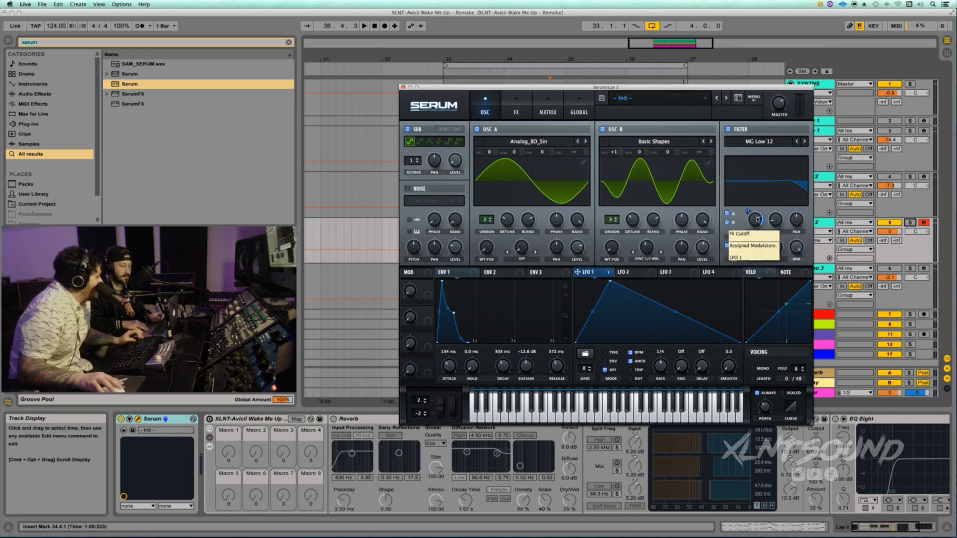
left_click(758, 220)
left_click(747, 213)
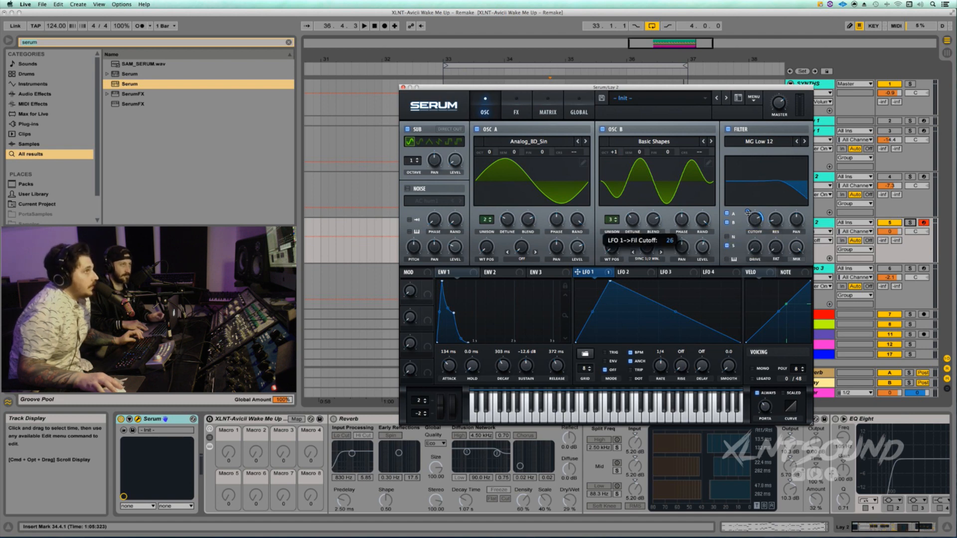
left_click_drag(747, 213, 748, 205)
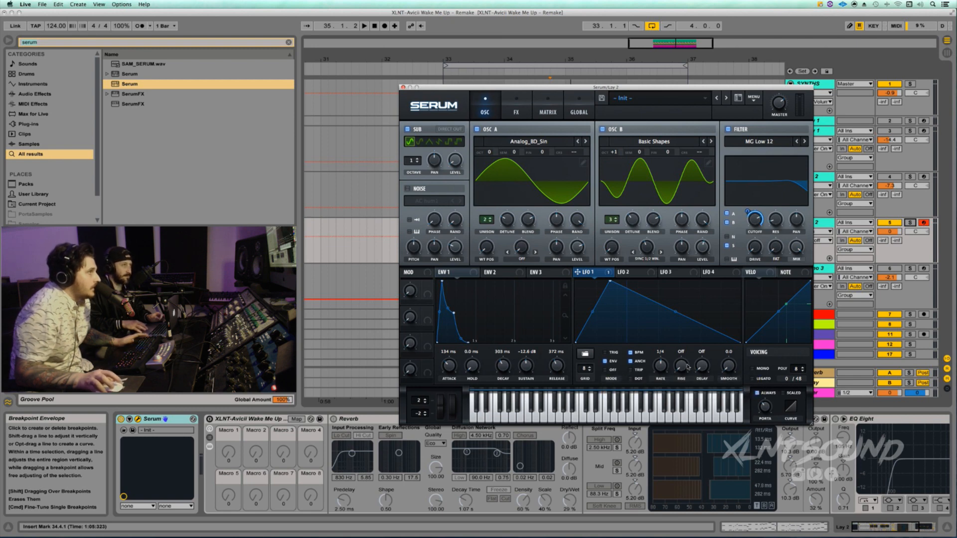
Slow LFO 1's rate to one bar and audition the filter movement
left_click_drag(660, 367, 661, 373)
key("space")
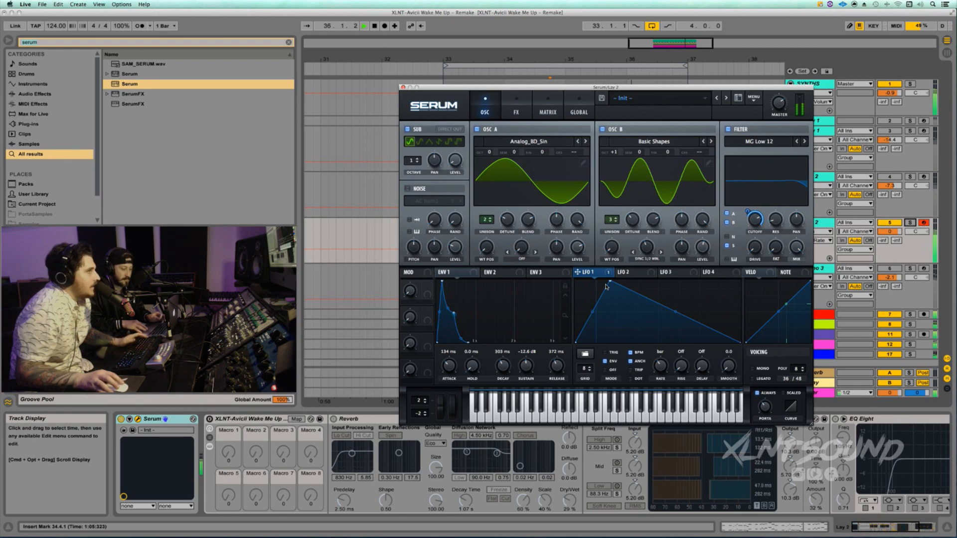
key("space")
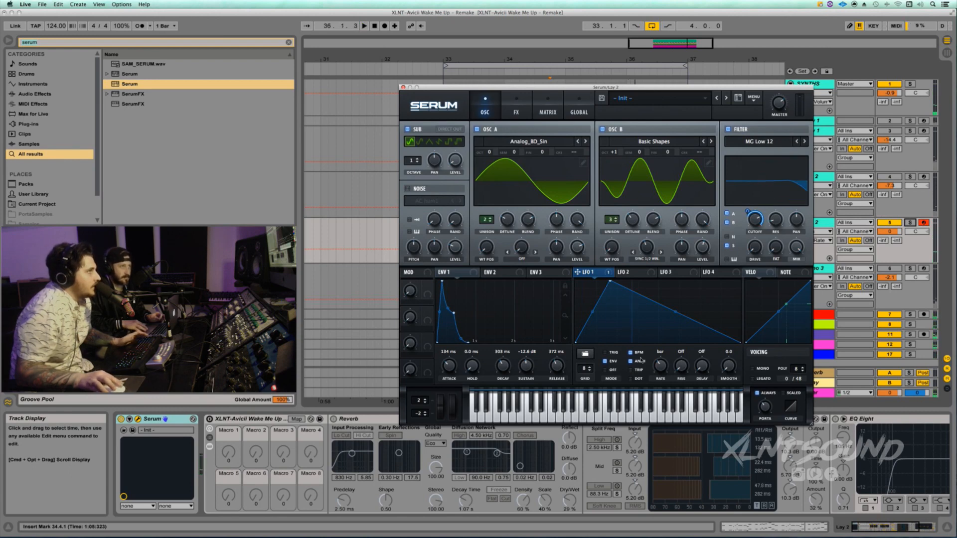
Try a faster 1/8 rate for LFO 1 and audition it
left_click_drag(660, 366, 663, 356)
key("space")
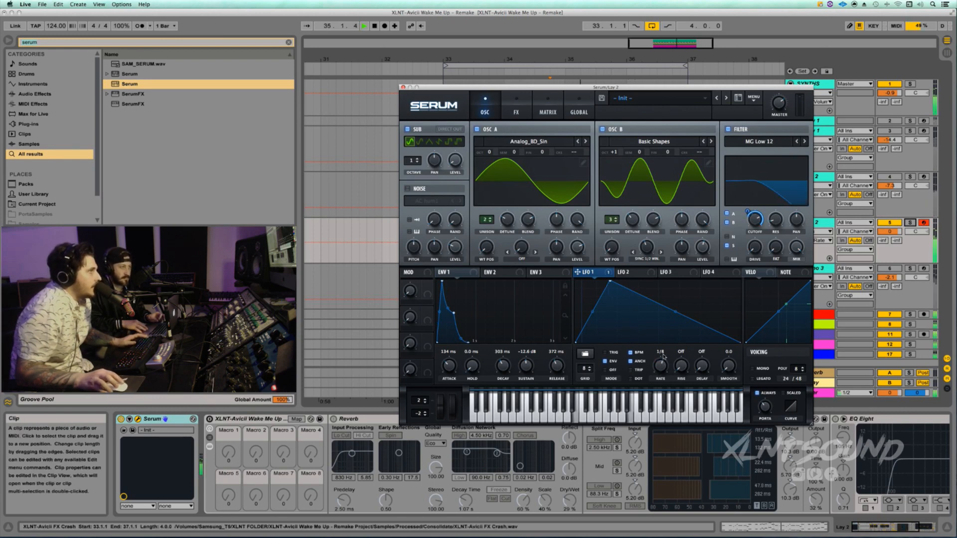
key("space")
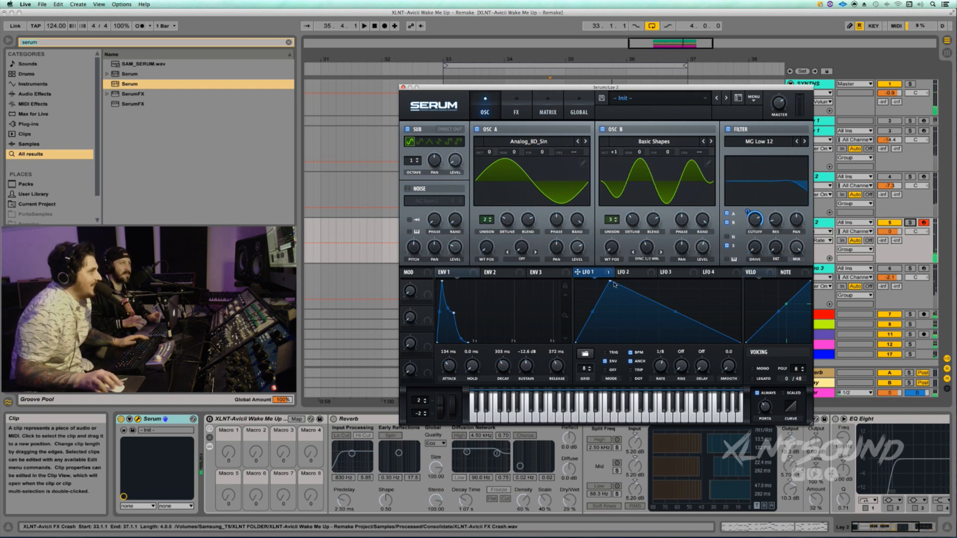
Reshape LFO 1 into a descending ramp starting at full level, set its rate to one bar and audition the layer
left_click_drag(611, 284, 575, 282)
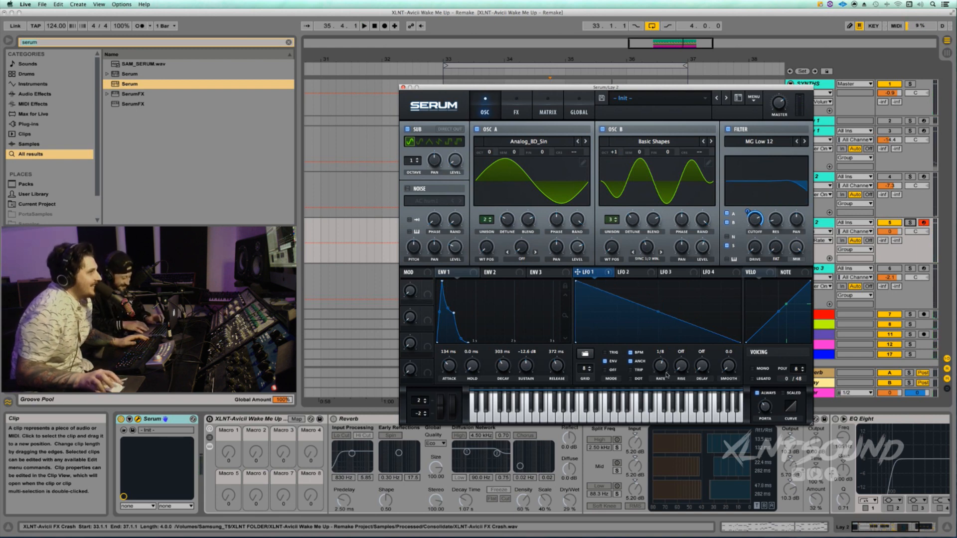
left_click_drag(659, 369, 661, 382)
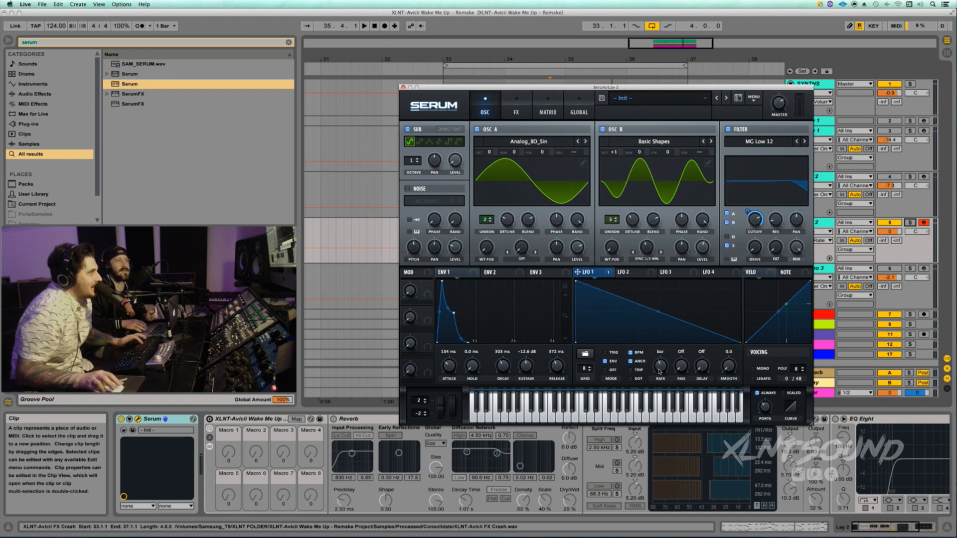
key("space")
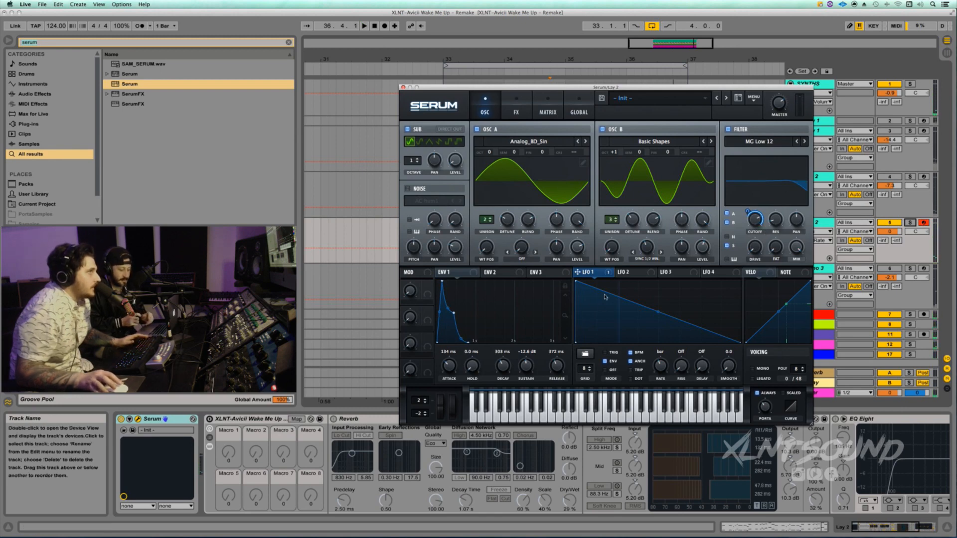
key("space")
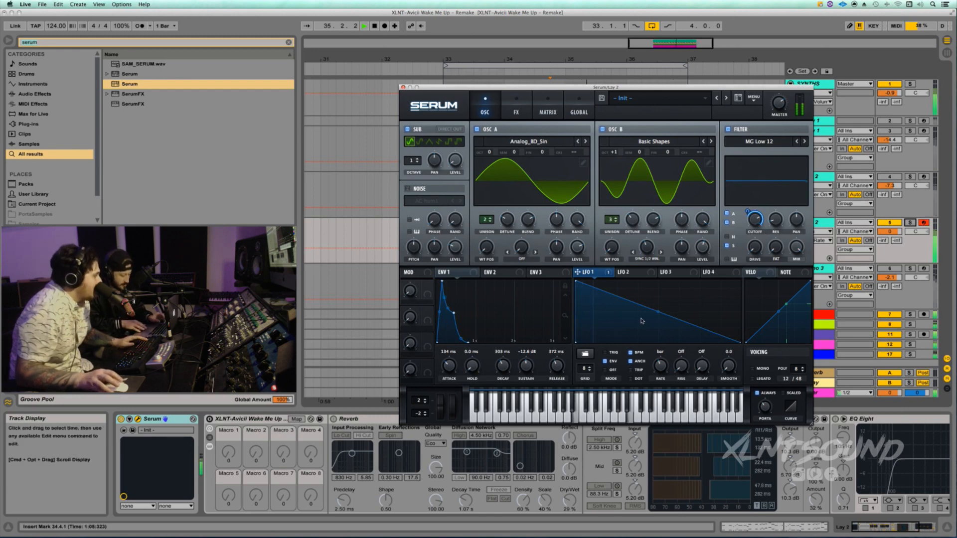
key("space")
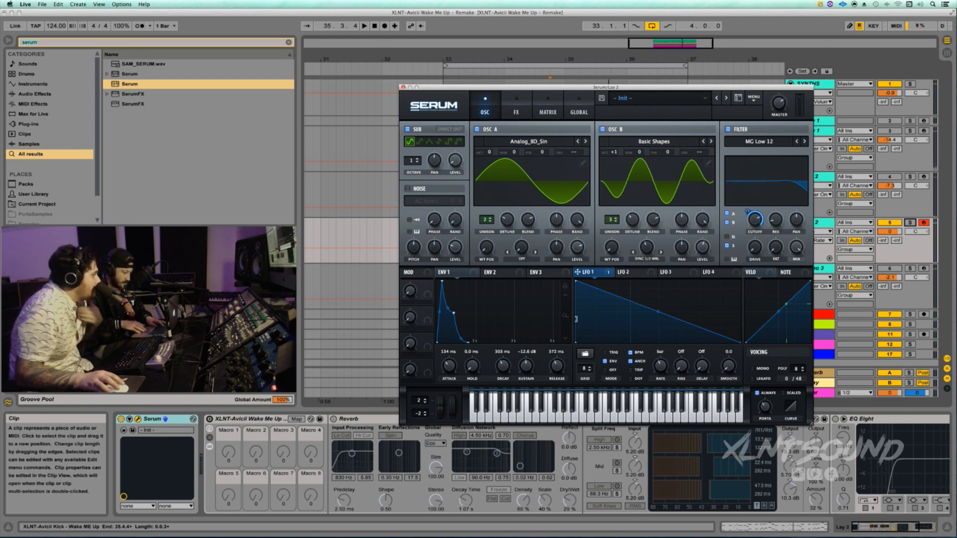
Flatten LFO 2 into a horizontal line at mid level, in envelope mode with a one-bar rate
left_click(635, 275)
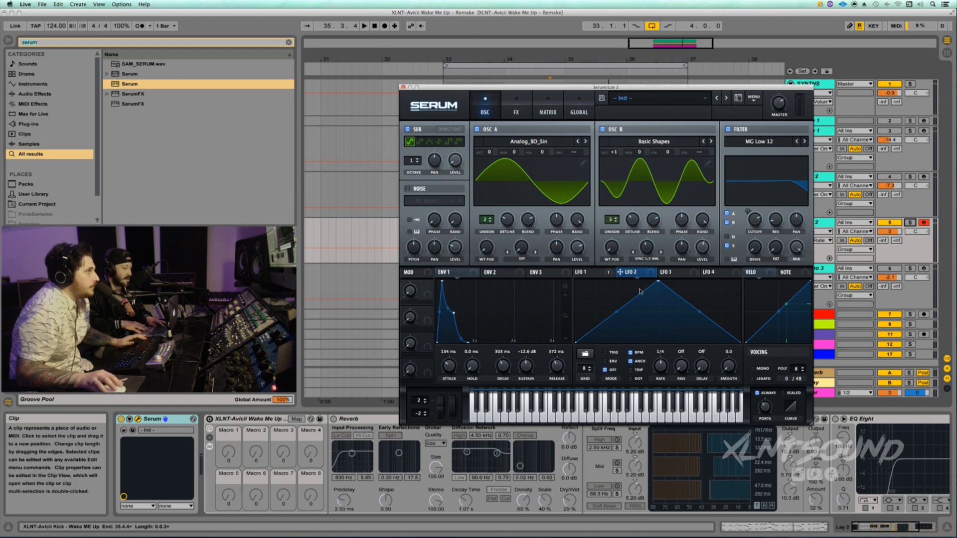
left_click_drag(656, 287, 660, 311)
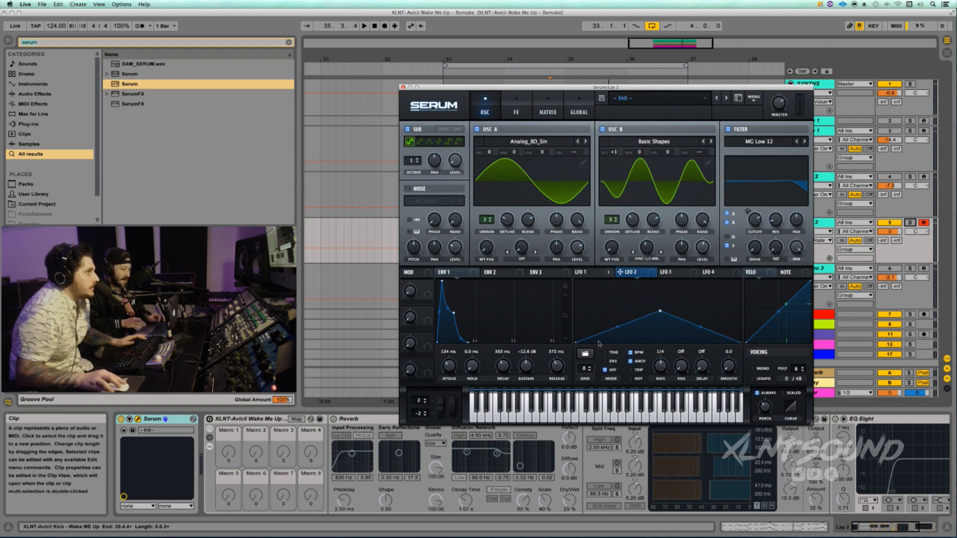
left_click_drag(576, 343, 567, 311)
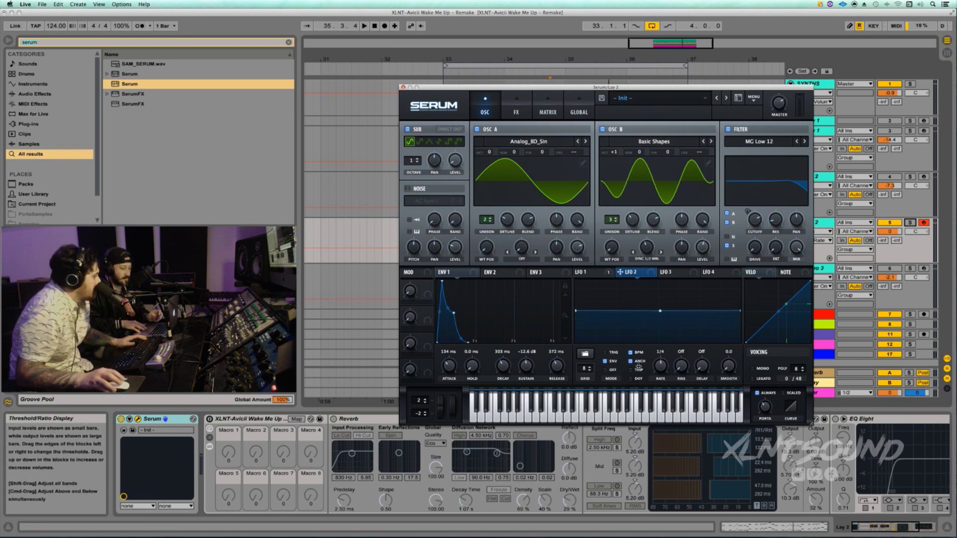
left_click_drag(659, 366, 653, 381)
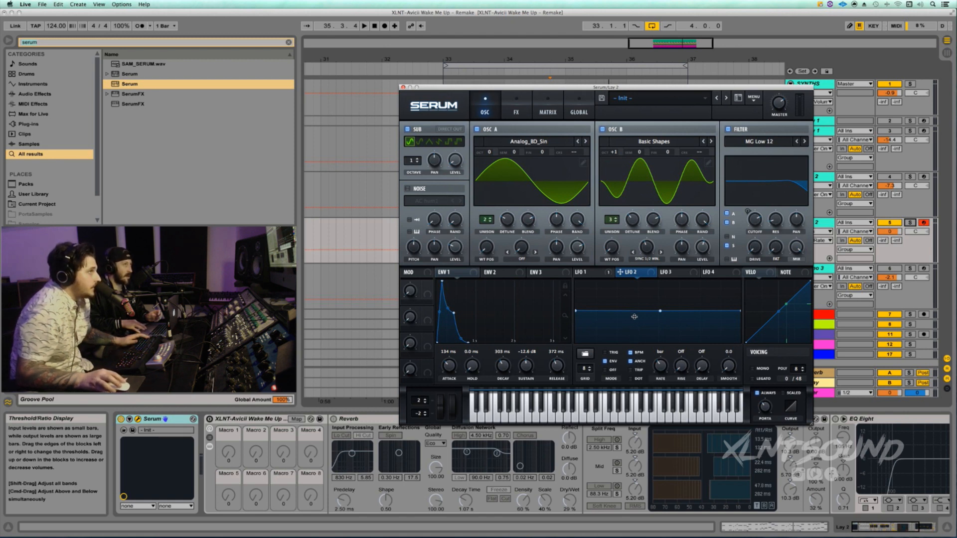
Assign LFO 2 to the filter cutoff and audition the combined modulation
left_click(597, 274)
left_click_drag(650, 274, 755, 221)
key("space")
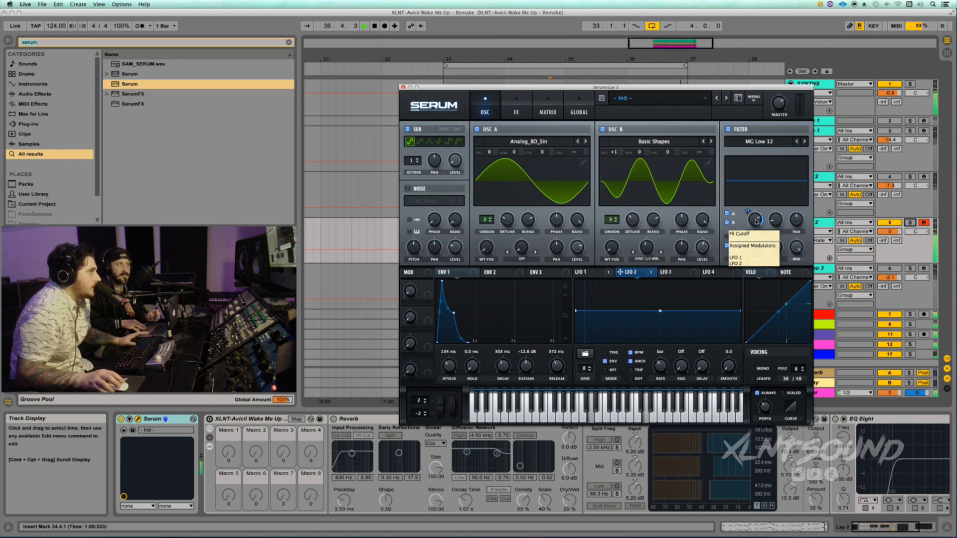
Assign LFO 3 to oscillator B's fine tuning, turn off its BPM sync and audition the result
left_click(675, 272)
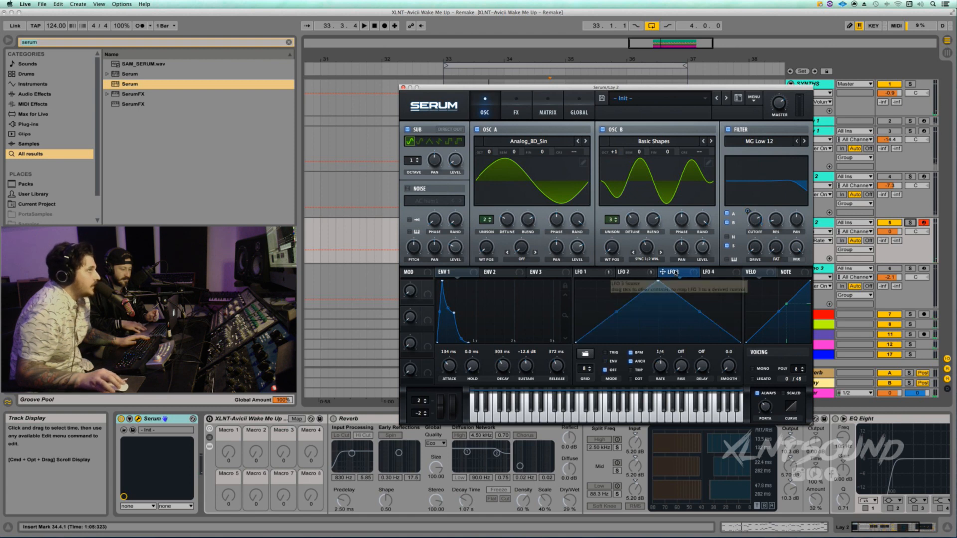
left_click_drag(695, 273, 673, 215)
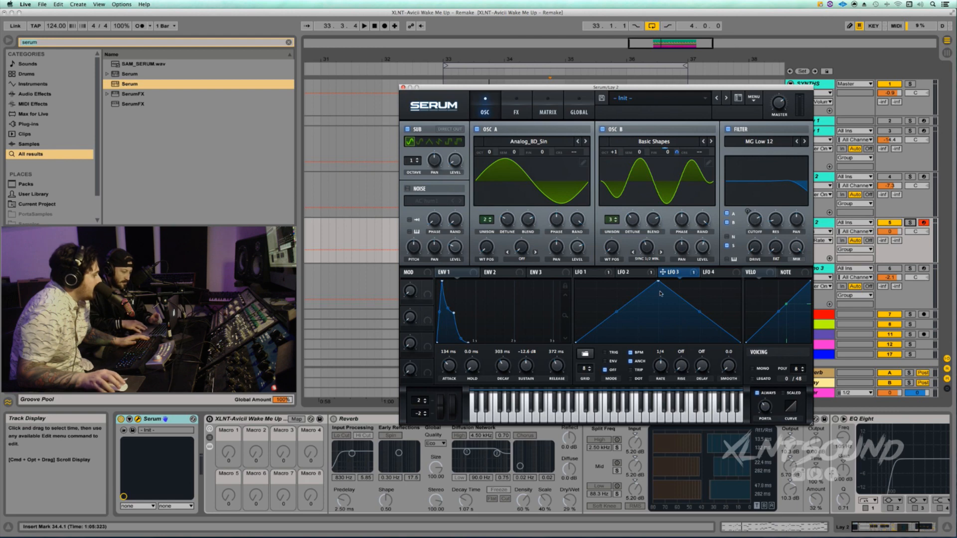
left_click(630, 353)
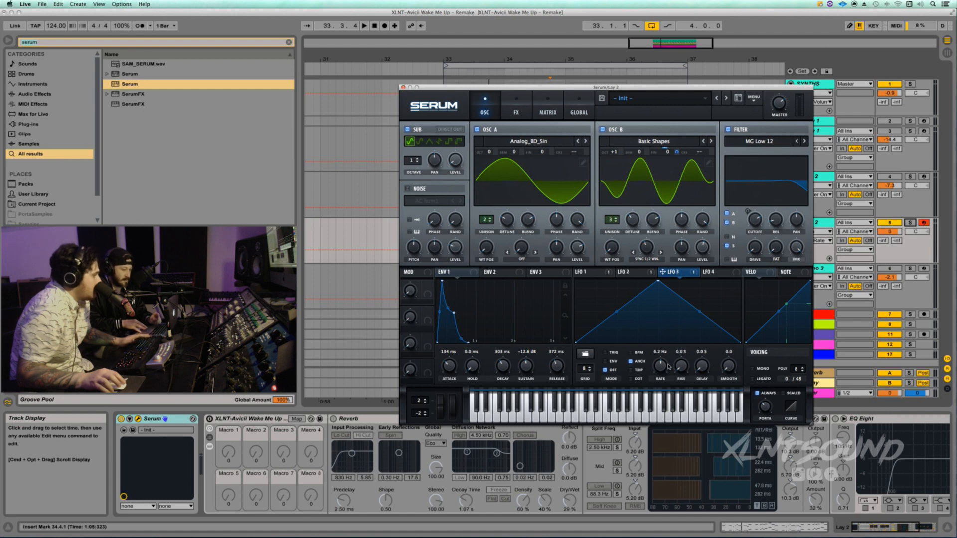
key("space")
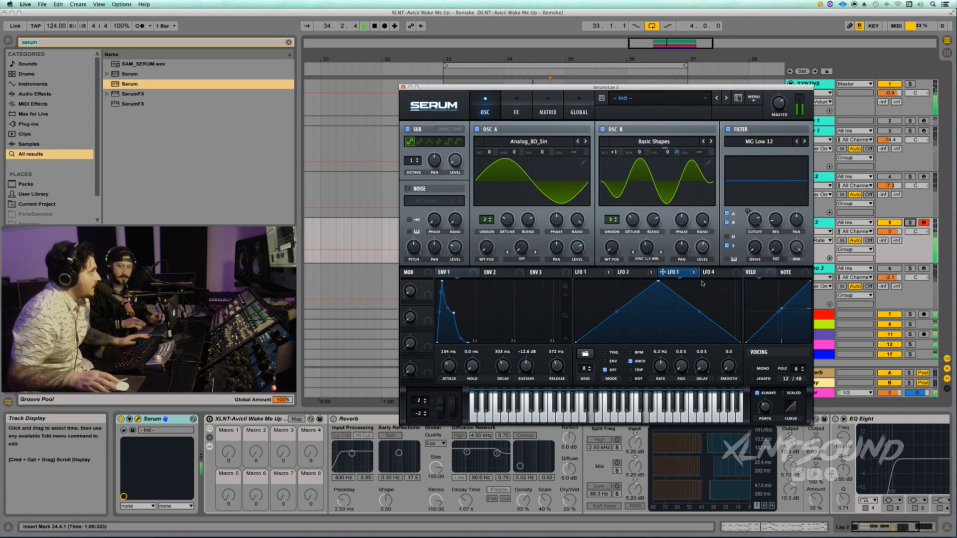
key("space")
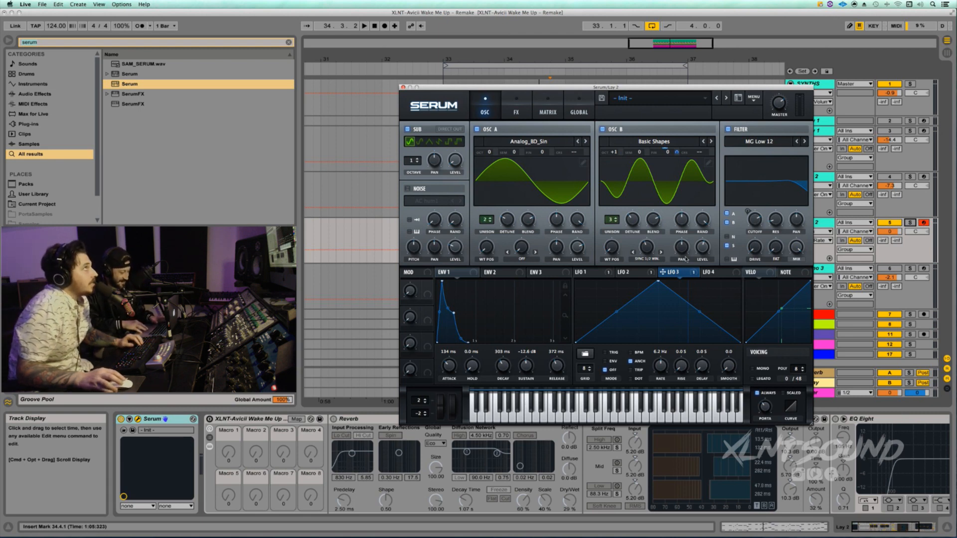
Enable the compressor effect in multiband mode, raise its gain and lower its mix to 36
left_click(516, 108)
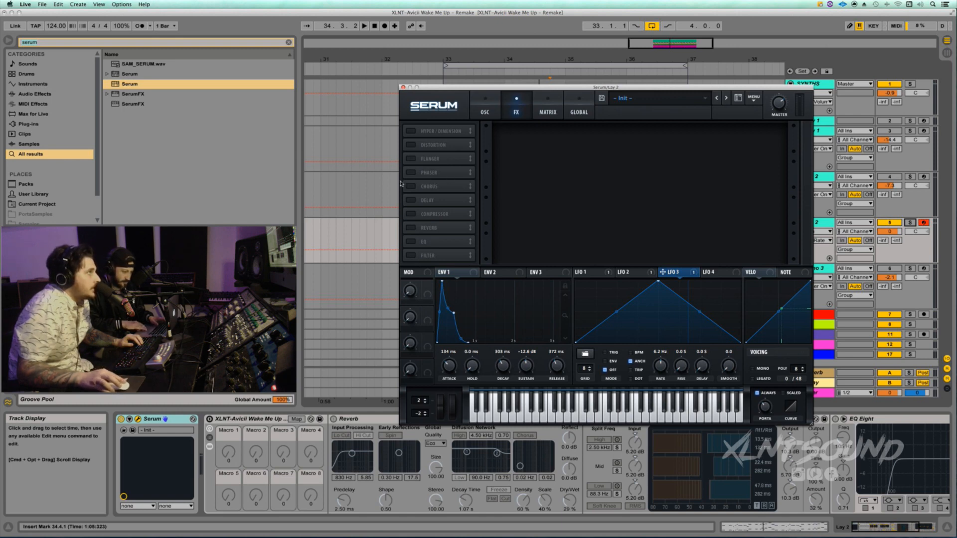
left_click(407, 214)
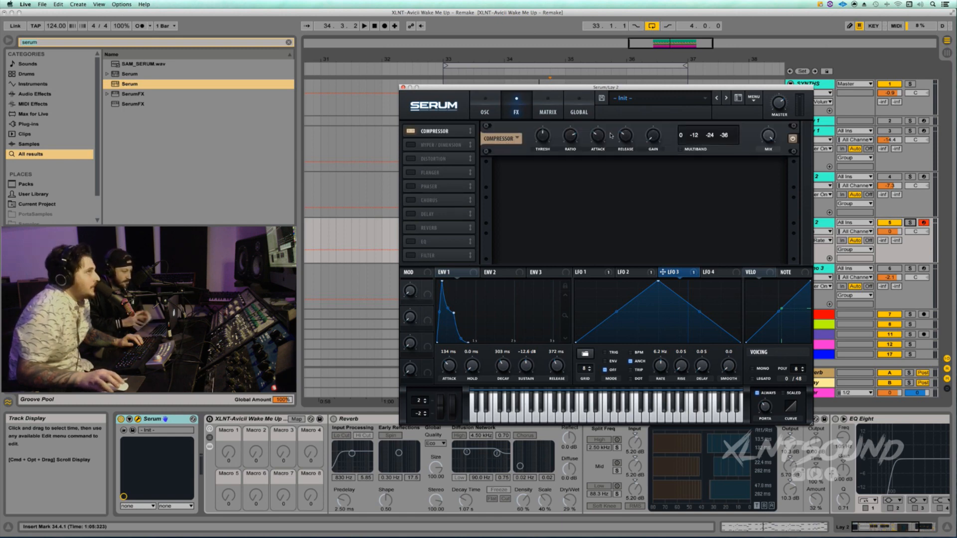
left_click(680, 149)
left_click_drag(657, 140, 658, 128)
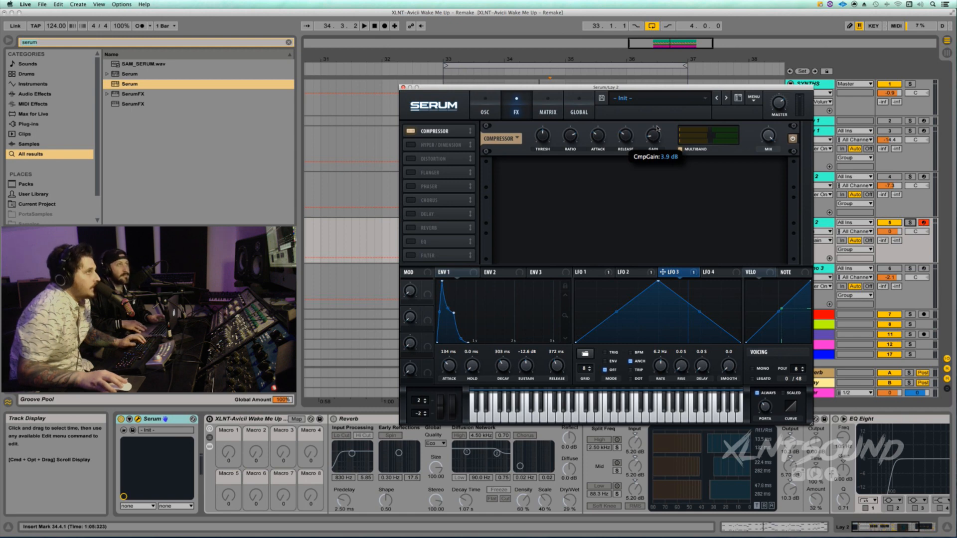
left_click_drag(657, 129, 657, 114)
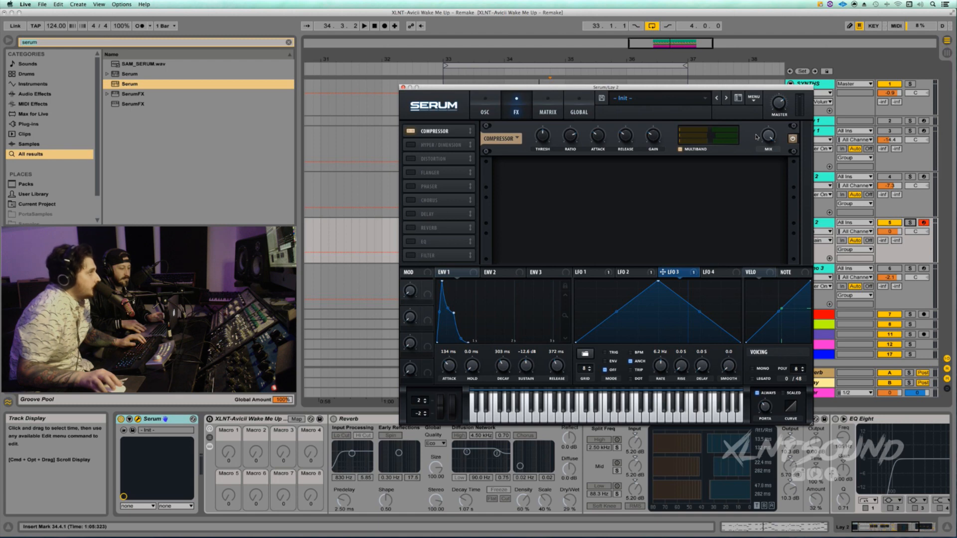
left_click_drag(764, 138, 769, 192)
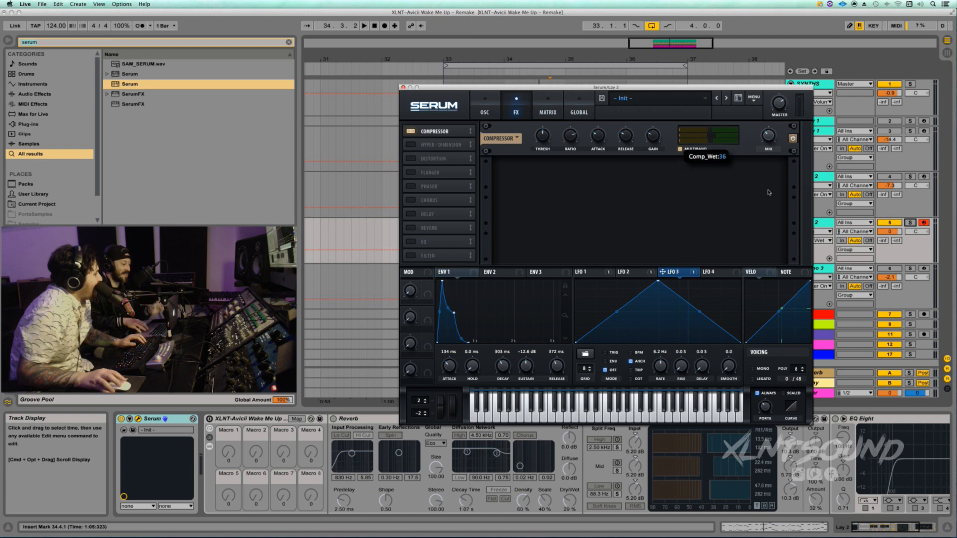
Set the compressor's threshold to -14.2 dB and its ratio to 3:1
left_click(542, 137)
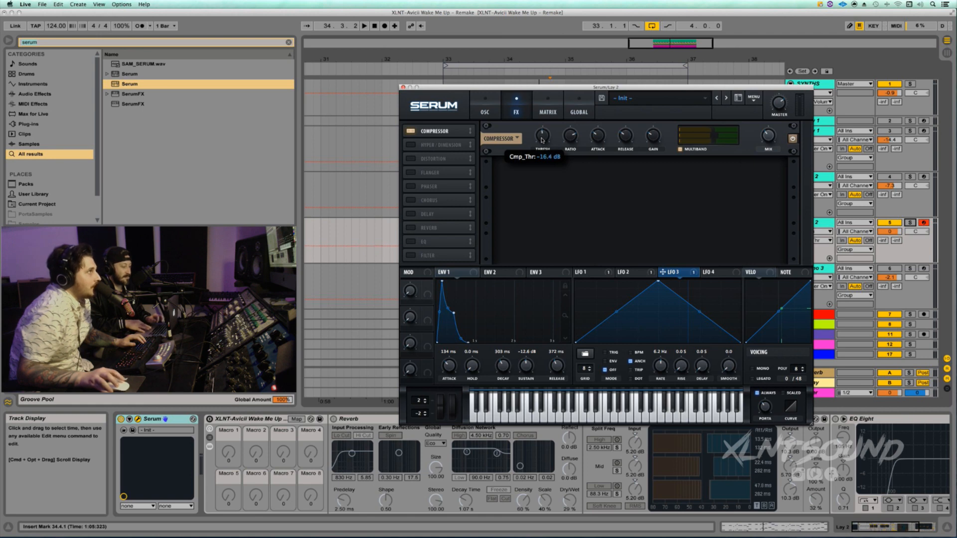
left_click_drag(542, 141, 541, 140)
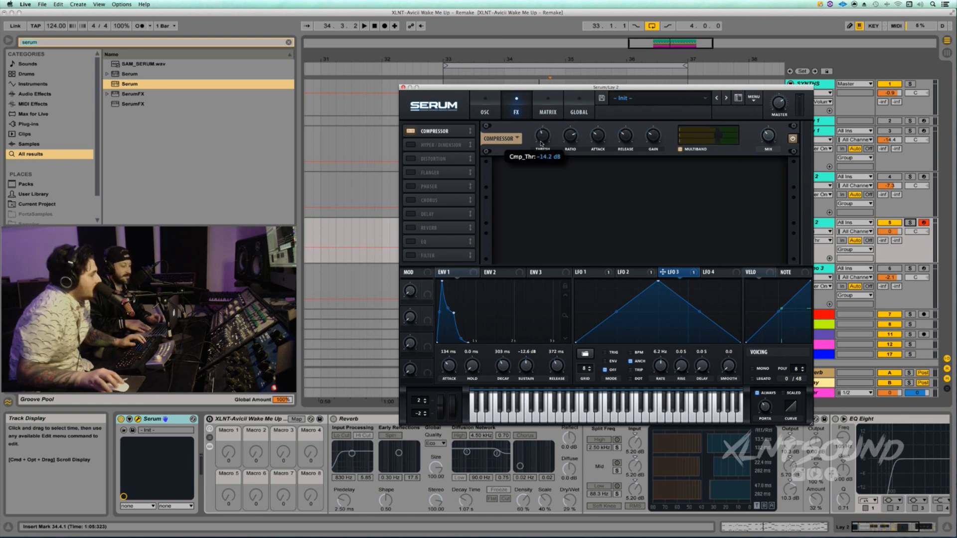
left_click(567, 139)
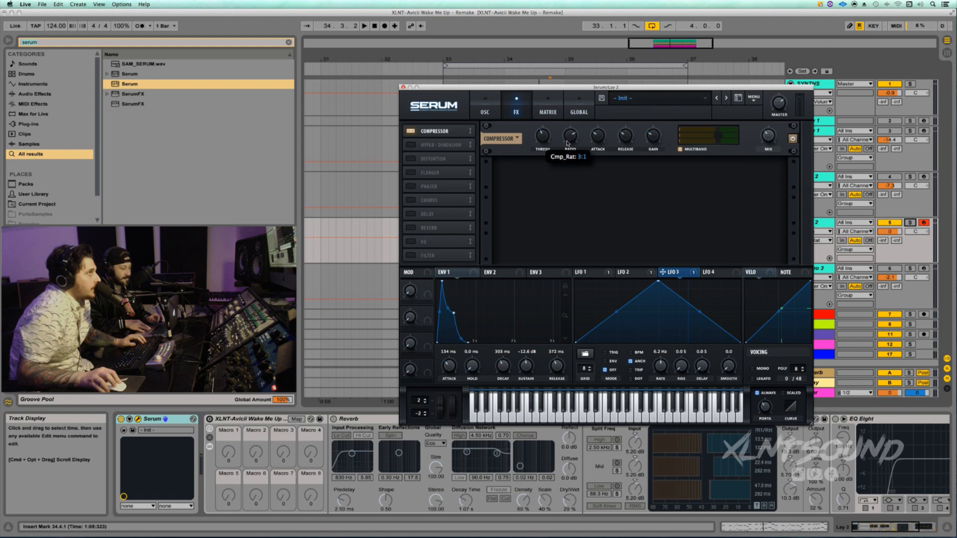
Set the compressor's attack to 28.6 ms and audition the compressed patch
left_click_drag(567, 143, 563, 167)
left_click(596, 136)
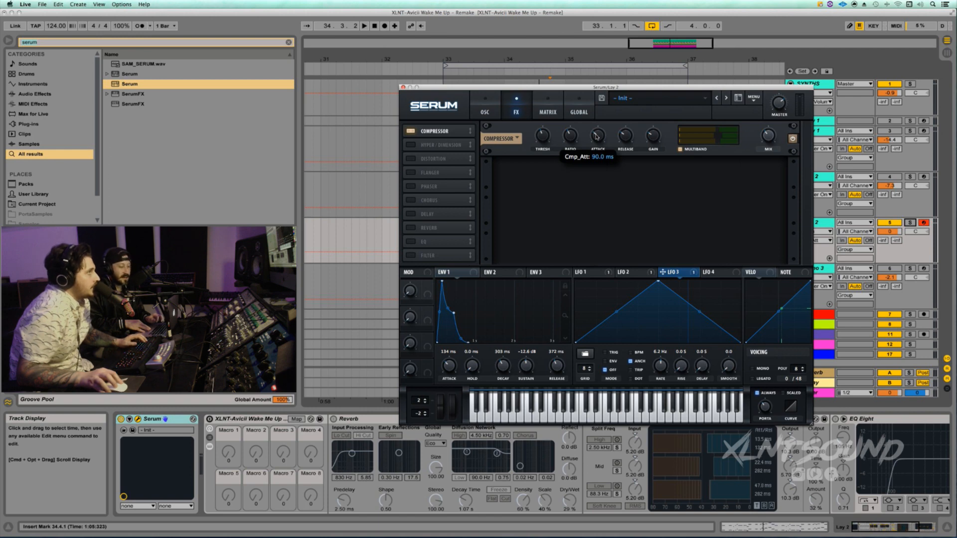
left_click_drag(596, 138, 594, 145)
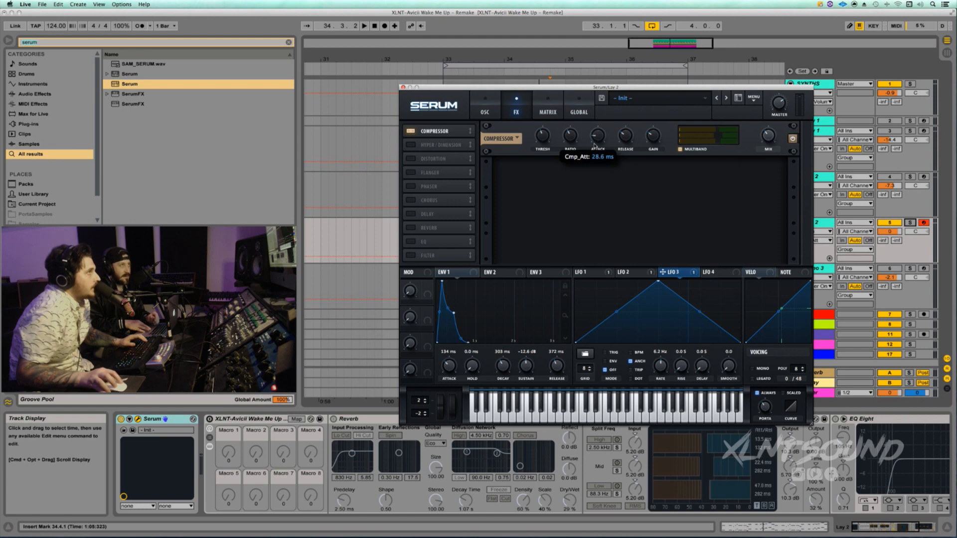
left_click(625, 142)
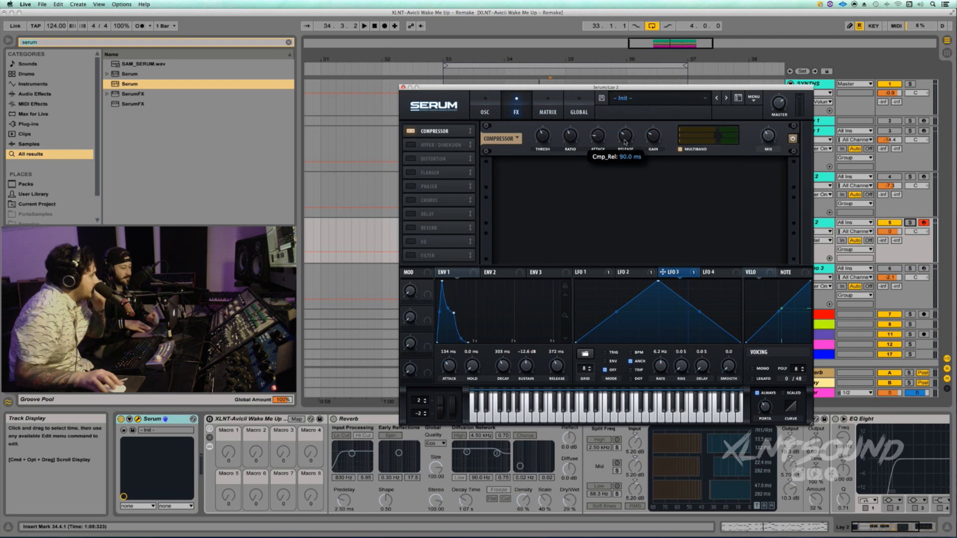
left_click(651, 136)
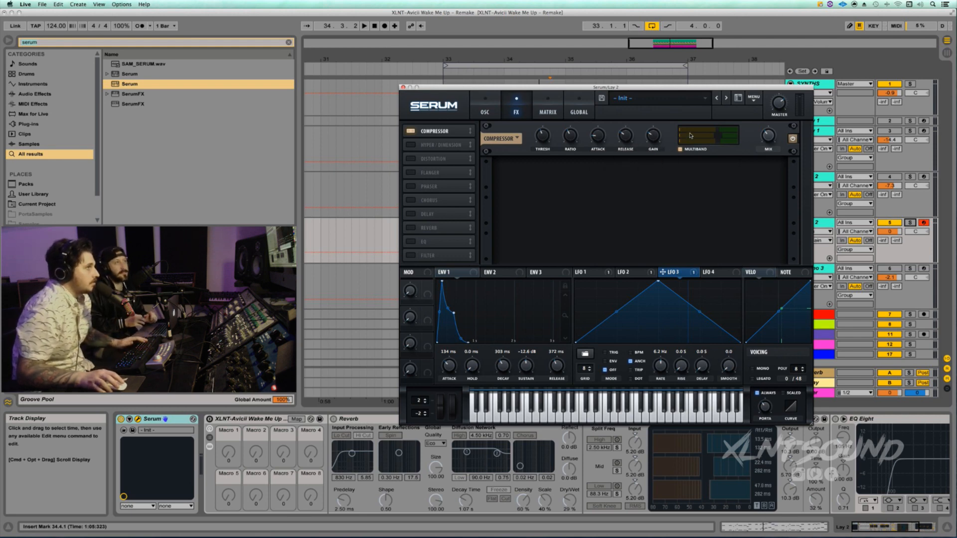
key("space")
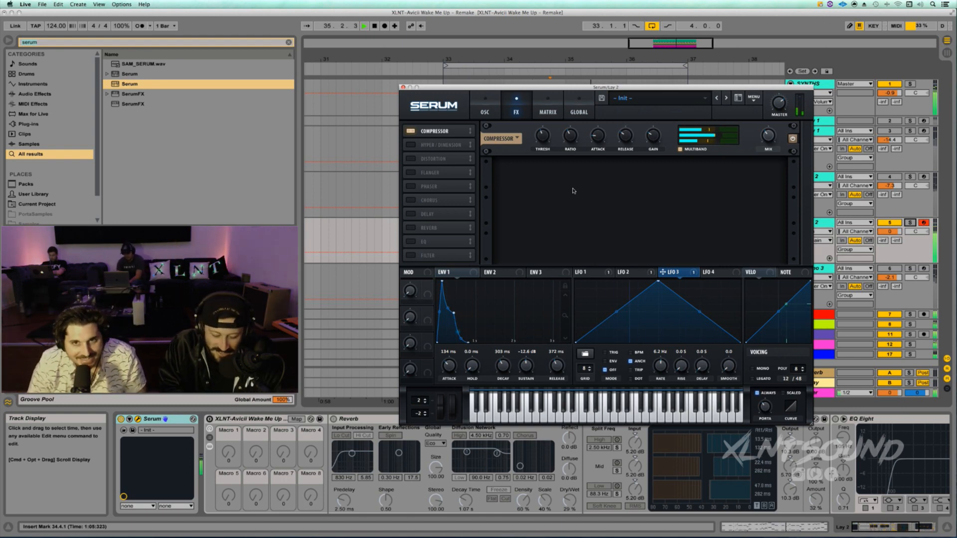
key("space")
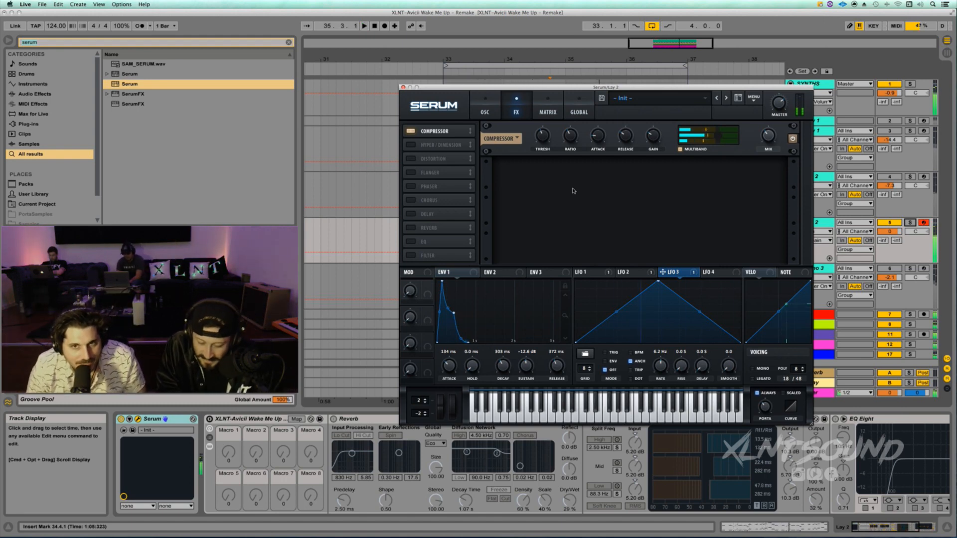
Enable the Hyper/Dimension effect, setting Hyper's rate to 40%, raising its detune and setting its unison to 7
left_click(411, 145)
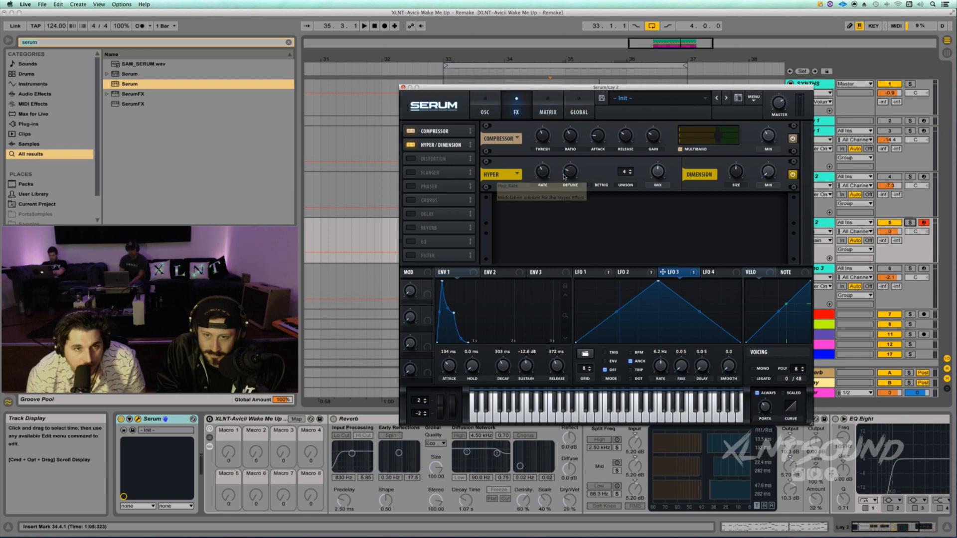
left_click_drag(543, 175, 541, 173)
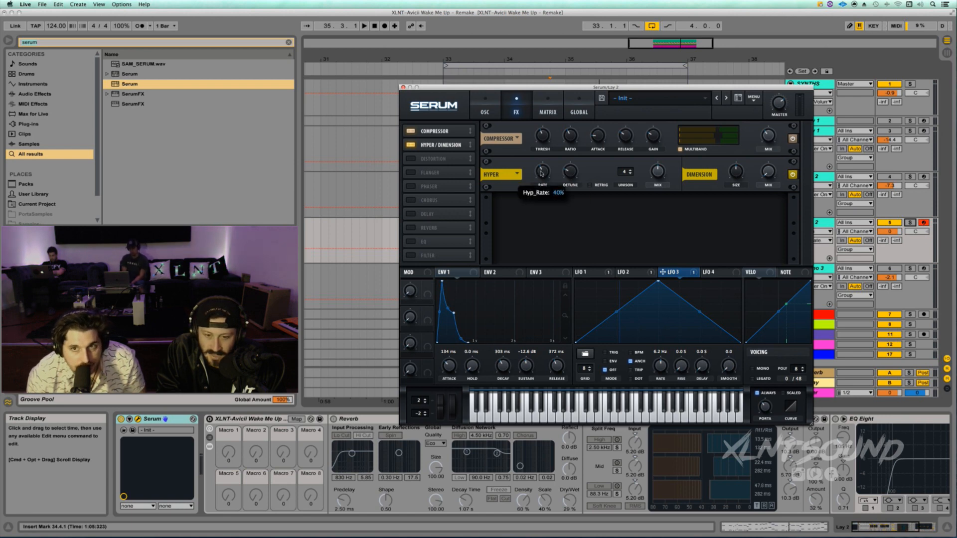
left_click(568, 173)
left_click_drag(569, 172, 572, 137)
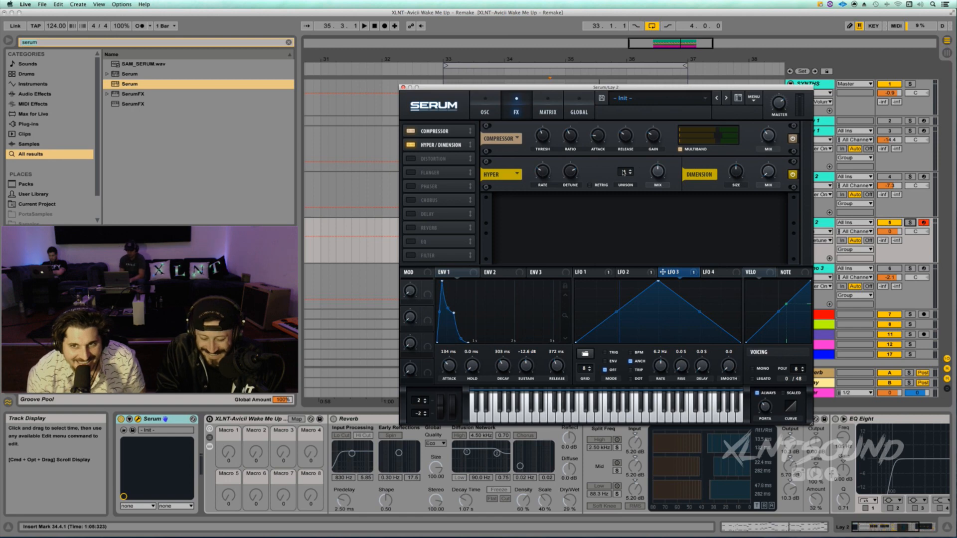
left_click_drag(624, 171, 625, 146)
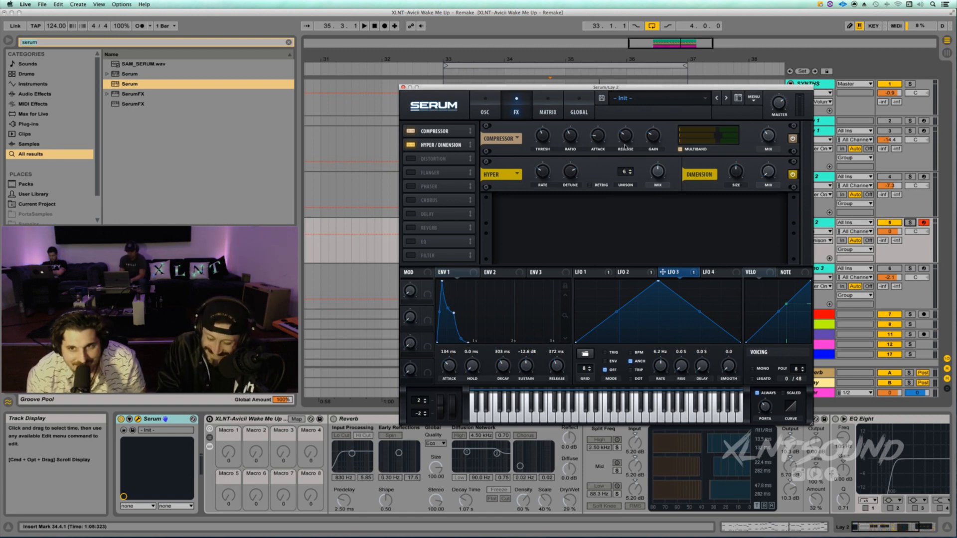
left_click_drag(622, 180, 624, 155)
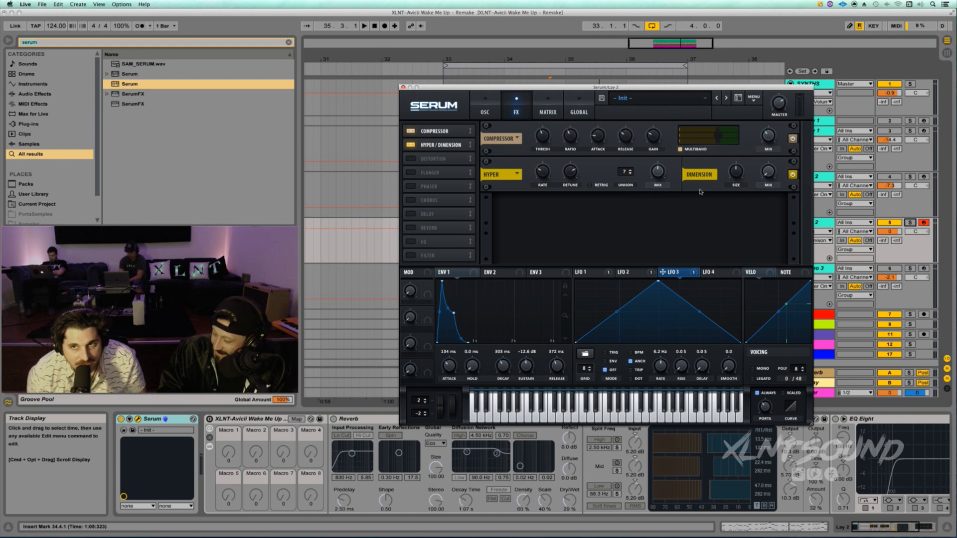
Set Hyper's mix to 27% and Dimension's size to 31%, leaving Dimension's mix at 0%, and audition the patch
left_click(657, 171)
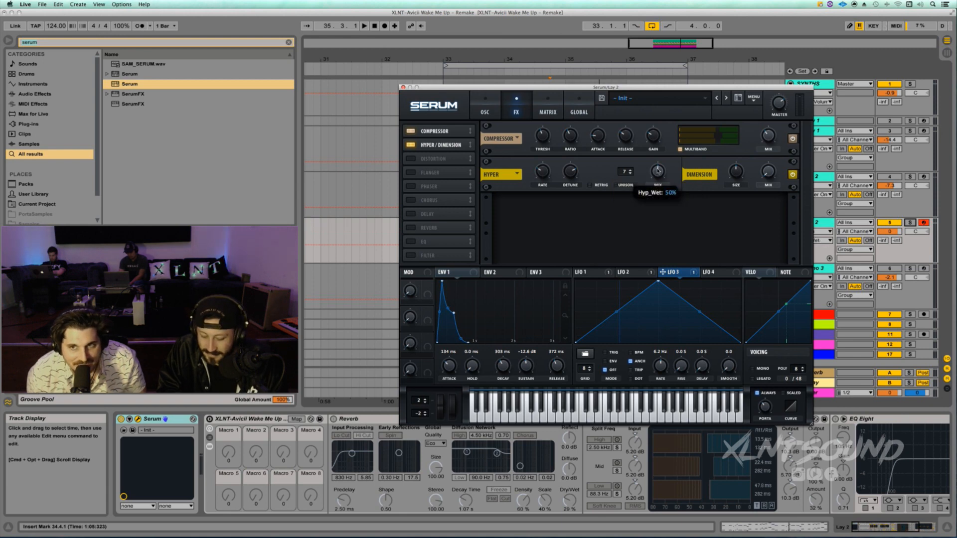
left_click_drag(658, 171, 655, 189)
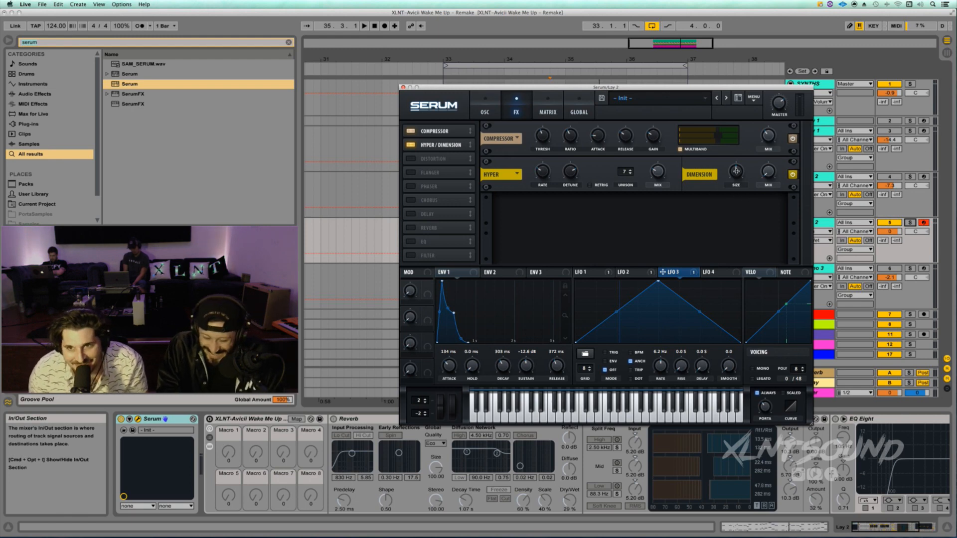
mouse_move(664, 174)
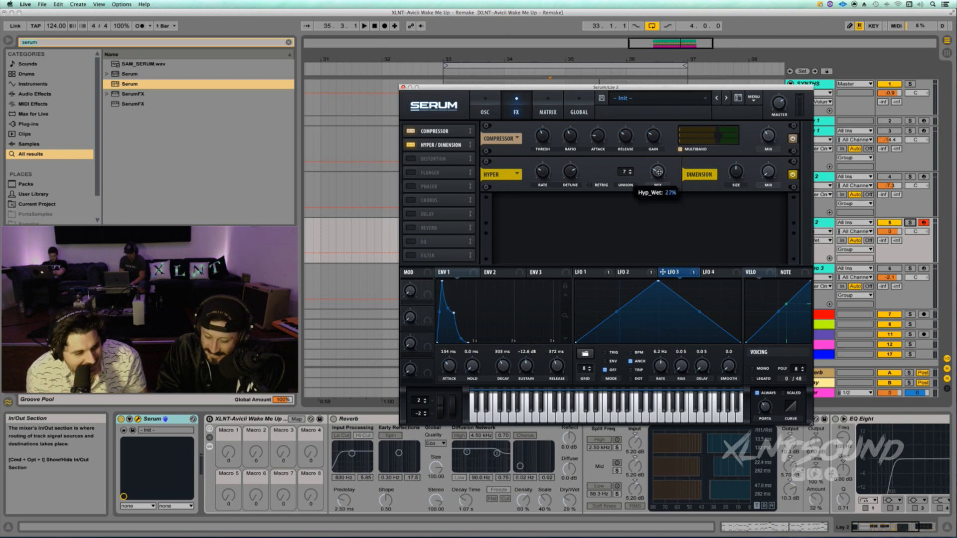
mouse_move(737, 172)
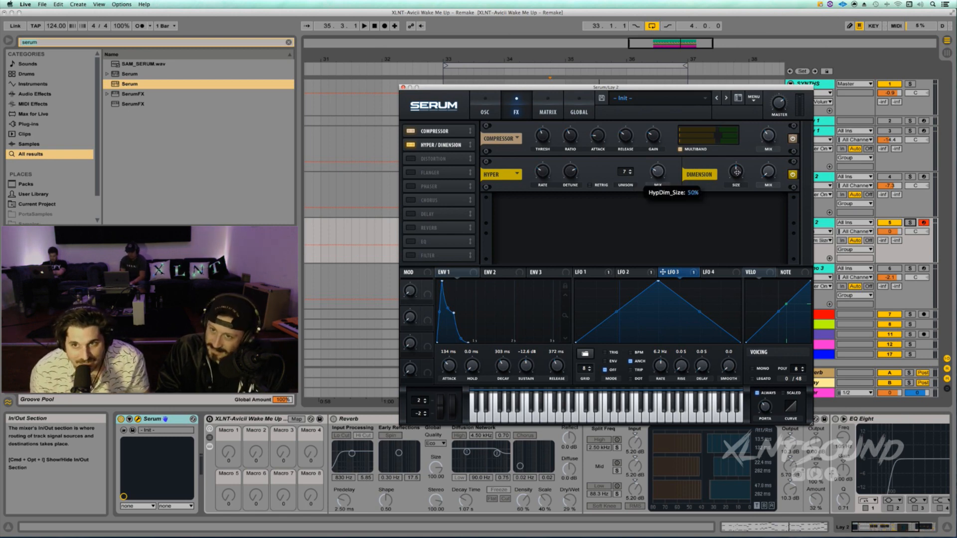
left_click_drag(737, 172, 735, 185)
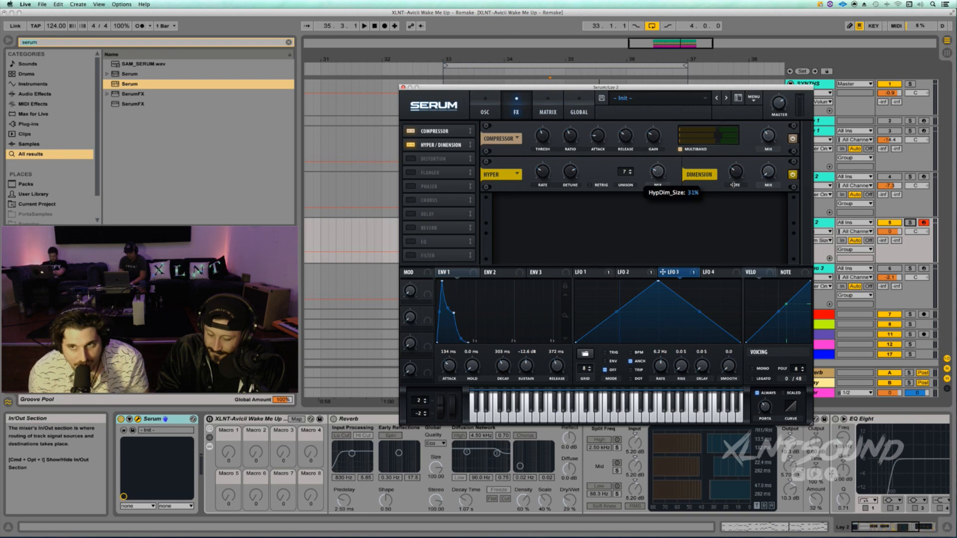
left_click(769, 173)
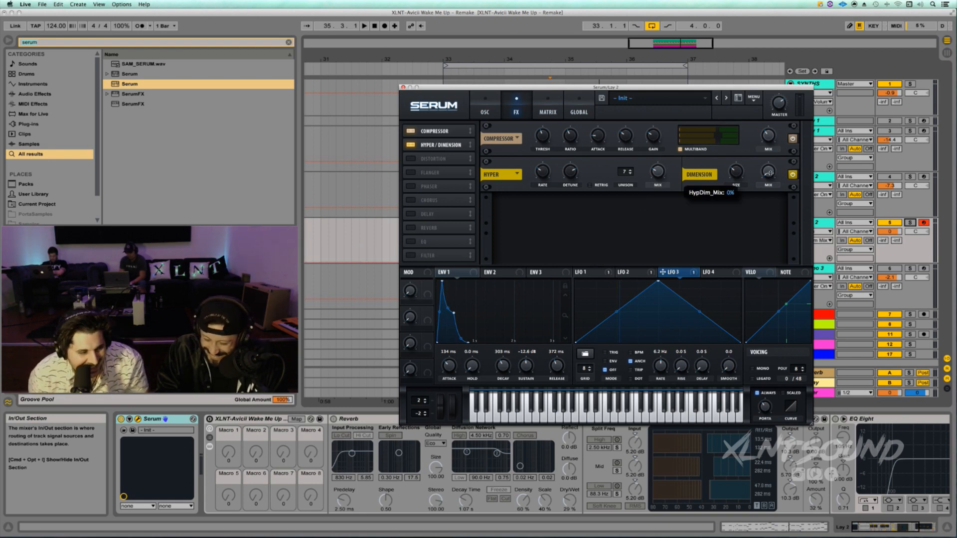
key("space")
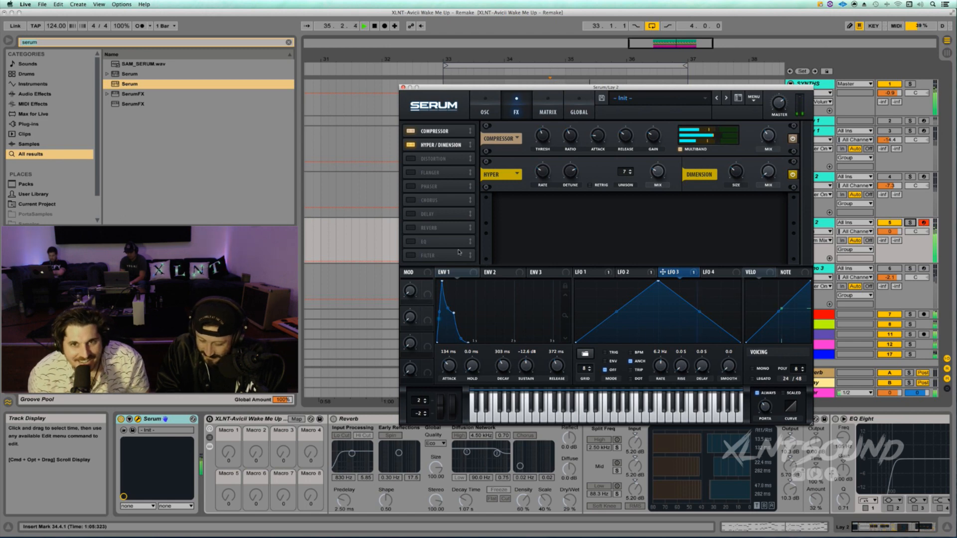
key("space")
Enable the Chorus directly after Hyper/Dimension, lower both of its delays and set its depth to 3.7 ms
left_click(410, 200)
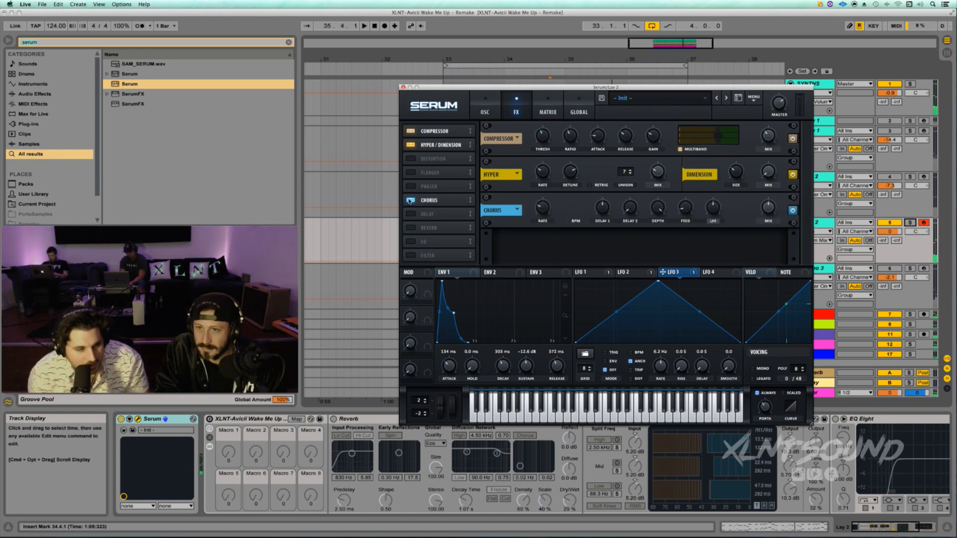
left_click_drag(410, 200, 411, 159)
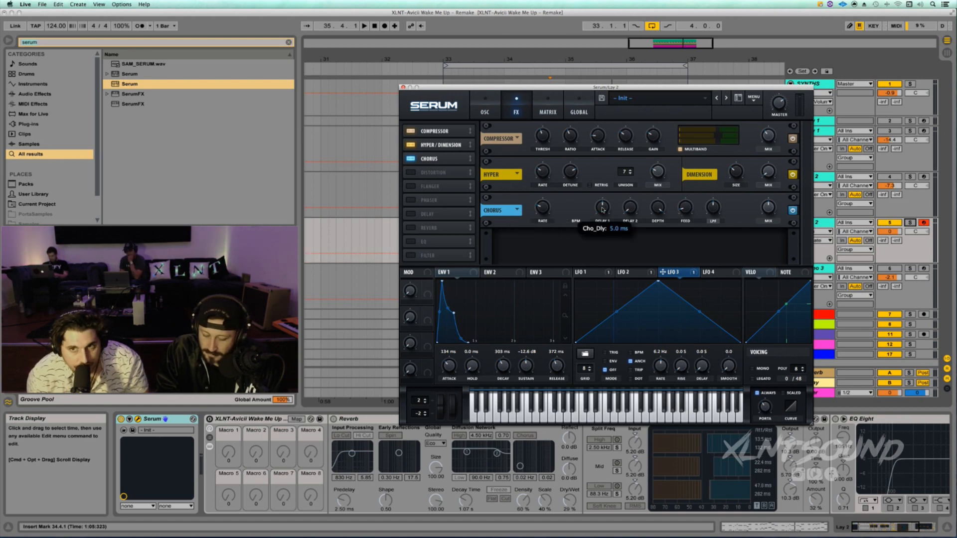
left_click_drag(601, 209, 600, 239)
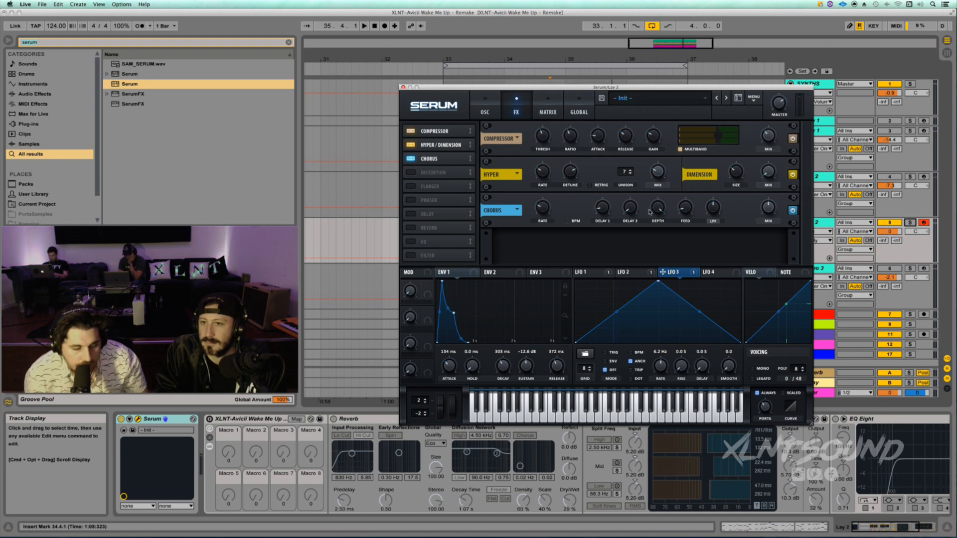
left_click_drag(626, 210, 654, 258)
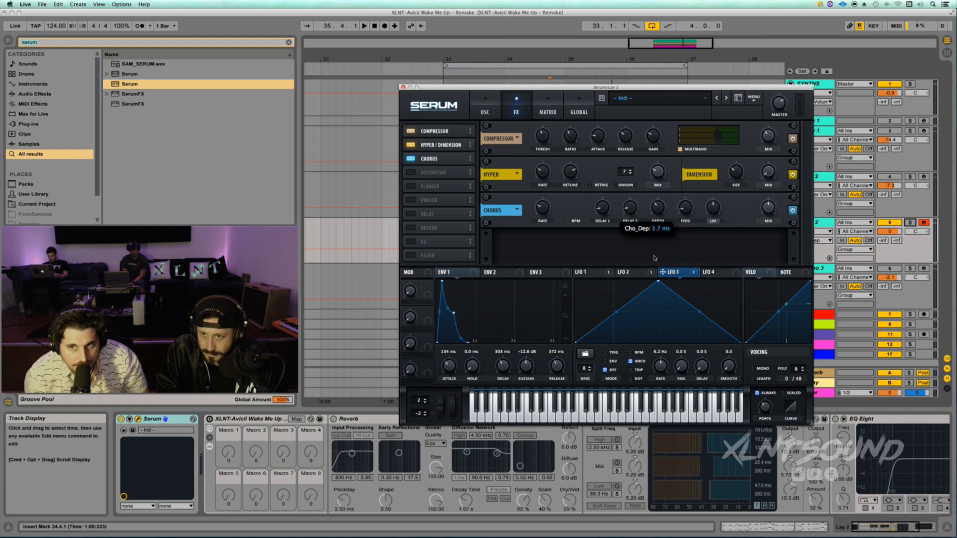
Raise the chorus feedback and lower its low-pass filter cutoff and mix
left_click(685, 210)
left_click_drag(686, 210, 686, 145)
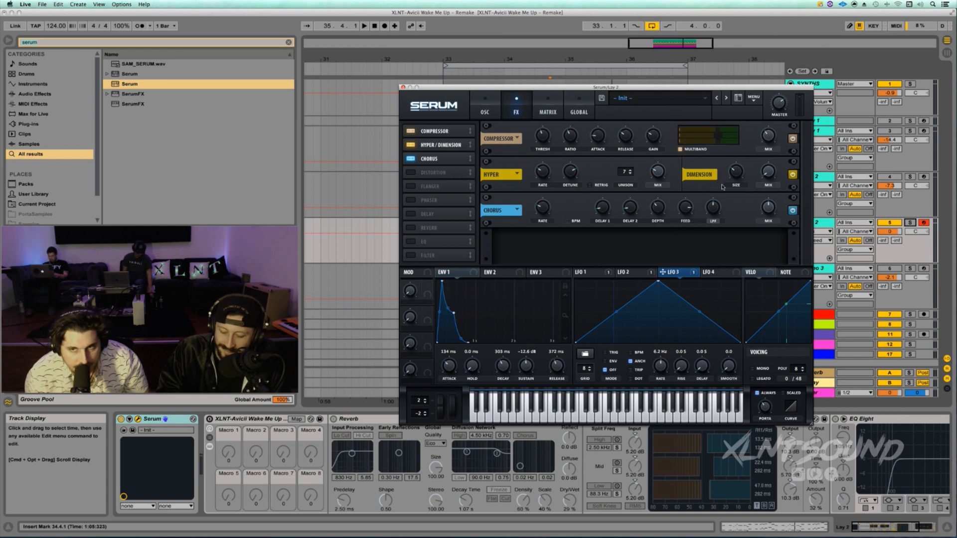
left_click(713, 213)
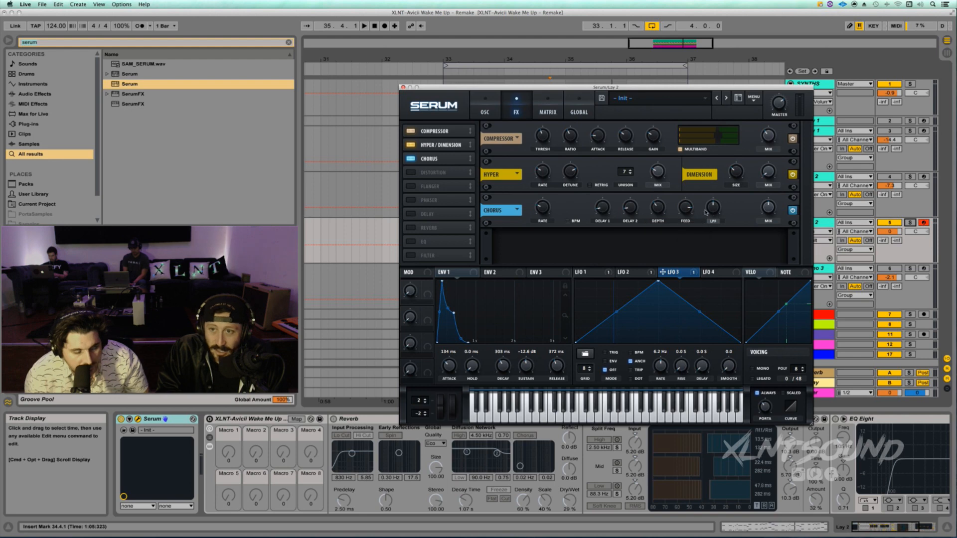
left_click_drag(711, 212, 709, 230)
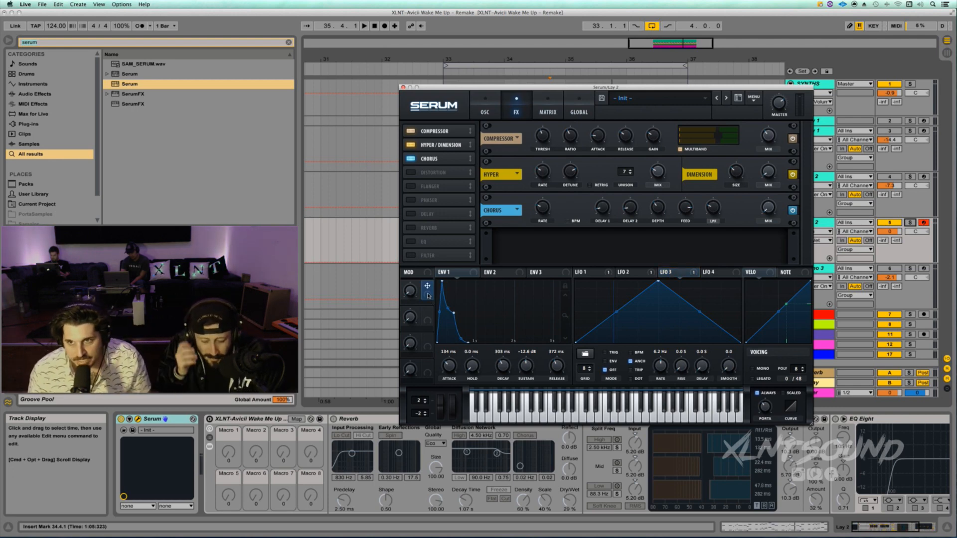
Assign Macro 1 to the chorus mix and rename the macro Wahwah
left_click_drag(427, 295, 770, 210)
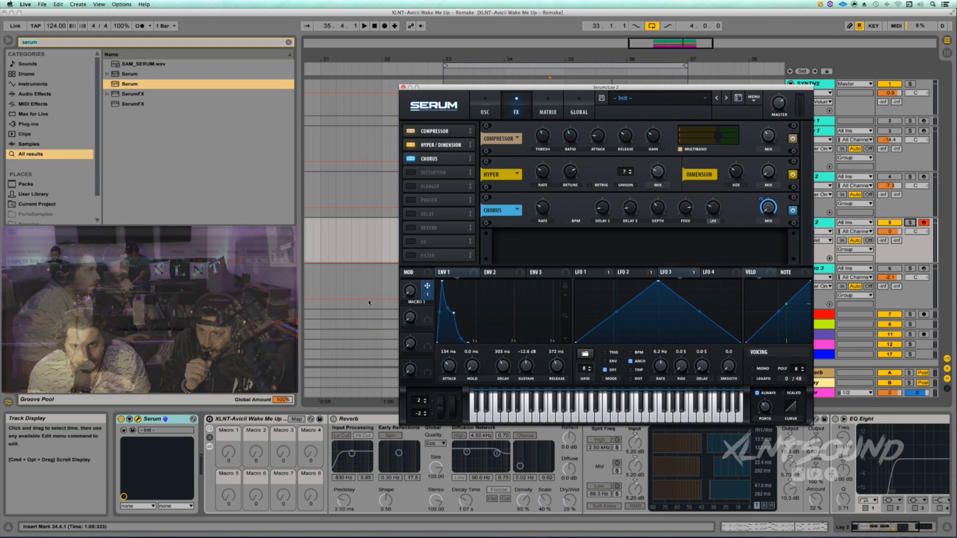
key("space")
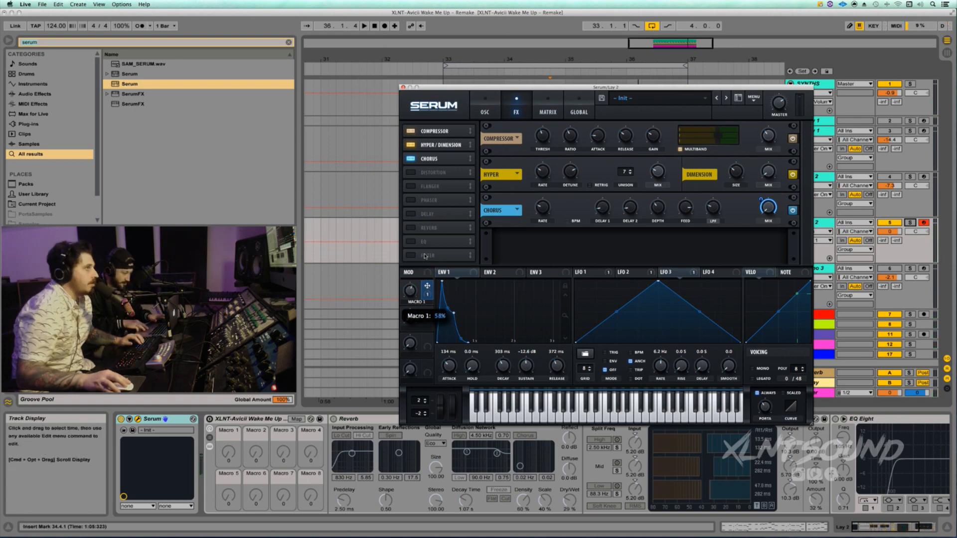
double_click(410, 302)
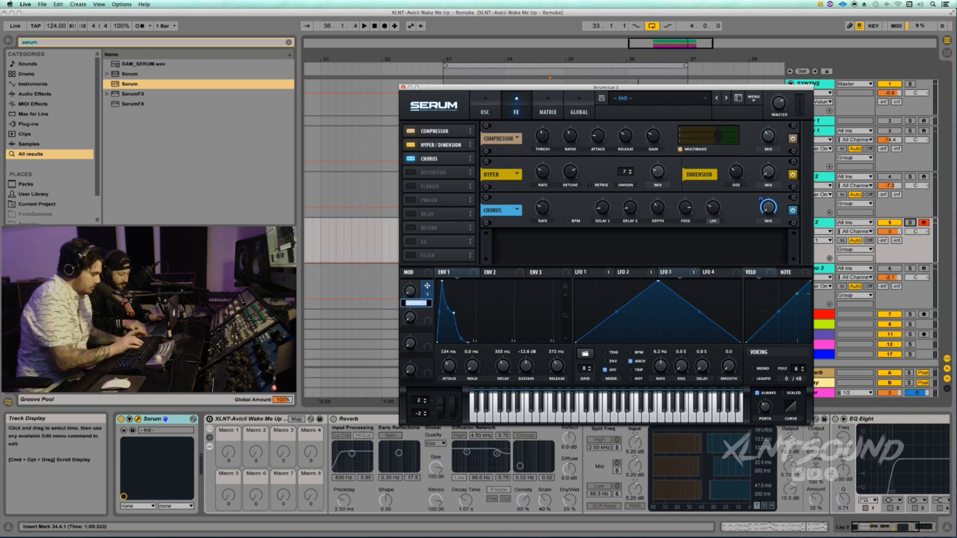
type("Wah")
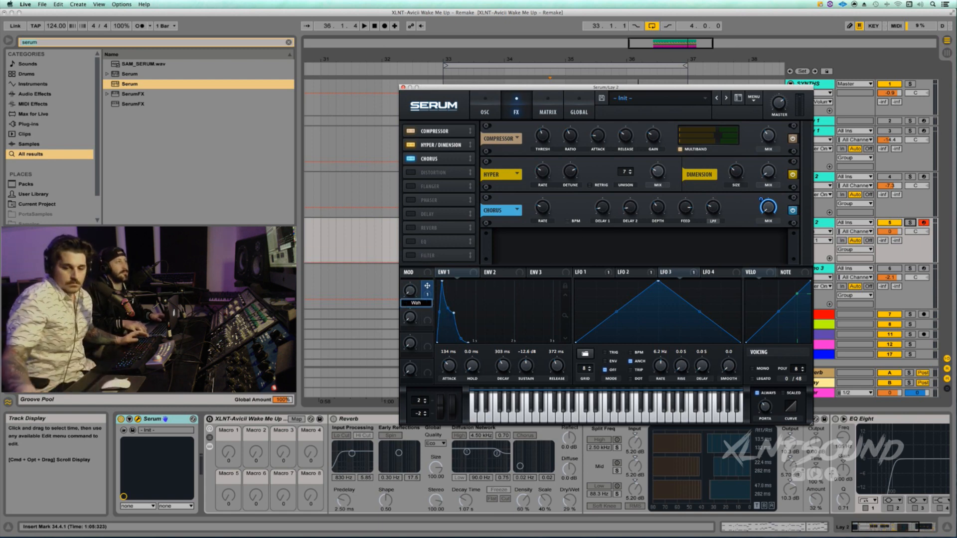
type("wah")
key("Return")
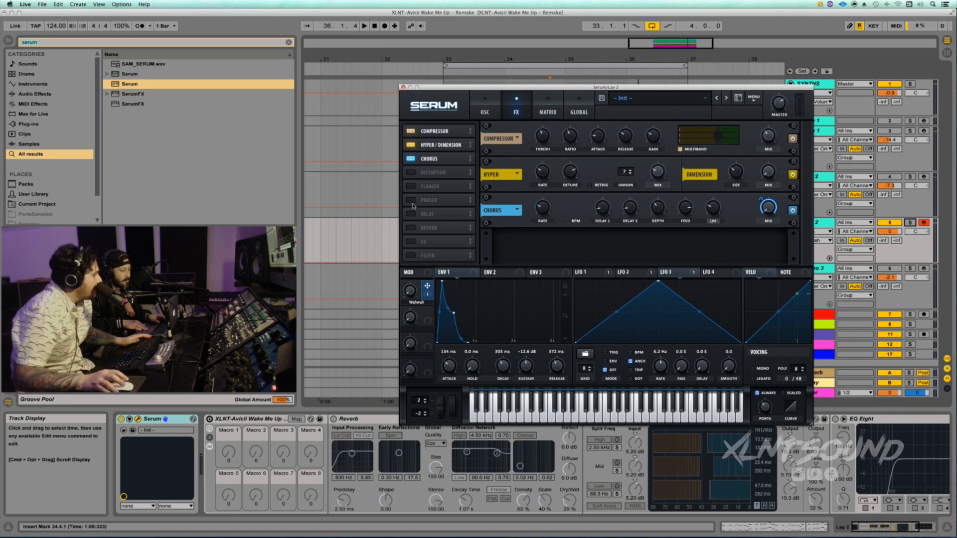
Enable the Flanger with a lowered mix, audition the patch and add the Delay effect
left_click(411, 187)
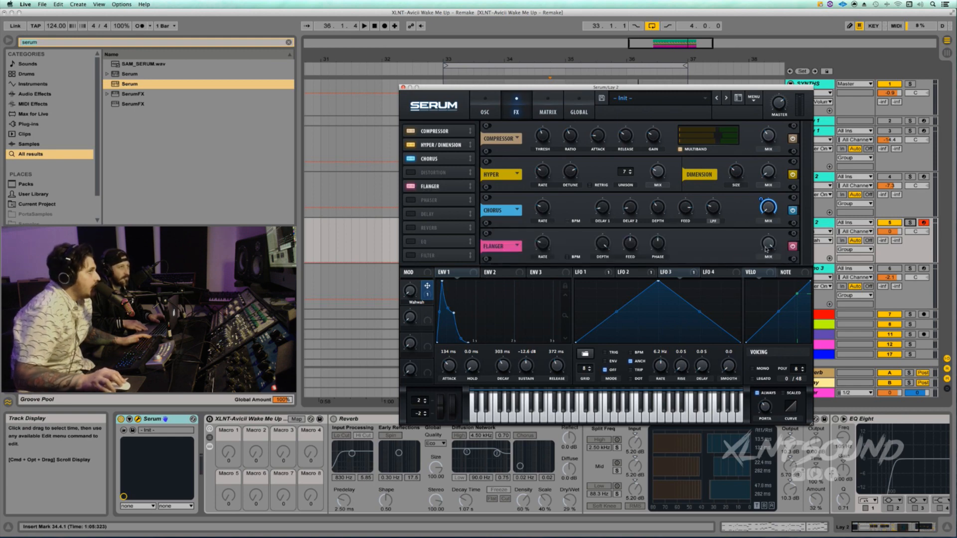
left_click_drag(769, 279, 767, 292)
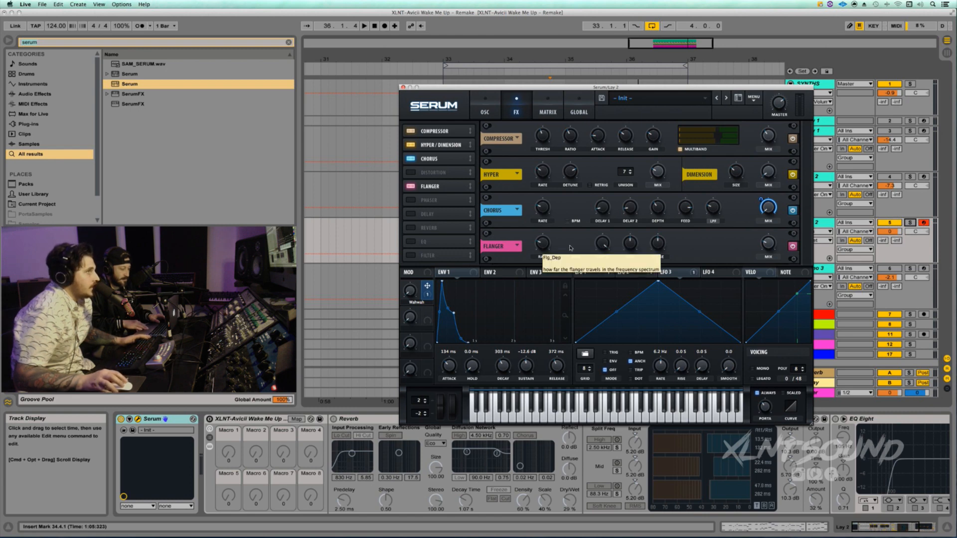
key("space")
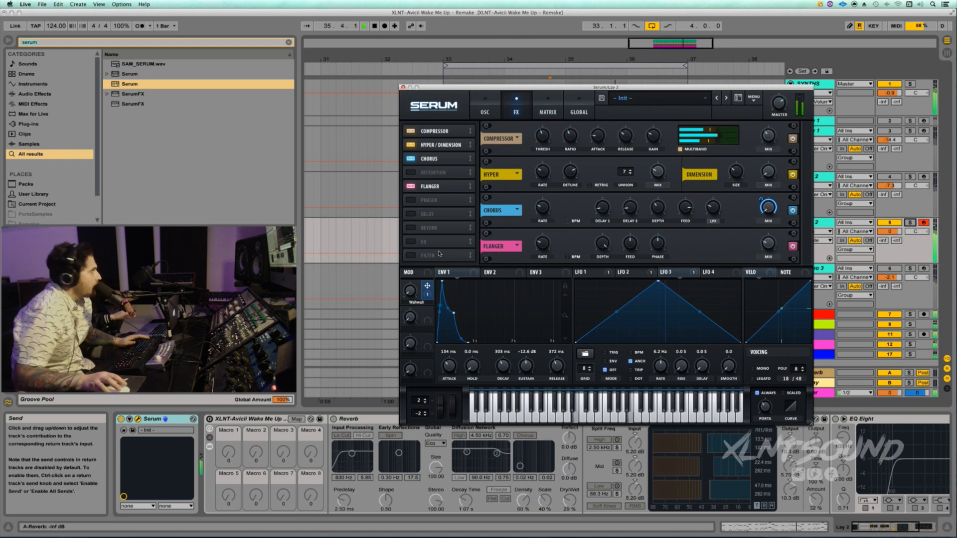
key("space")
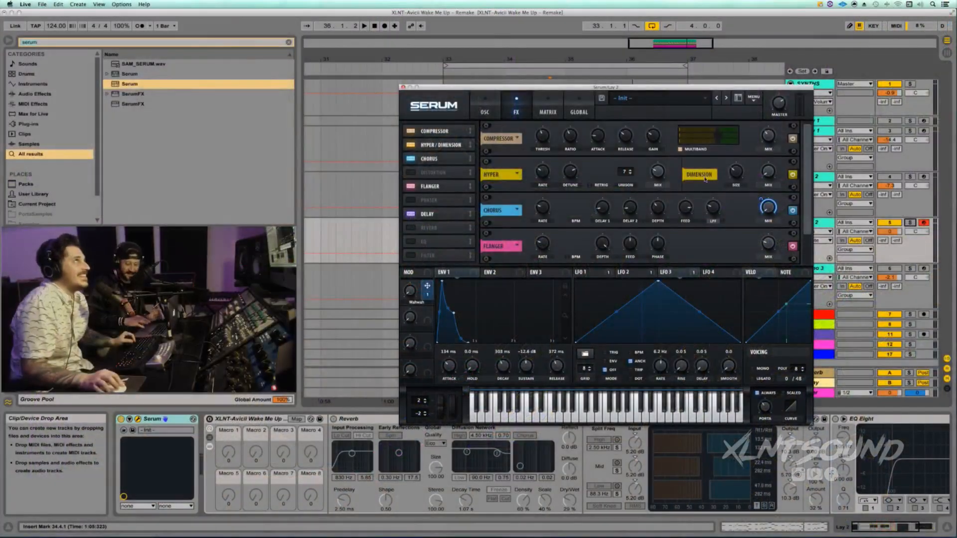
scroll(810, 179, "down", 2)
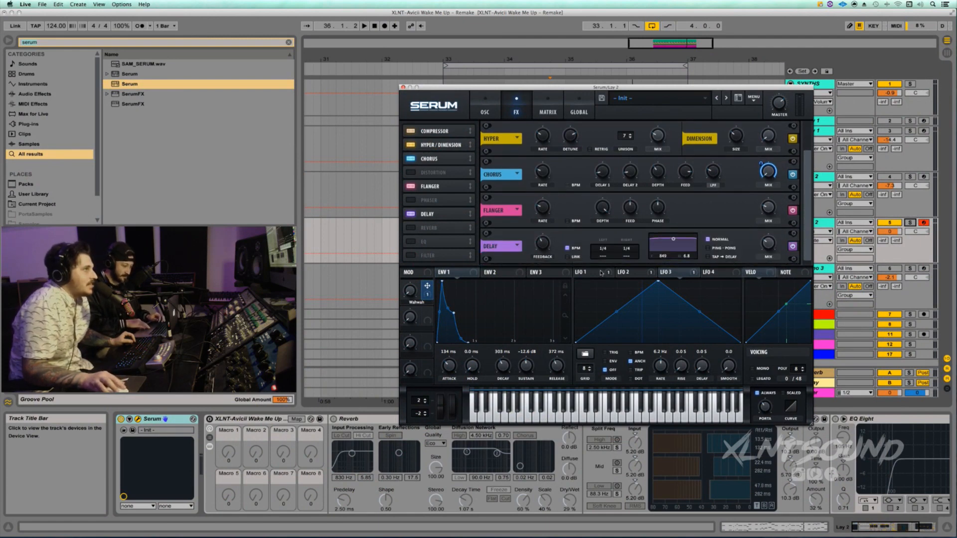
Shift the delay's filter to 3075 Hz with a value of 3.3 and lower the delay mix
left_click_drag(665, 247, 686, 248)
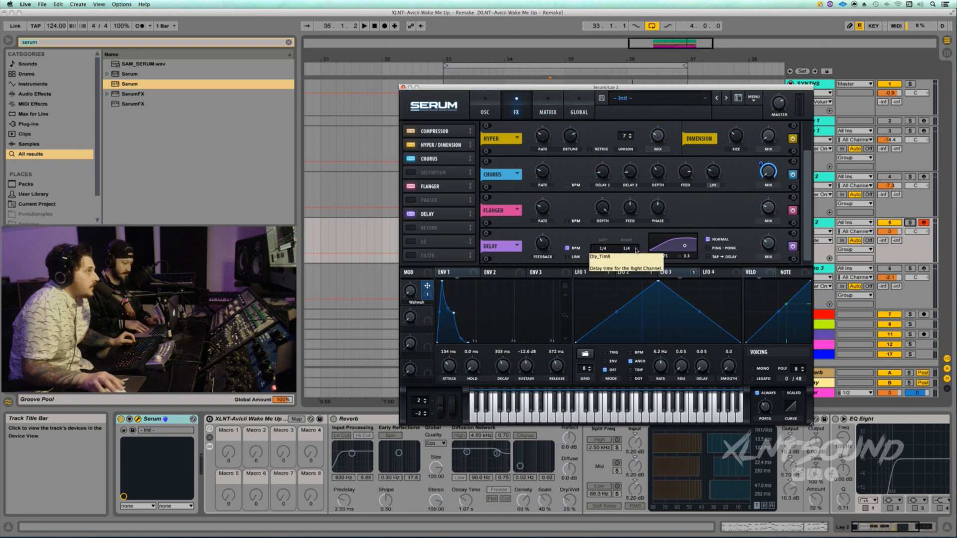
left_click_drag(765, 241, 764, 260)
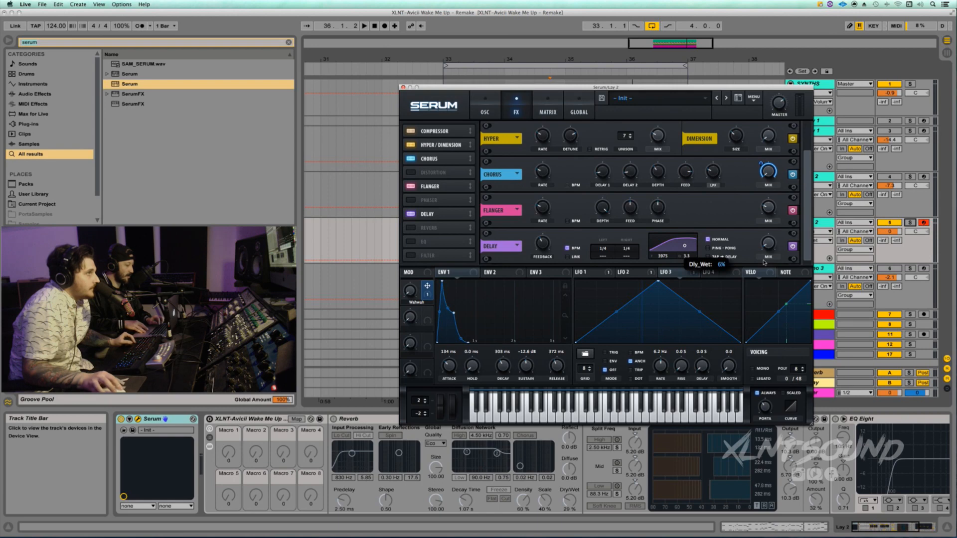
left_click_drag(763, 266, 763, 258)
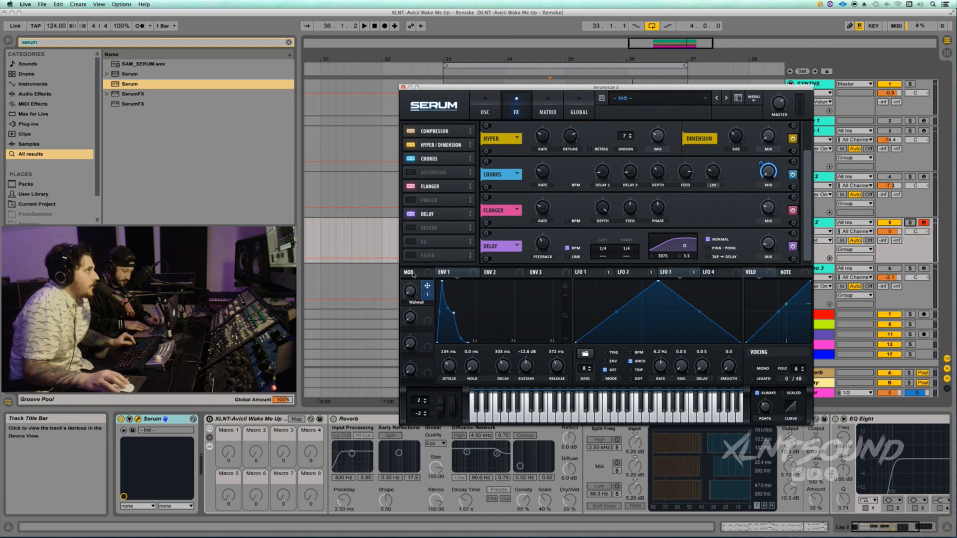
Enable the Reverb, set its size to 35% and its mix to 20%, and audition the patch
left_click(411, 229)
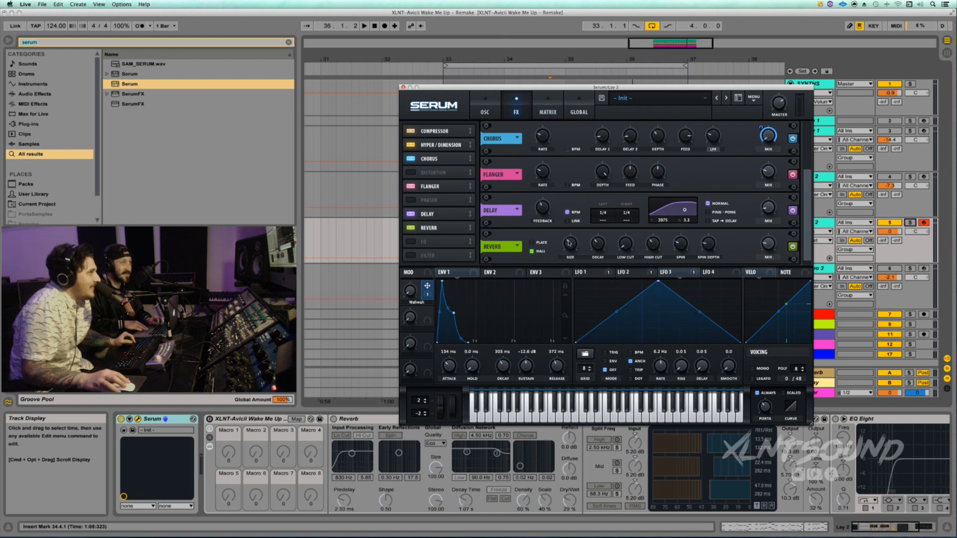
mouse_move(569, 243)
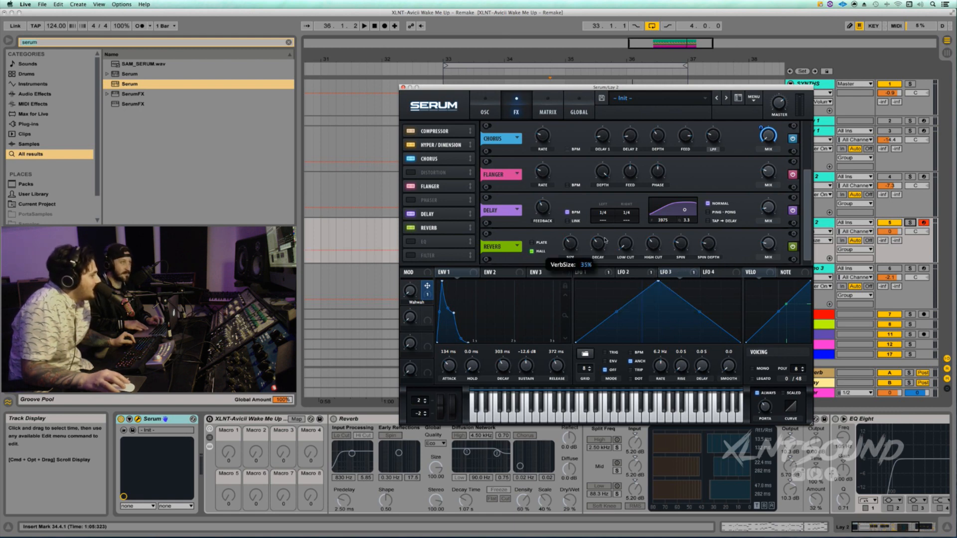
mouse_move(599, 242)
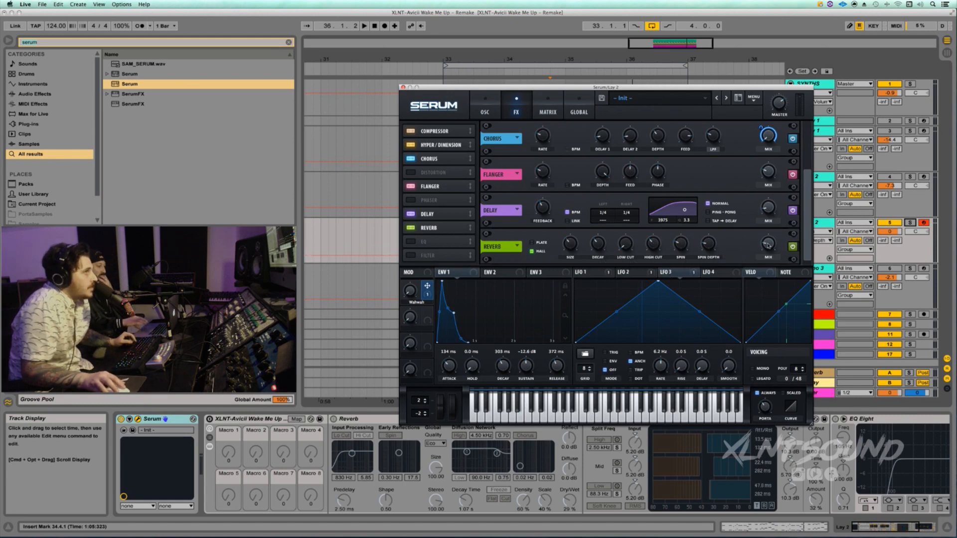
mouse_move(768, 245)
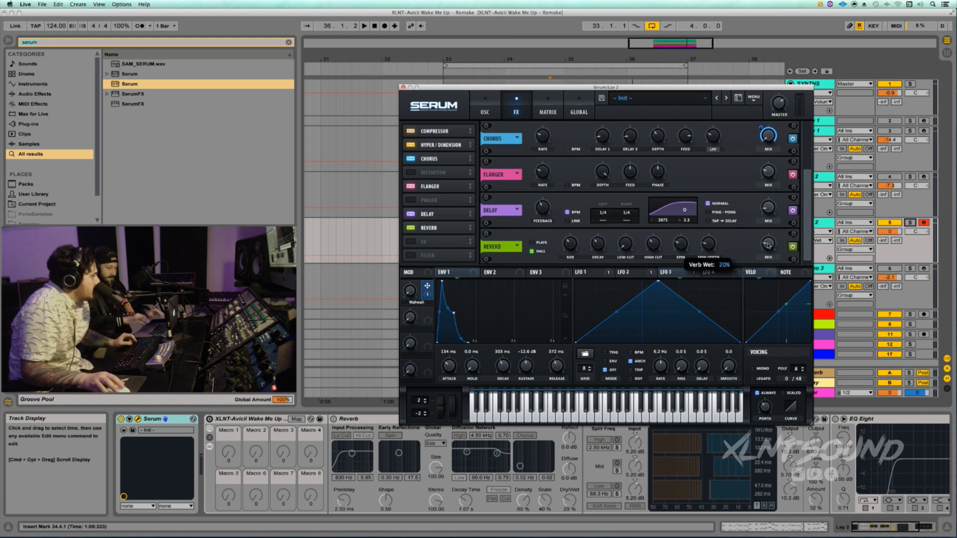
key("space")
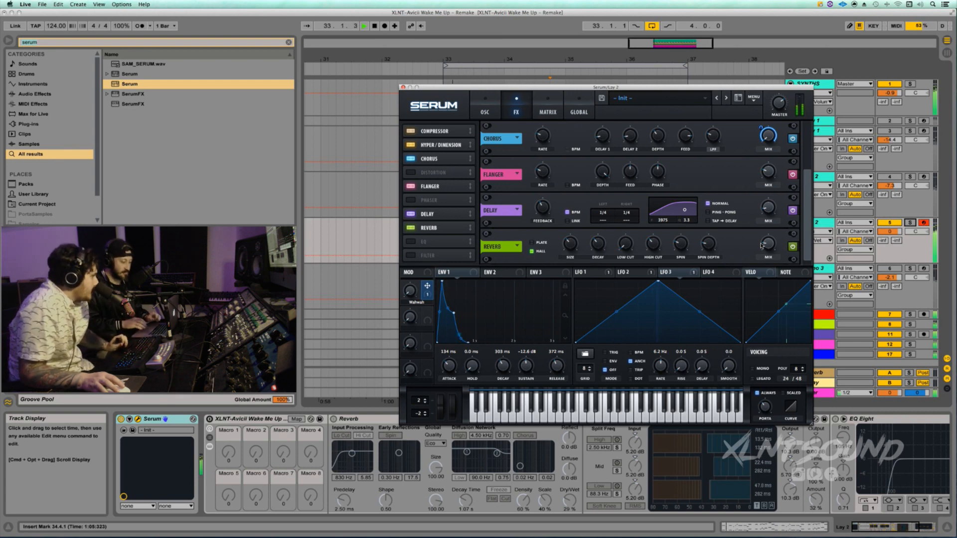
key("space")
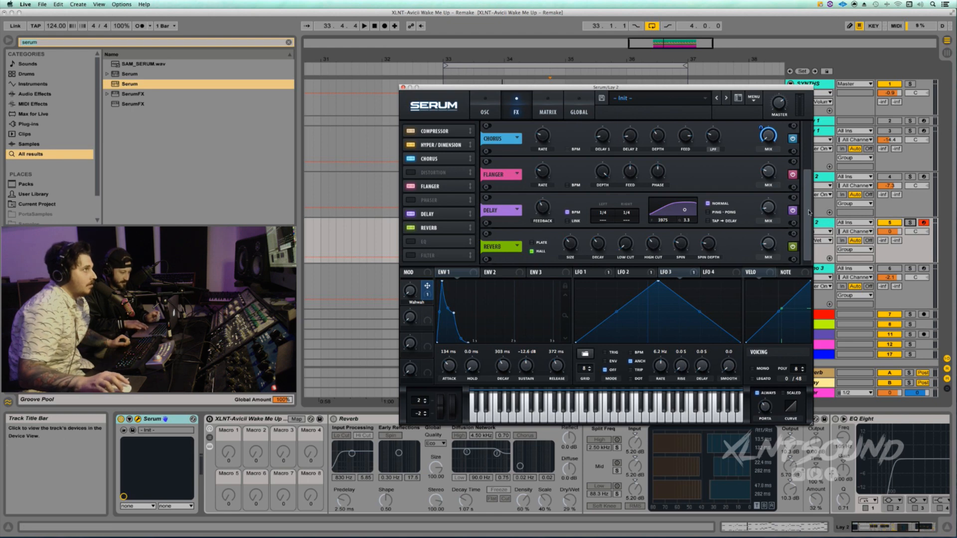
Assign Macro 2 to the Hyper rate and rename the macro VIBE
scroll(810, 213, "up", 3)
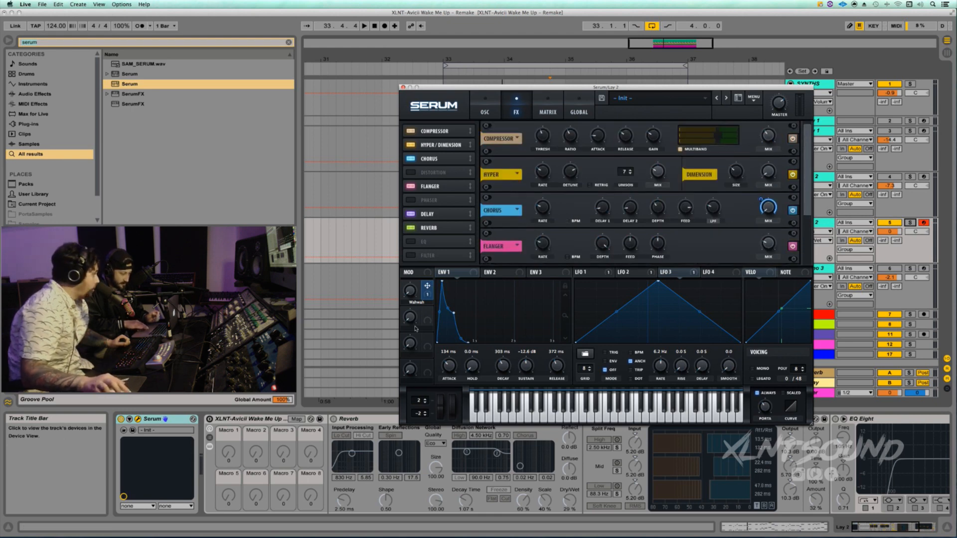
left_click_drag(427, 312, 540, 171)
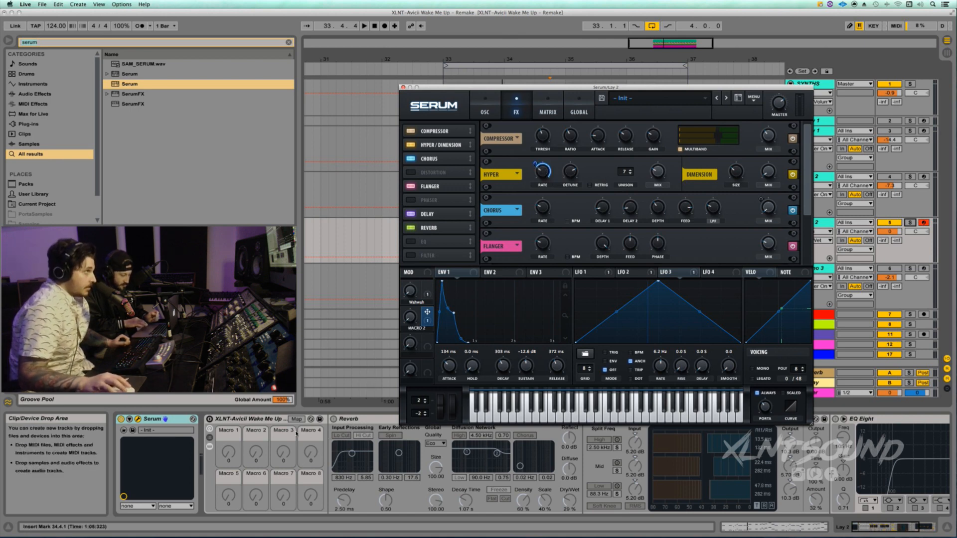
double_click(416, 329)
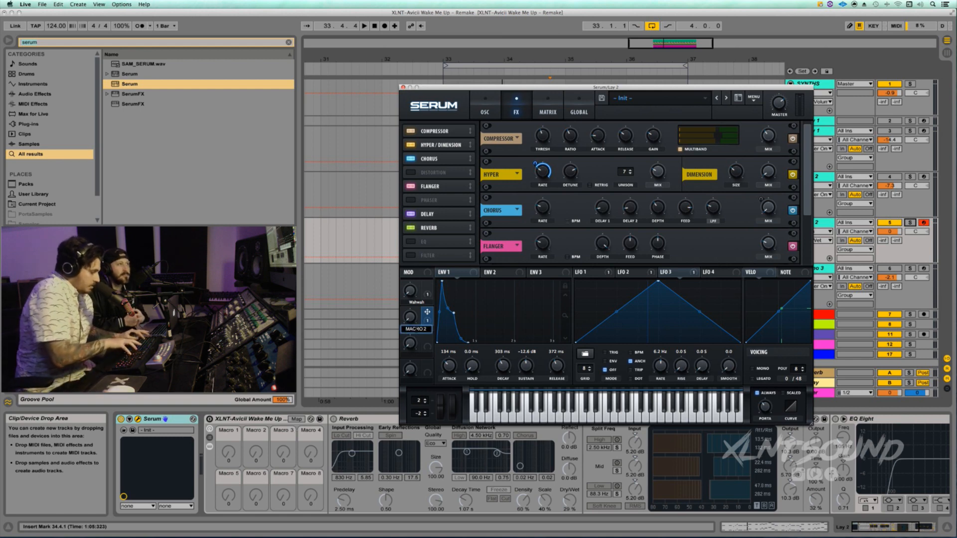
type("VIB")
key("Return")
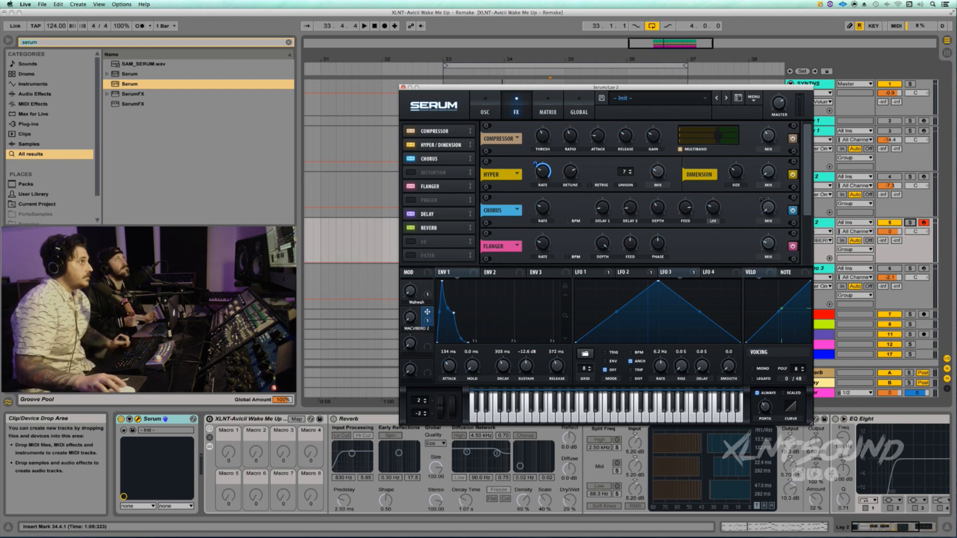
double_click(415, 330)
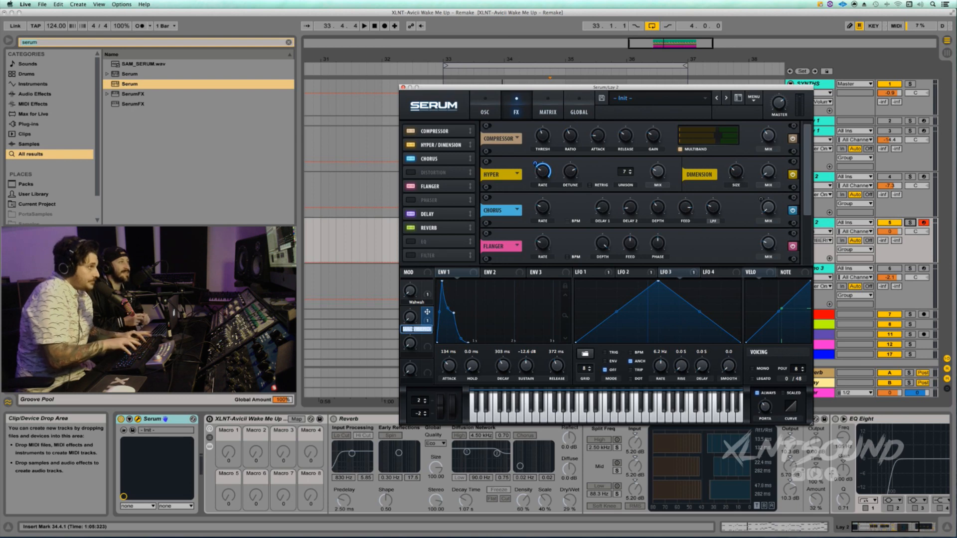
type("VIBE")
key("Return")
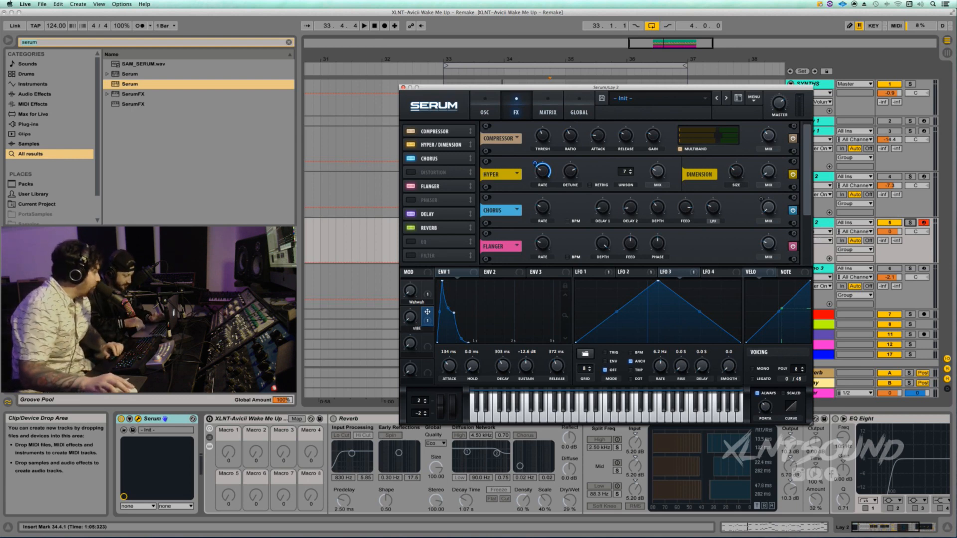
Audition the patch while turning the VIBE macro
left_click_drag(410, 318, 427, 289)
key("space")
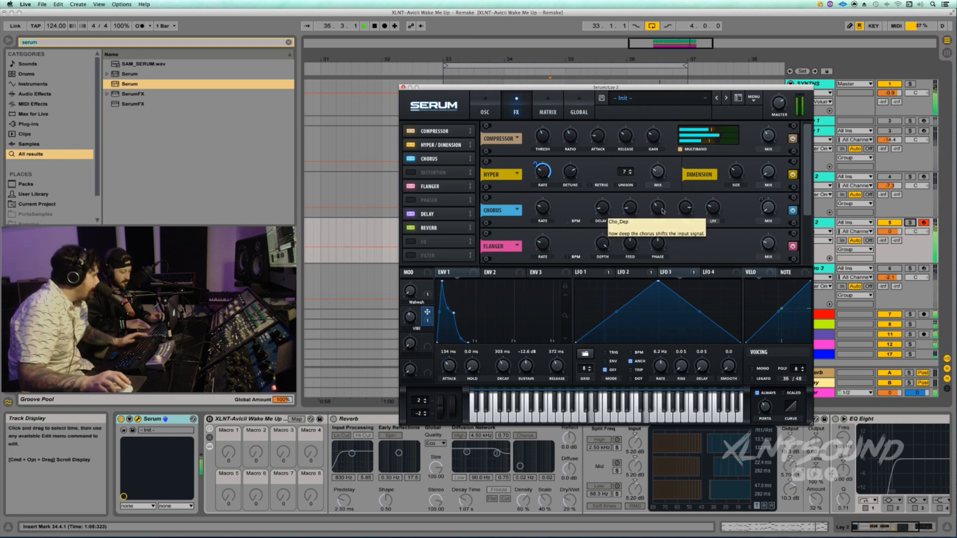
key("space")
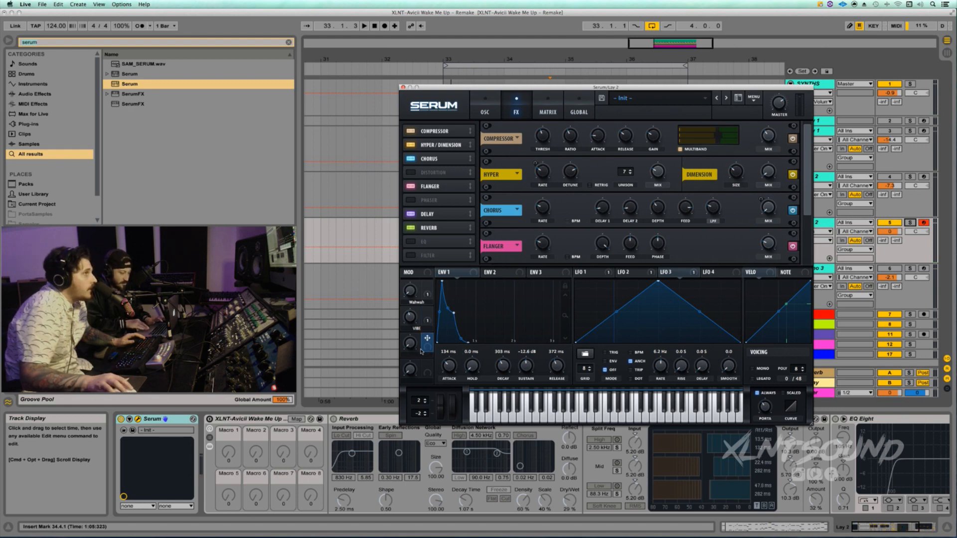
Shape LFO 4 with an earlier peak, Trig mode and a one-bar rate, and route it to the chorus low-pass filter with an adjusted amount
left_click(645, 276)
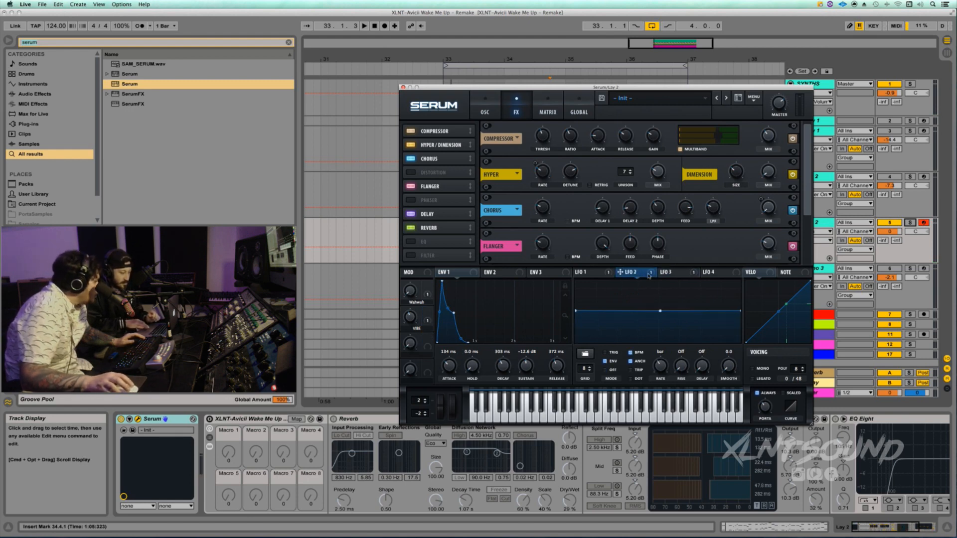
left_click(706, 276)
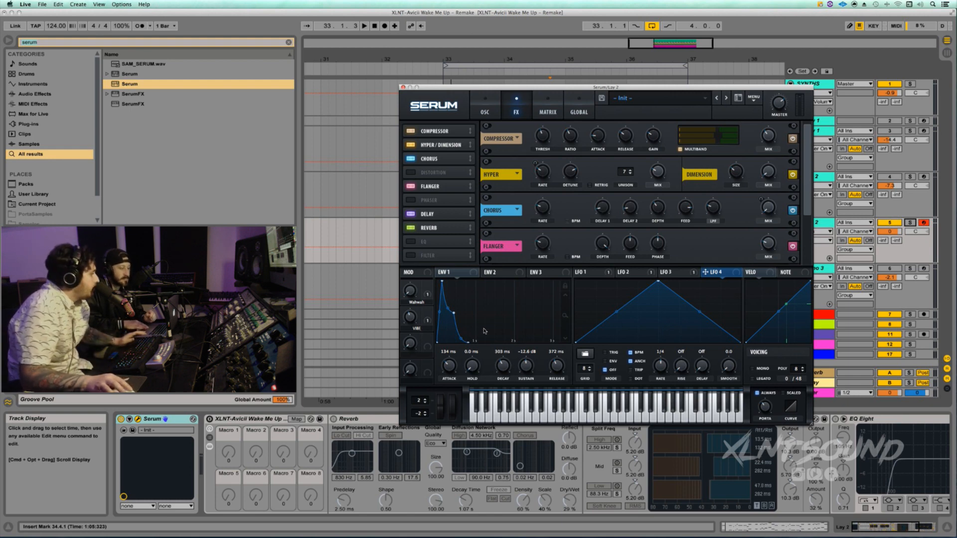
left_click_drag(659, 283, 616, 272)
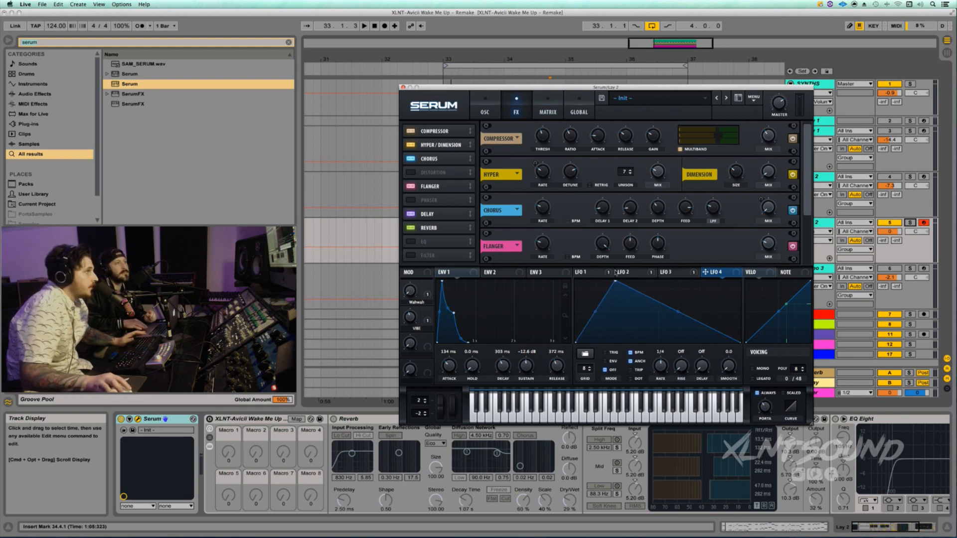
left_click(607, 353)
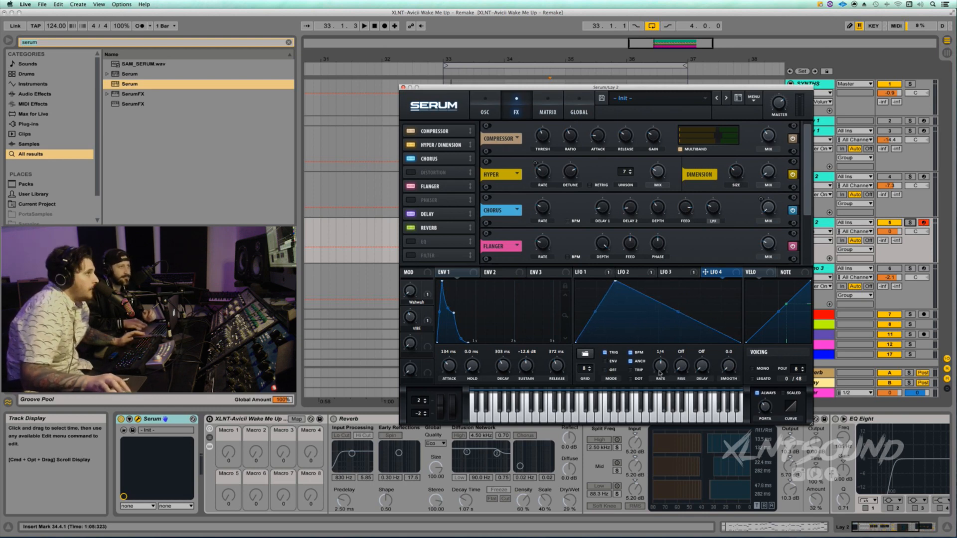
left_click_drag(671, 370, 666, 377)
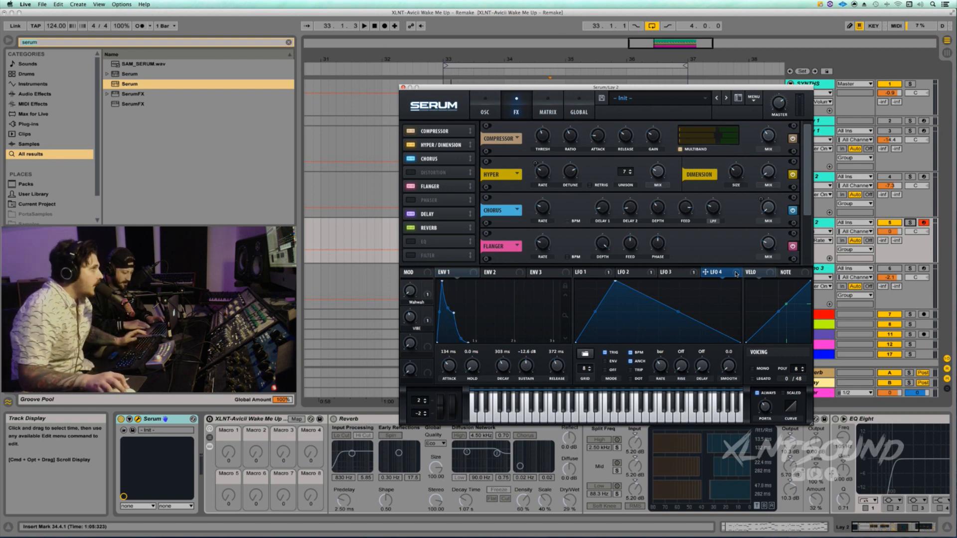
left_click_drag(735, 273, 714, 209)
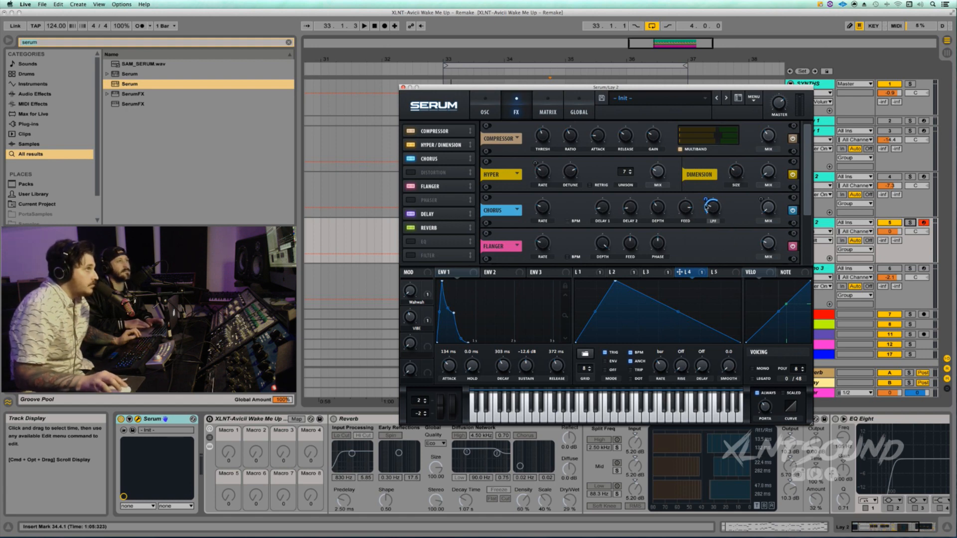
left_click_drag(707, 199, 709, 190)
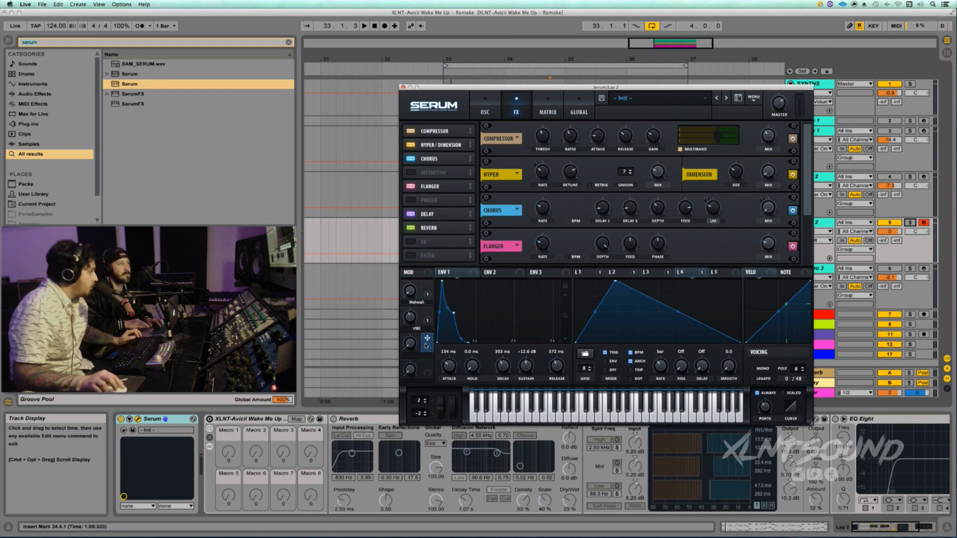
Assign Macro 3 to the LFO 4 rate with an amount of 27 and rename the macro Wah Rate
left_click_drag(427, 347, 660, 366)
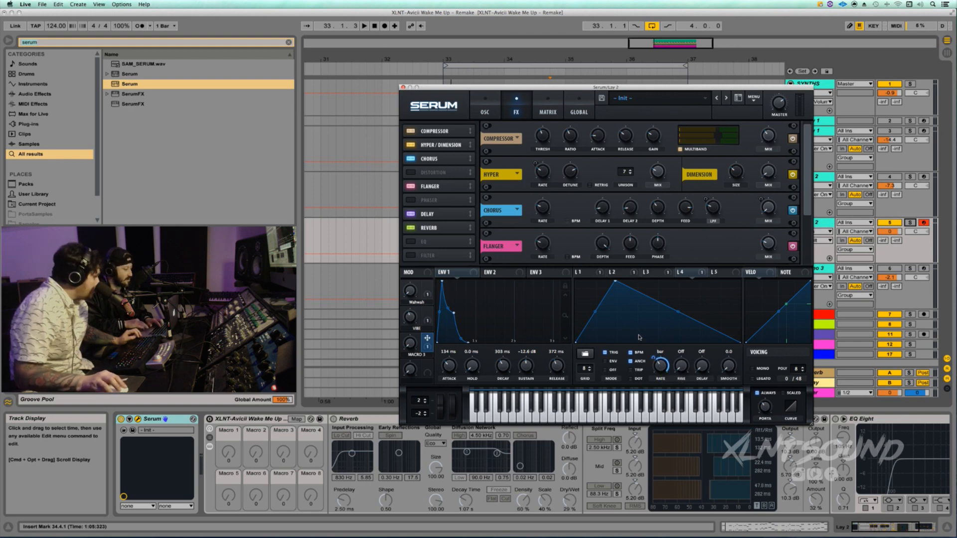
left_click_drag(650, 357, 654, 375)
double_click(653, 369)
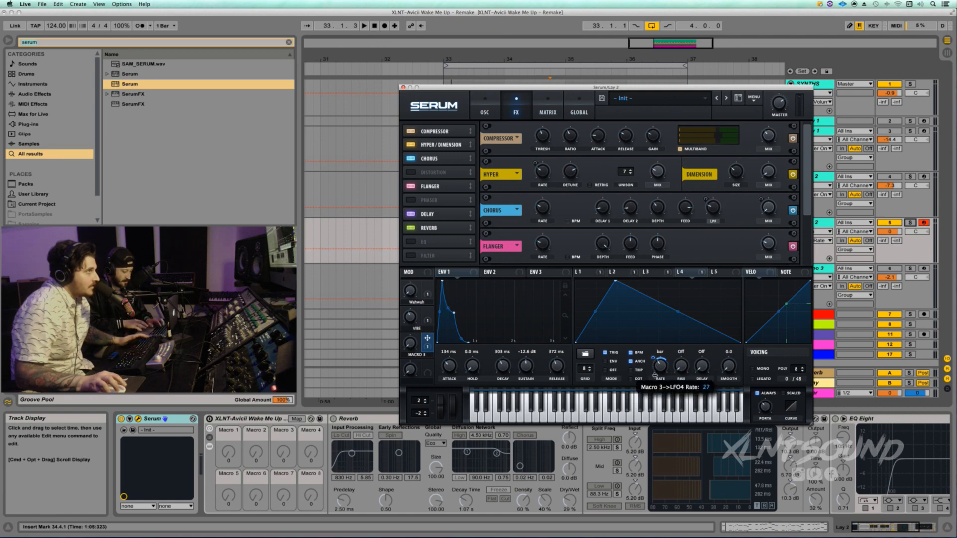
key("space")
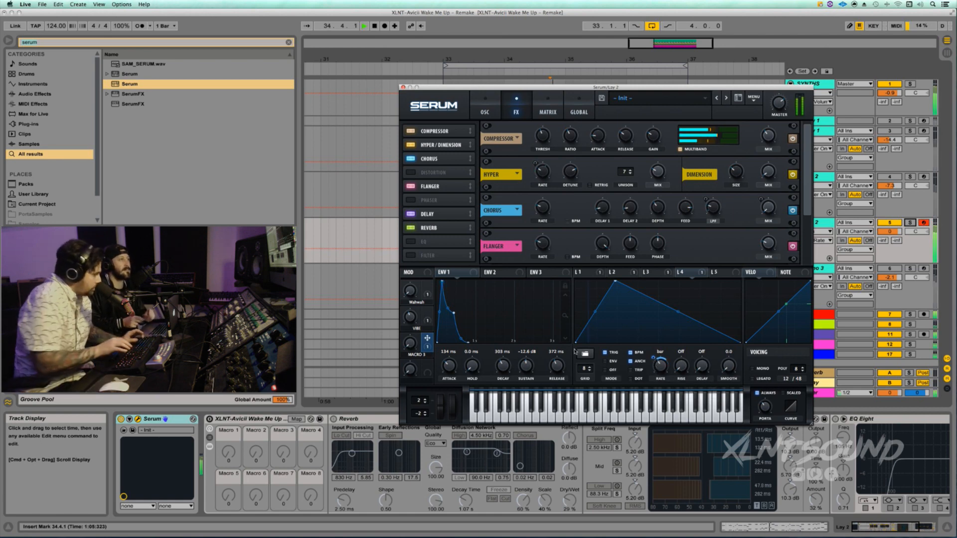
double_click(417, 355)
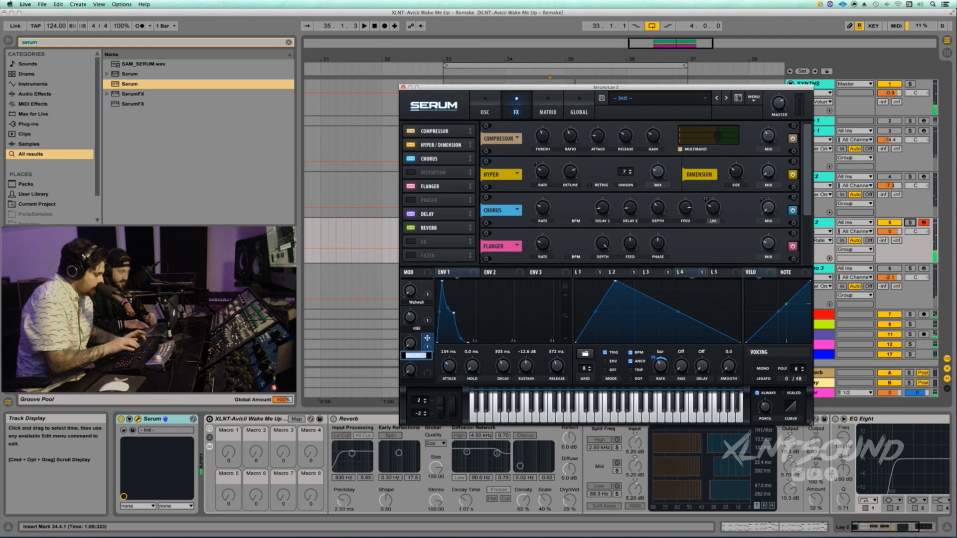
type("Wah")
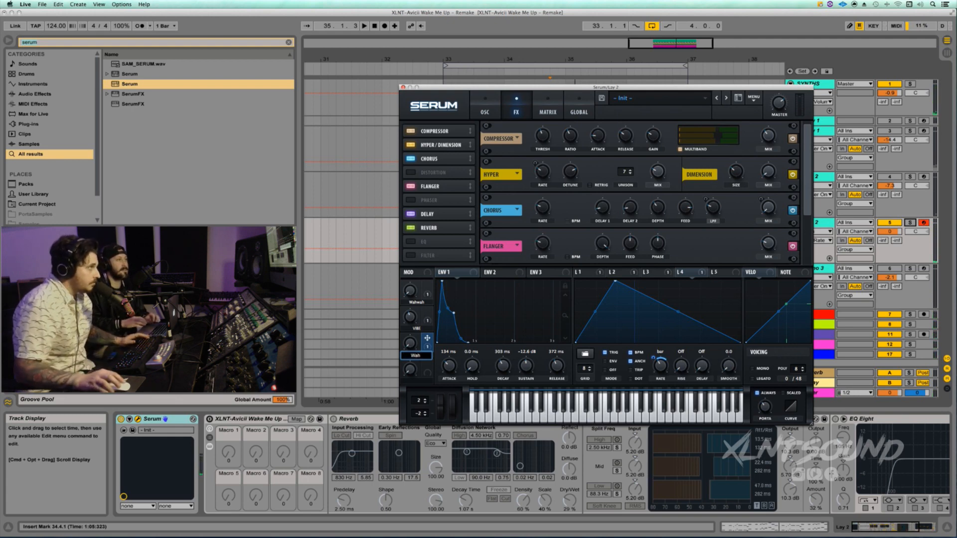
type(" Rate")
key("Return")
Audition the patch while turning the Wahwah and Wah Rate macros, and bring both back down
key("space")
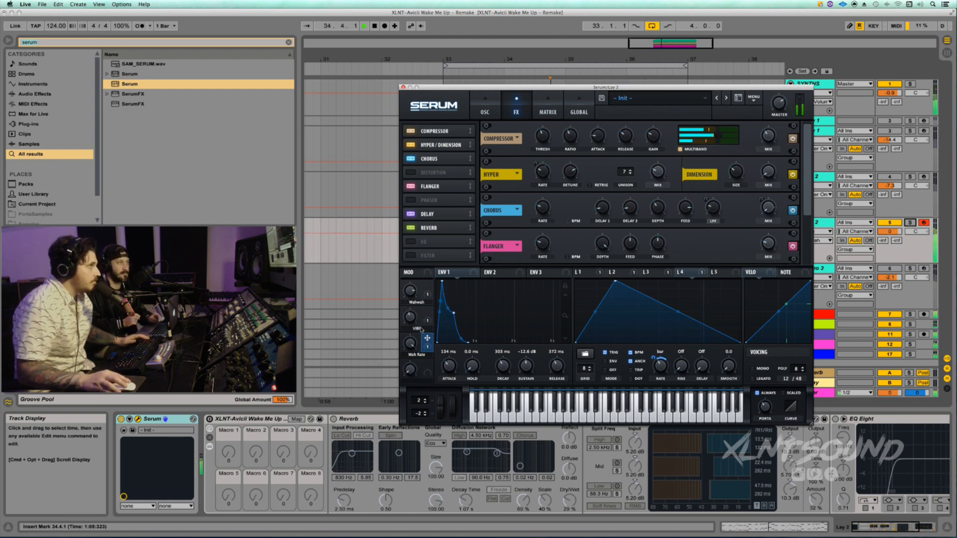
mouse_move(412, 287)
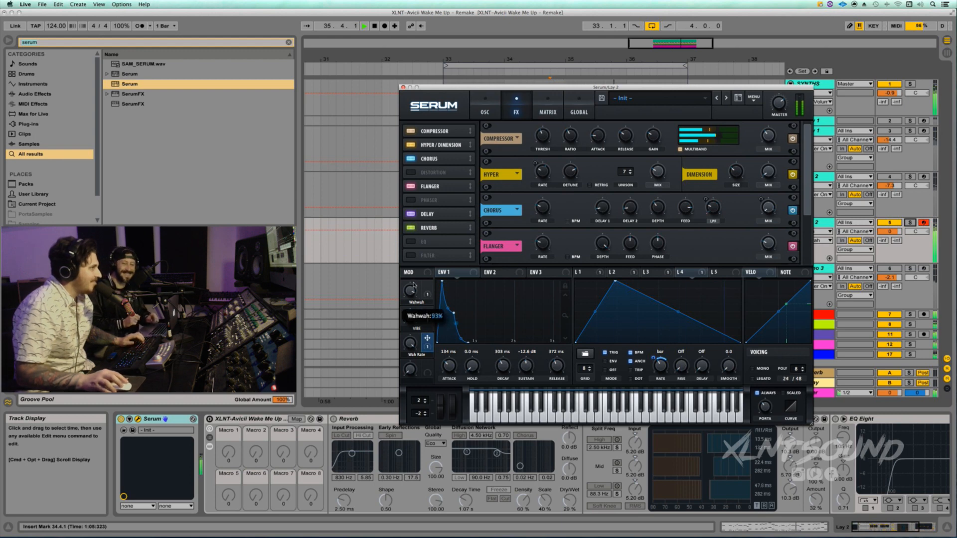
mouse_move(409, 356)
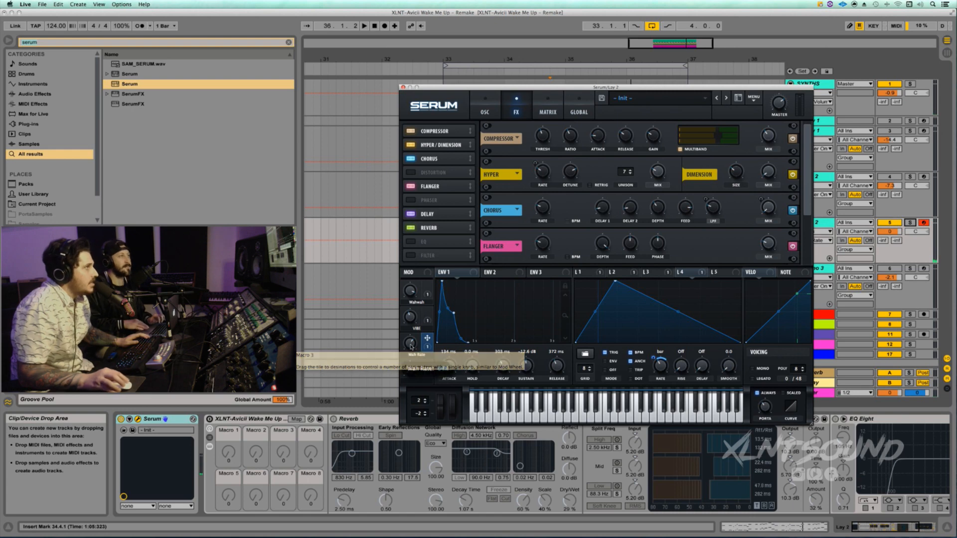
left_click_drag(411, 345, 410, 351)
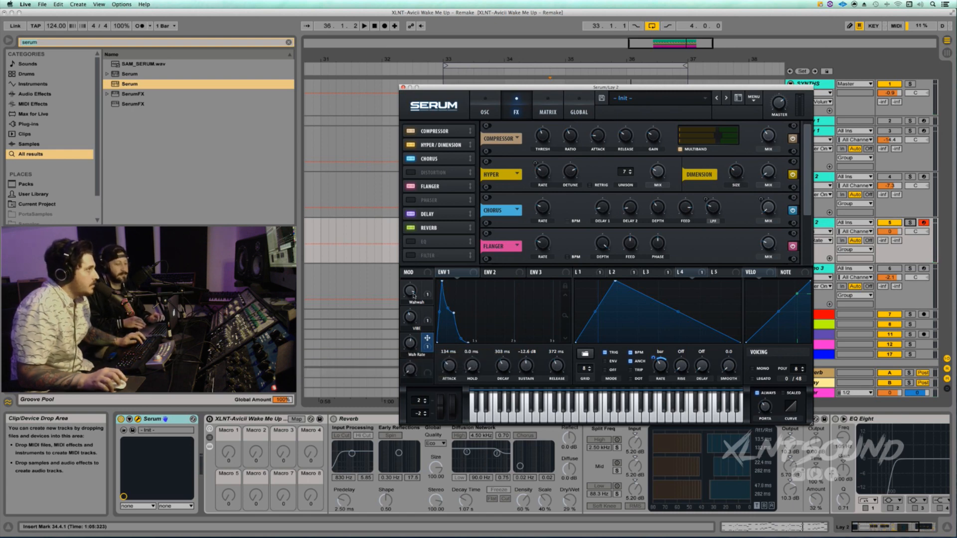
left_click_drag(412, 294, 399, 413)
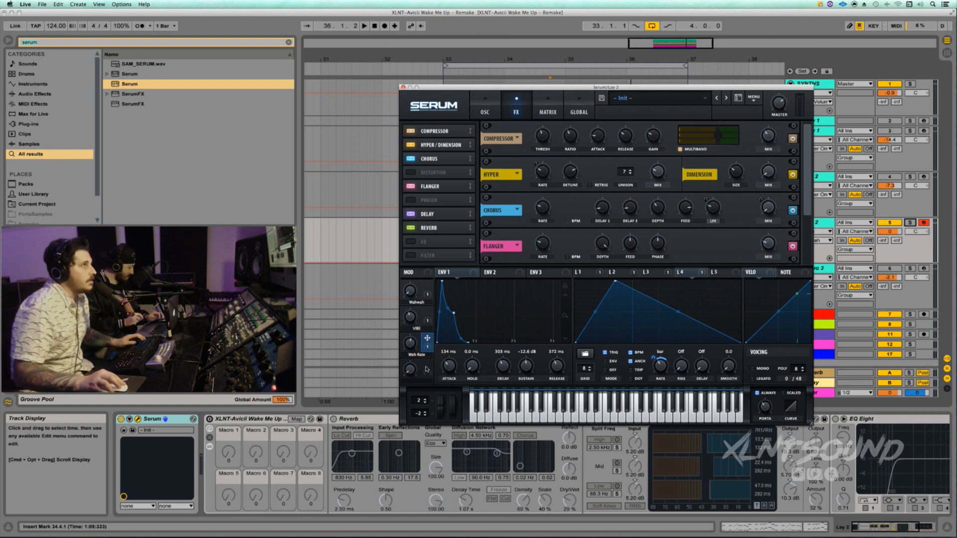
Assign Macro 4 to the Hyper mix and rename the macro Spread
left_click_drag(427, 369, 659, 172)
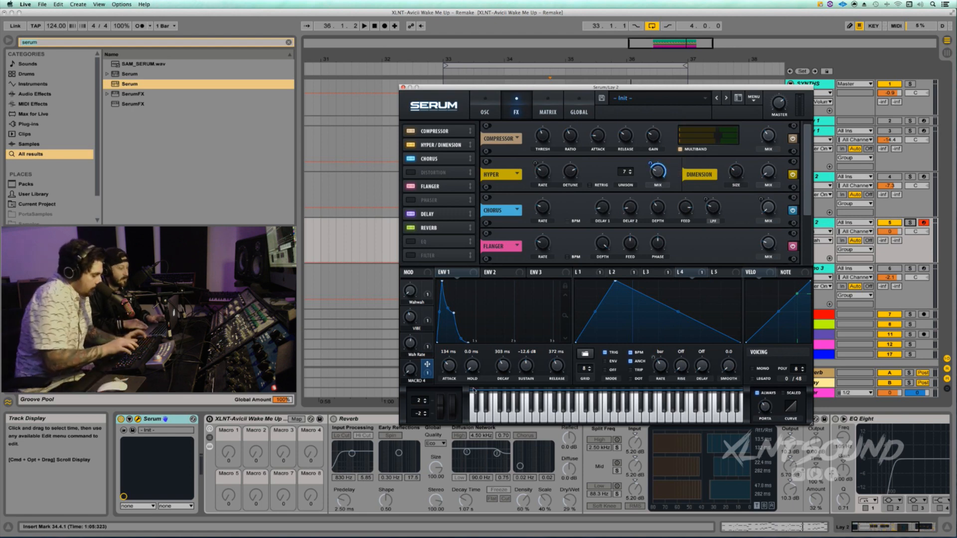
double_click(414, 381)
type("S")
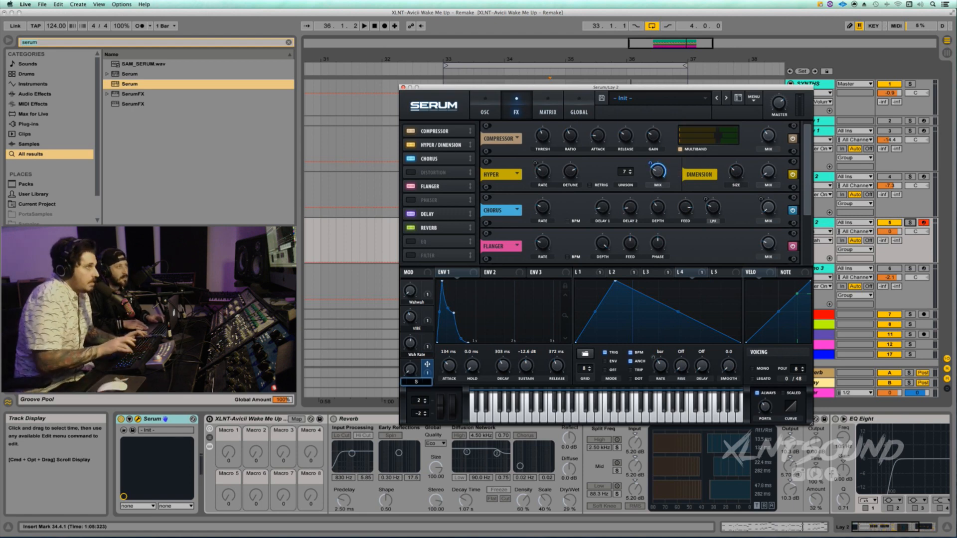
type("pread")
key("Return")
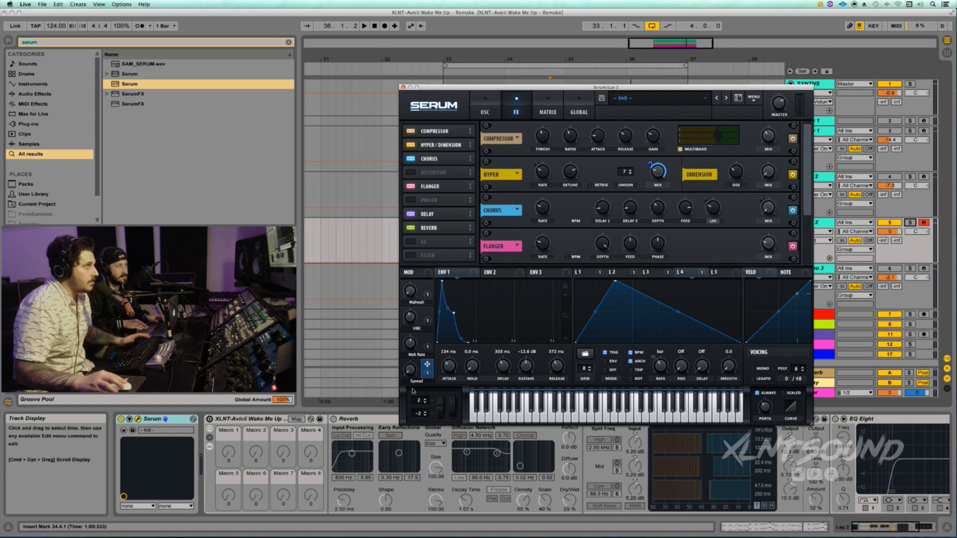
Audition the patch while turning the Spread macro, and close the Serum window
key("space")
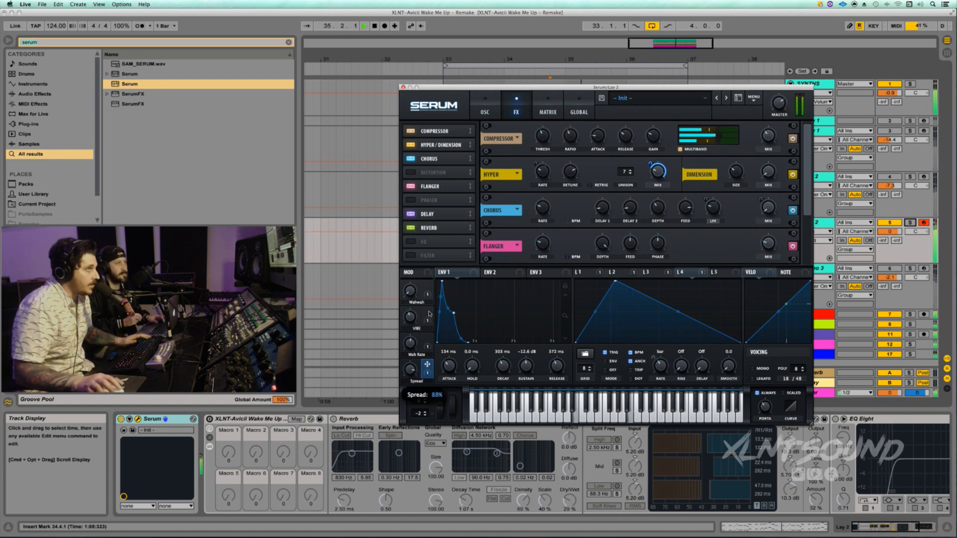
key("space")
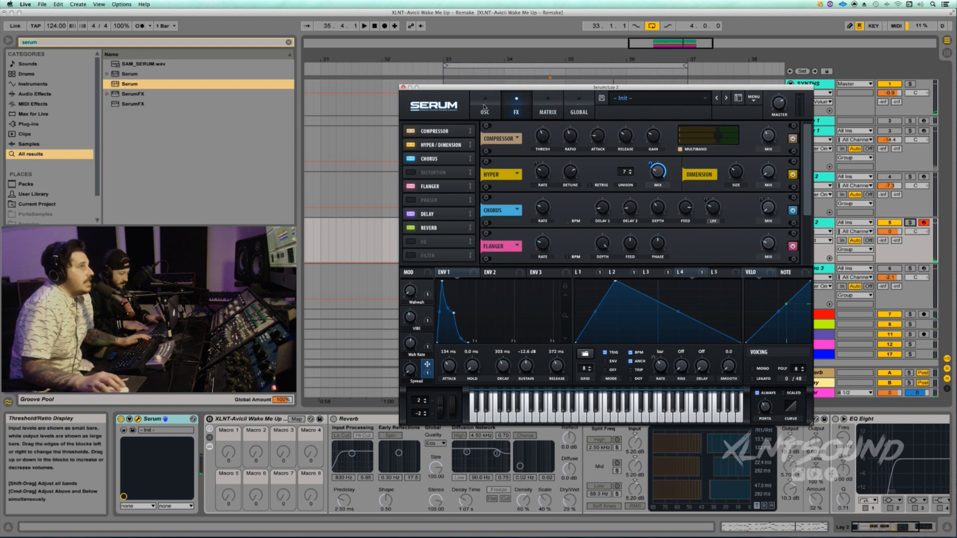
left_click(404, 87)
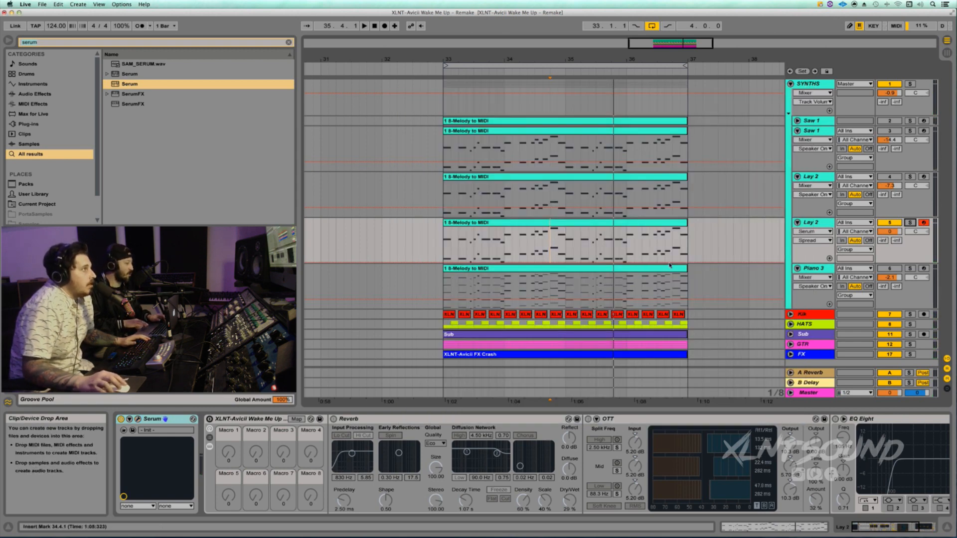
Examine the Reverb, OTT and EQ Eight settings in the Lay 2 track's effects rack
left_click(210, 418)
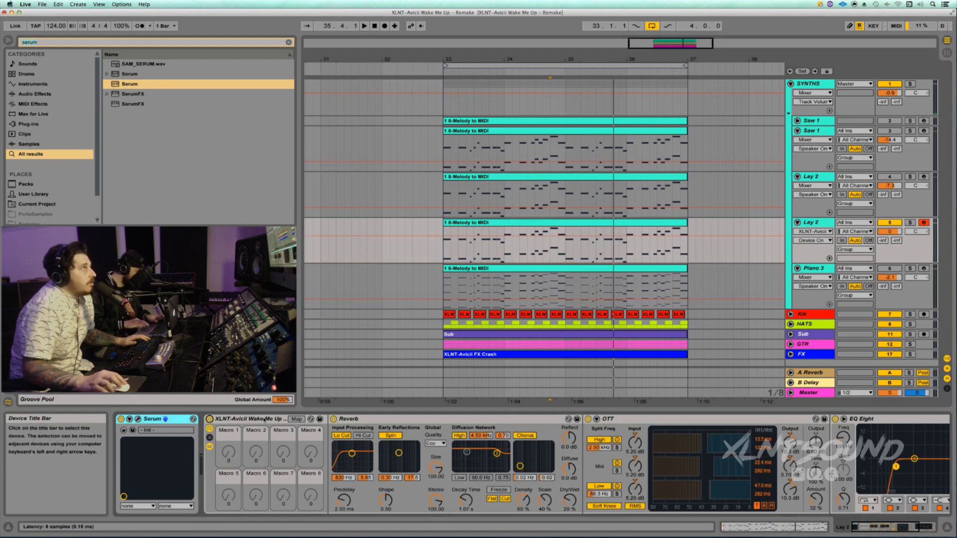
key("Delete")
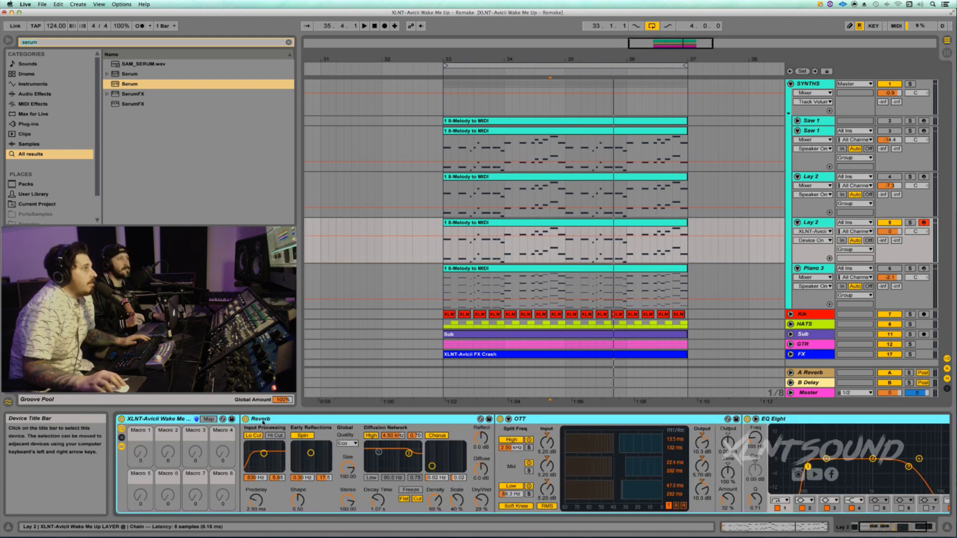
left_click(277, 421)
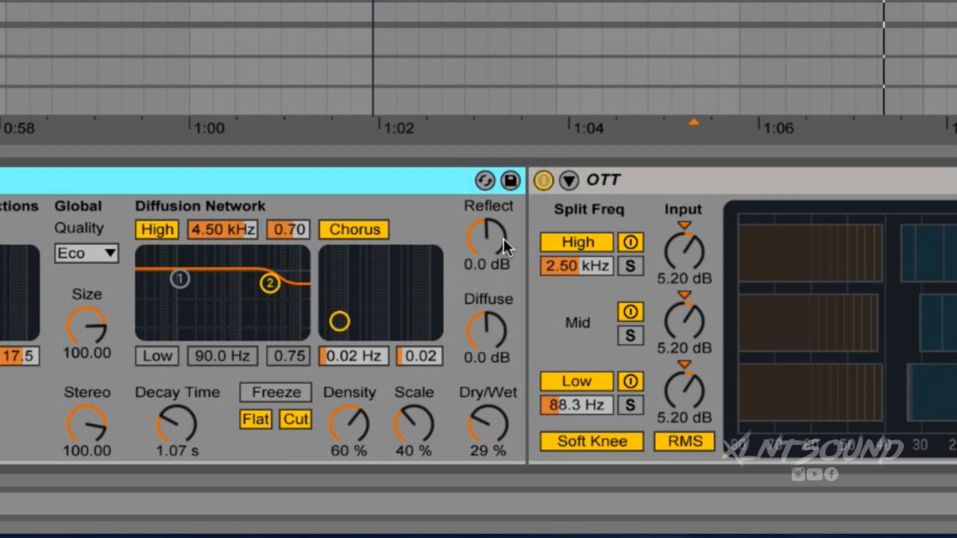
left_click(481, 431)
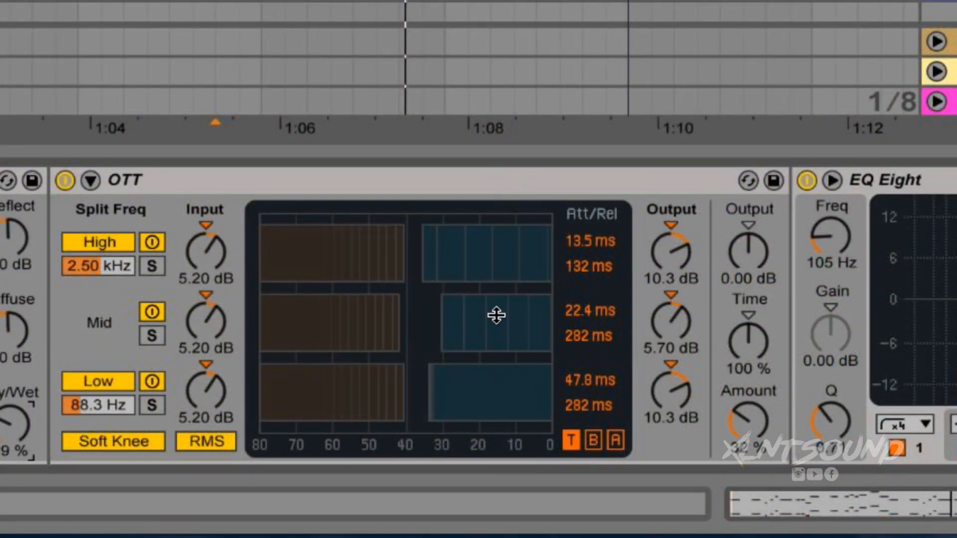
left_click(746, 421)
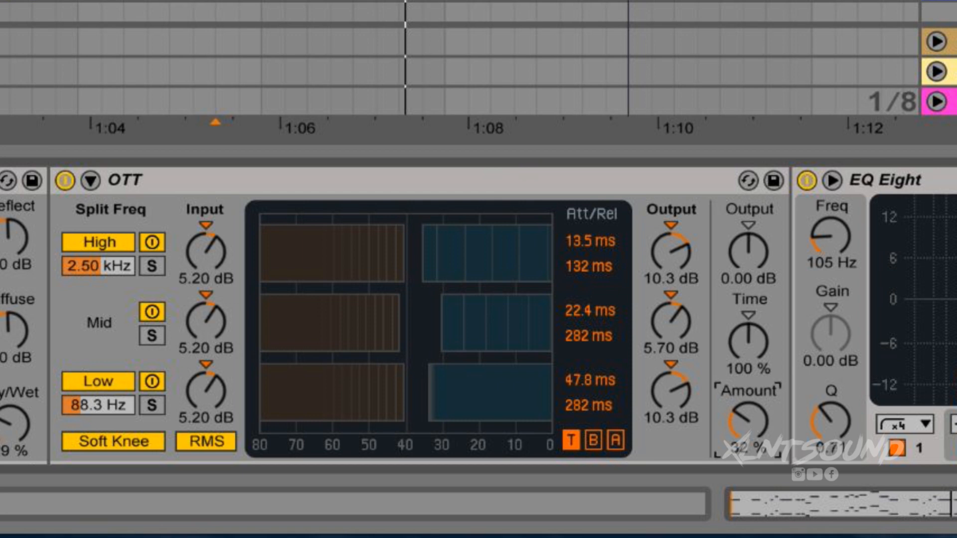
scroll(835, 336, "right", 5)
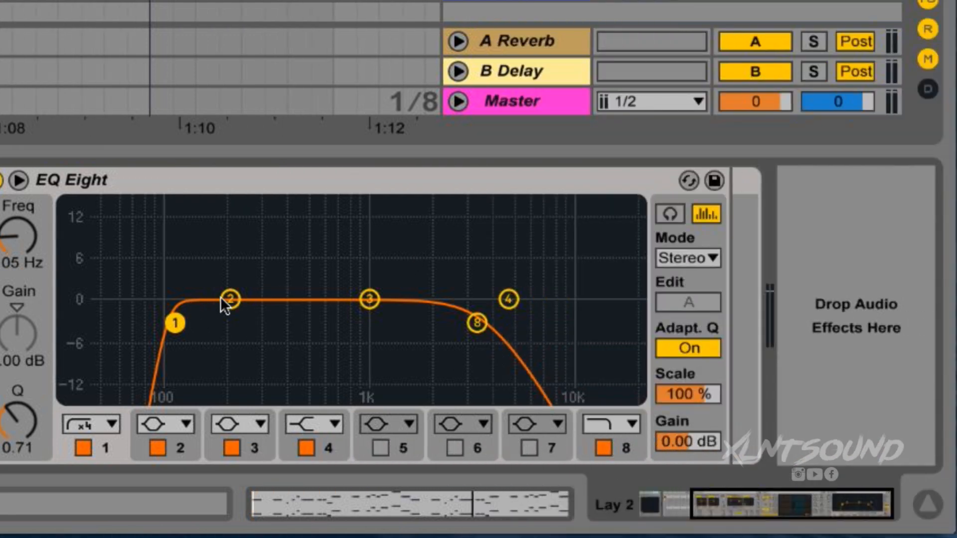
scroll(221, 298, "left", 4)
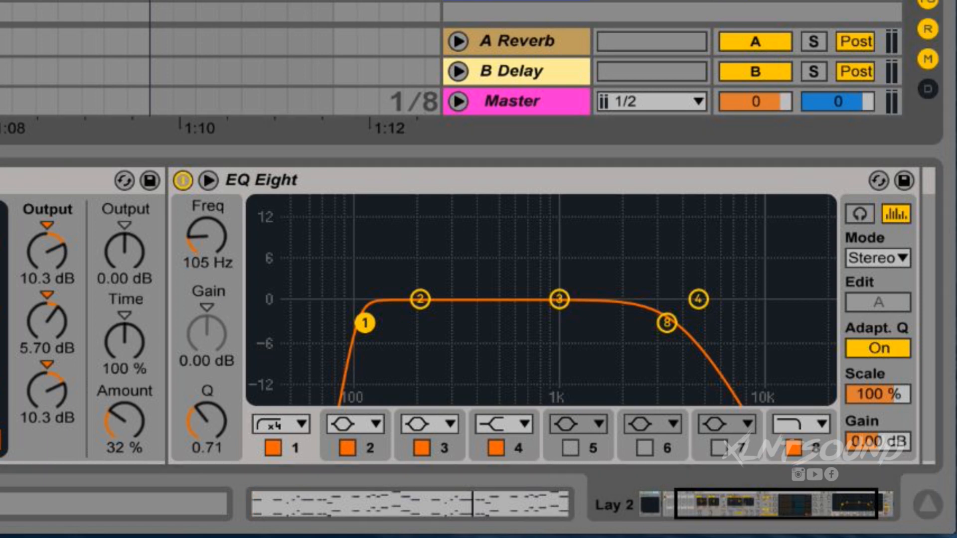
Play the loop and set the lower Lay 2 track's volume to -7.3 dB to balance it with the other layers
key("space")
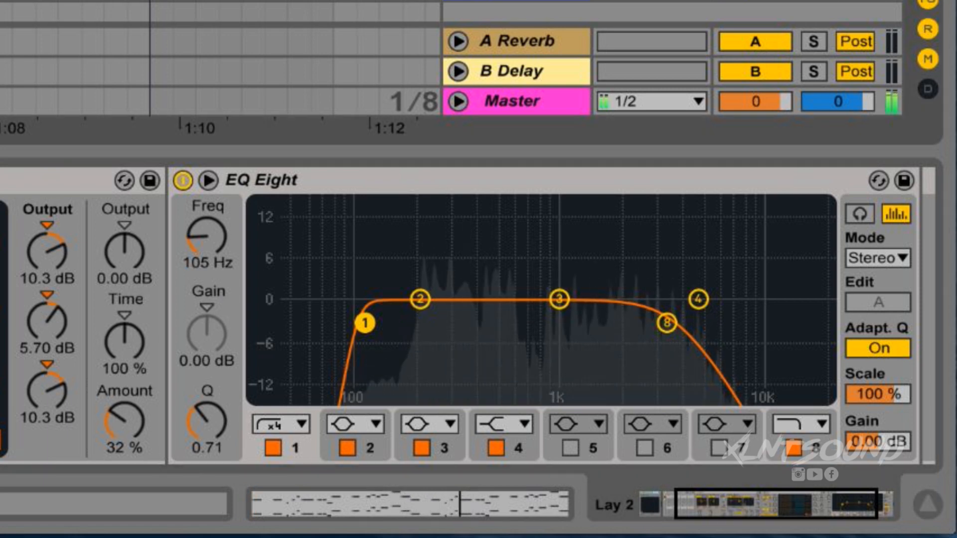
scroll(449, 313, "left", 3)
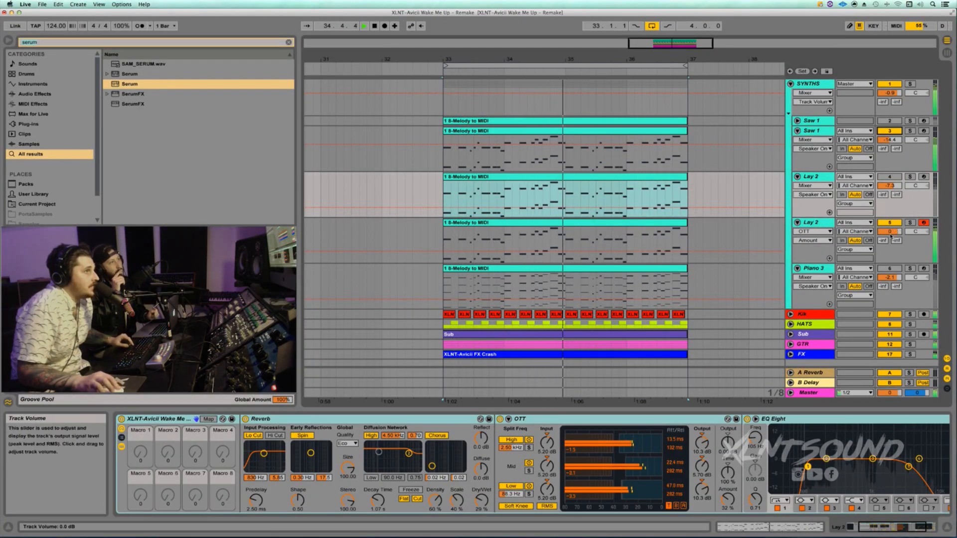
left_click_drag(890, 233, 889, 237)
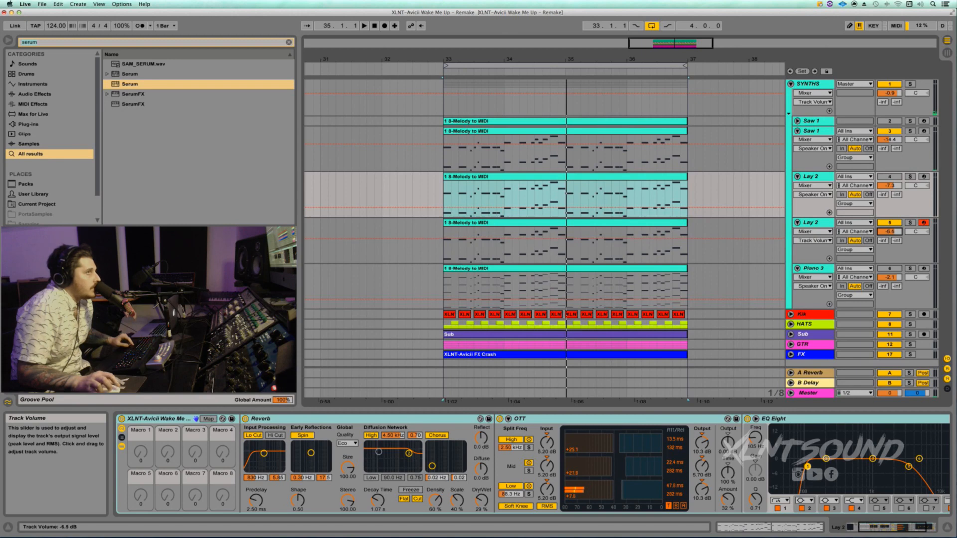
left_click_drag(889, 231, 889, 232)
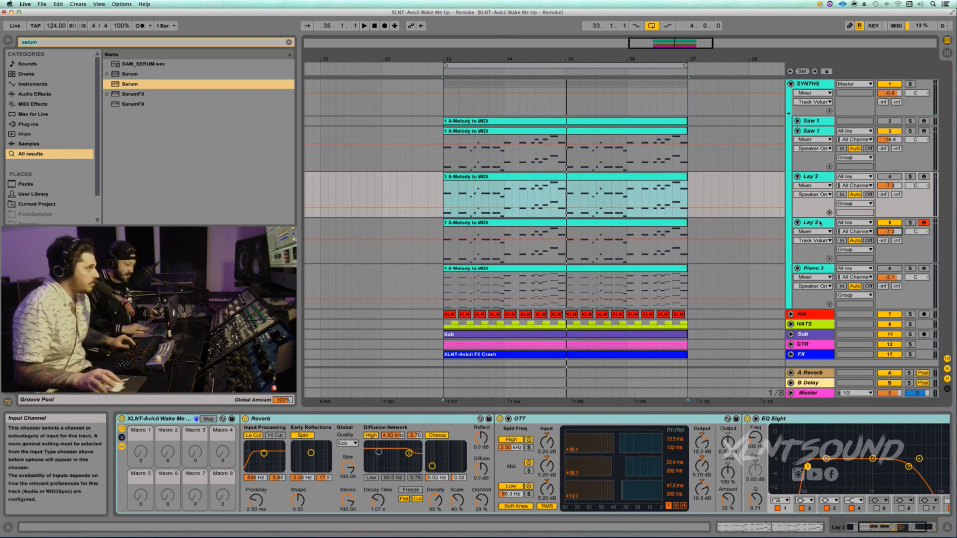
key("space")
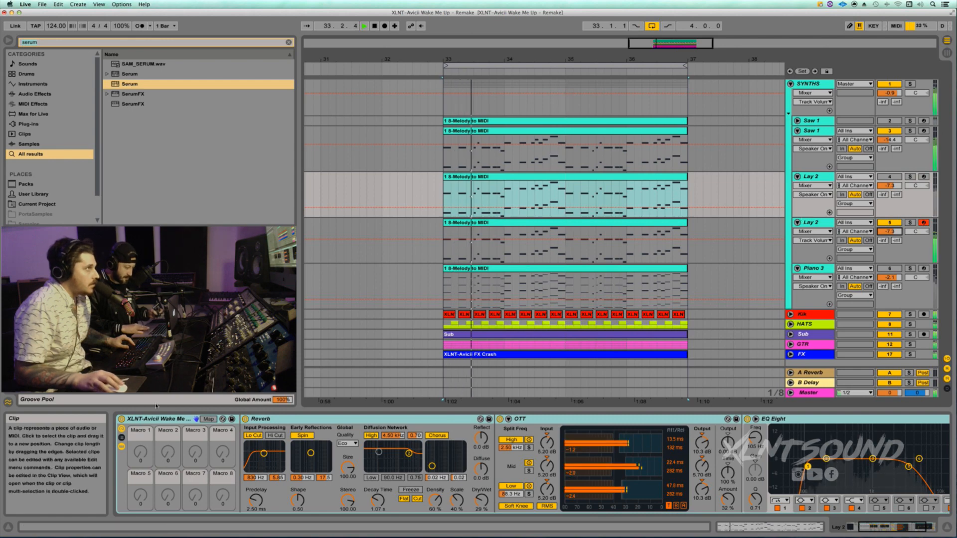
Select the lower Lay 2 clip, check its Serum master volume during playback, and close the instrument window
left_click(549, 230)
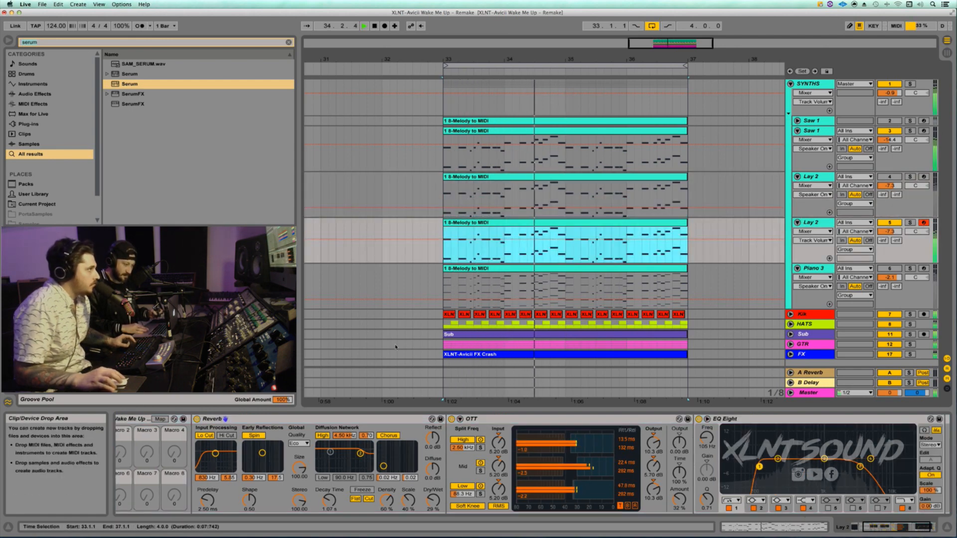
left_click(144, 419)
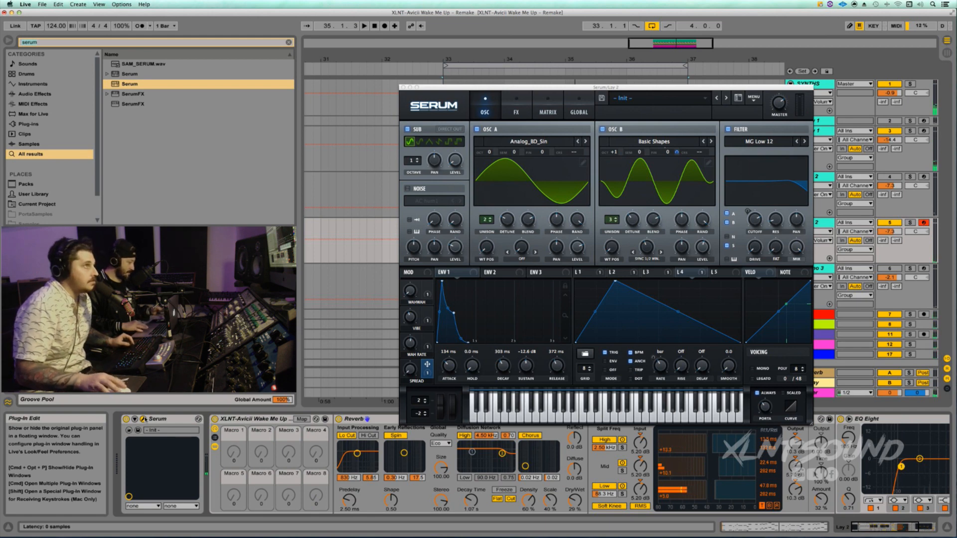
left_click(784, 110)
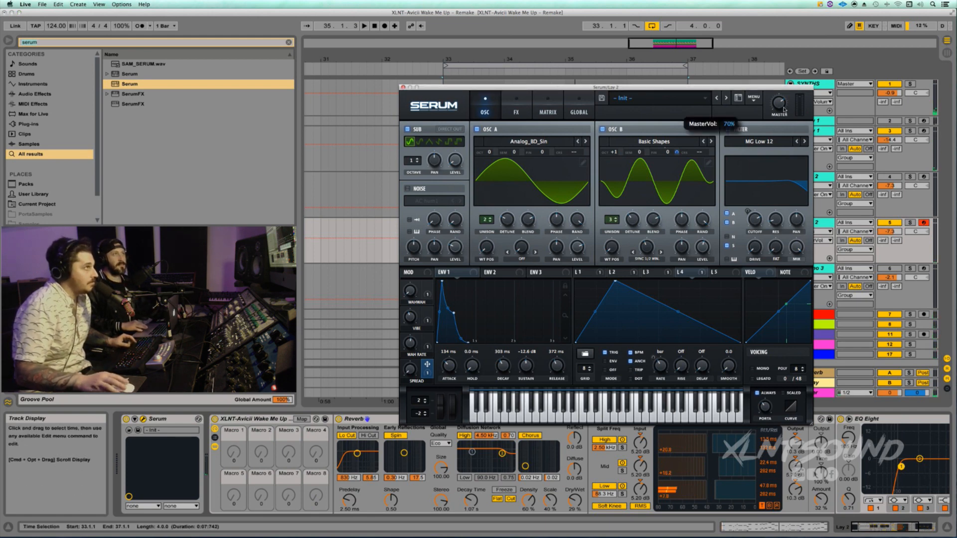
left_click(403, 87)
key("space")
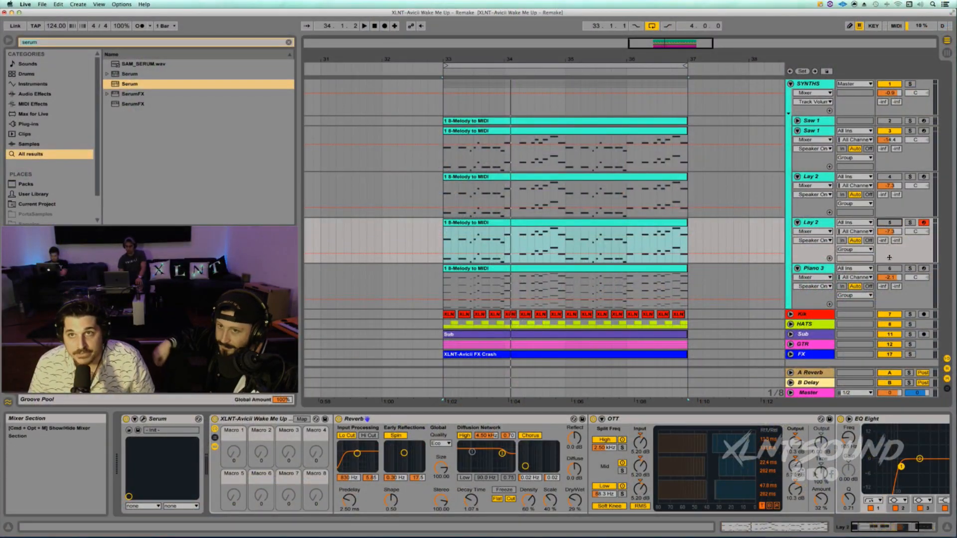
Switch playback from the lower Lay 2 track to Piano 3 and bring up the Piano 3 device chain
left_click(887, 223)
left_click(888, 269)
left_click(547, 268)
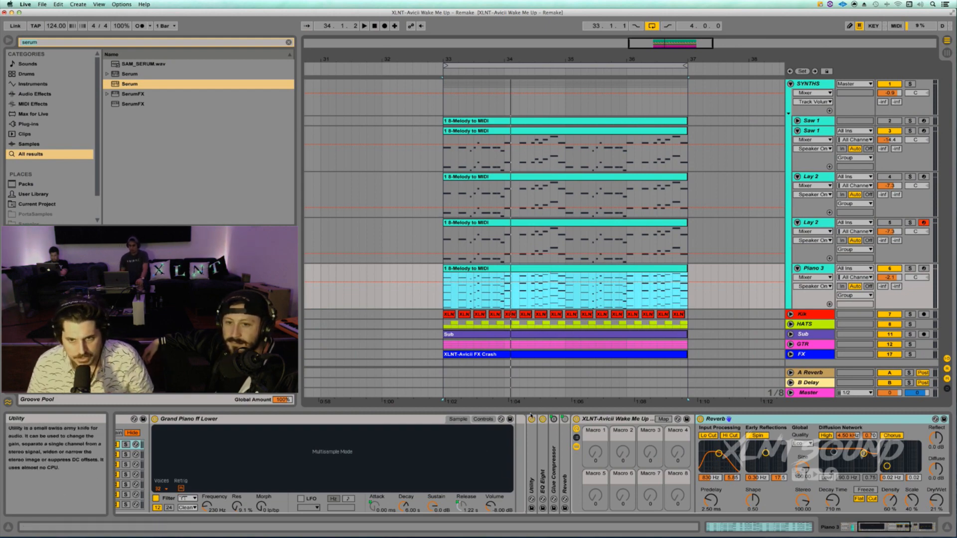
left_click(480, 447)
scroll(480, 447, "right", 10)
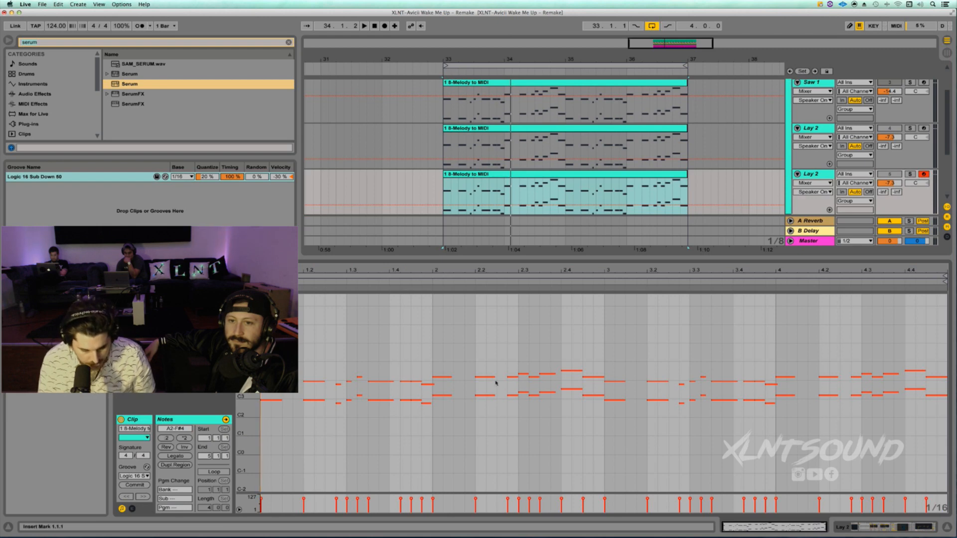
Compare the MIDI notes of the lower Lay 2 clip with those of the Piano 3 clip
left_click(510, 178)
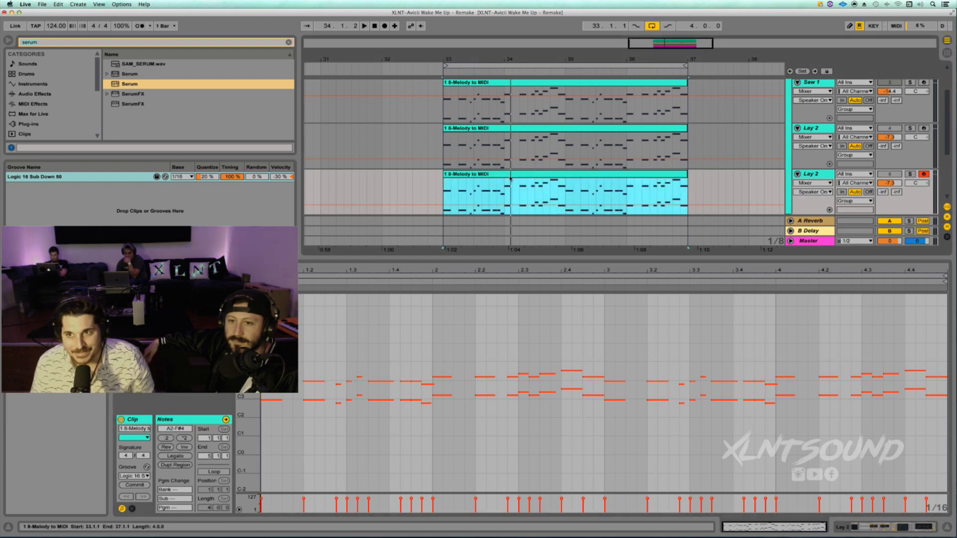
scroll(510, 177, "down", 5)
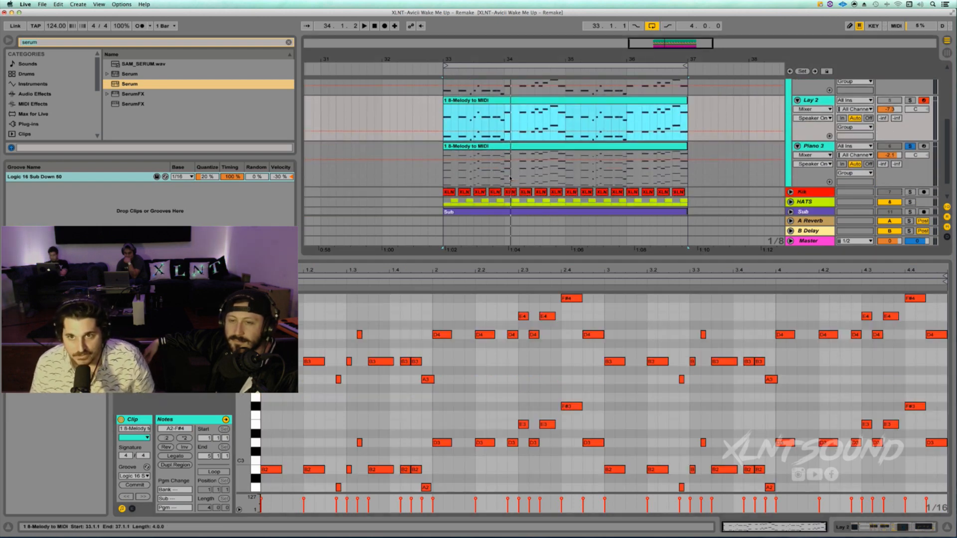
left_click(569, 160)
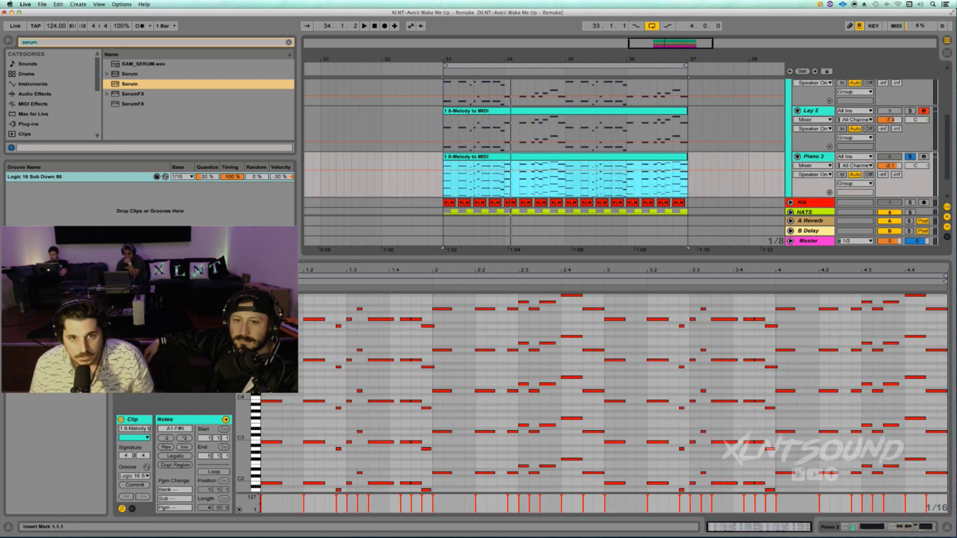
Audition the B note of each octave used in the Piano 3 clip, from the highest down to B1
left_click(256, 319)
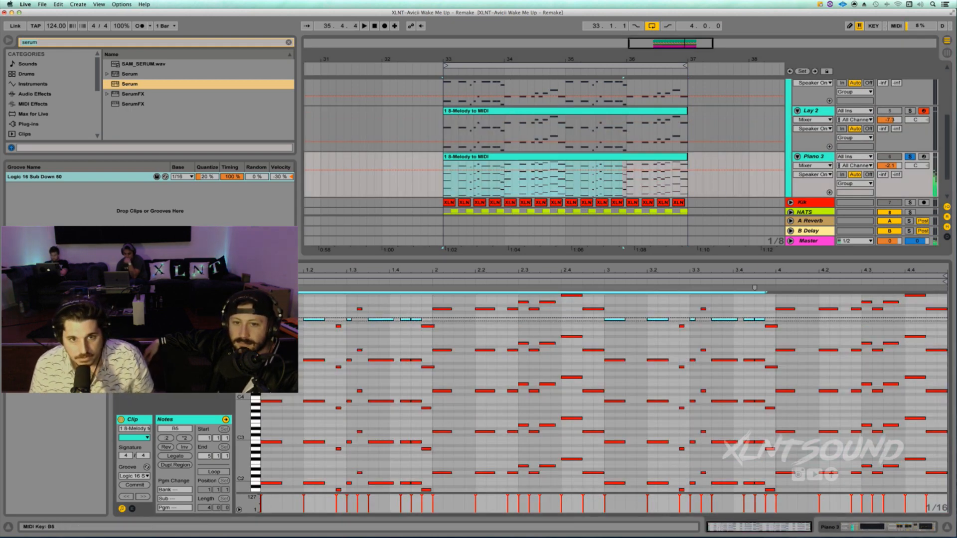
left_click(255, 360)
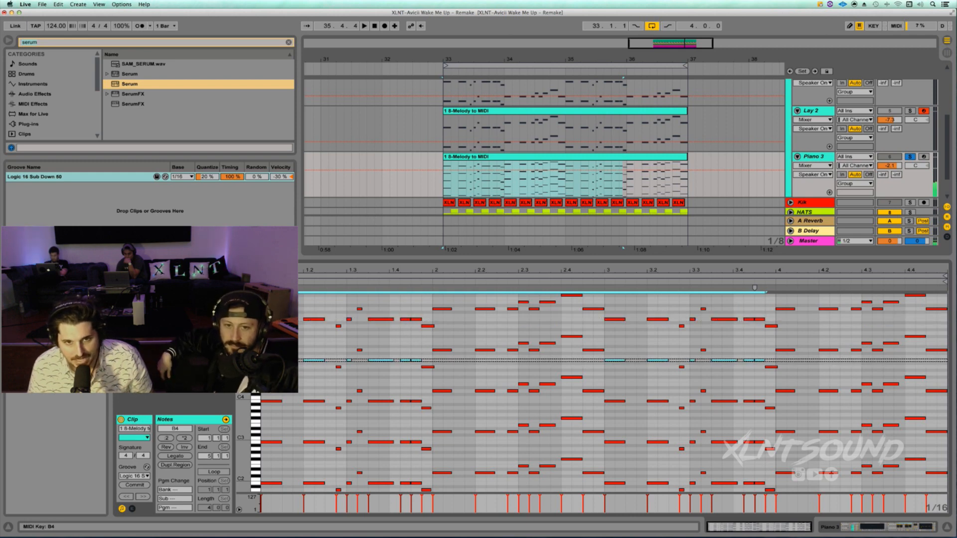
left_click(255, 401)
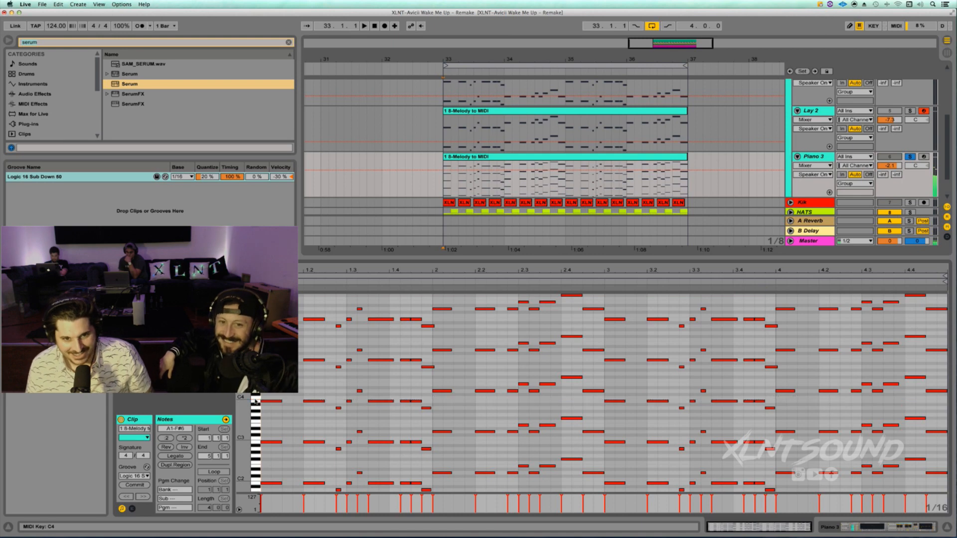
left_click(255, 441)
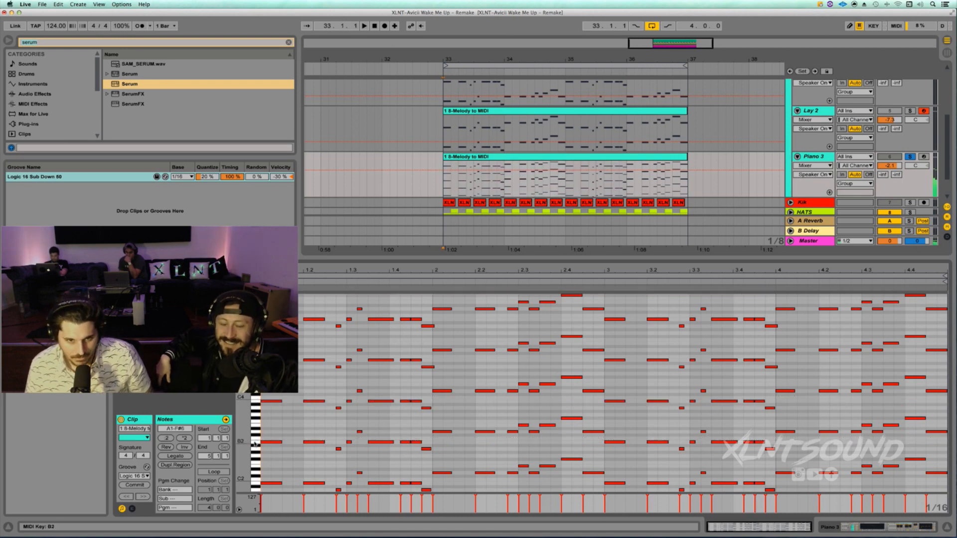
left_click(257, 483)
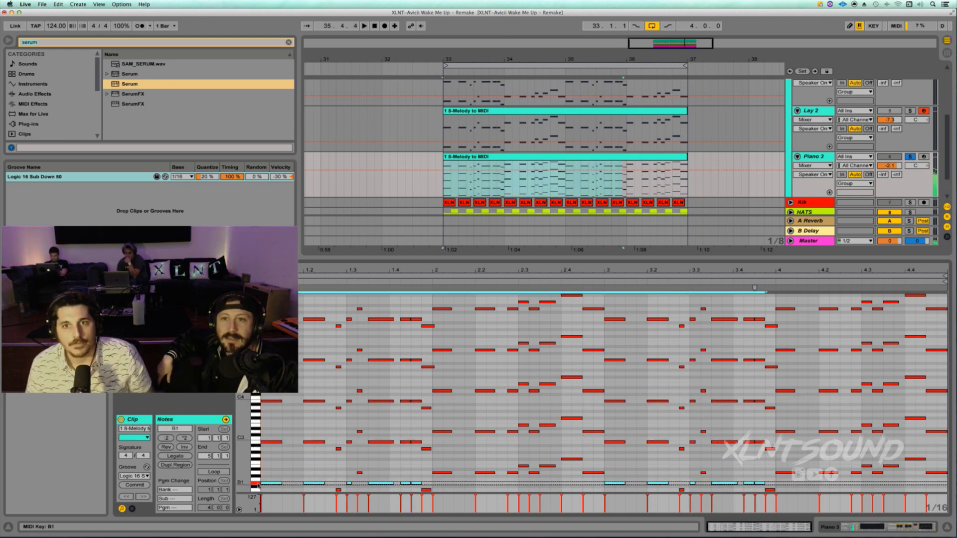
Bring up the Piano 3 clip's device chain and review the macro settings of the XLNT-Avicii Grand Piano rack
left_click(487, 157)
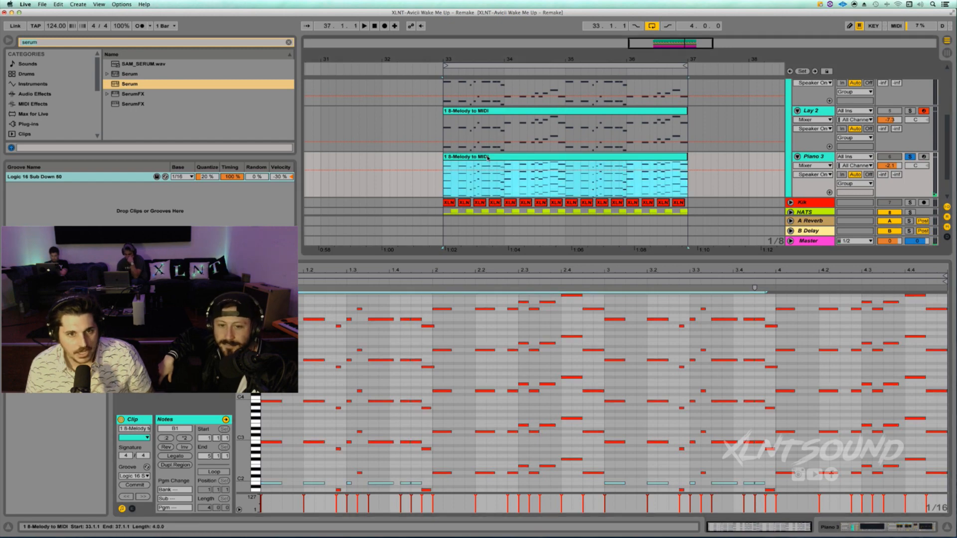
key("shift+Tab")
scroll(195, 478, "left", 10)
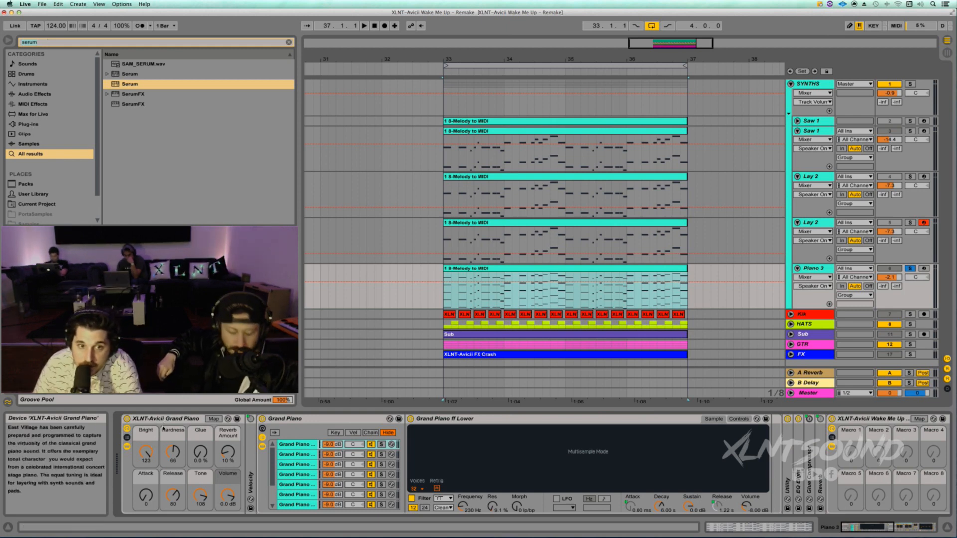
left_click(171, 451)
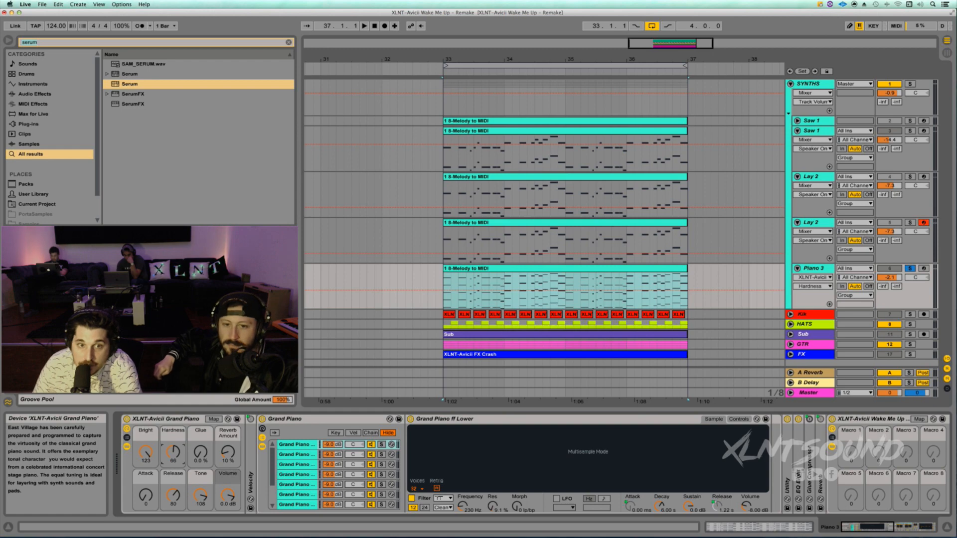
left_click(227, 453)
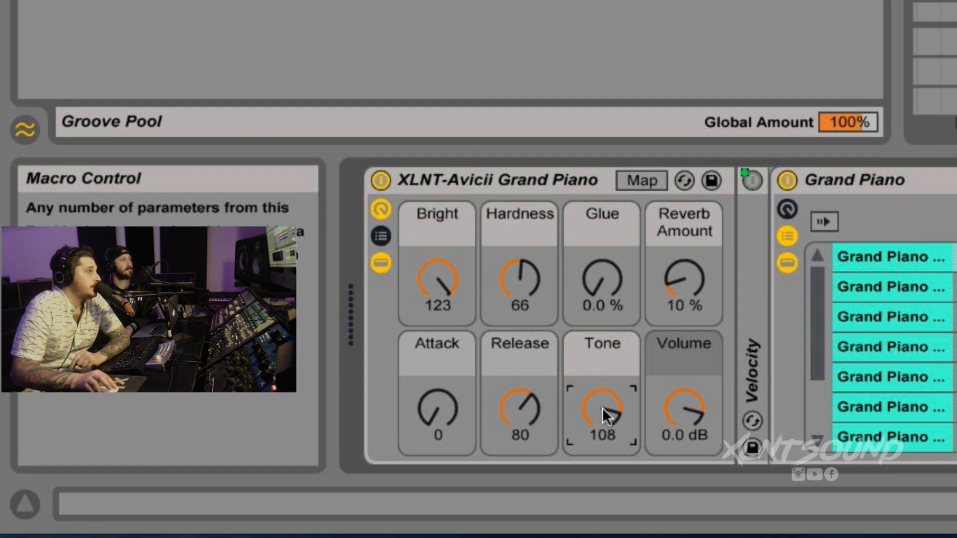
Check the macro mappings of the XLNT-Avicii Wake Me Up effects rack in the Piano 3 chain
scroll(739, 339, "right", 15)
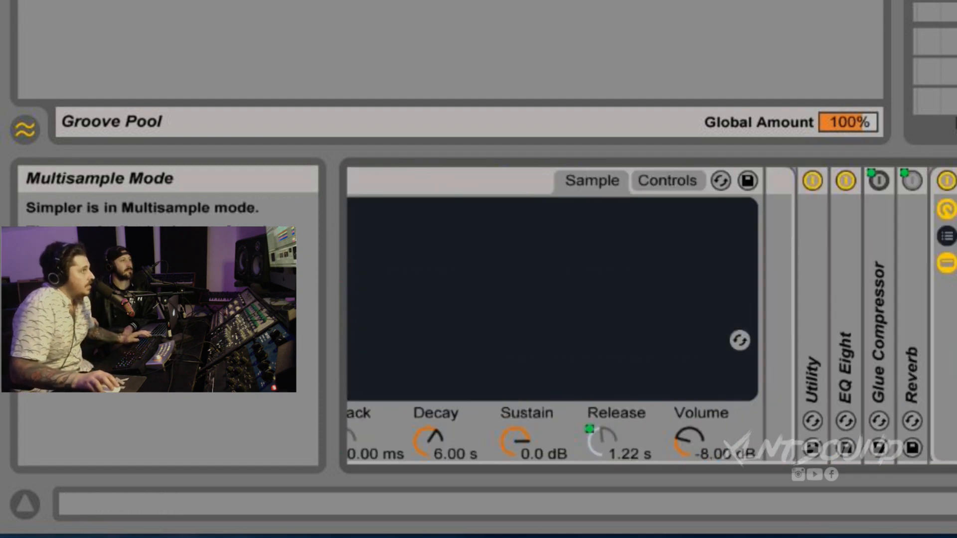
scroll(299, 184, "right", 10)
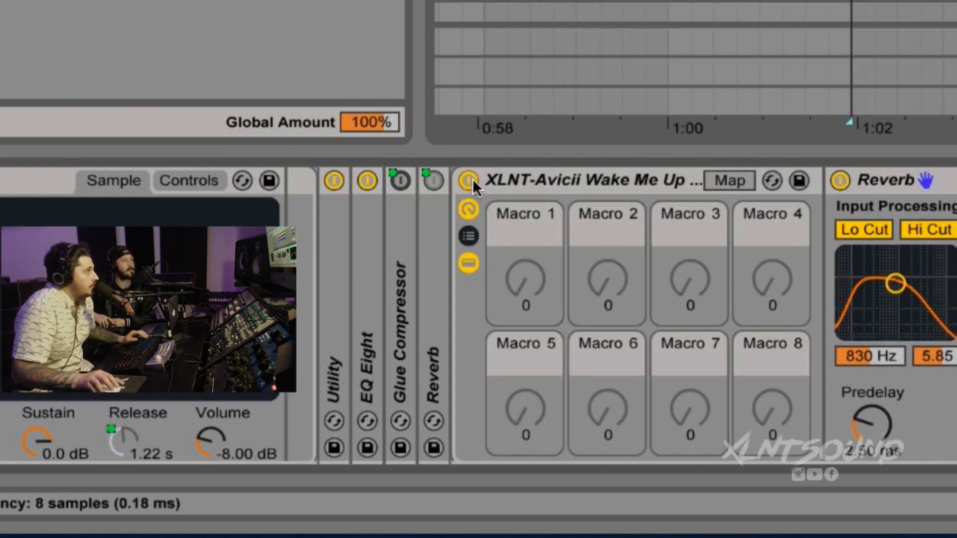
left_click(69, 182)
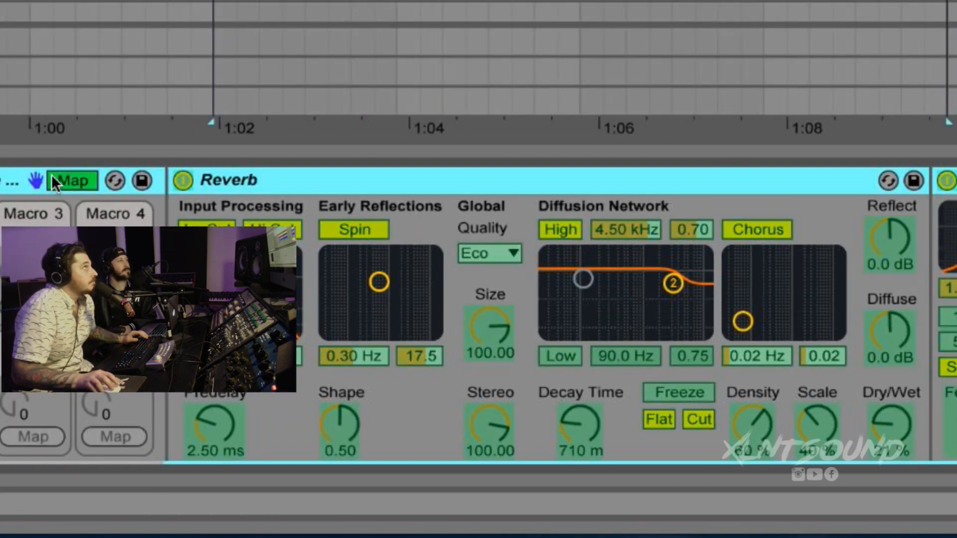
left_click(70, 181)
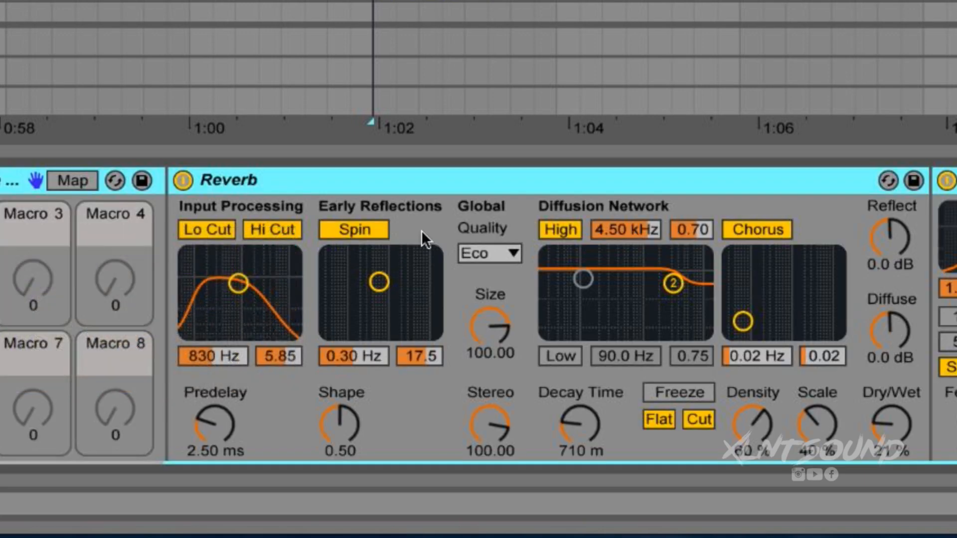
Set the input filter of the effects rack's Reverb to 1.04 kHz with a bandwidth of 5.46, and check its Dry/Wet amount
scroll(421, 230, "right", 3)
scroll(421, 231, "left", 5)
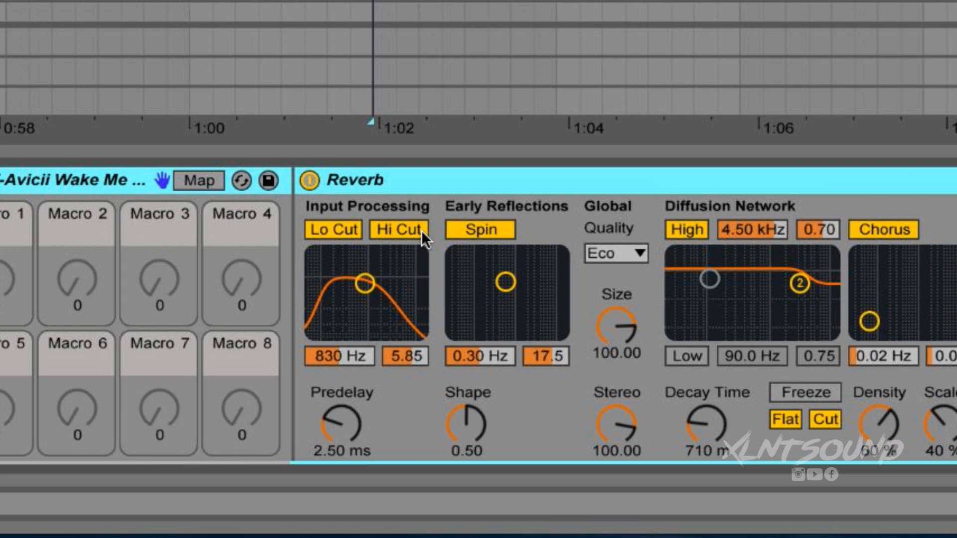
scroll(447, 231, "right", 3)
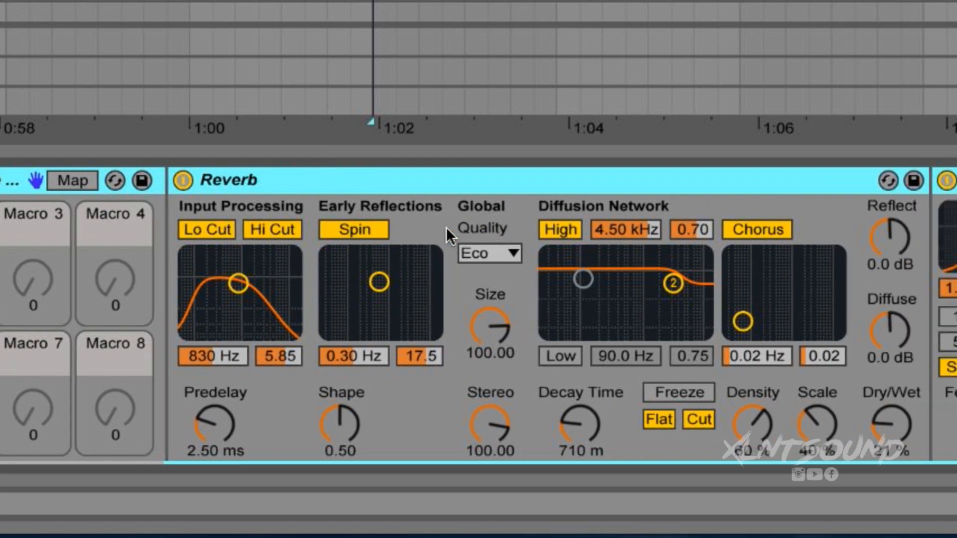
scroll(446, 226, "right", 2)
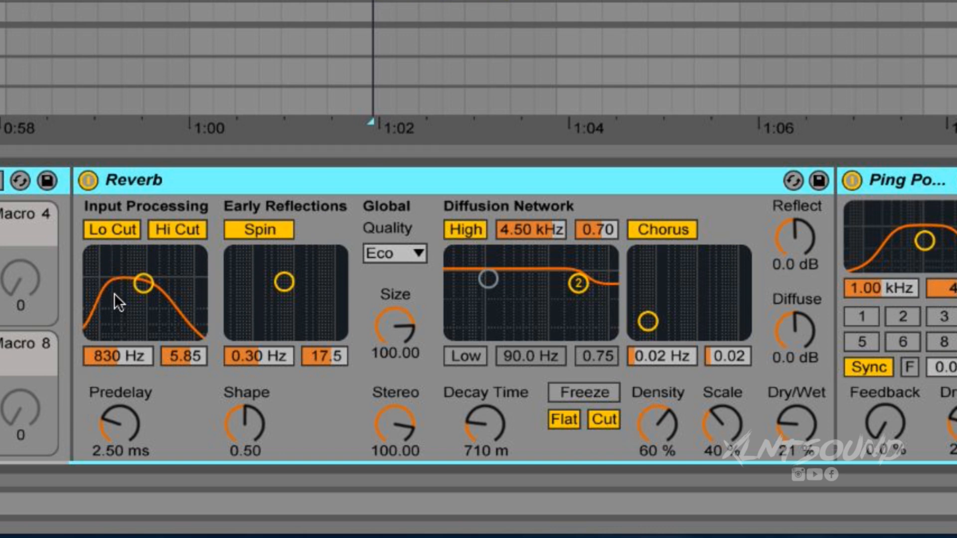
left_click_drag(143, 295, 146, 286)
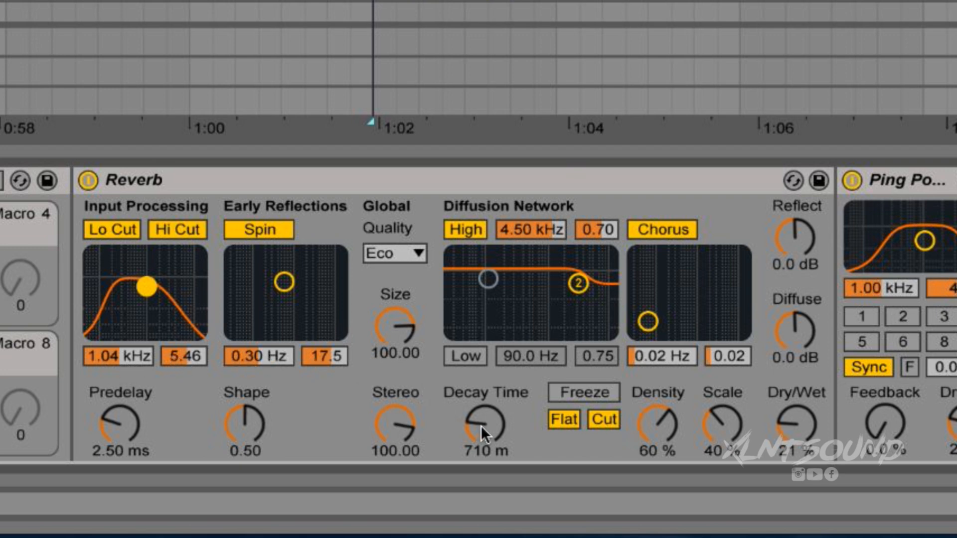
left_click(793, 423)
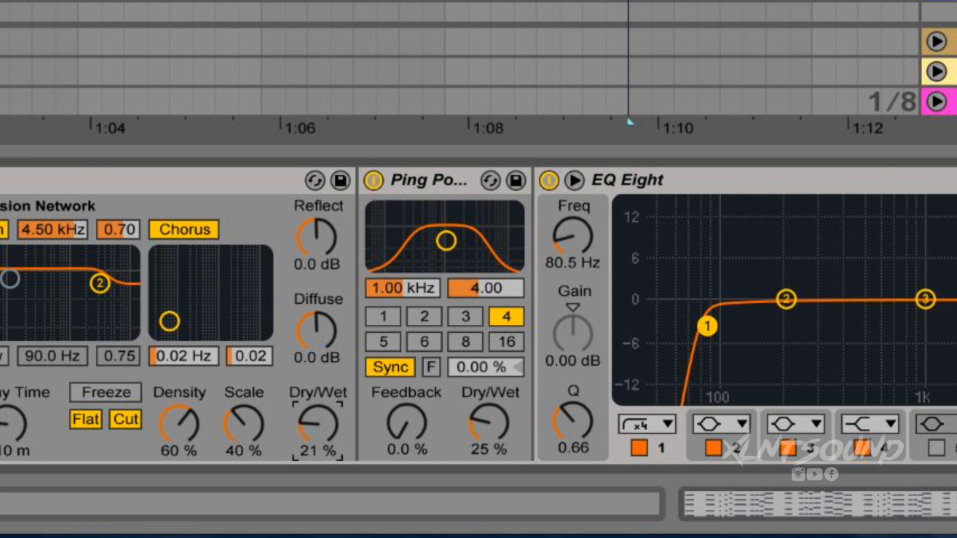
Compare the Piano 3 sound with the effects rack's Reverb bypassed and enabled during playback
left_click(1, 180)
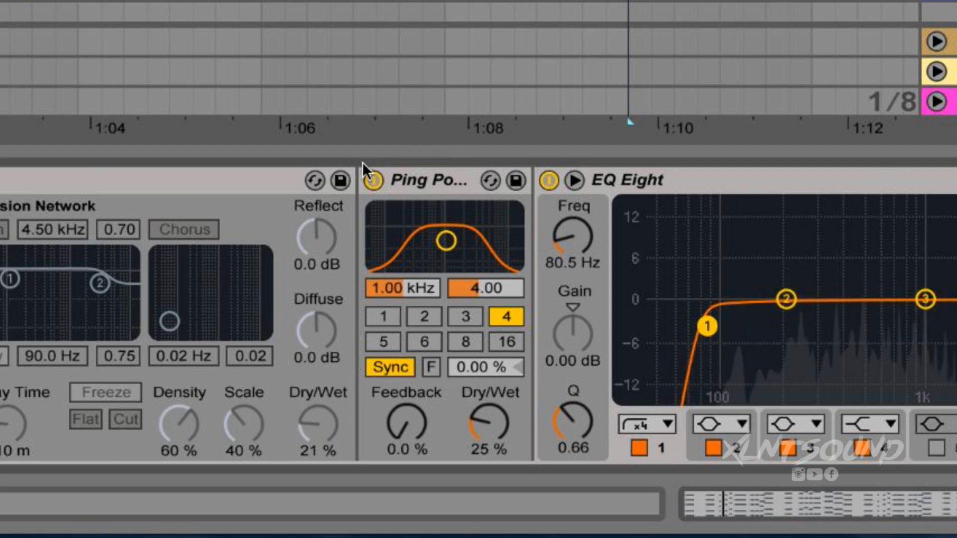
key("space")
left_click(1, 180)
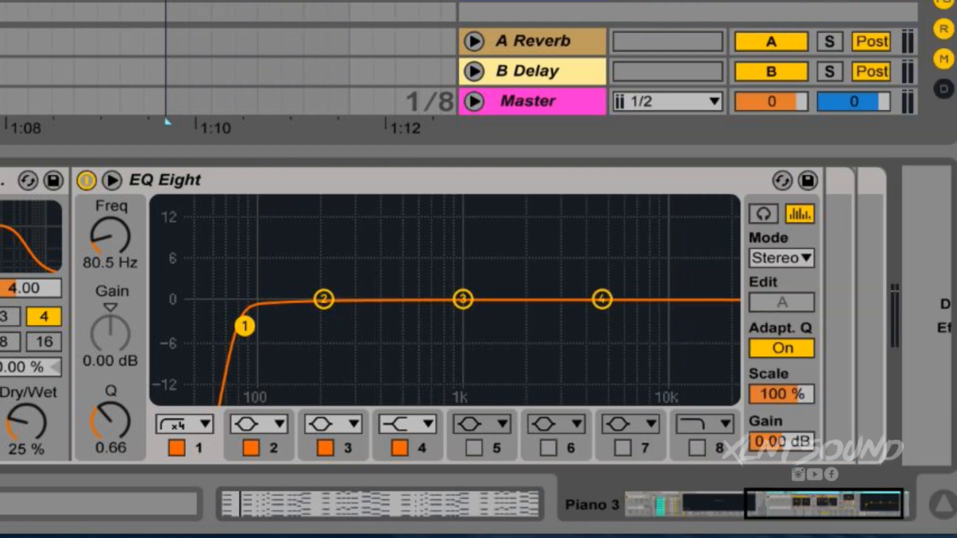
Play the looped four-bar section to hear Piano 3 together with the other synths, drums and sub
key("space")
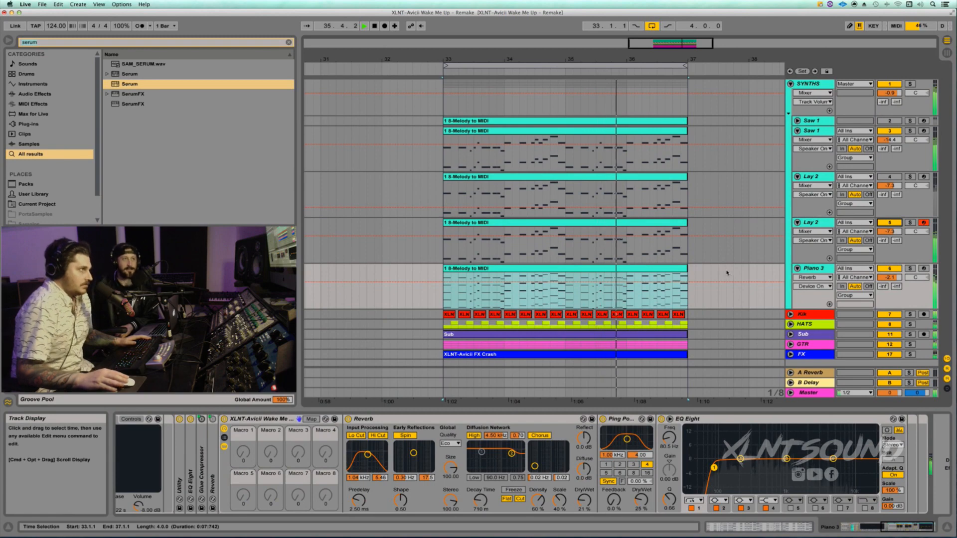
left_click_drag(556, 64, 558, 61)
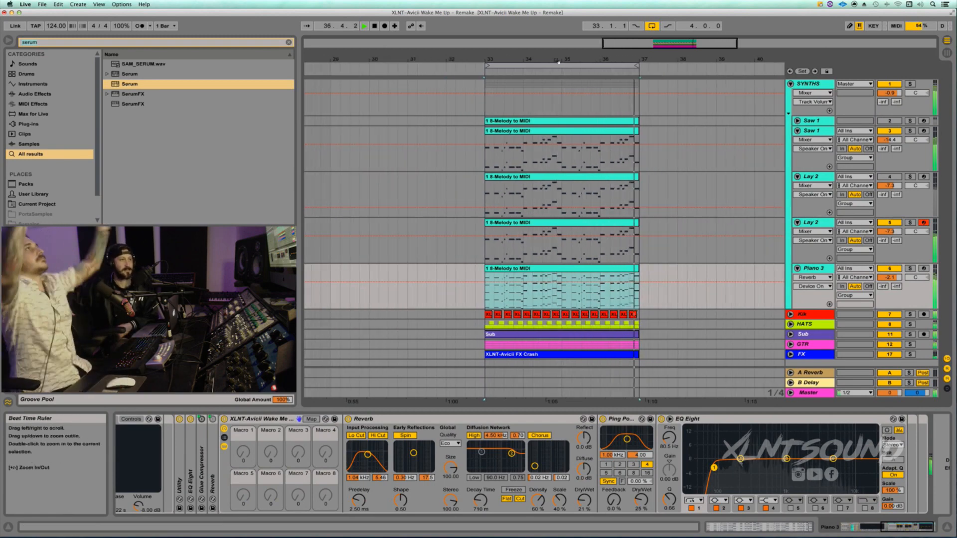